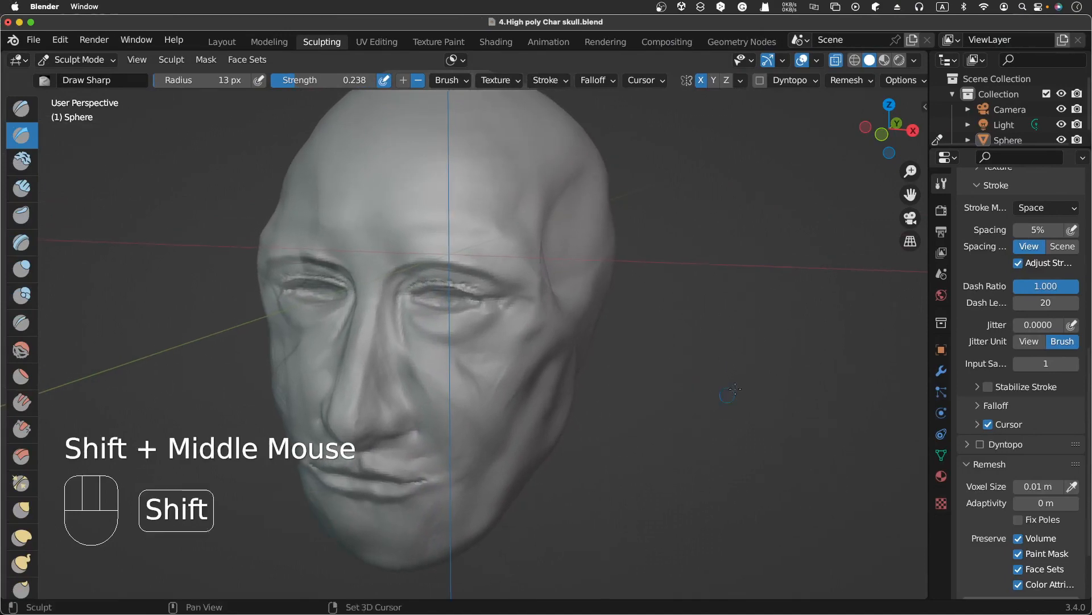
# Turn off X-ray and enable shadows in the viewport shading, then adjust the shadow strength
pyautogui.moveTo(750, 371)
pyautogui.mouseDown(button='middle')
pyautogui.moveTo(686, 355)
pyautogui.moveTo(643, 360)
pyautogui.mouseUp(button='middle')
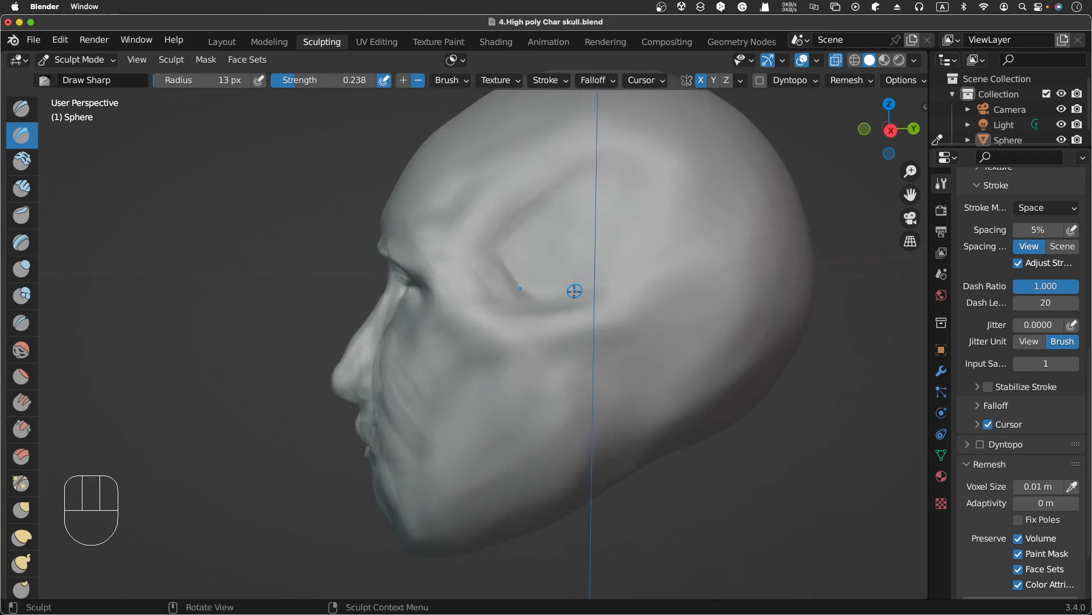
pyautogui.moveTo(785, 405)
pyautogui.keyDown('alt'); pyautogui.mouseDown(button='middle')
pyautogui.moveTo(770, 417)
pyautogui.moveTo(781, 431)
pyautogui.mouseUp(button='middle'); pyautogui.keyUp('alt')
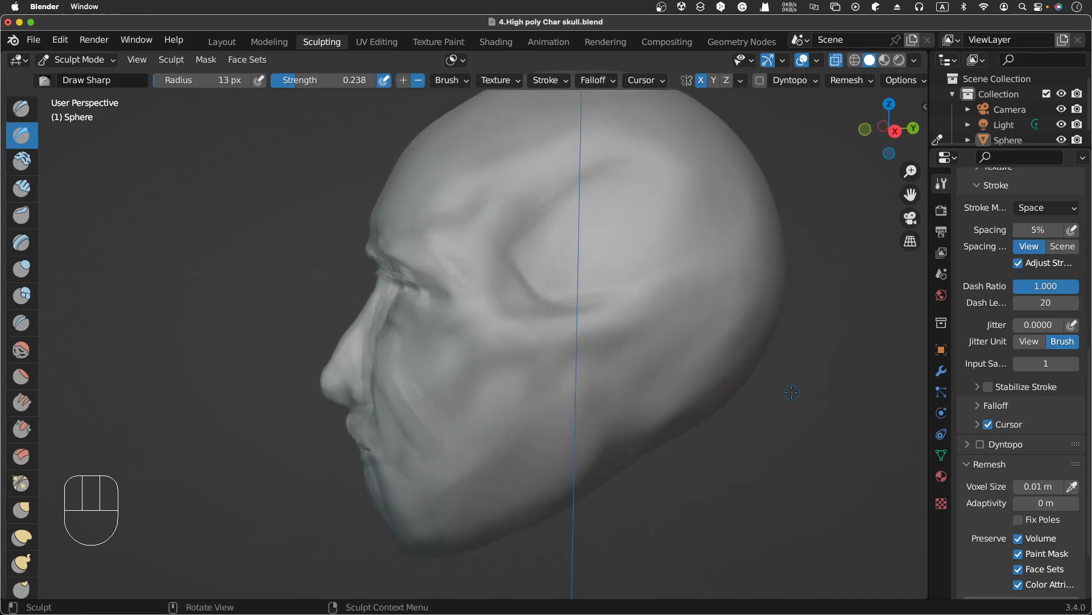
pyautogui.click(912, 61)
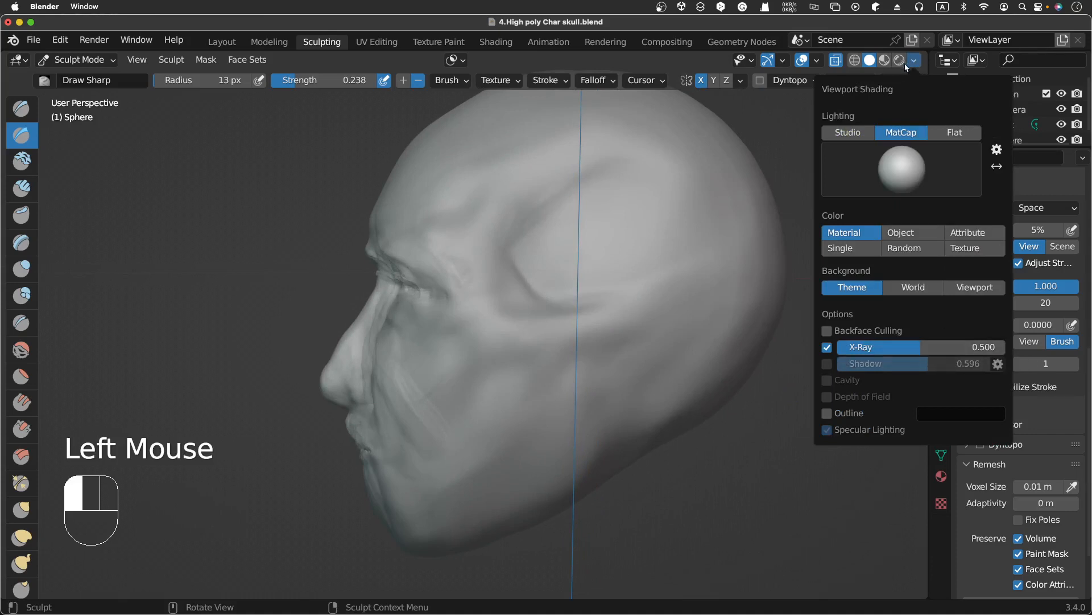
pyautogui.click(826, 347)
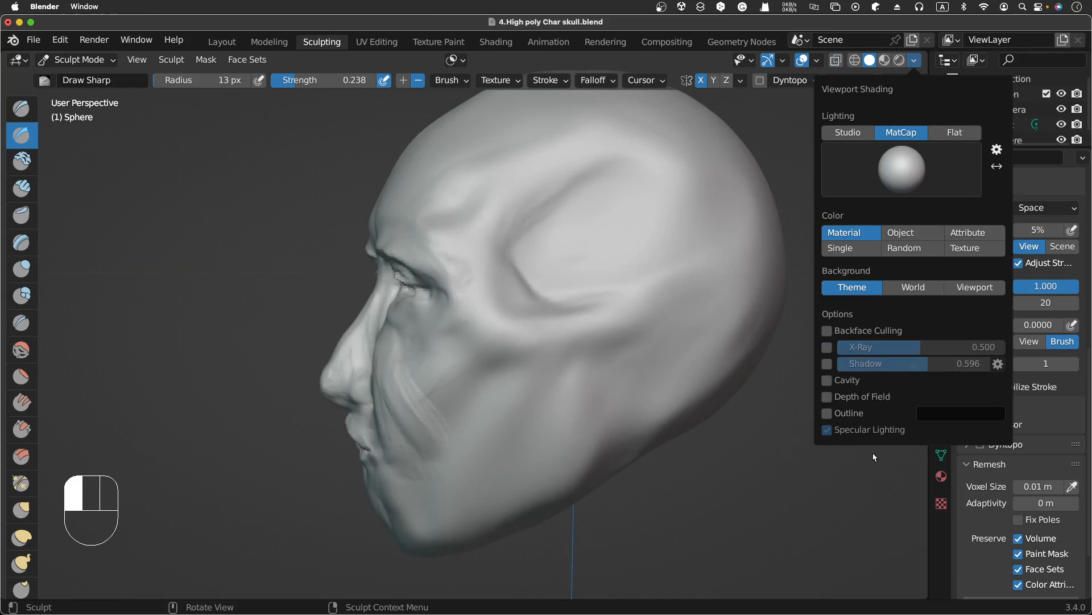
pyautogui.click(828, 365)
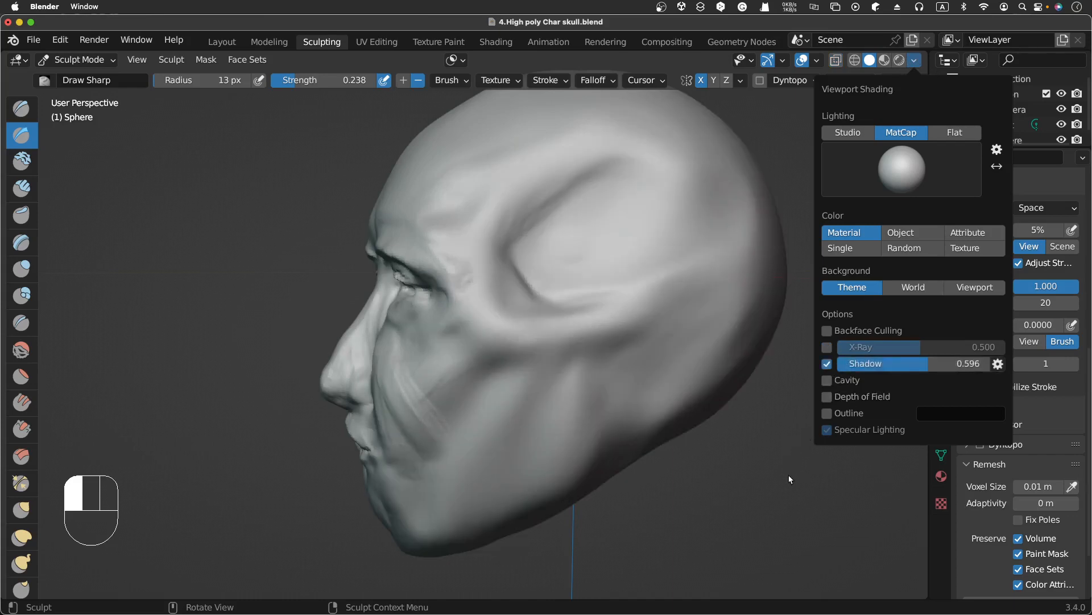
pyautogui.moveTo(928, 367)
pyautogui.mouseDown()
pyautogui.moveTo(963, 370)
pyautogui.moveTo(869, 367)
pyautogui.moveTo(983, 377)
pyautogui.moveTo(963, 375)
pyautogui.mouseUp()
pyautogui.moveTo(867, 393)
pyautogui.keyDown('alt'); pyautogui.mouseDown(button='middle')
pyautogui.moveTo(888, 393)
pyautogui.moveTo(831, 402)
pyautogui.moveTo(864, 406)
pyautogui.moveTo(688, 519)
pyautogui.moveTo(739, 469)
pyautogui.moveTo(750, 478)
pyautogui.mouseUp(button='middle'); pyautogui.keyUp('alt')
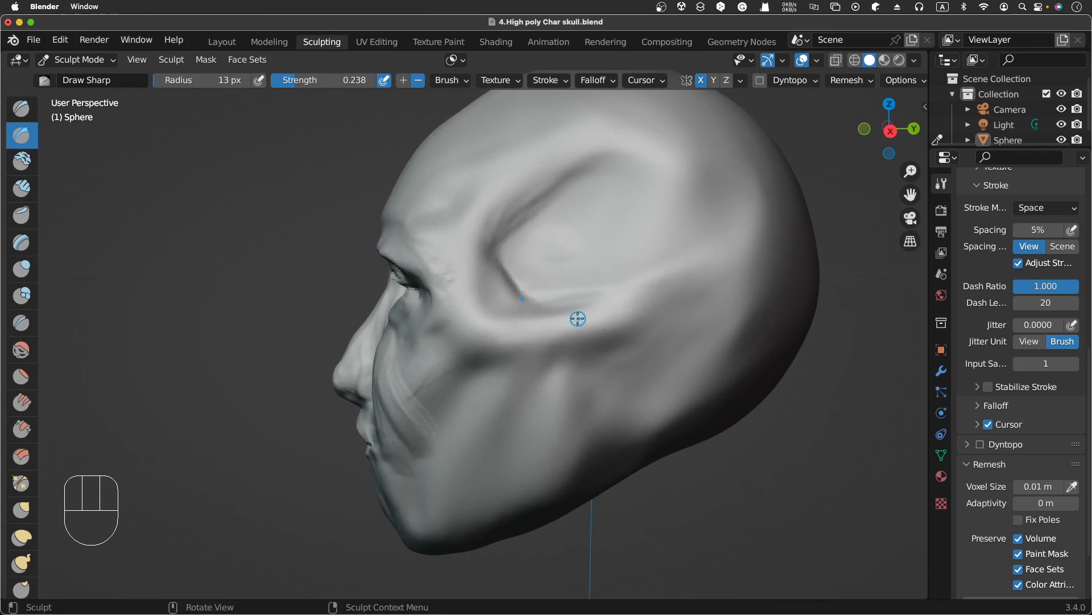
# Choose the Clay brush and add small 13 px strokes at the ear position behind the cheekbone
pyautogui.click(30, 171)
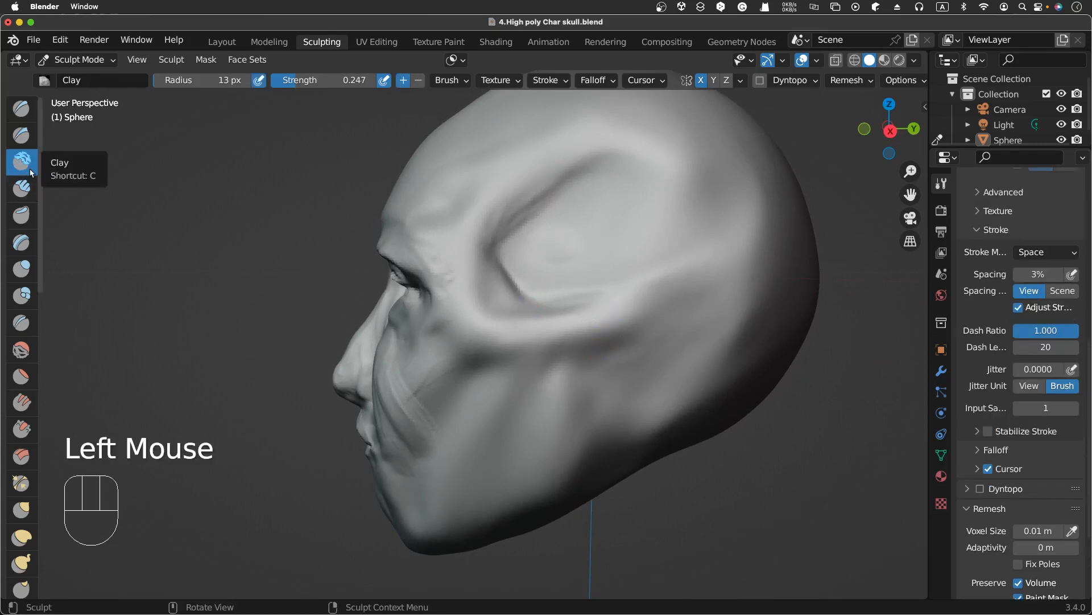
pyautogui.click(23, 185)
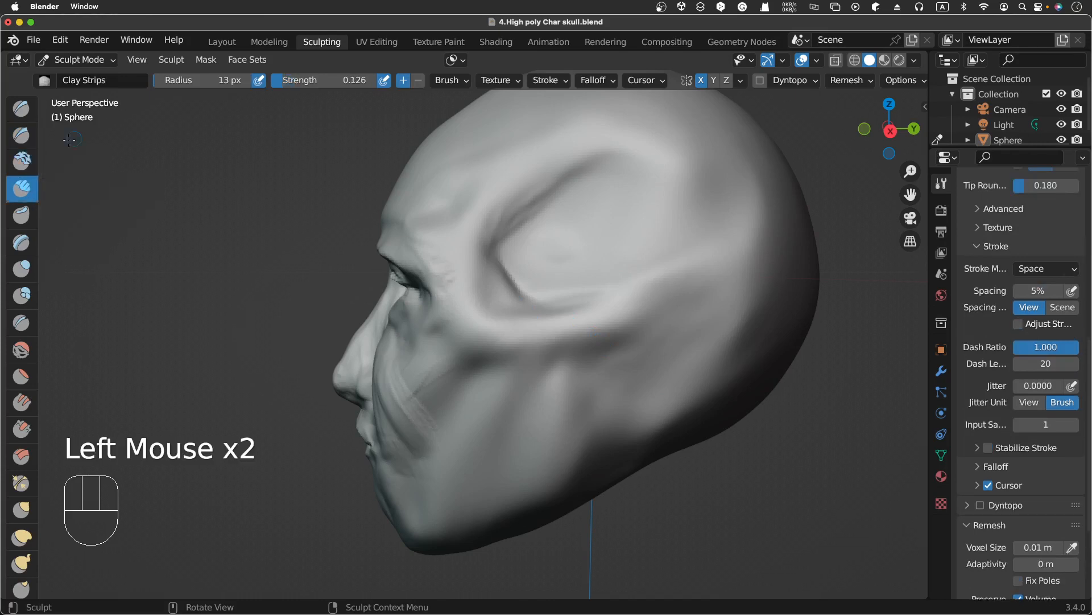
pyautogui.click(28, 160)
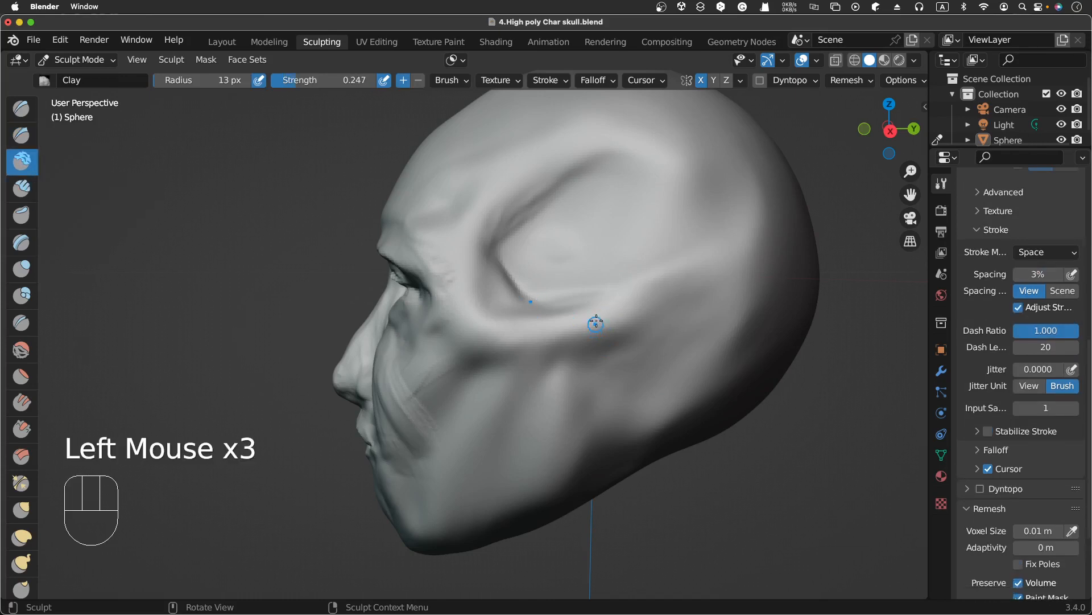
pyautogui.moveTo(596, 324); pyautogui.dragTo(604, 313)
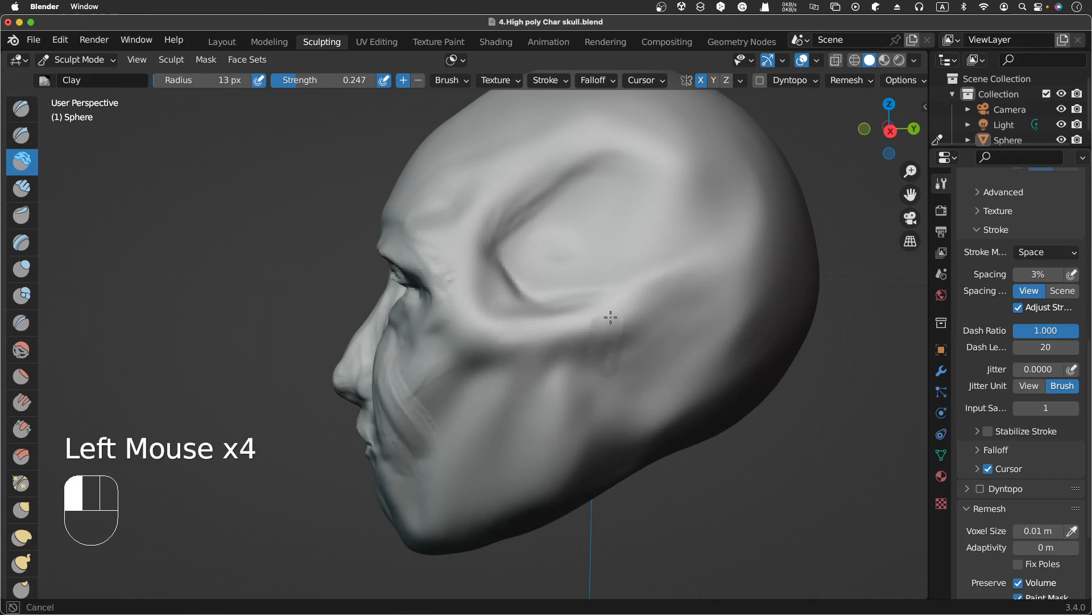
pyautogui.moveTo(610, 331); pyautogui.dragTo(608, 340)
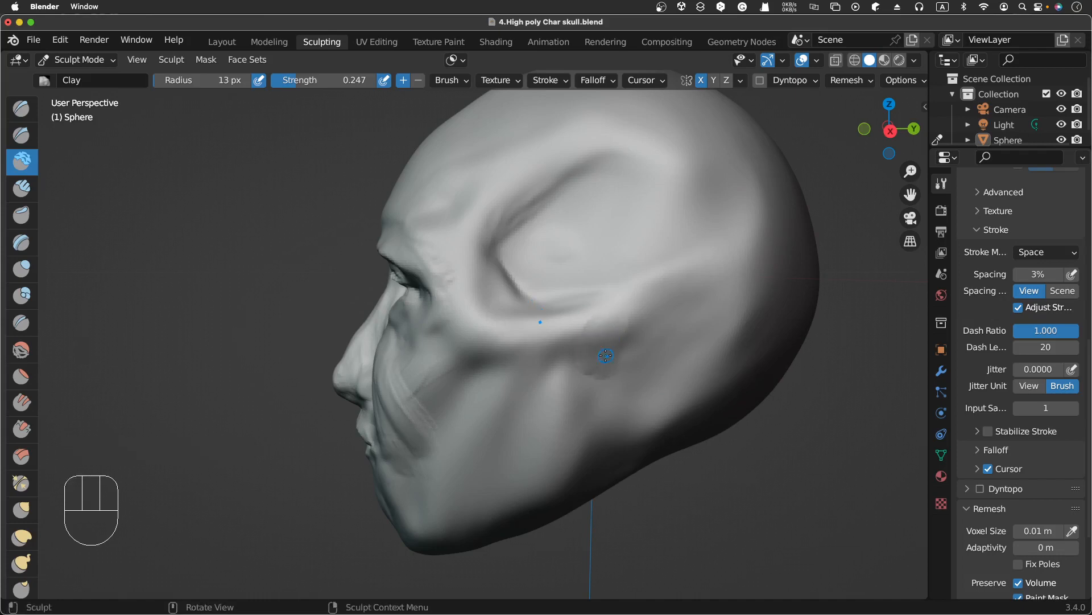
# Set the Clay brush to strength 0.407 and radius 65 px, and build up a rounded mound for the ear
pyautogui.hotkey('shift', 'f')
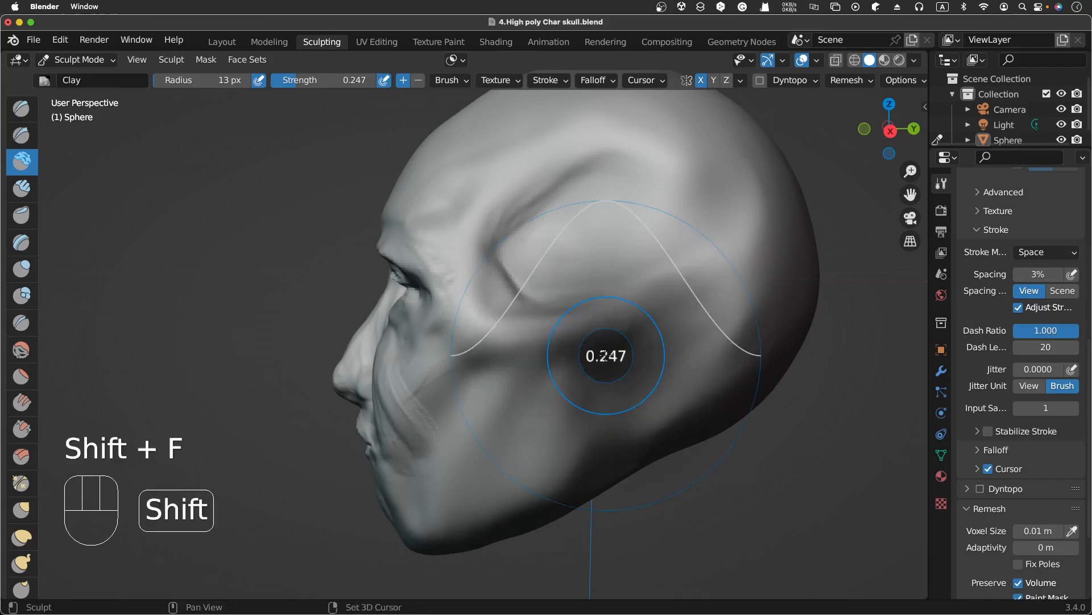
pyautogui.click(626, 320)
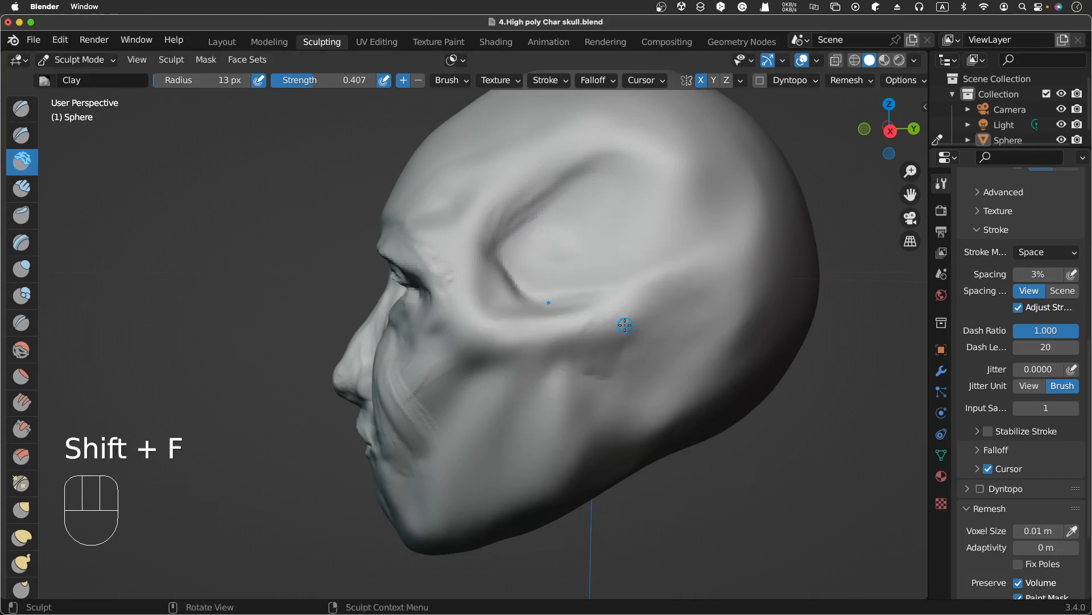
pyautogui.press('f')
pyautogui.click(665, 294)
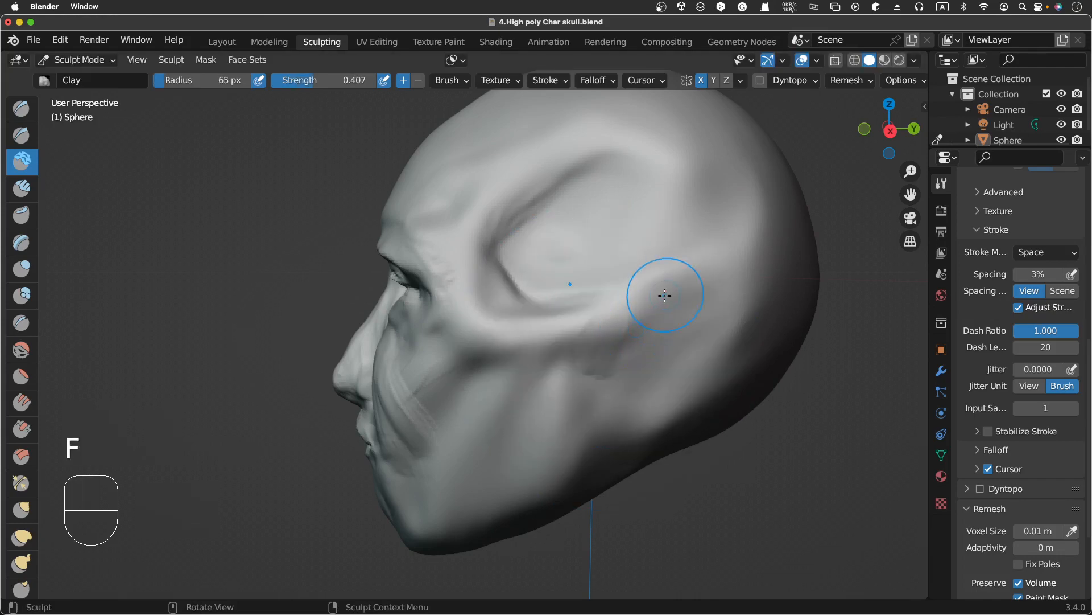
pyautogui.moveTo(621, 293)
pyautogui.mouseDown()
pyautogui.moveTo(615, 334)
pyautogui.moveTo(614, 305)
pyautogui.moveTo(626, 299)
pyautogui.mouseUp()
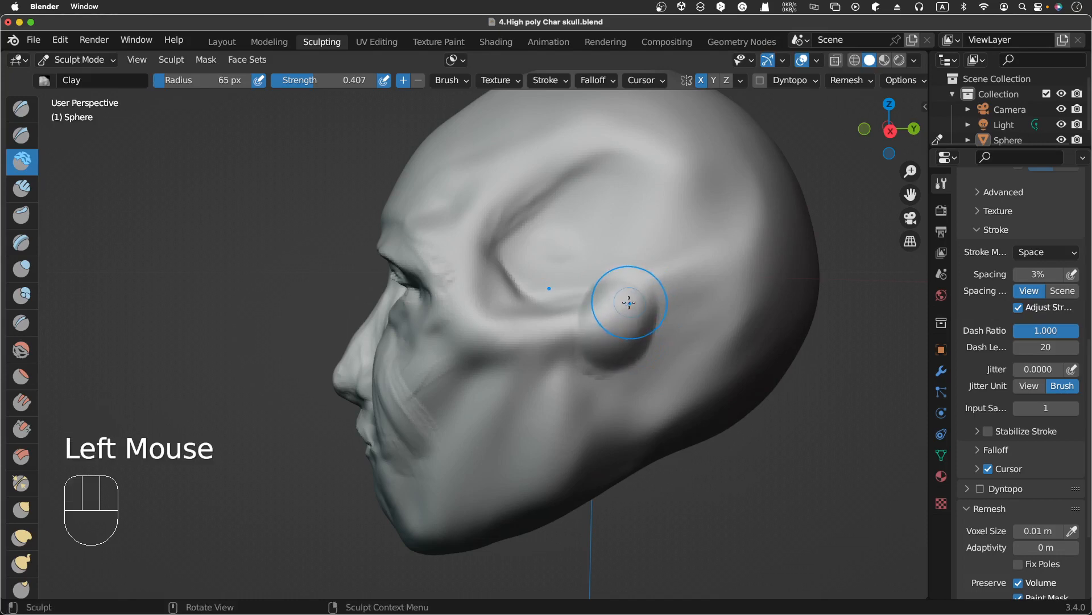
pyautogui.keyDown('alt'); pyautogui.click(817, 408); pyautogui.keyUp('alt')
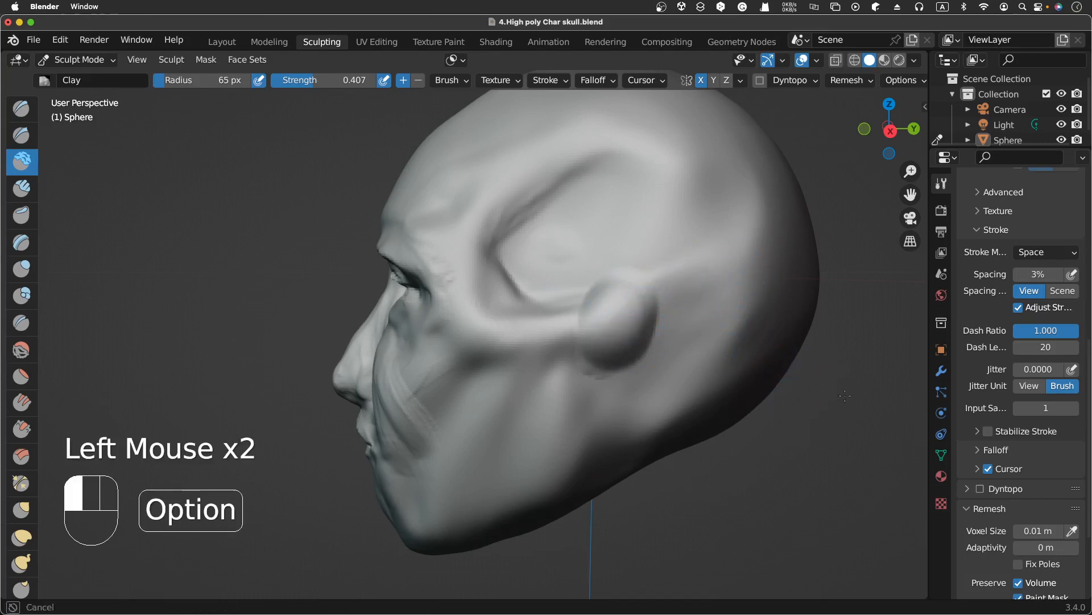
# Reduce the Clay brush to strength 0.282 and radius 50 px, and extend the ear mound downward and toward the face
pyautogui.keyDown('alt'); pyautogui.moveTo(824, 438); pyautogui.dragTo(757, 364, button='middle'); pyautogui.keyUp('alt')
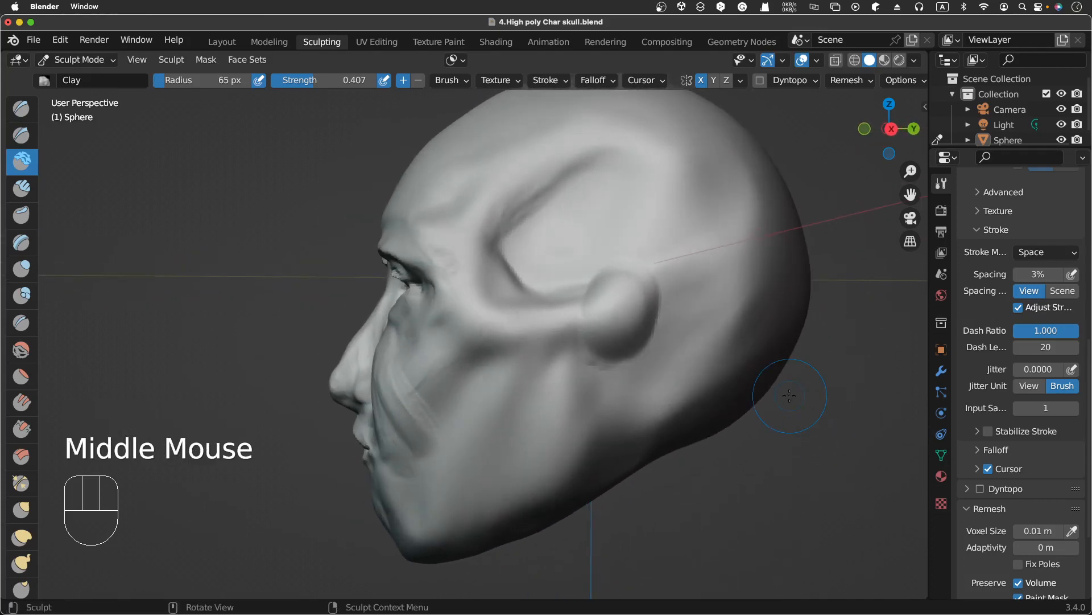
pyautogui.hotkey('shift', 'f')
pyautogui.click(691, 349)
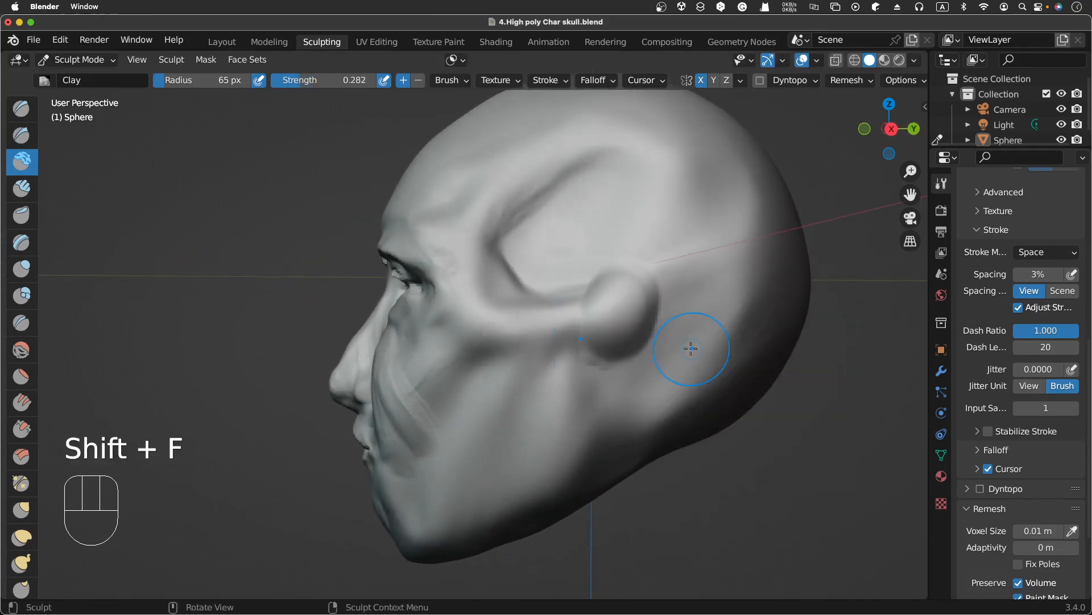
pyautogui.press('f')
pyautogui.click(613, 332)
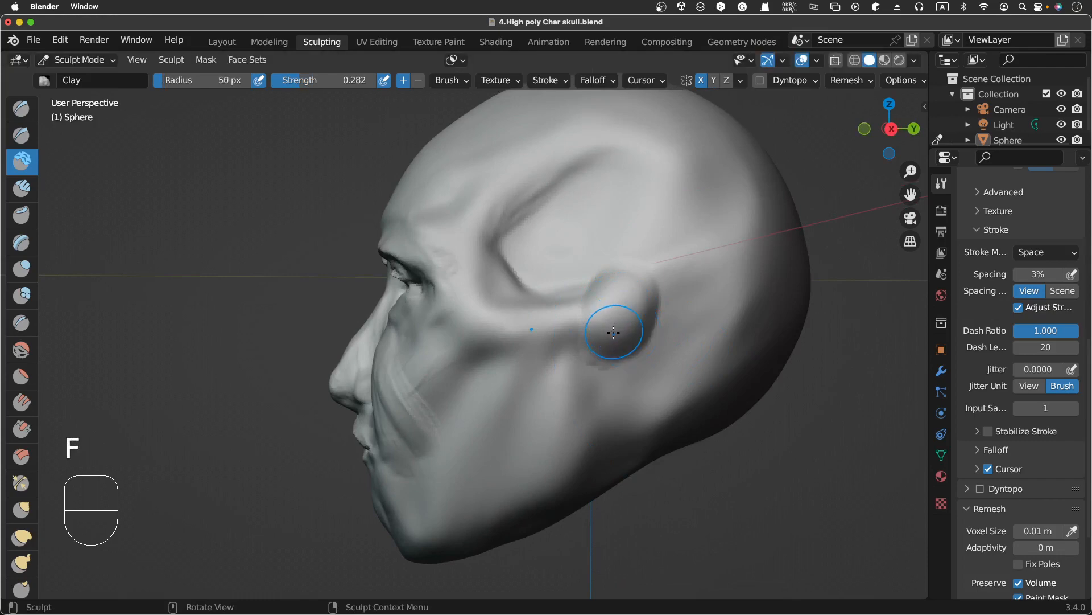
pyautogui.moveTo(621, 302); pyautogui.dragTo(621, 293)
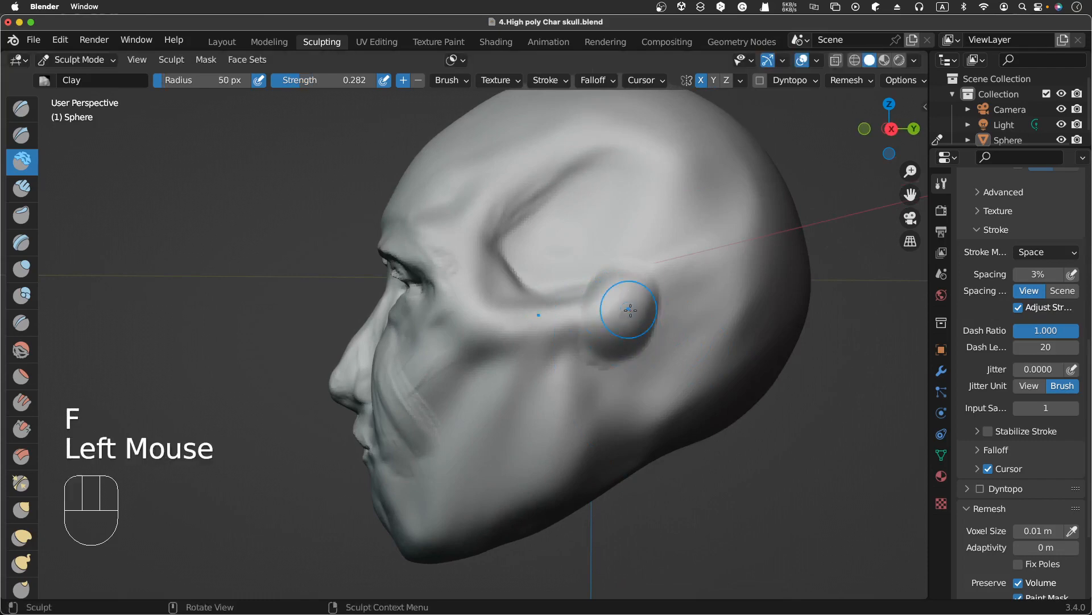
pyautogui.click(621, 295)
pyautogui.moveTo(605, 331)
pyautogui.mouseDown()
pyautogui.moveTo(592, 365)
pyautogui.moveTo(577, 350)
pyautogui.moveTo(624, 336)
pyautogui.mouseUp()
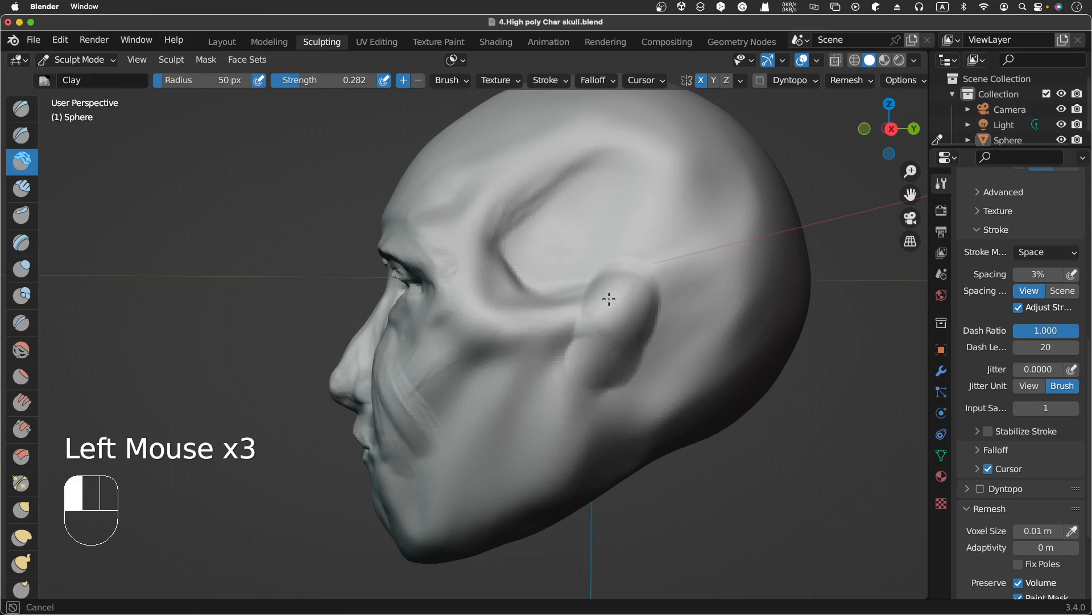
pyautogui.moveTo(609, 299)
pyautogui.mouseDown()
pyautogui.moveTo(566, 336)
pyautogui.moveTo(598, 289)
pyautogui.mouseUp()
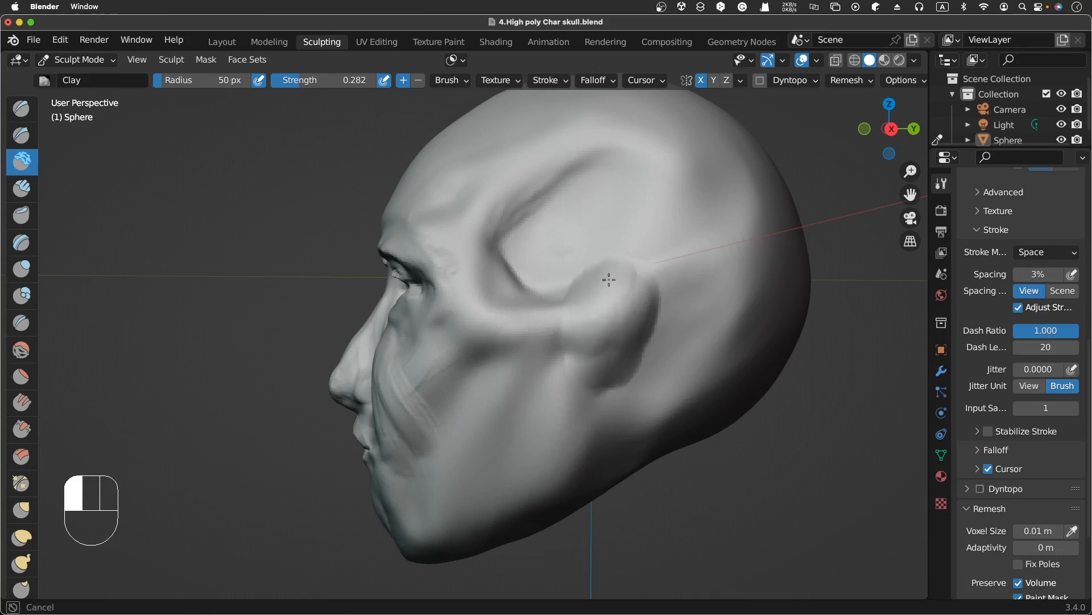
pyautogui.moveTo(635, 324)
pyautogui.mouseDown()
pyautogui.moveTo(615, 345)
pyautogui.moveTo(624, 341)
pyautogui.moveTo(595, 324)
pyautogui.mouseUp()
pyautogui.moveTo(627, 273); pyautogui.dragTo(620, 365)
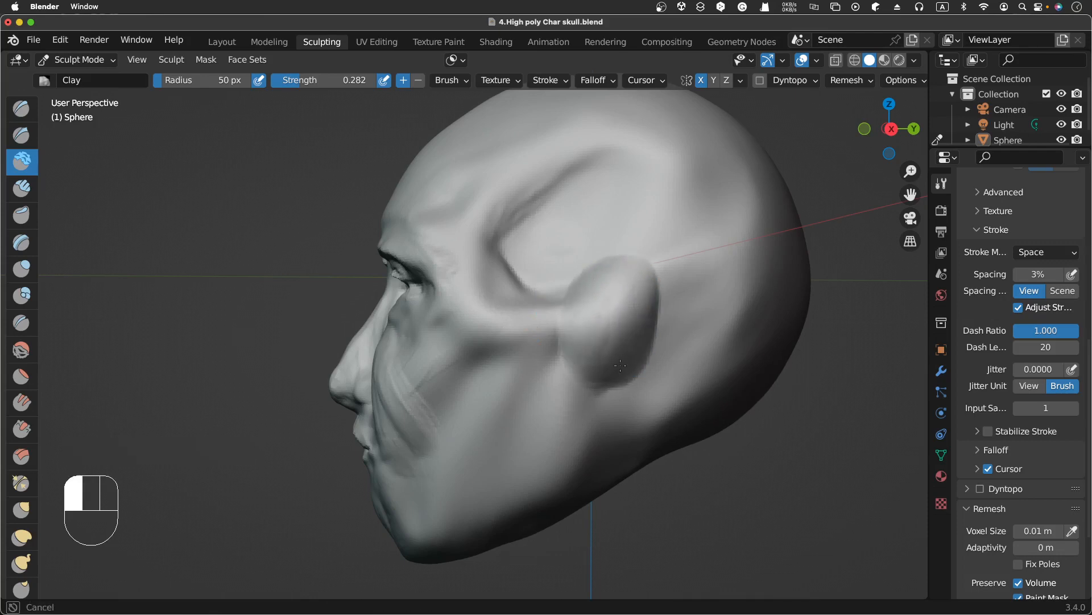
# Thicken the ear mound with more Clay strokes over its upper front edge and centre
pyautogui.moveTo(589, 293)
pyautogui.mouseDown()
pyautogui.moveTo(606, 304)
pyautogui.moveTo(590, 277)
pyautogui.mouseUp()
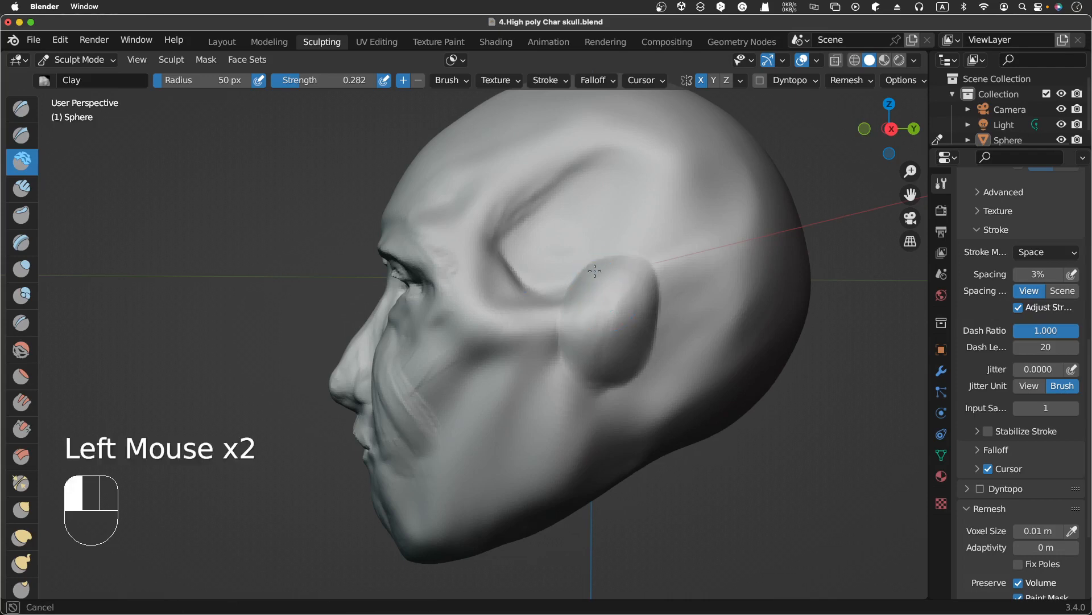
pyautogui.moveTo(618, 318); pyautogui.dragTo(613, 330)
pyautogui.moveTo(607, 271); pyautogui.dragTo(631, 301)
pyautogui.moveTo(626, 273)
pyautogui.mouseDown()
pyautogui.moveTo(641, 293)
pyautogui.moveTo(609, 322)
pyautogui.mouseUp()
pyautogui.moveTo(593, 285); pyautogui.dragTo(598, 319)
pyautogui.moveTo(592, 301); pyautogui.dragTo(592, 330)
pyautogui.moveTo(591, 319)
pyautogui.mouseDown()
pyautogui.moveTo(590, 342)
pyautogui.moveTo(591, 320)
pyautogui.mouseUp()
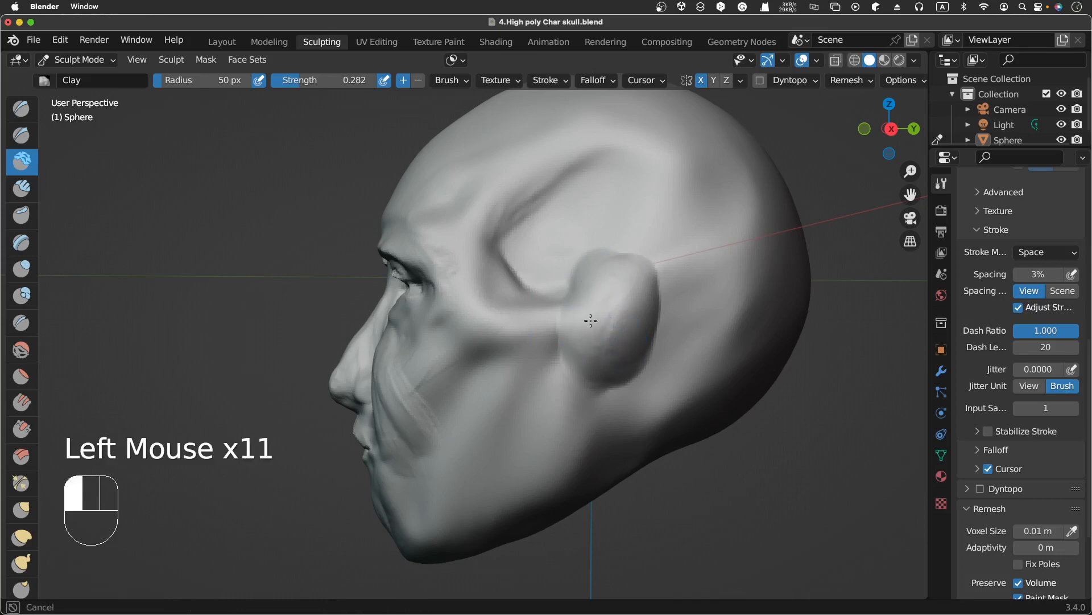
pyautogui.moveTo(600, 268); pyautogui.dragTo(600, 269)
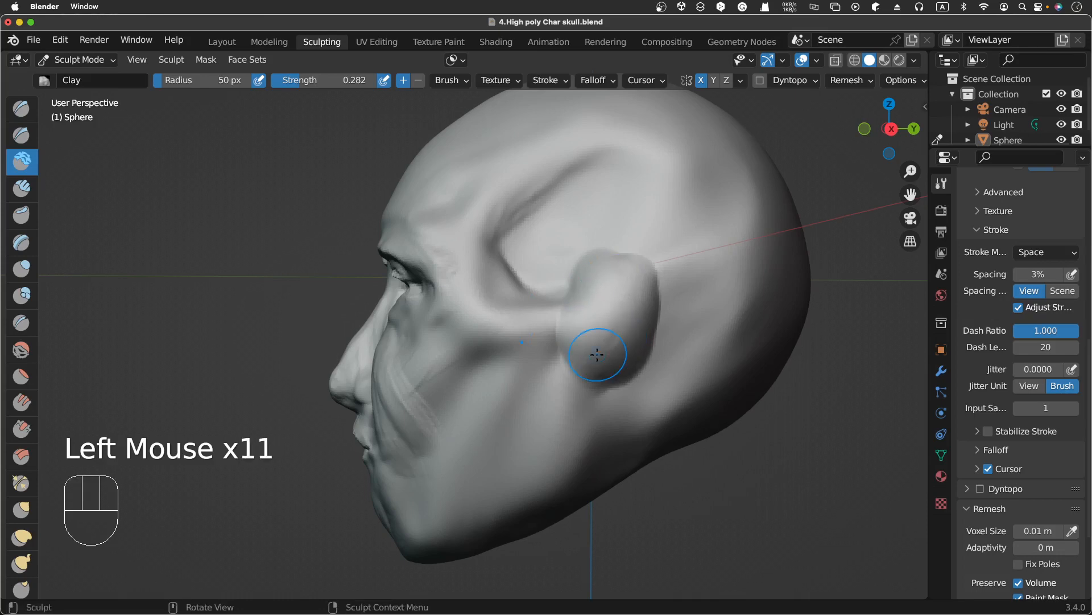
# Inspect the ear mound from behind and fill out its middle and rear edge with Clay strokes
pyautogui.hscroll(10, 596, 354)
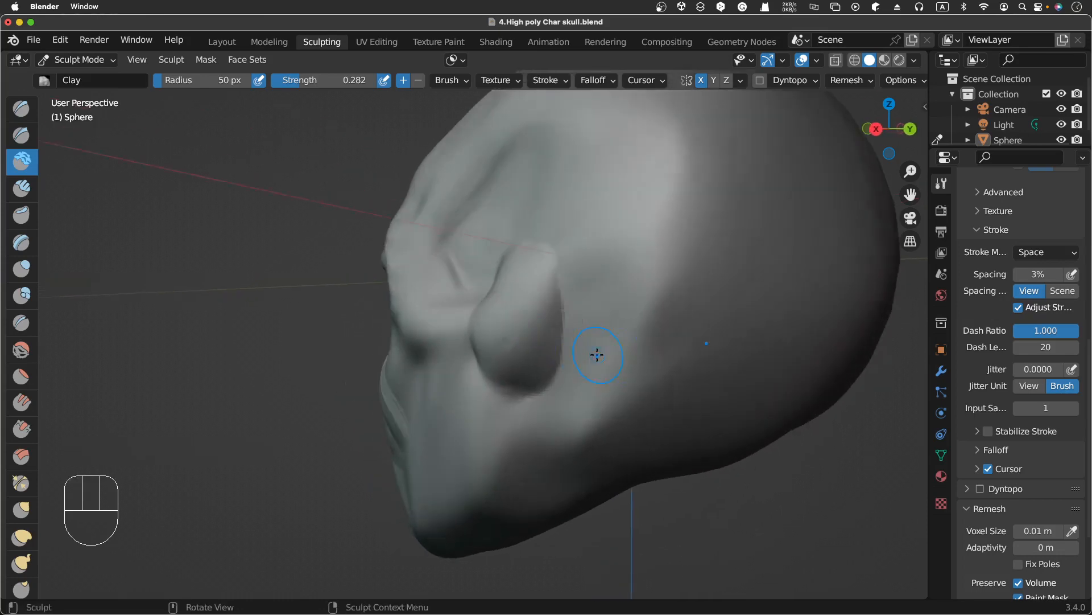
pyautogui.hscroll(-10, 597, 355)
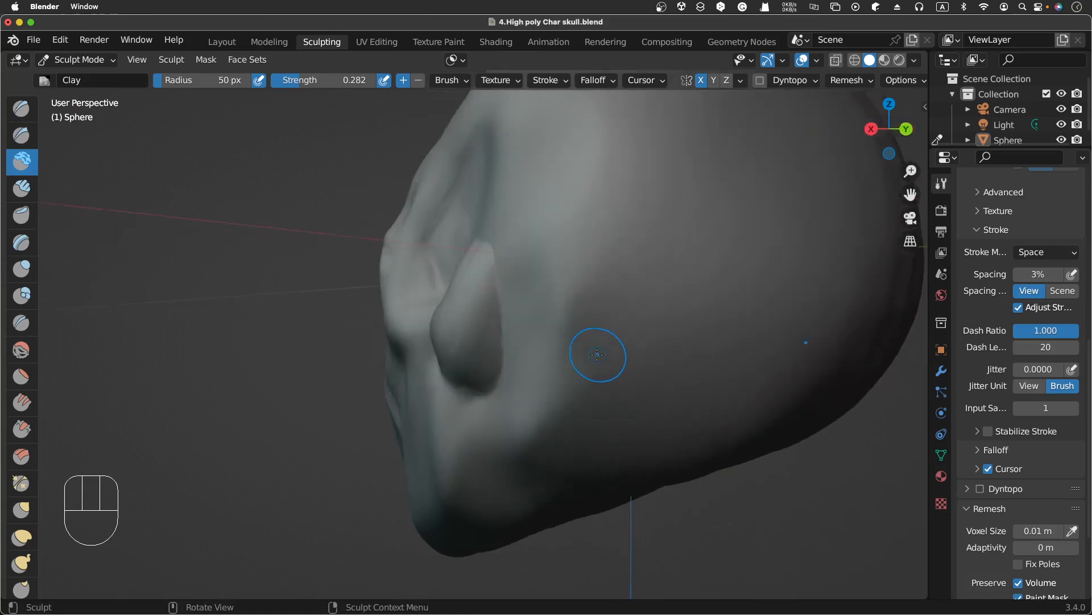
pyautogui.moveTo(605, 277)
pyautogui.mouseDown()
pyautogui.moveTo(634, 280)
pyautogui.moveTo(620, 329)
pyautogui.moveTo(607, 318)
pyautogui.mouseUp()
pyautogui.moveTo(607, 319)
pyautogui.mouseDown()
pyautogui.moveTo(599, 366)
pyautogui.moveTo(614, 310)
pyautogui.moveTo(618, 326)
pyautogui.mouseUp()
pyautogui.moveTo(618, 325)
pyautogui.mouseDown()
pyautogui.moveTo(620, 298)
pyautogui.moveTo(631, 307)
pyautogui.moveTo(629, 335)
pyautogui.mouseUp()
pyautogui.moveTo(636, 296)
pyautogui.mouseDown()
pyautogui.moveTo(640, 279)
pyautogui.moveTo(629, 342)
pyautogui.mouseUp()
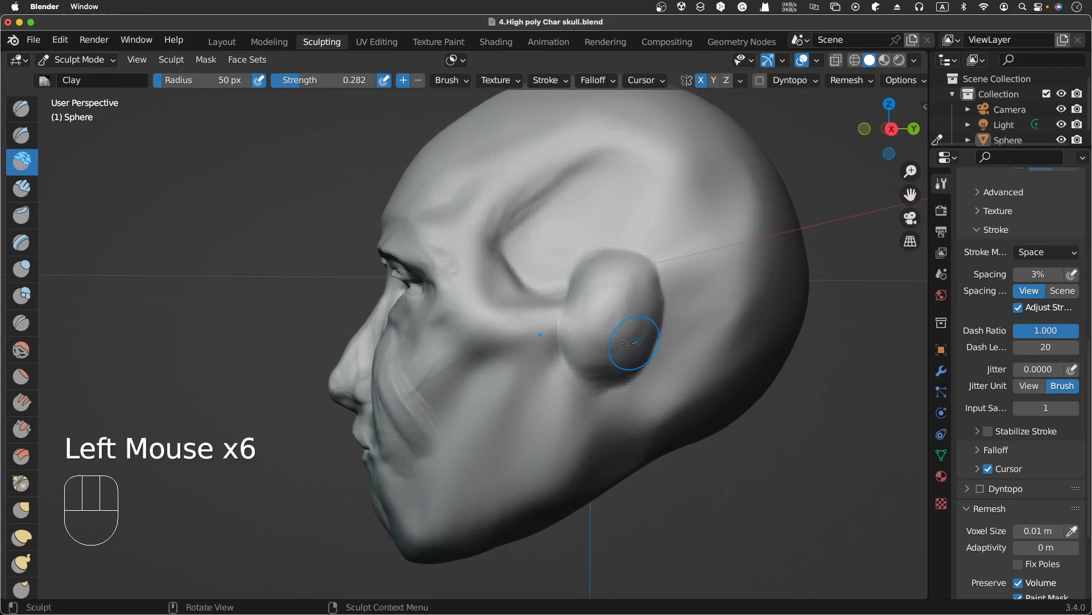
# Switch to the Draw brush at radius 15 px and carve a groove into the head along the ear's rear edge
pyautogui.hscroll(-10, 628, 342)
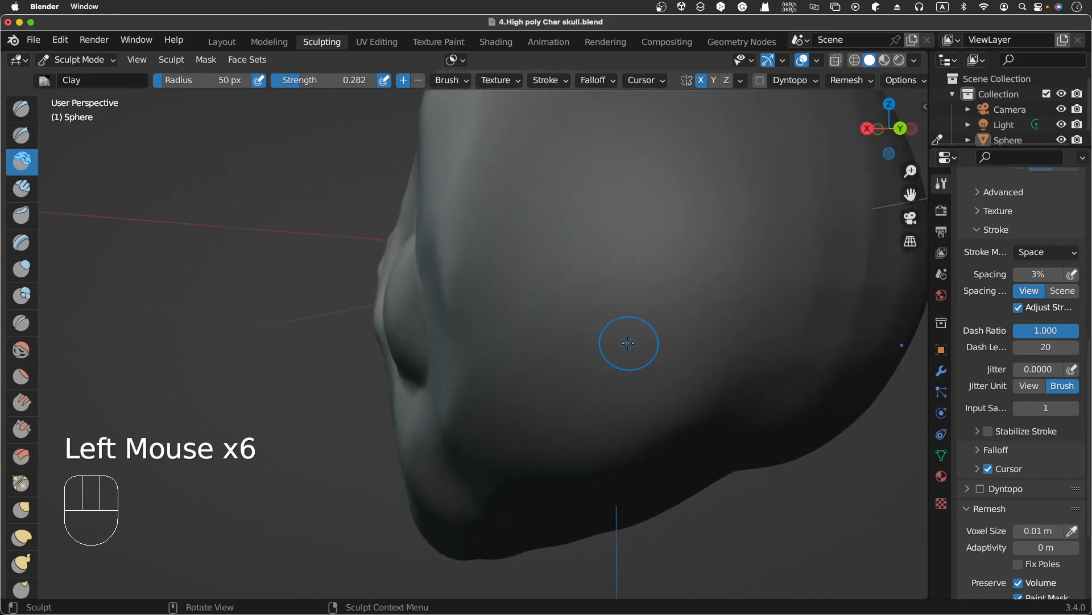
pyautogui.hscroll(-5, 628, 342)
pyautogui.click(26, 115)
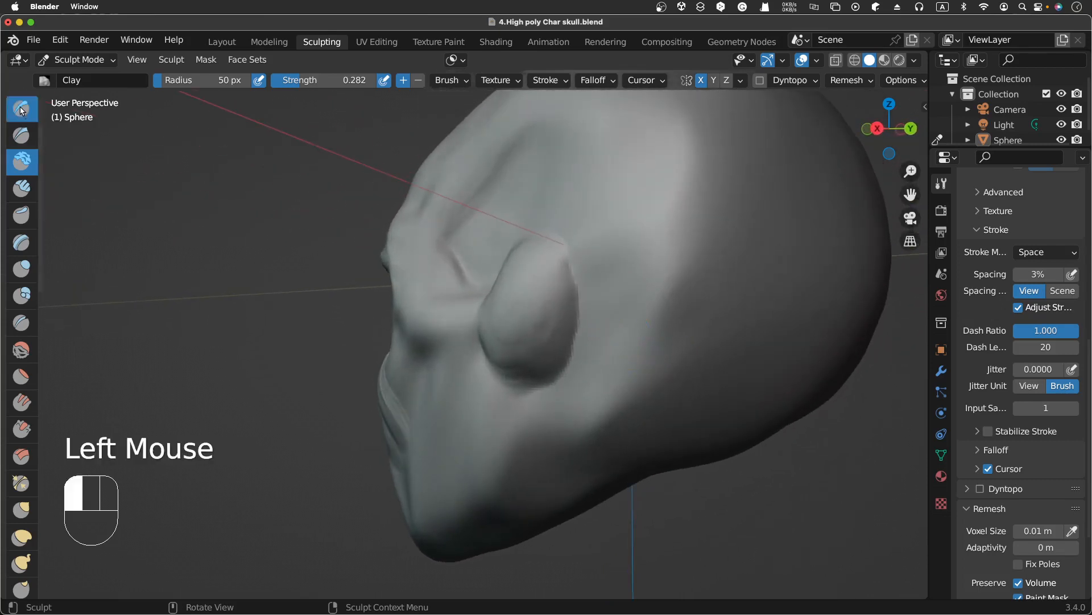
pyautogui.press('f')
pyautogui.click(562, 253)
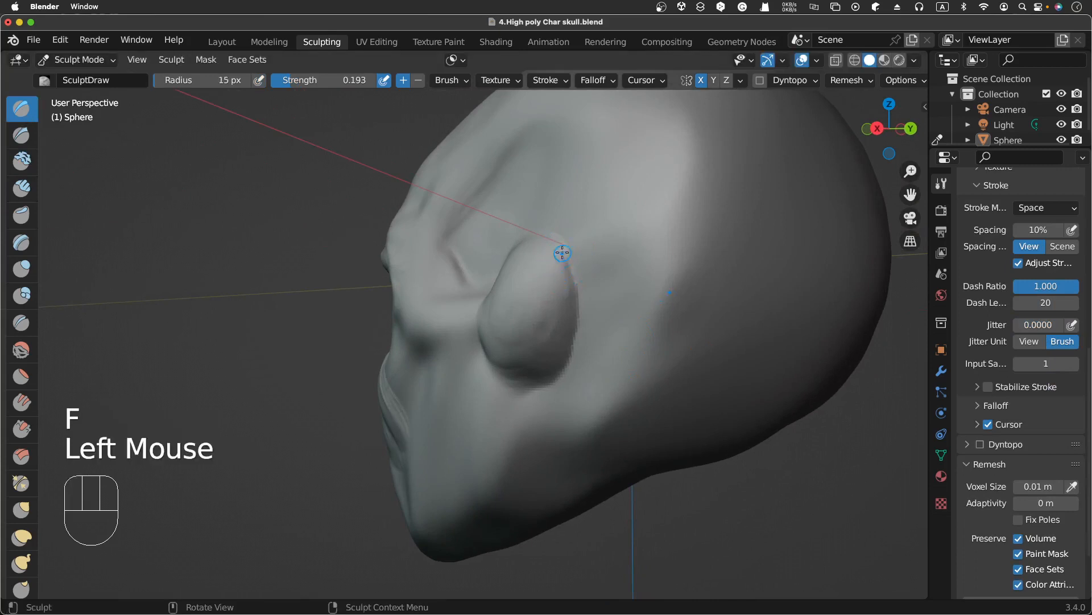
pyautogui.click(562, 253)
pyautogui.click(562, 253)
pyautogui.keyDown('ctrl'); pyautogui.click(566, 256); pyautogui.keyUp('ctrl')
pyautogui.moveTo(566, 257)
pyautogui.keyDown('ctrl'); pyautogui.mouseDown()
pyautogui.moveTo(574, 313)
pyautogui.moveTo(562, 355)
pyautogui.mouseUp(); pyautogui.keyUp('ctrl')
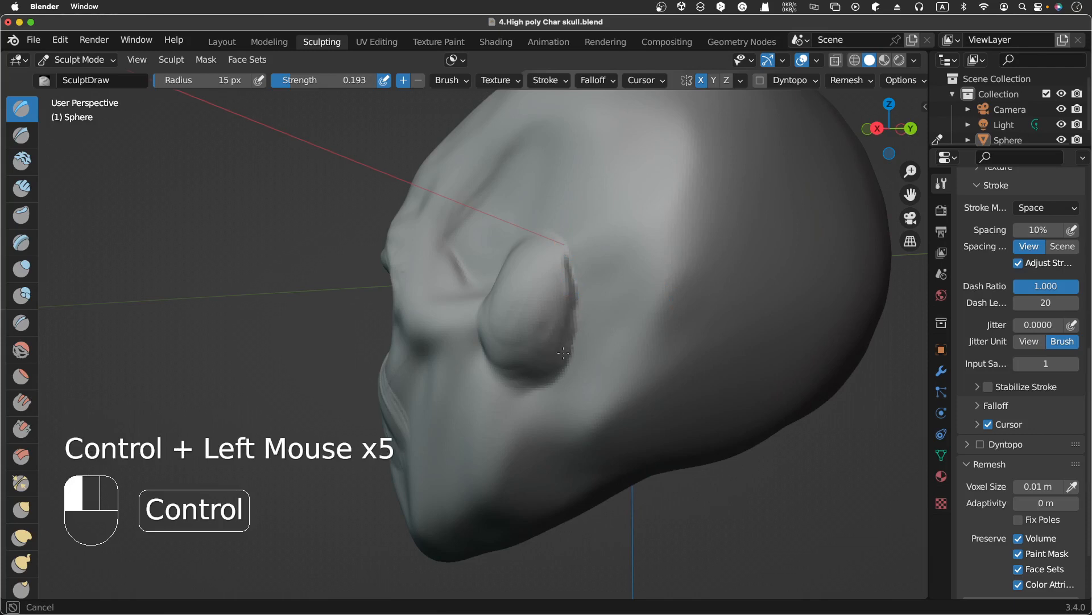
# Extend the carved Draw brush groove upward around the ear's upper rear edge
pyautogui.keyDown('ctrl'); pyautogui.click(555, 245); pyautogui.keyUp('ctrl')
pyautogui.keyDown('ctrl'); pyautogui.moveTo(554, 240); pyautogui.dragTo(556, 230); pyautogui.keyUp('ctrl')
pyautogui.moveTo(556, 230); pyautogui.dragTo(556, 260, button='middle')
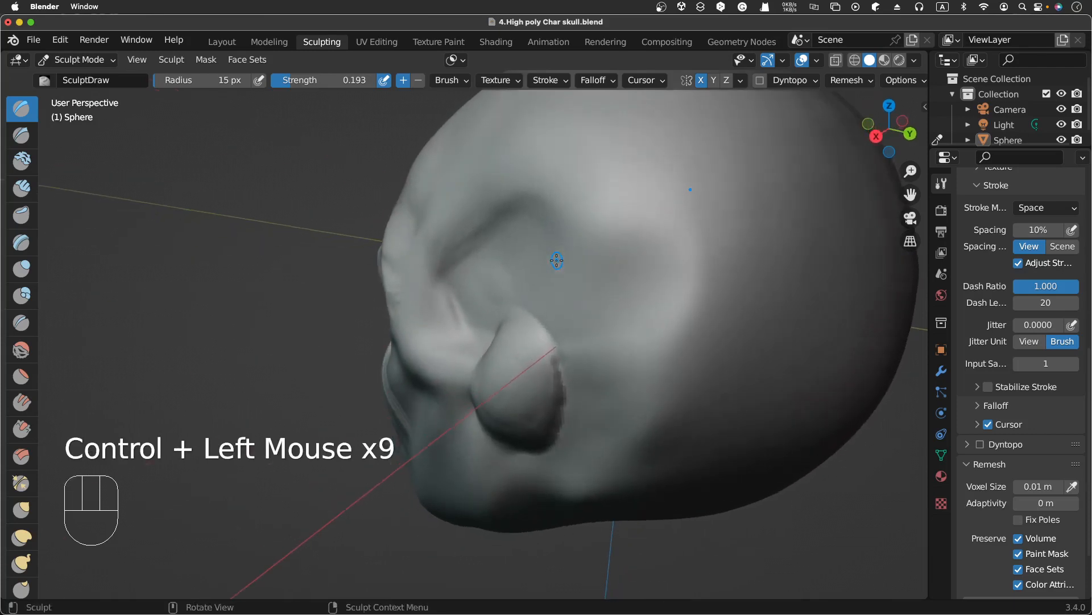
pyautogui.keyDown('ctrl'); pyautogui.click(540, 331); pyautogui.keyUp('ctrl')
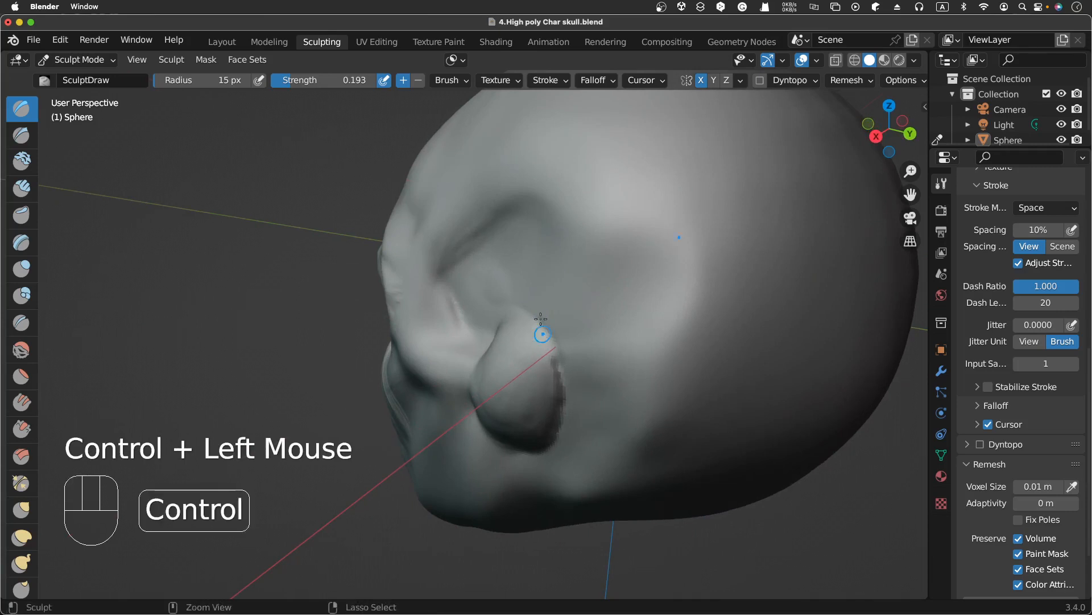
pyautogui.keyDown('ctrl'); pyautogui.click(549, 340); pyautogui.keyUp('ctrl')
# Raise the Draw brush strength to 0.318 and deepen the groove along the ear's upper rear edge
pyautogui.hotkey('shift', 'f')
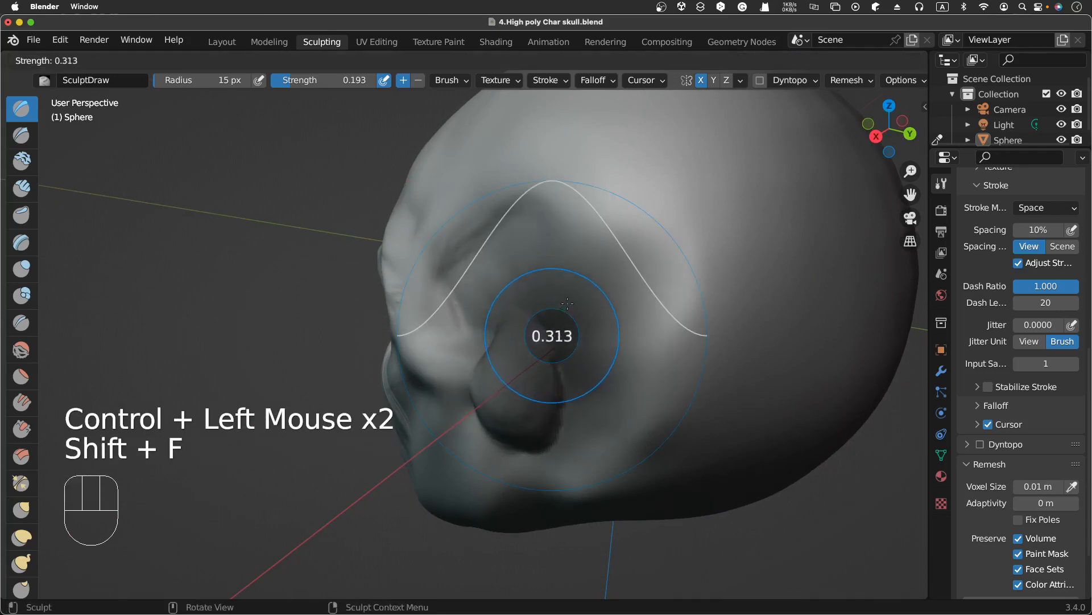
pyautogui.click(551, 341)
pyautogui.keyDown('ctrl'); pyautogui.click(551, 344); pyautogui.keyUp('ctrl')
pyautogui.keyDown('ctrl'); pyautogui.click(550, 348); pyautogui.keyUp('ctrl')
pyautogui.keyDown('ctrl'); pyautogui.click(548, 354); pyautogui.keyUp('ctrl')
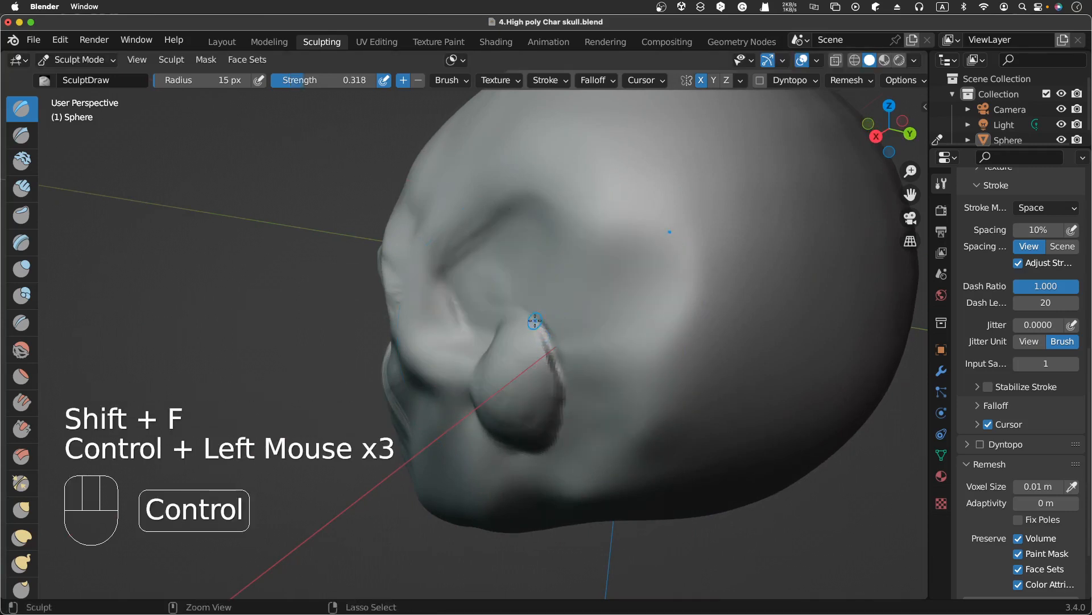
pyautogui.keyDown('ctrl'); pyautogui.click(538, 330); pyautogui.keyUp('ctrl')
pyautogui.keyDown('ctrl'); pyautogui.click(534, 323); pyautogui.keyUp('ctrl')
pyautogui.keyDown('ctrl'); pyautogui.click(530, 333); pyautogui.keyUp('ctrl')
pyautogui.keyDown('ctrl'); pyautogui.moveTo(536, 349); pyautogui.dragTo(554, 341); pyautogui.keyUp('ctrl')
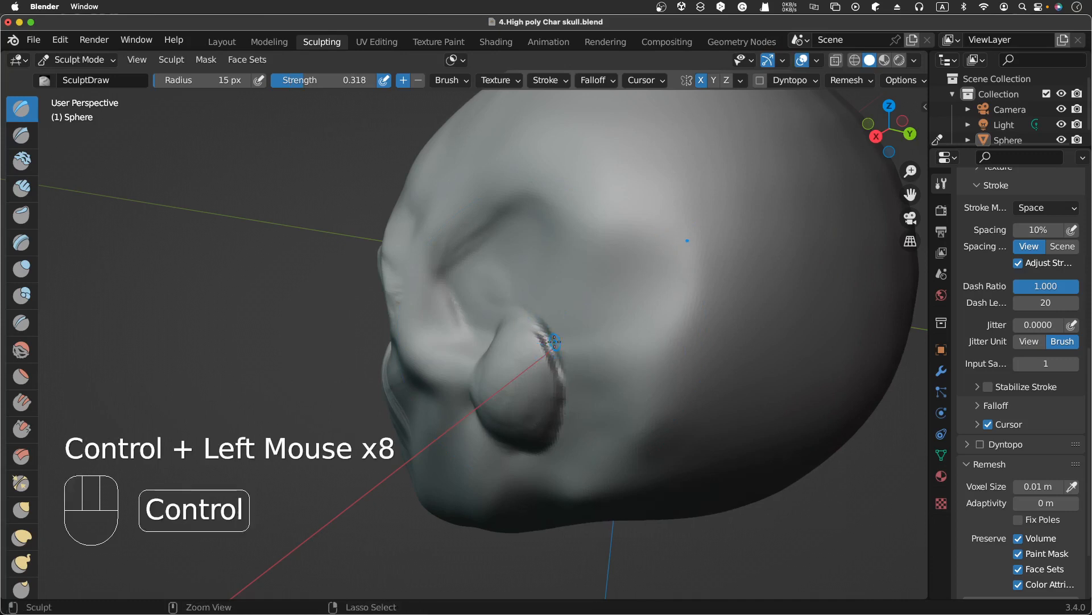
# Remesh the head at a voxel size of 0.01 m and carve the groove deeper along the ear's rear and lower rear edge
pyautogui.hotkey('ctrl', 'r')
pyautogui.scroll(-5, 559, 338)
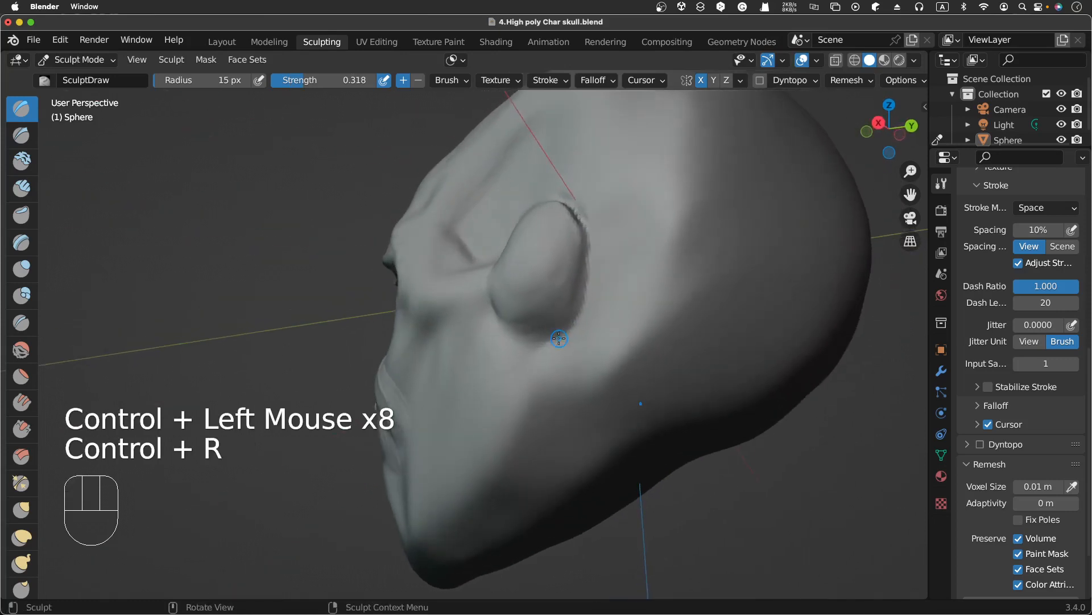
pyautogui.scroll(-5, 559, 338)
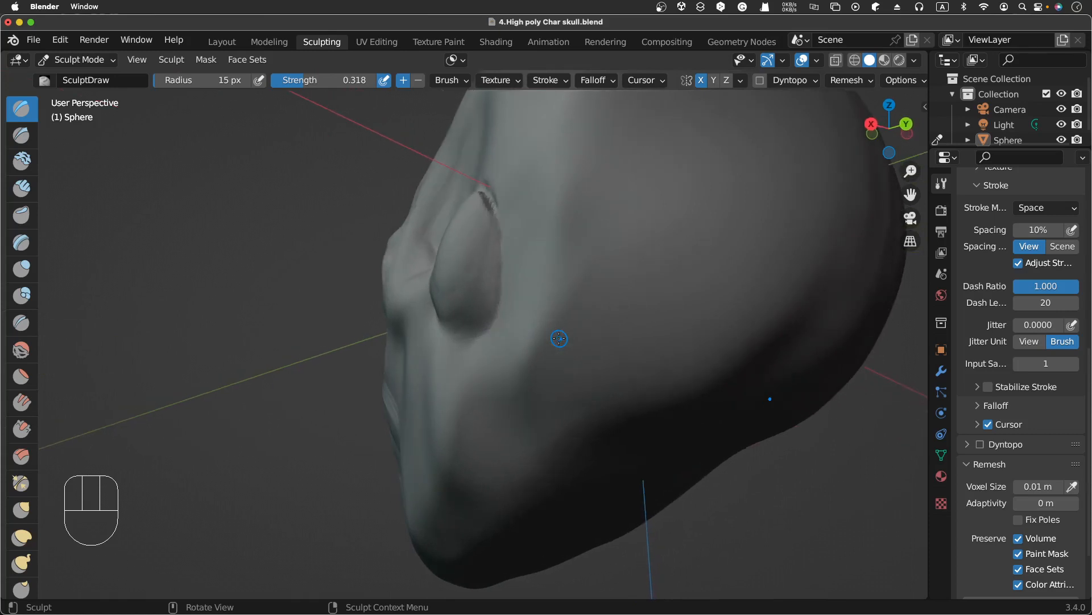
pyautogui.keyDown('ctrl'); pyautogui.moveTo(496, 217); pyautogui.dragTo(495, 210); pyautogui.keyUp('ctrl')
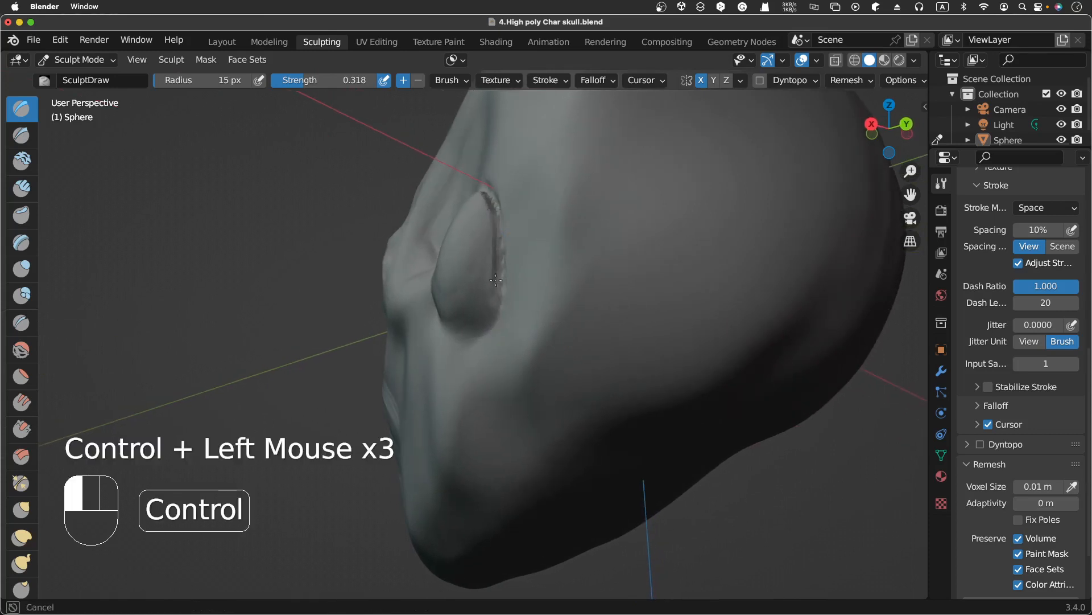
pyautogui.keyDown('ctrl'); pyautogui.moveTo(482, 317); pyautogui.dragTo(473, 327); pyautogui.keyUp('ctrl')
pyautogui.keyDown('ctrl'); pyautogui.click(479, 183); pyautogui.keyUp('ctrl')
pyautogui.keyDown('ctrl'); pyautogui.click(483, 314); pyautogui.keyUp('ctrl')
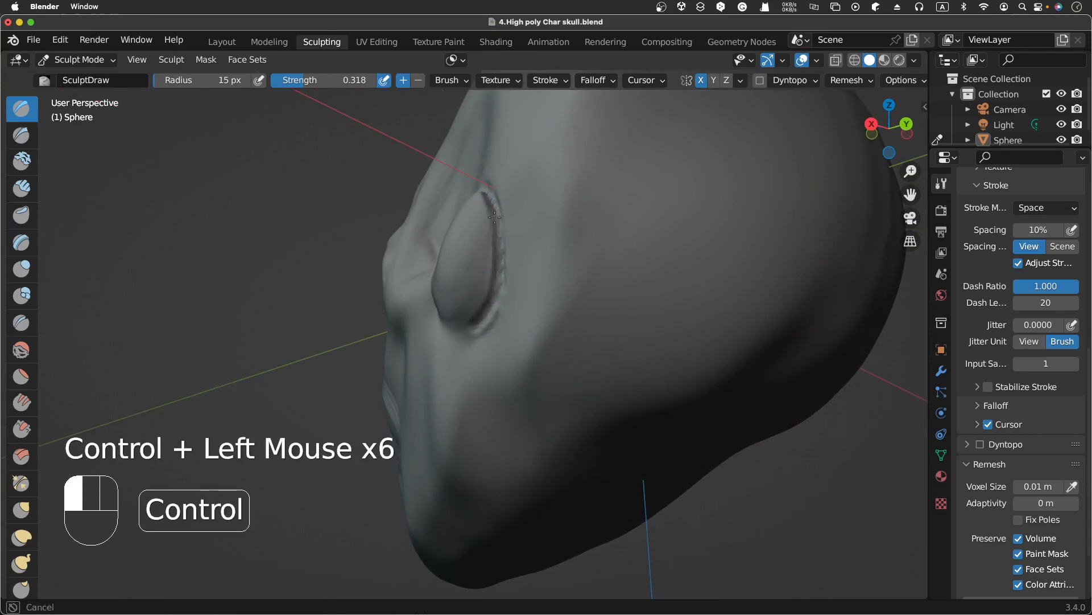
pyautogui.keyDown('ctrl'); pyautogui.click(471, 312); pyautogui.keyUp('ctrl')
# Carve the groove over the top of the ear toward the face with the Draw brush
pyautogui.scroll(10, 471, 312)
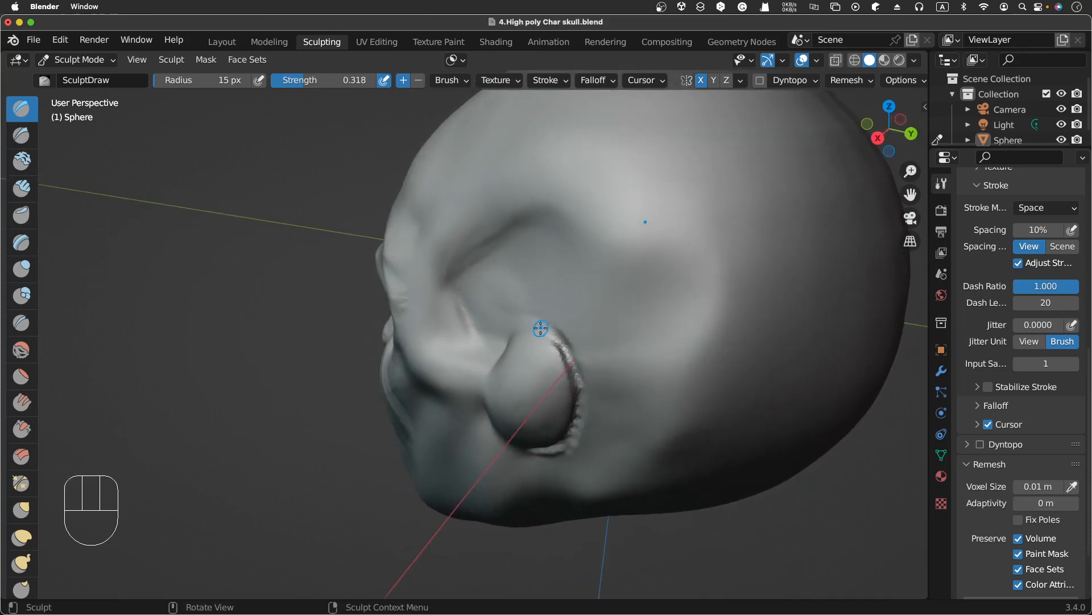
pyautogui.keyDown('ctrl'); pyautogui.moveTo(541, 328); pyautogui.dragTo(540, 337); pyautogui.keyUp('ctrl')
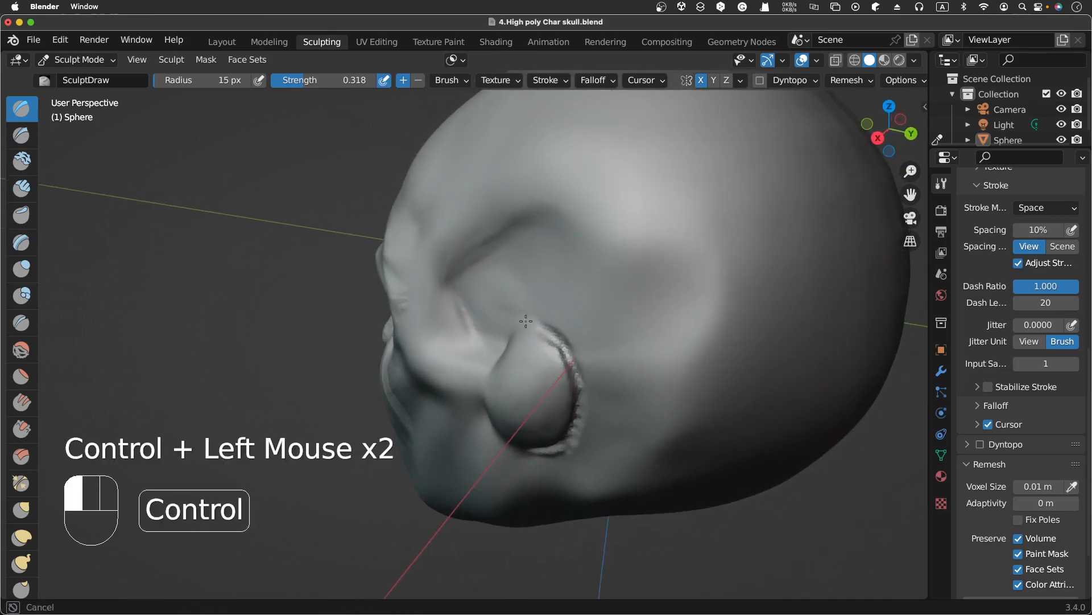
pyautogui.keyDown('ctrl'); pyautogui.moveTo(544, 334); pyautogui.dragTo(544, 334); pyautogui.keyUp('ctrl')
pyautogui.scroll(5, 544, 334)
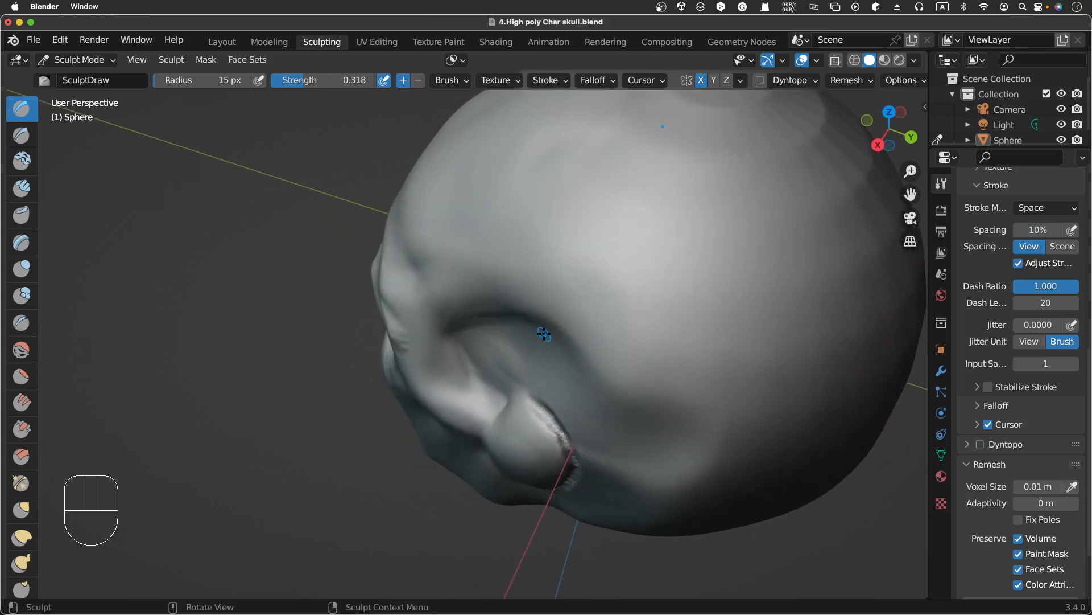
pyautogui.keyDown('ctrl'); pyautogui.moveTo(521, 402); pyautogui.dragTo(523, 400); pyautogui.keyUp('ctrl')
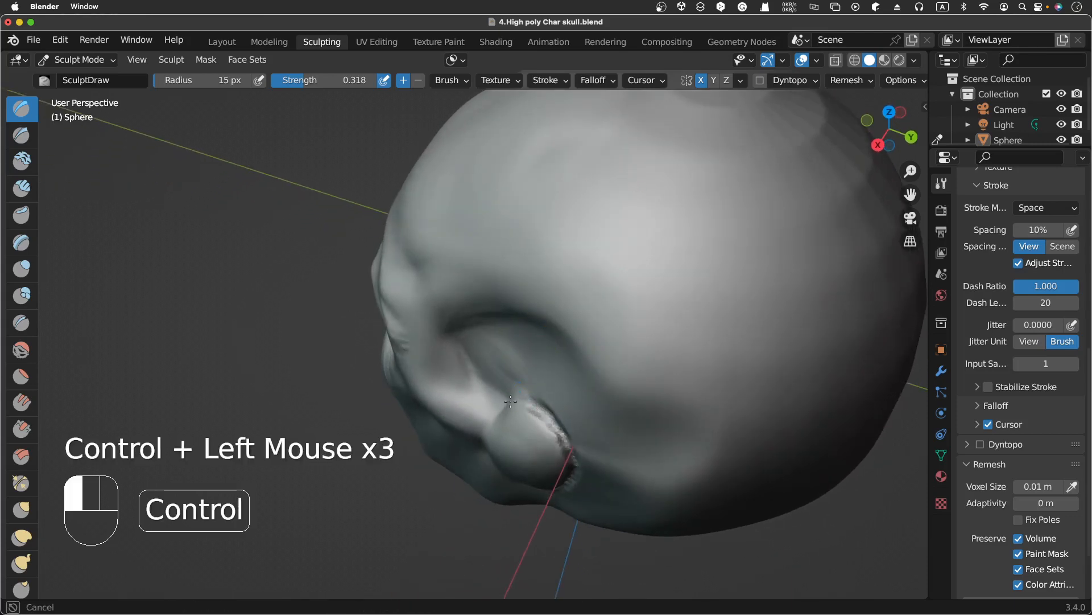
pyautogui.keyDown('ctrl'); pyautogui.moveTo(572, 458); pyautogui.dragTo(570, 460); pyautogui.keyUp('ctrl')
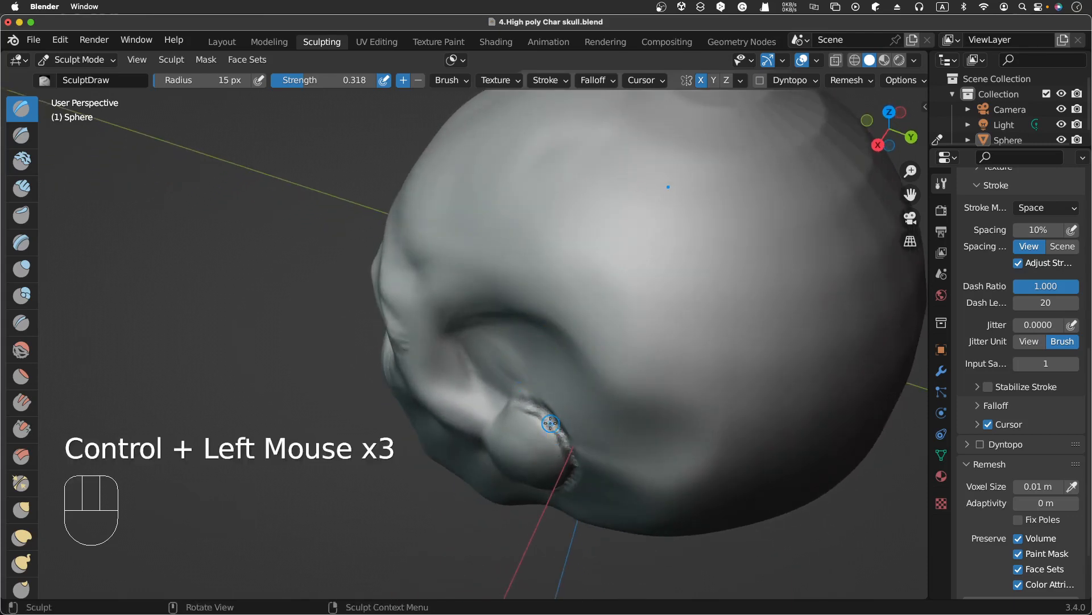
# Carve the groove into the head beneath the ear's lower edge, from its front to its rear
pyautogui.scroll(-5, 551, 422)
pyautogui.hscroll(2, 550, 423)
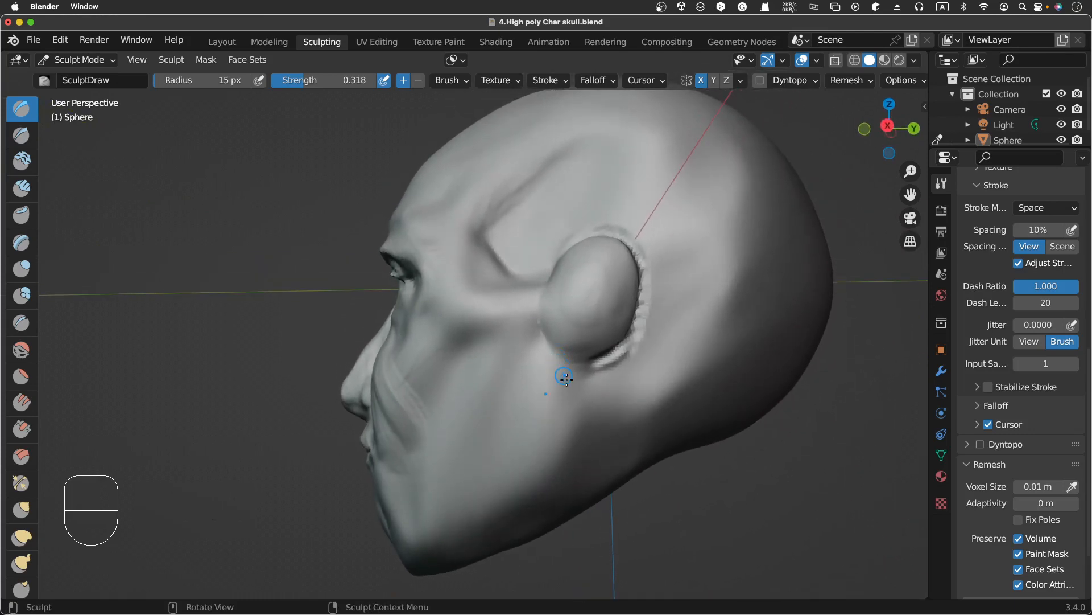
pyautogui.moveTo(552, 357)
pyautogui.keyDown('ctrl'); pyautogui.mouseDown()
pyautogui.moveTo(553, 348)
pyautogui.moveTo(620, 362)
pyautogui.mouseUp(); pyautogui.keyUp('ctrl')
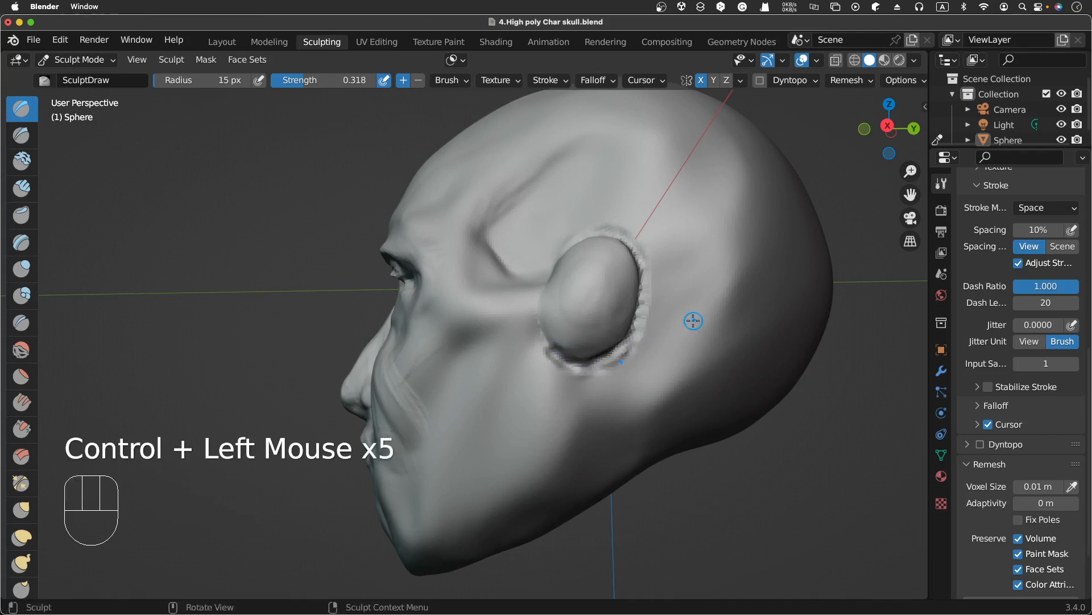
# Switch to the Clay Strips brush and add strokes at radius 15 px across the ear's outer surface
pyautogui.scroll(3, 693, 321)
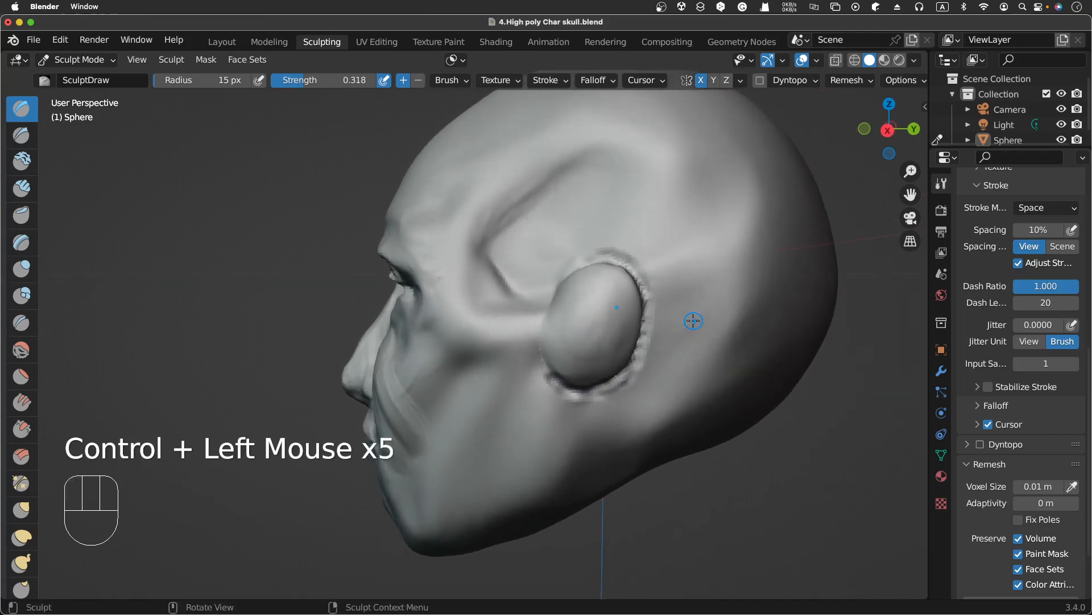
pyautogui.click(21, 160)
pyautogui.click(21, 187)
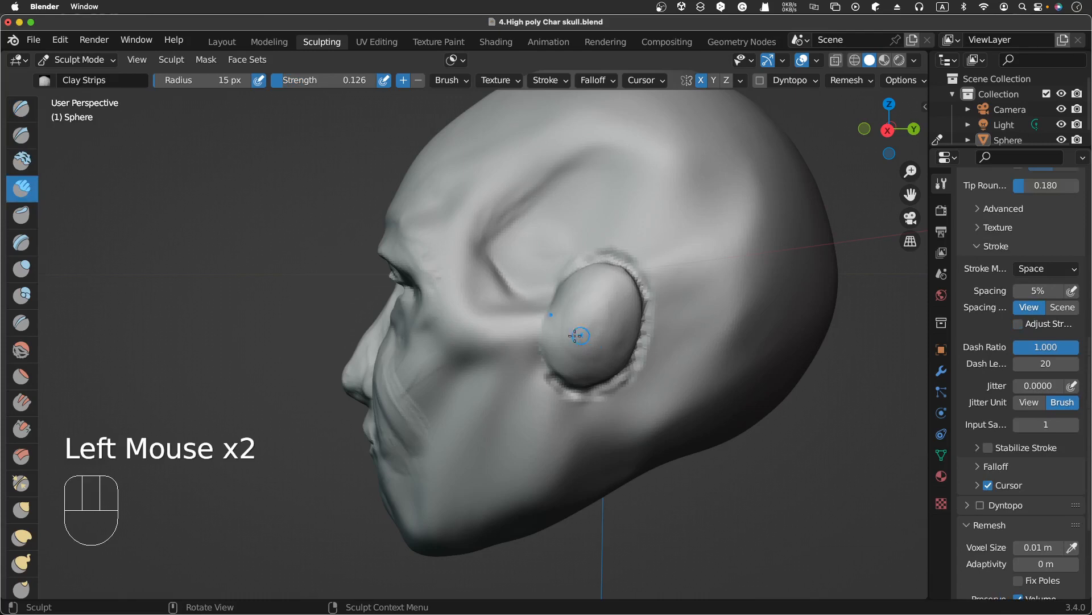
pyautogui.moveTo(576, 338)
pyautogui.mouseDown()
pyautogui.moveTo(575, 352)
pyautogui.moveTo(617, 335)
pyautogui.moveTo(631, 297)
pyautogui.mouseUp()
pyautogui.moveTo(630, 293)
pyautogui.mouseDown()
pyautogui.moveTo(618, 318)
pyautogui.moveTo(615, 304)
pyautogui.mouseUp()
pyautogui.moveTo(605, 339); pyautogui.dragTo(598, 309)
# Set the Clay Strips brush to radius 42 px and strength 0.224, and build up the ear's surface with more strokes
pyautogui.press('f')
pyautogui.click(610, 292)
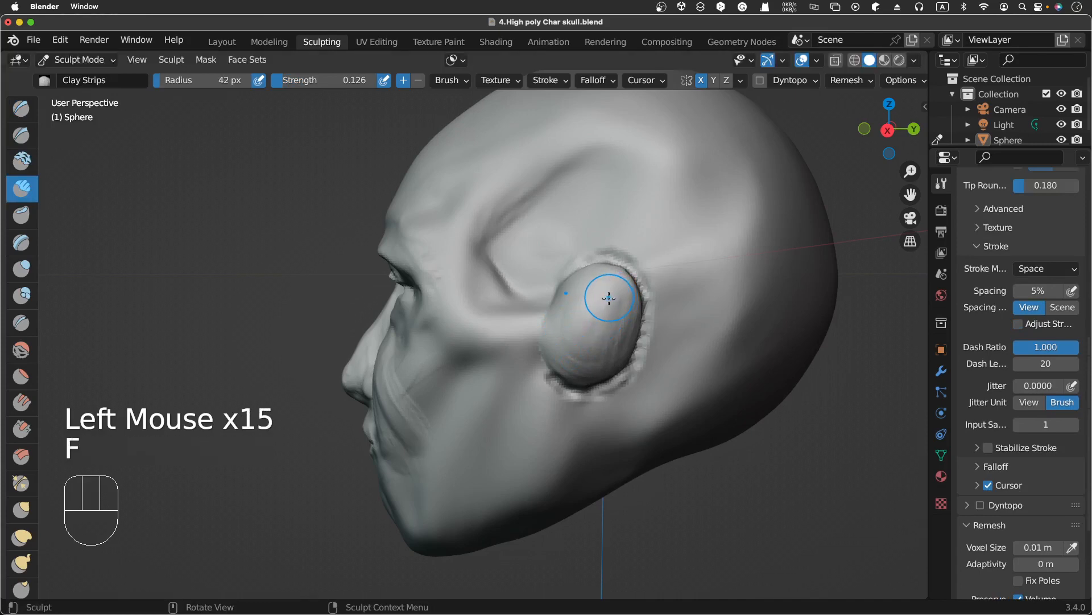
pyautogui.hotkey('shift', 'f')
pyautogui.click(622, 284)
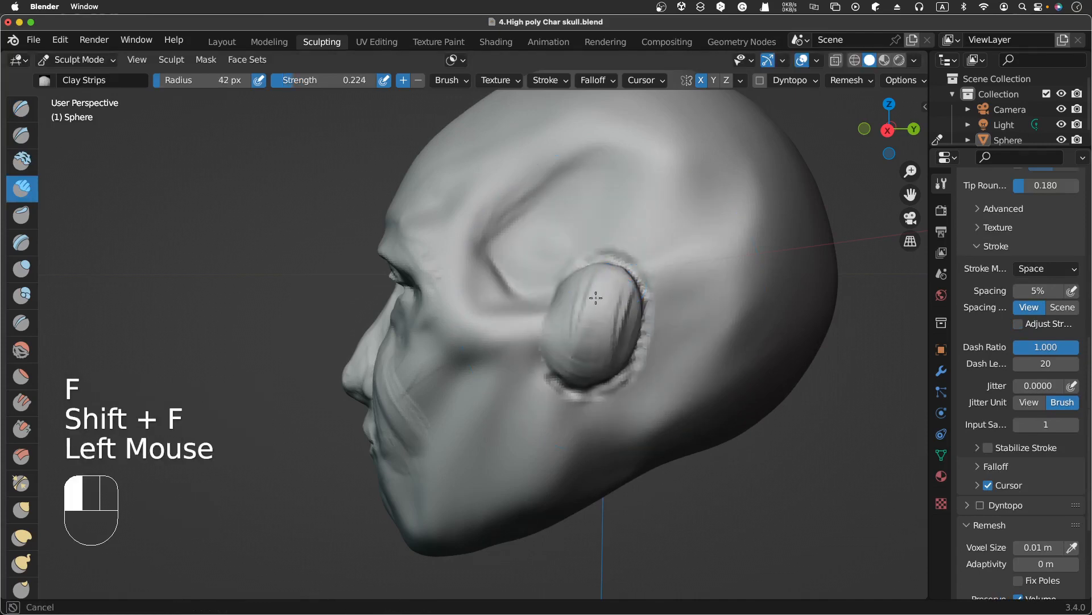
pyautogui.moveTo(596, 298)
pyautogui.mouseDown()
pyautogui.moveTo(576, 336)
pyautogui.moveTo(604, 310)
pyautogui.mouseUp()
pyautogui.moveTo(603, 336); pyautogui.dragTo(610, 313)
pyautogui.moveTo(594, 335); pyautogui.dragTo(600, 313)
pyautogui.moveTo(583, 335)
pyautogui.mouseDown()
pyautogui.moveTo(587, 317)
pyautogui.moveTo(621, 289)
pyautogui.mouseUp()
pyautogui.moveTo(586, 332)
pyautogui.mouseDown()
pyautogui.moveTo(580, 307)
pyautogui.moveTo(605, 335)
pyautogui.moveTo(609, 277)
pyautogui.moveTo(577, 274)
pyautogui.mouseUp()
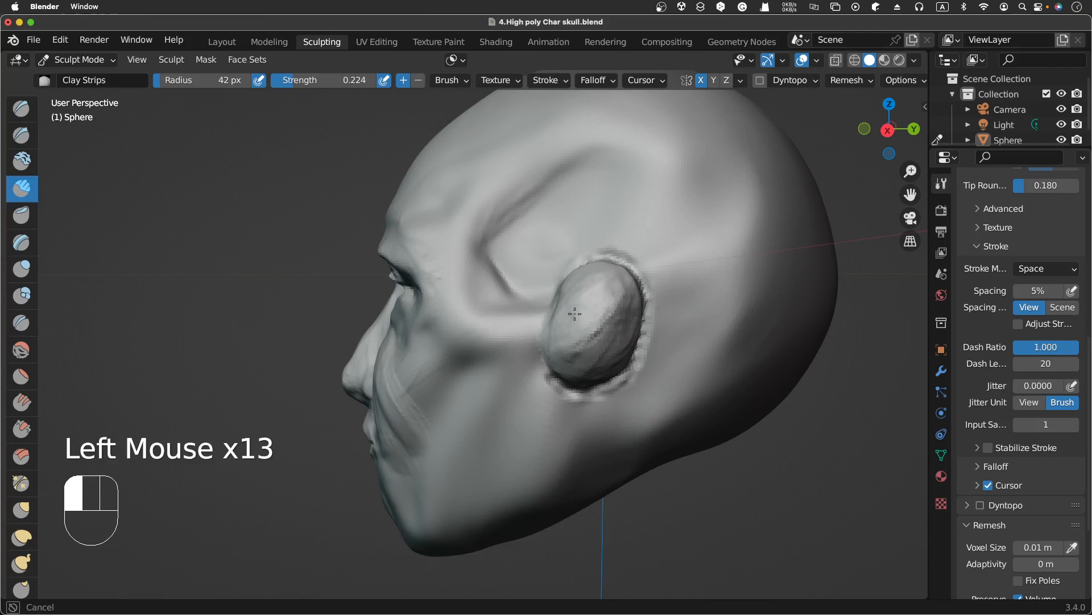
pyautogui.moveTo(575, 314); pyautogui.dragTo(579, 367)
# Check the ear from behind and hollow out its centre and front with subtractive Clay Strips strokes
pyautogui.hscroll(8, 585, 373)
pyautogui.hscroll(-3, 587, 374)
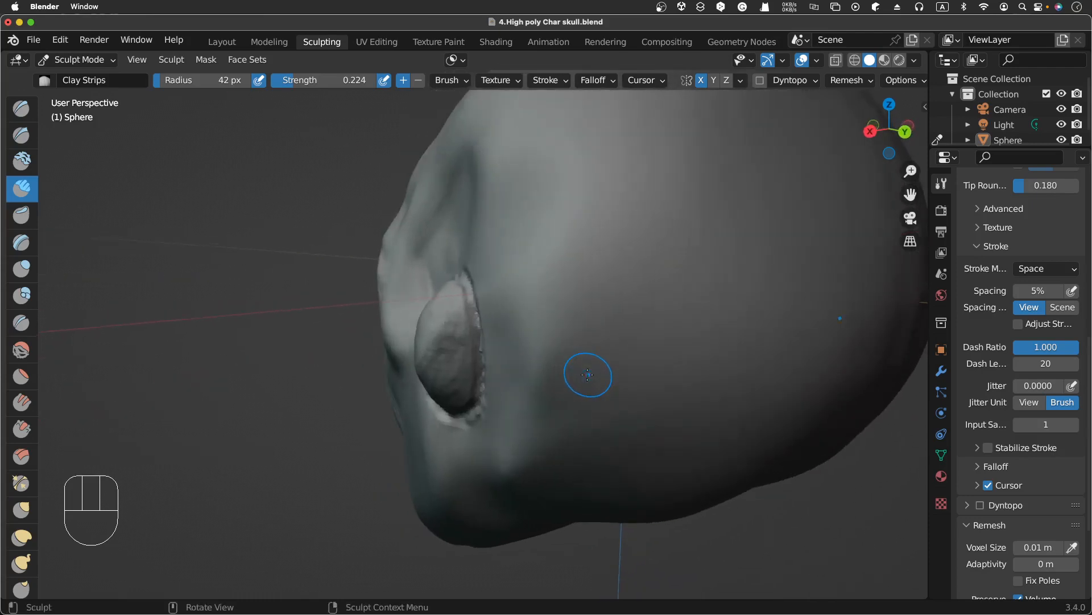
pyautogui.hscroll(-10, 588, 375)
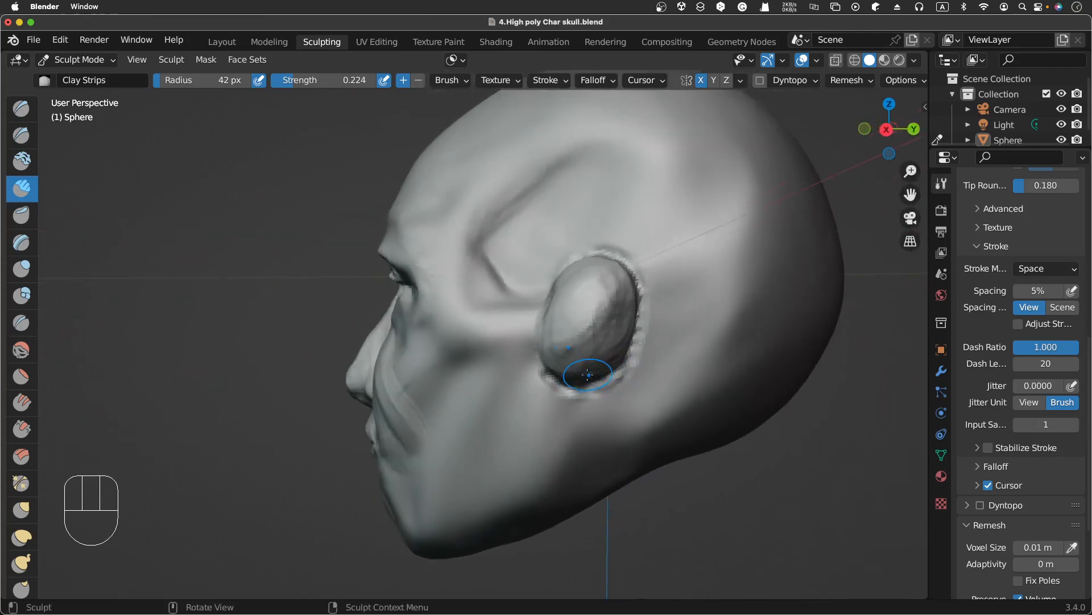
pyautogui.hscroll(-10, 588, 374)
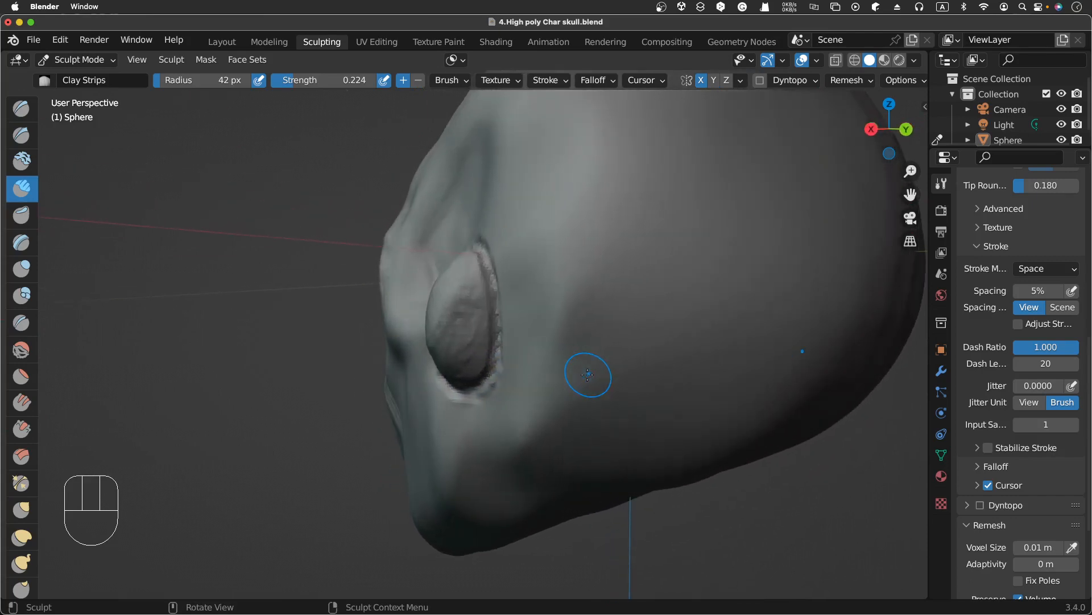
pyautogui.hscroll(3, 588, 375)
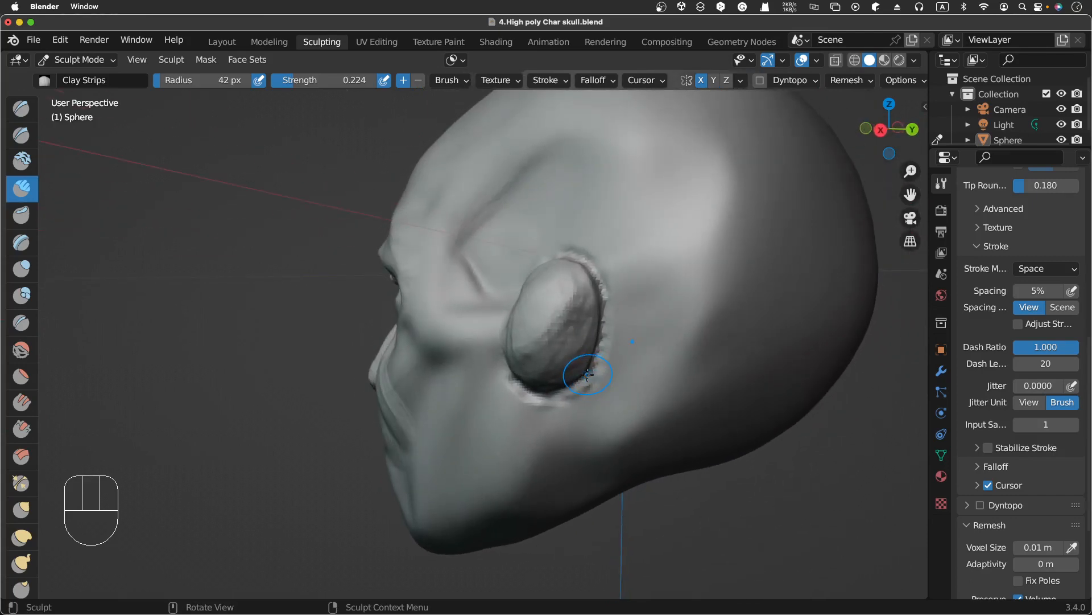
pyautogui.moveTo(588, 373); pyautogui.dragTo(593, 306, button='middle')
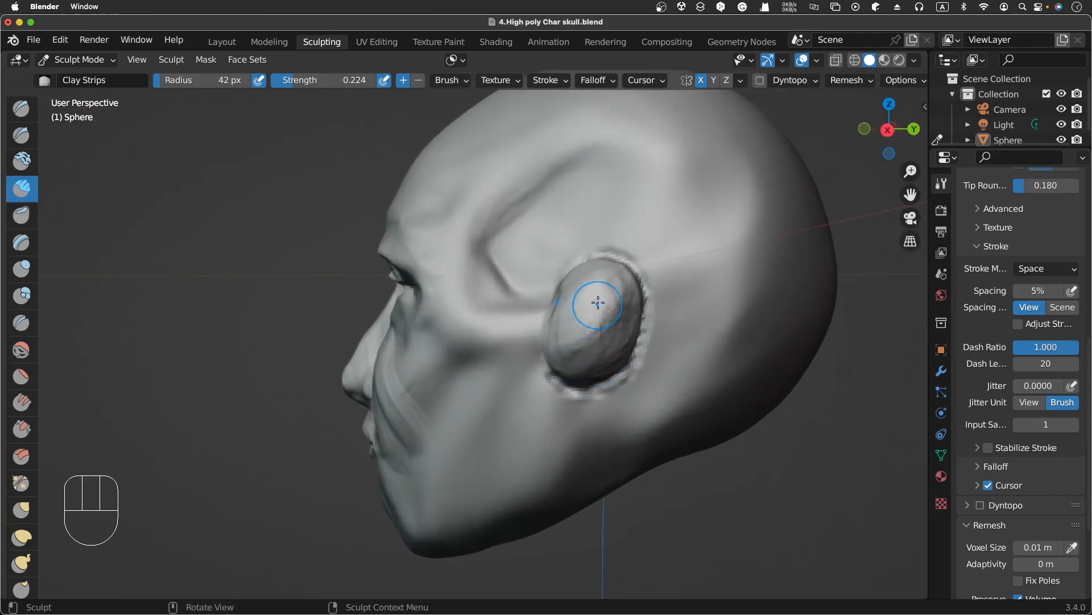
pyautogui.moveTo(598, 303)
pyautogui.keyDown('ctrl'); pyautogui.mouseDown()
pyautogui.moveTo(592, 288)
pyautogui.moveTo(573, 339)
pyautogui.mouseUp(); pyautogui.keyUp('ctrl')
pyautogui.hscroll(8, 573, 339)
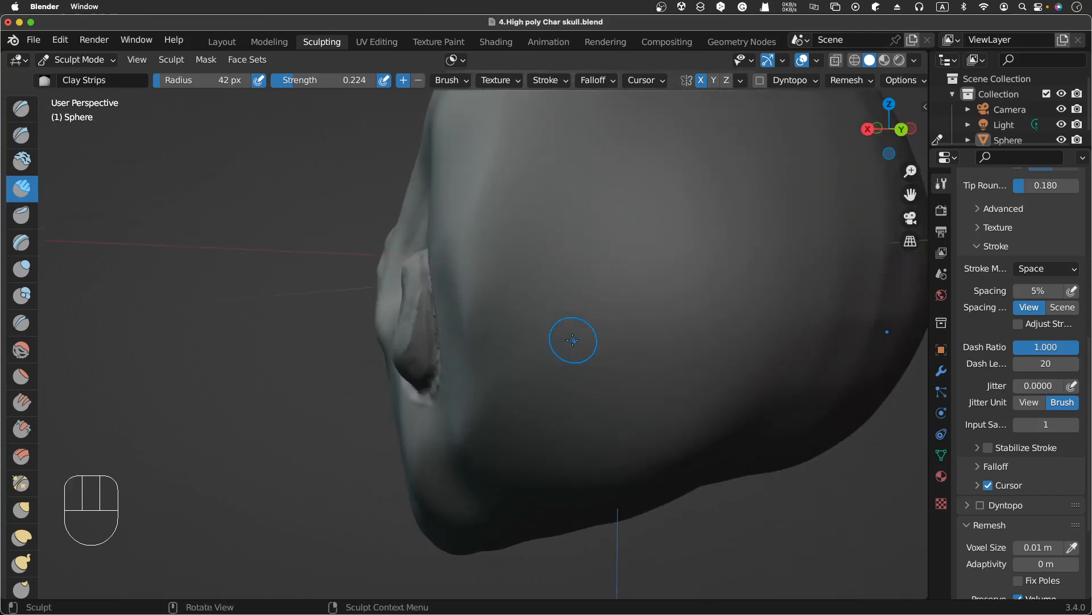
pyautogui.hscroll(-2, 573, 339)
pyautogui.hscroll(-6, 573, 340)
pyautogui.moveTo(572, 359)
pyautogui.keyDown('ctrl'); pyautogui.mouseDown()
pyautogui.moveTo(560, 365)
pyautogui.moveTo(571, 345)
pyautogui.mouseUp(); pyautogui.keyUp('ctrl')
pyautogui.moveTo(564, 342)
pyautogui.keyDown('ctrl'); pyautogui.mouseDown()
pyautogui.moveTo(578, 324)
pyautogui.moveTo(567, 324)
pyautogui.mouseUp(); pyautogui.keyUp('ctrl')
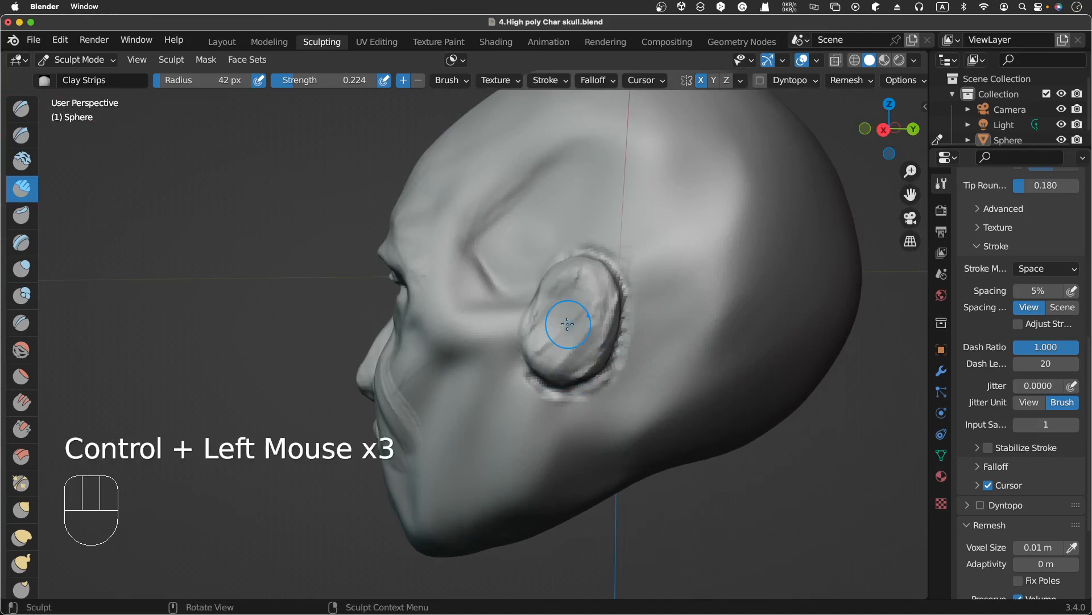
# Examine the ear's shape and how far it protrudes from the head in side, front and three-quarter views
pyautogui.hscroll(8, 567, 323)
pyautogui.hscroll(-10, 567, 324)
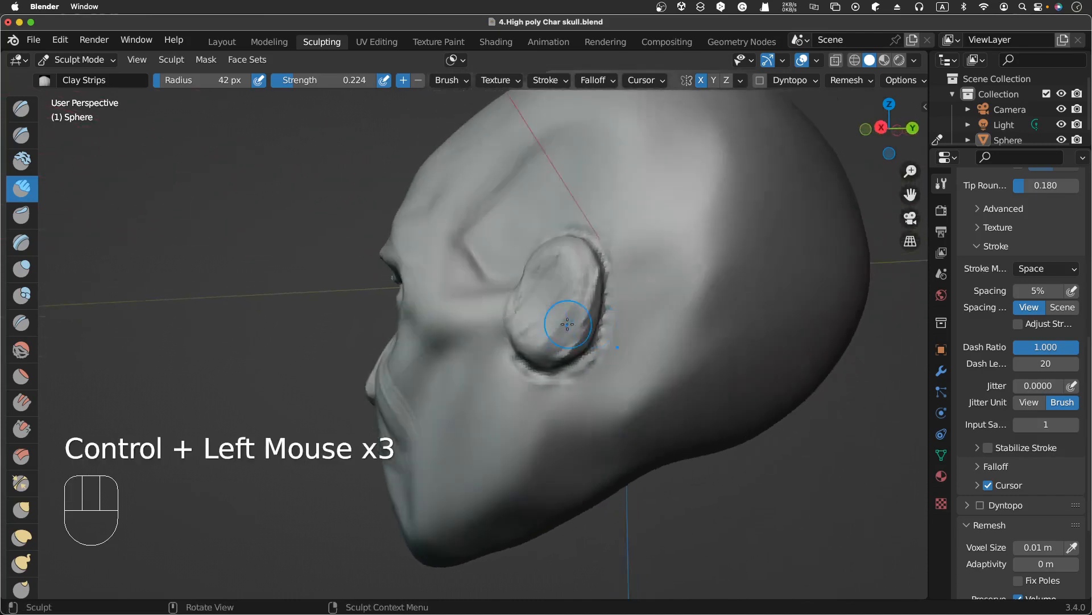
pyautogui.hscroll(-8, 568, 324)
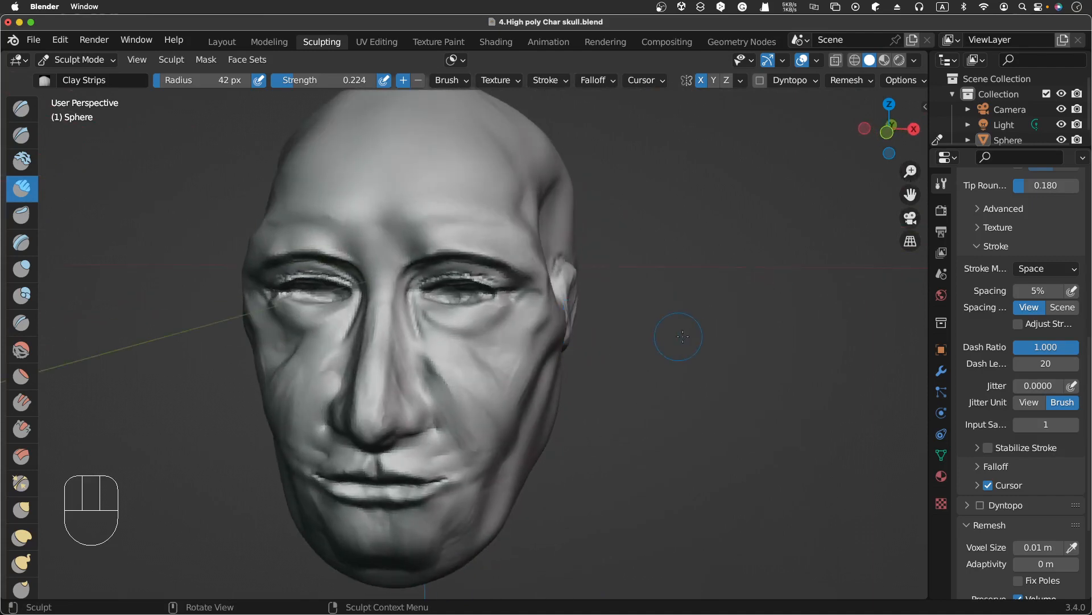
pyautogui.moveTo(570, 392)
pyautogui.keyDown('ctrl'); pyautogui.mouseDown(button='middle')
pyautogui.moveTo(570, 376)
pyautogui.moveTo(570, 397)
pyautogui.mouseUp(button='middle'); pyautogui.keyUp('ctrl')
pyautogui.keyDown('ctrl'); pyautogui.moveTo(724, 457); pyautogui.dragTo(724, 480, button='middle'); pyautogui.keyUp('ctrl')
pyautogui.moveTo(697, 392)
pyautogui.mouseDown(button='middle')
pyautogui.moveTo(742, 376)
pyautogui.moveTo(689, 390)
pyautogui.mouseUp(button='middle')
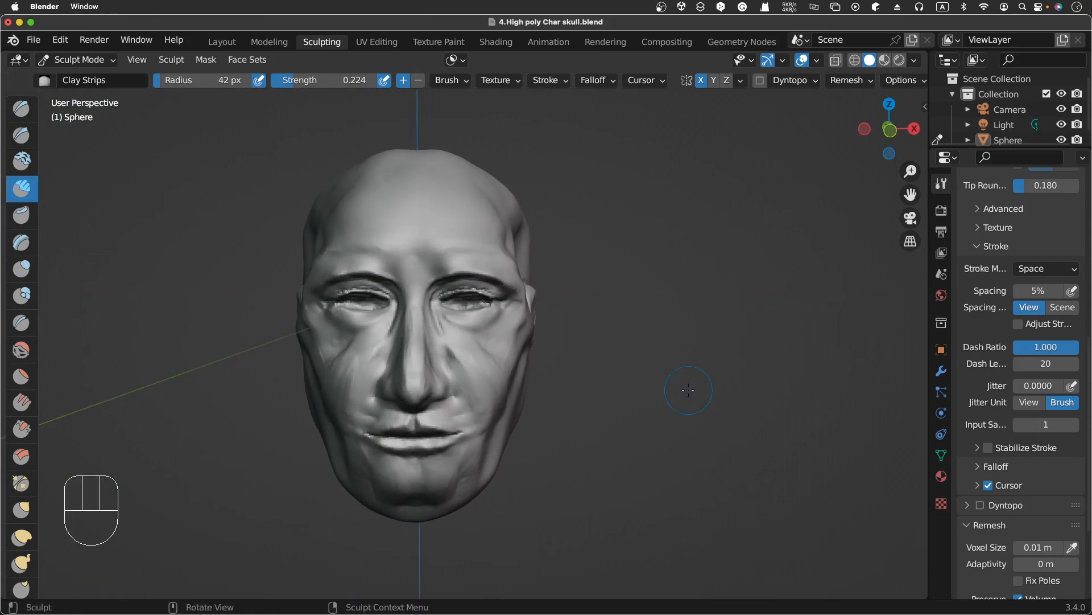
pyautogui.hscroll(4, 688, 390)
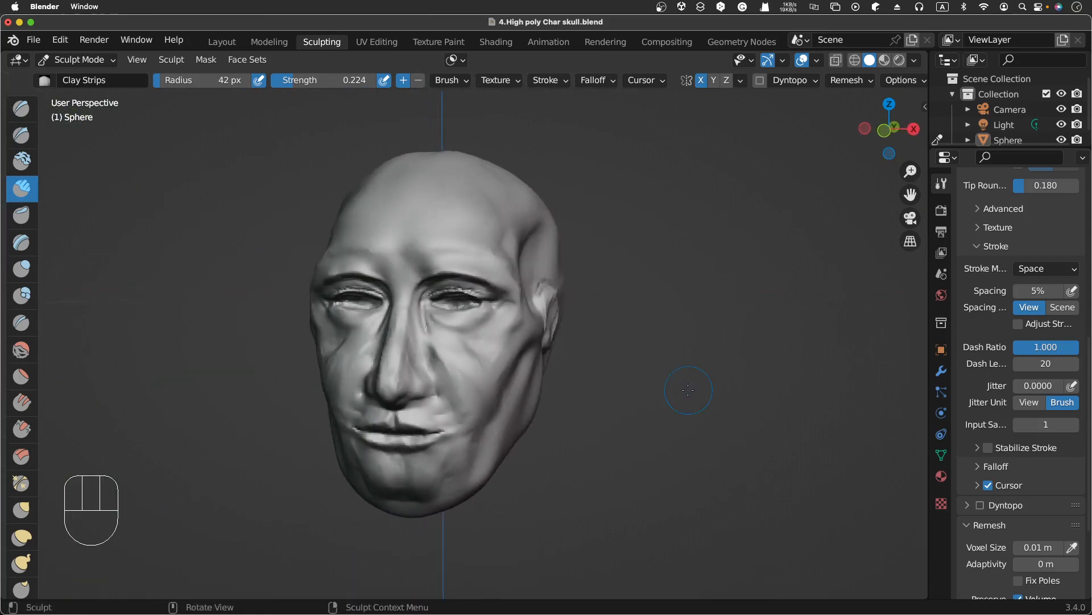
pyautogui.hscroll(-5, 688, 390)
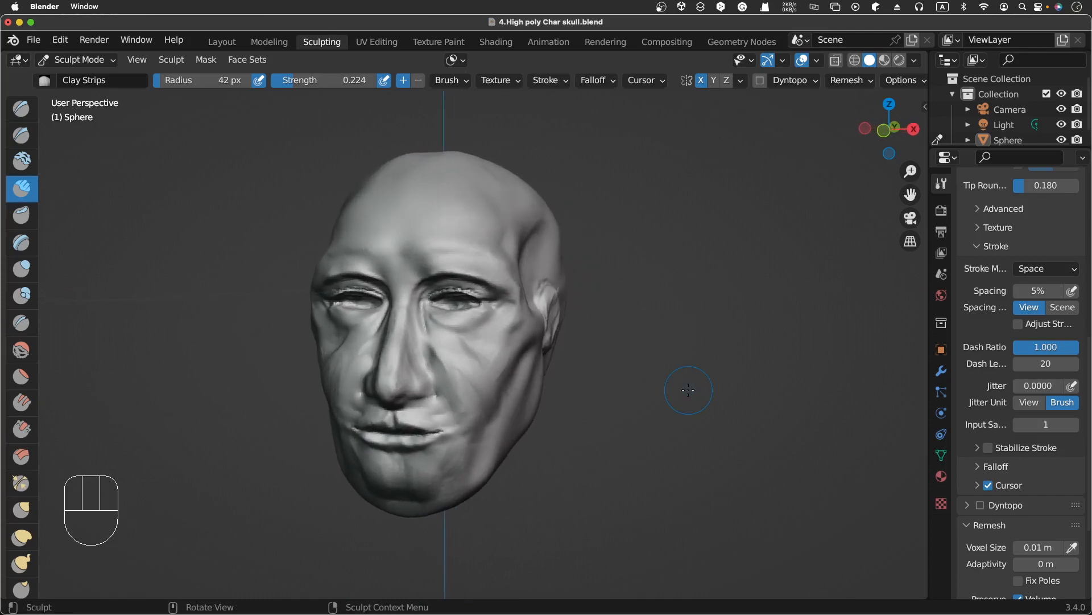
pyautogui.hscroll(-2, 688, 390)
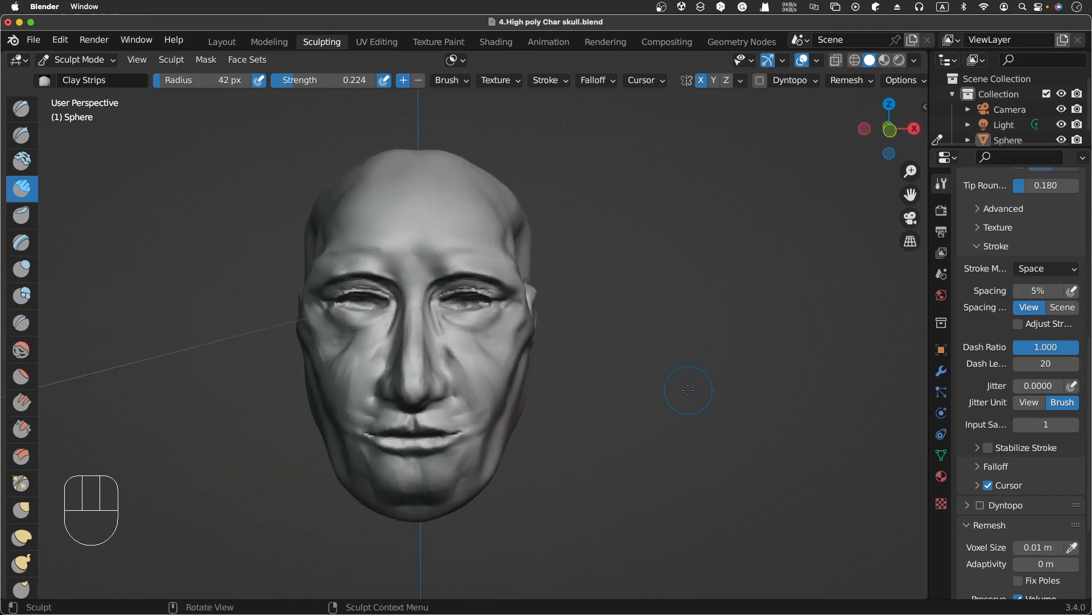
pyautogui.hscroll(4, 688, 390)
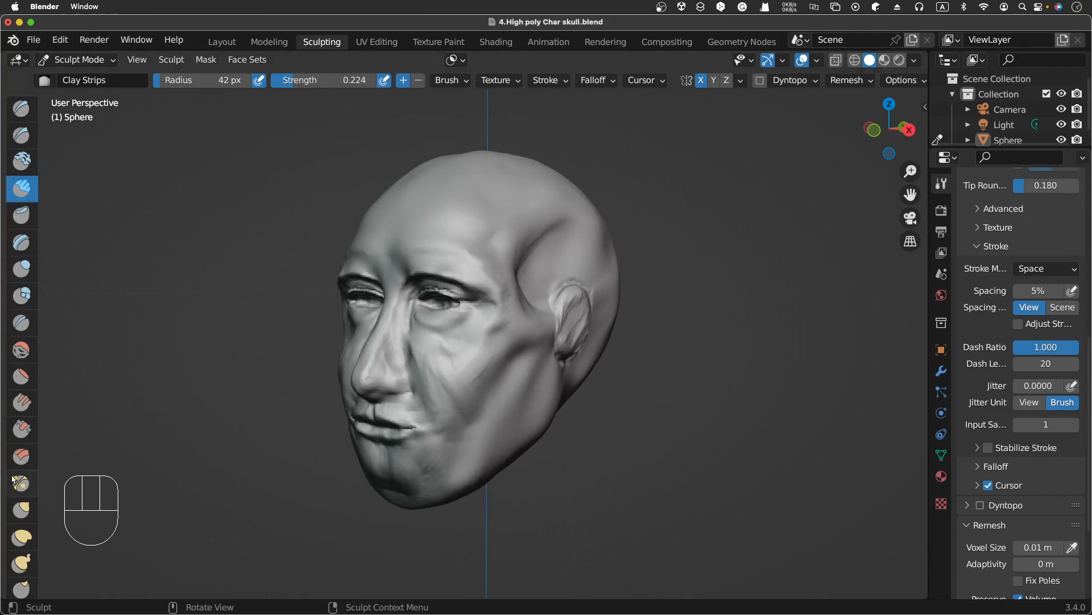
# Switch to the Mask brush and paint a mask over the ear at radius 42 px and strength 0.500
pyautogui.scroll(-15, 13, 480)
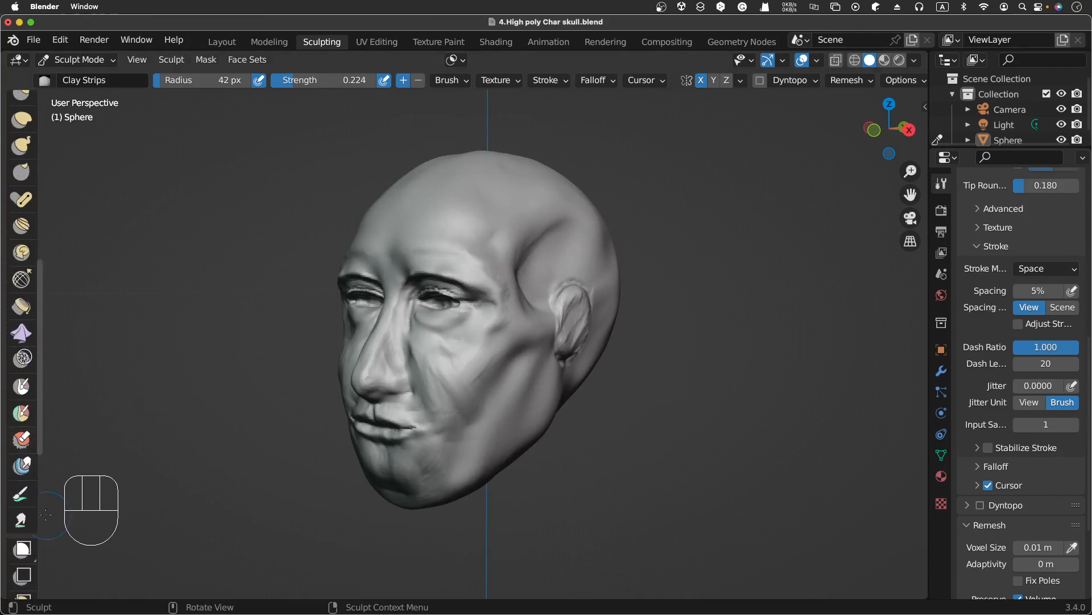
pyautogui.scroll(-10, 34, 514)
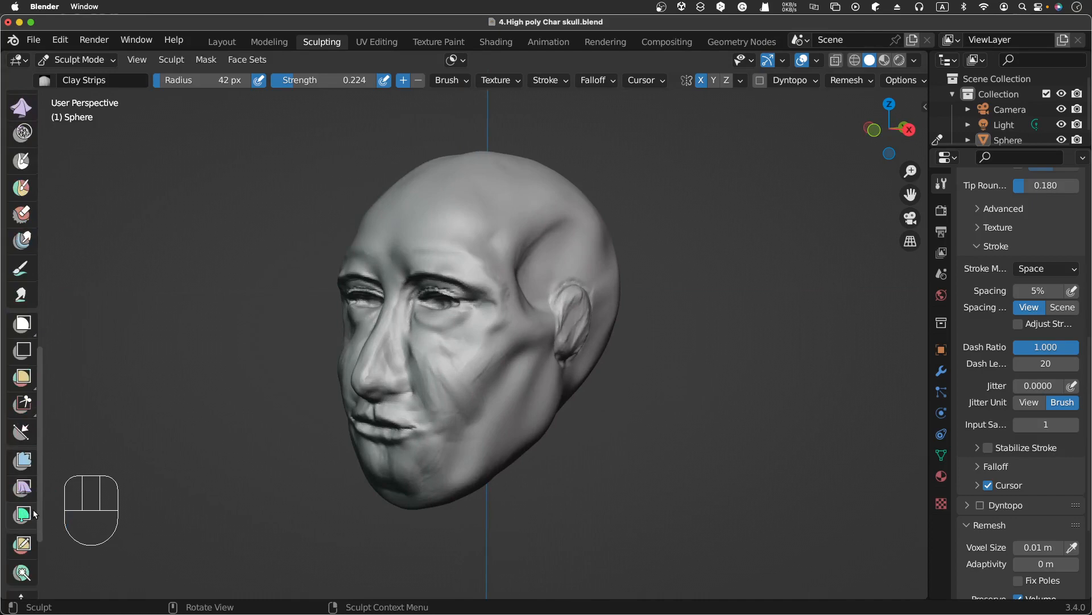
pyautogui.scroll(-4, 31, 506)
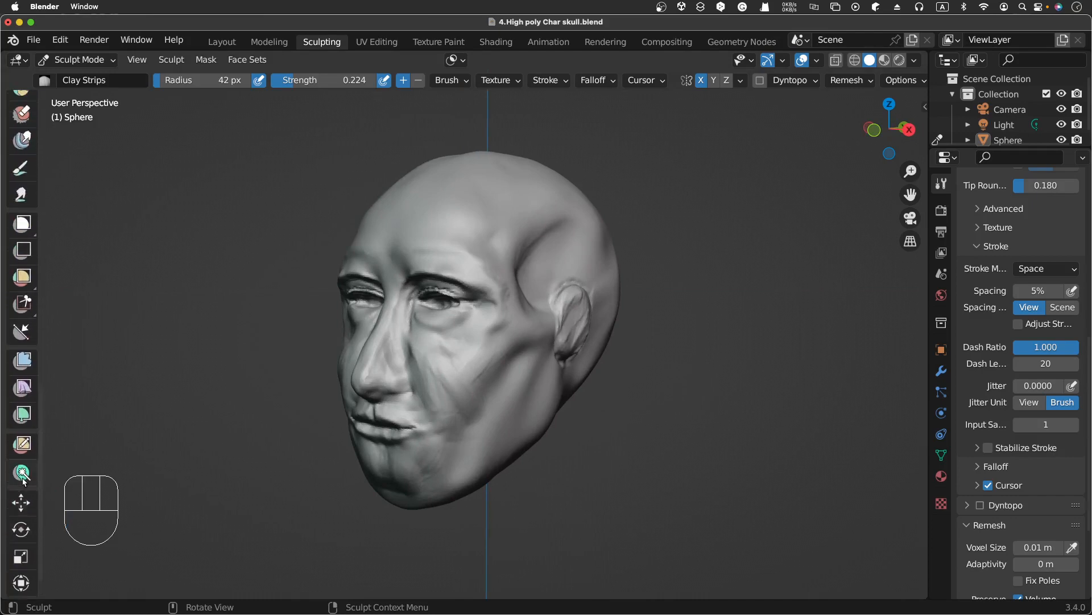
pyautogui.scroll(12, 23, 480)
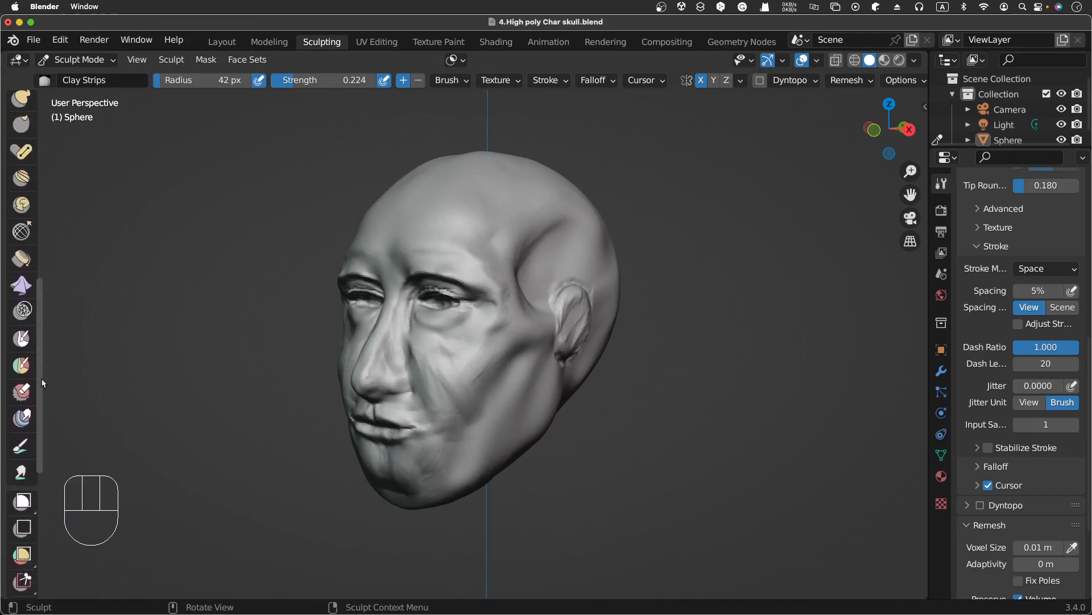
pyautogui.scroll(7, 33, 382)
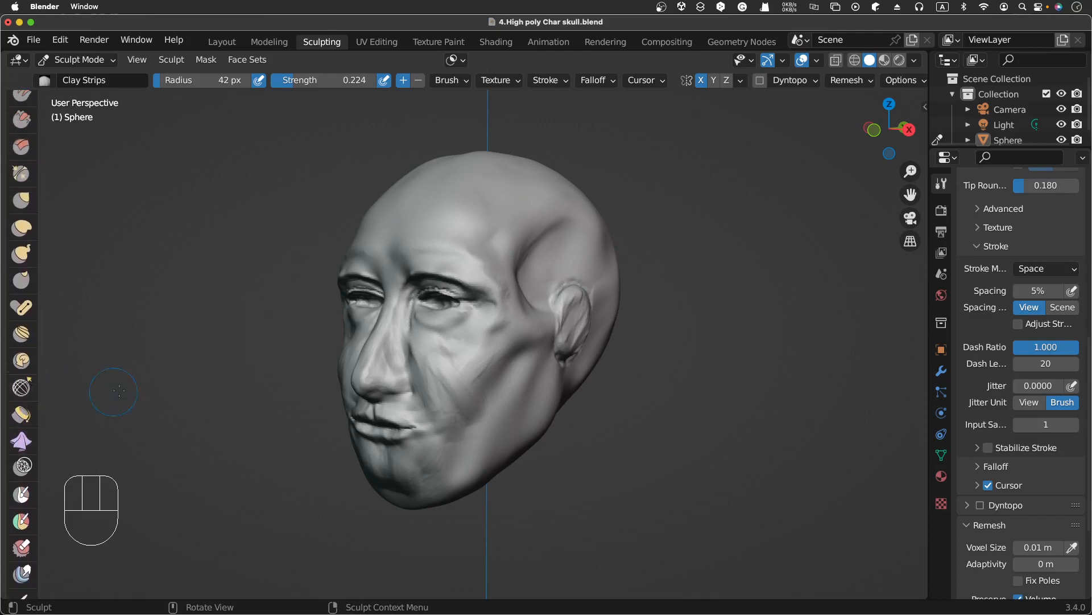
pyautogui.click(182, 389)
pyautogui.press('m')
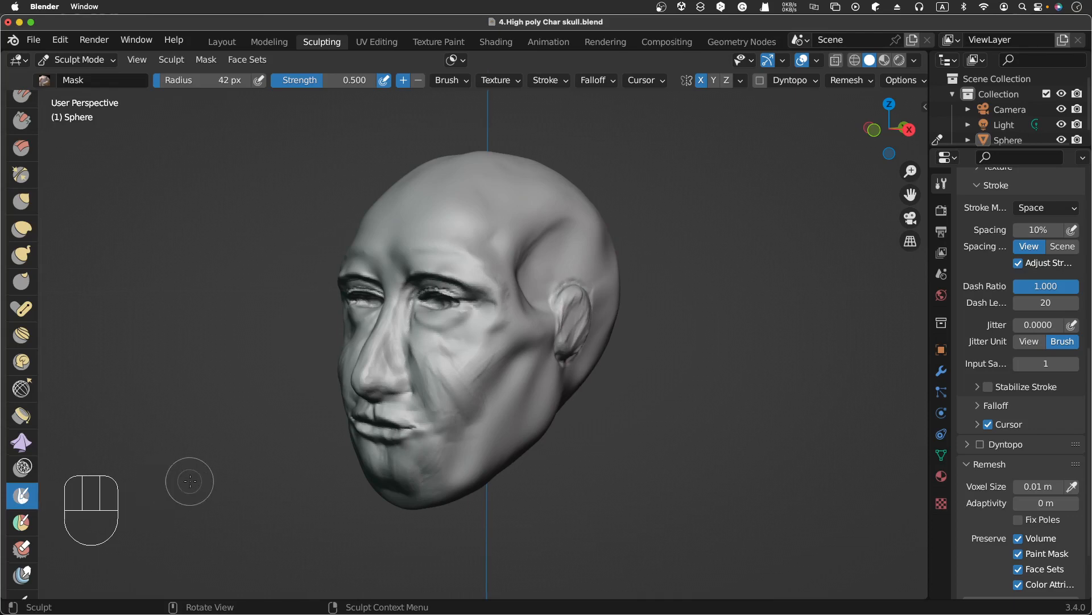
pyautogui.moveTo(188, 475)
pyautogui.mouseDown(button='middle')
pyautogui.moveTo(319, 456)
pyautogui.moveTo(572, 303)
pyautogui.mouseUp(button='middle')
pyautogui.moveTo(572, 303)
pyautogui.mouseDown()
pyautogui.moveTo(560, 342)
pyautogui.moveTo(574, 301)
pyautogui.moveTo(577, 330)
pyautogui.moveTo(575, 303)
pyautogui.mouseUp()
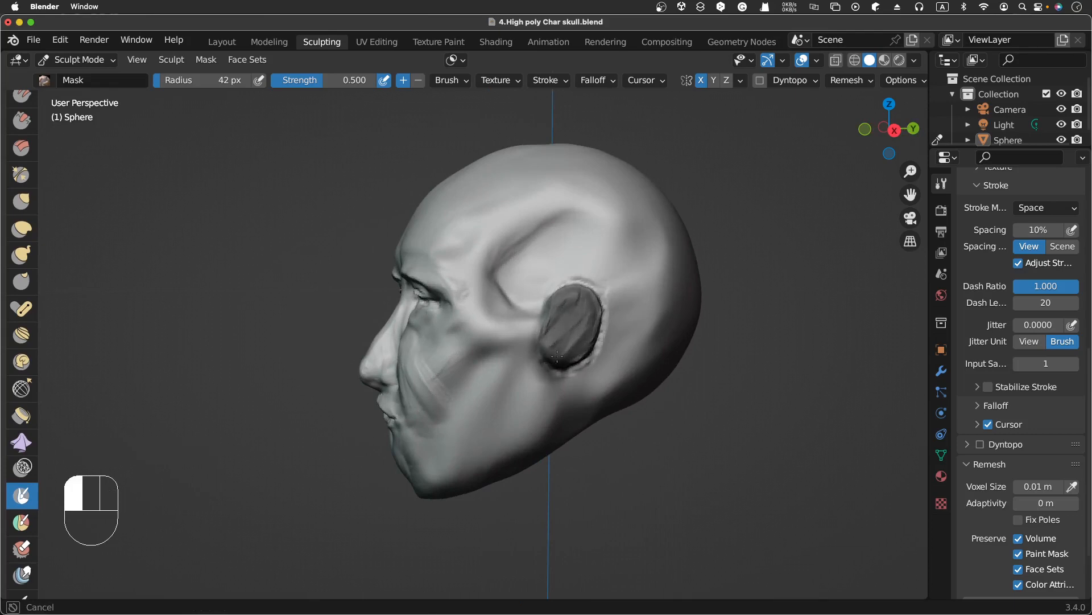
pyautogui.moveTo(579, 336); pyautogui.dragTo(578, 334)
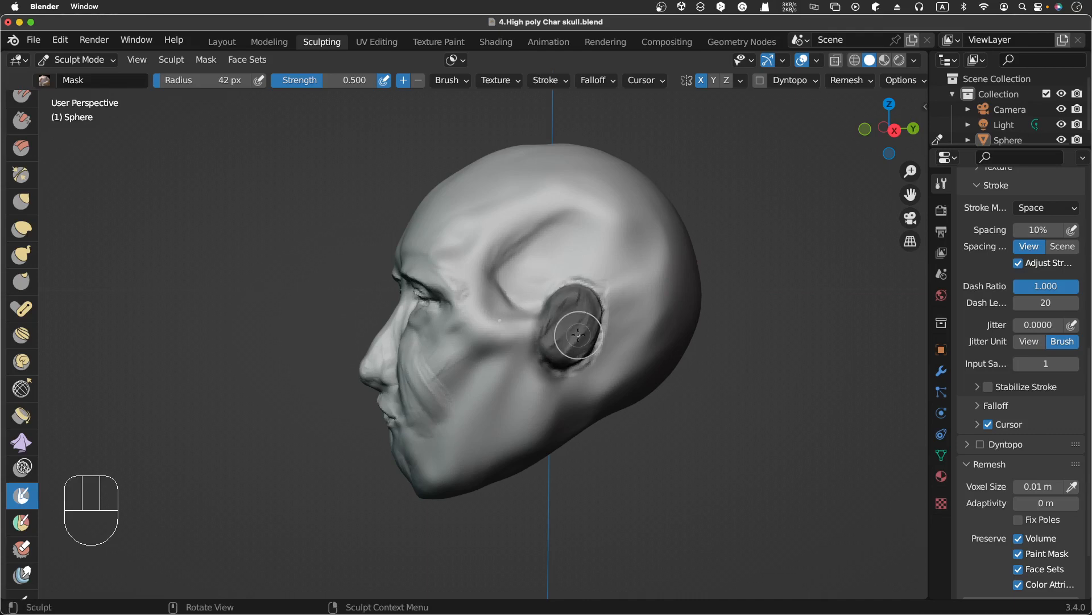
# Check the ear's mask from the front and extend it with more strokes across the ear's surface and edges
pyautogui.hscroll(-10, 578, 334)
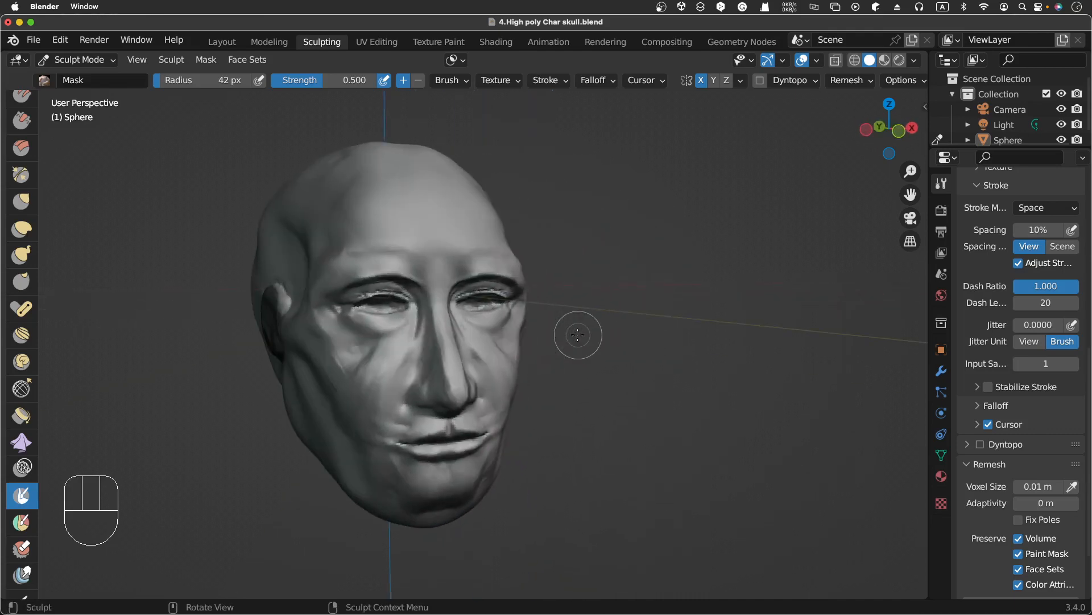
pyautogui.hscroll(5, 578, 335)
pyautogui.hscroll(-5, 579, 335)
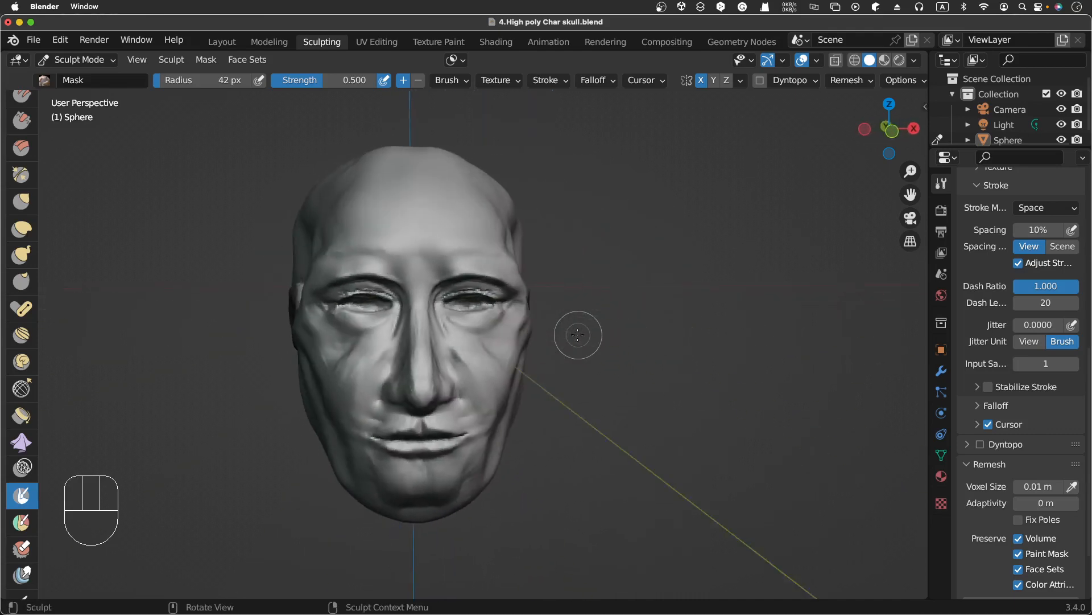
pyautogui.hscroll(2, 578, 335)
pyautogui.hscroll(5, 578, 334)
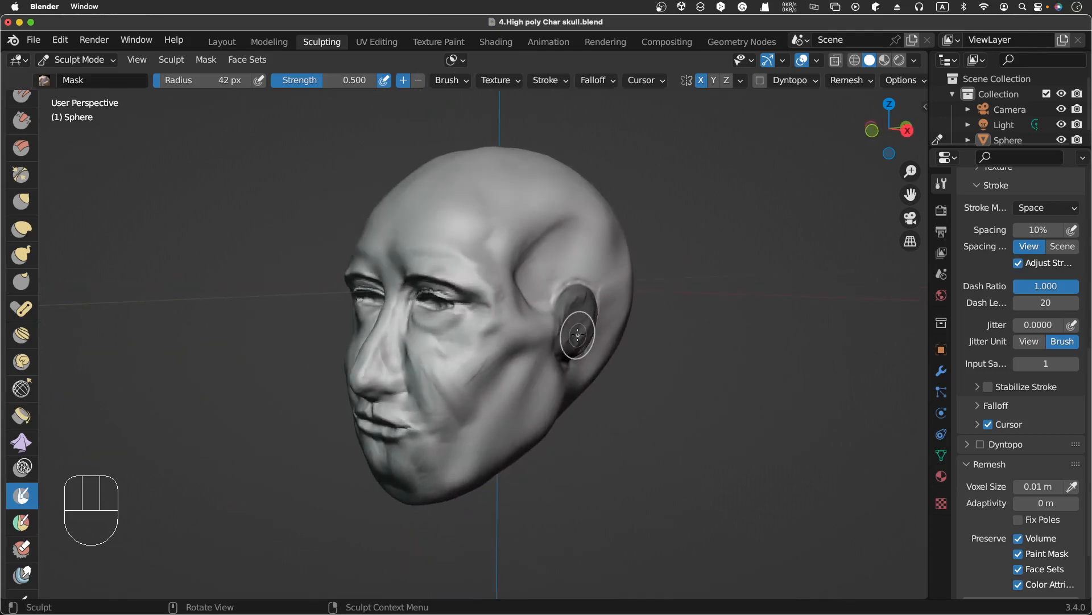
pyautogui.hscroll(5, 579, 334)
pyautogui.moveTo(575, 330)
pyautogui.mouseDown()
pyautogui.moveTo(581, 310)
pyautogui.moveTo(586, 332)
pyautogui.mouseUp()
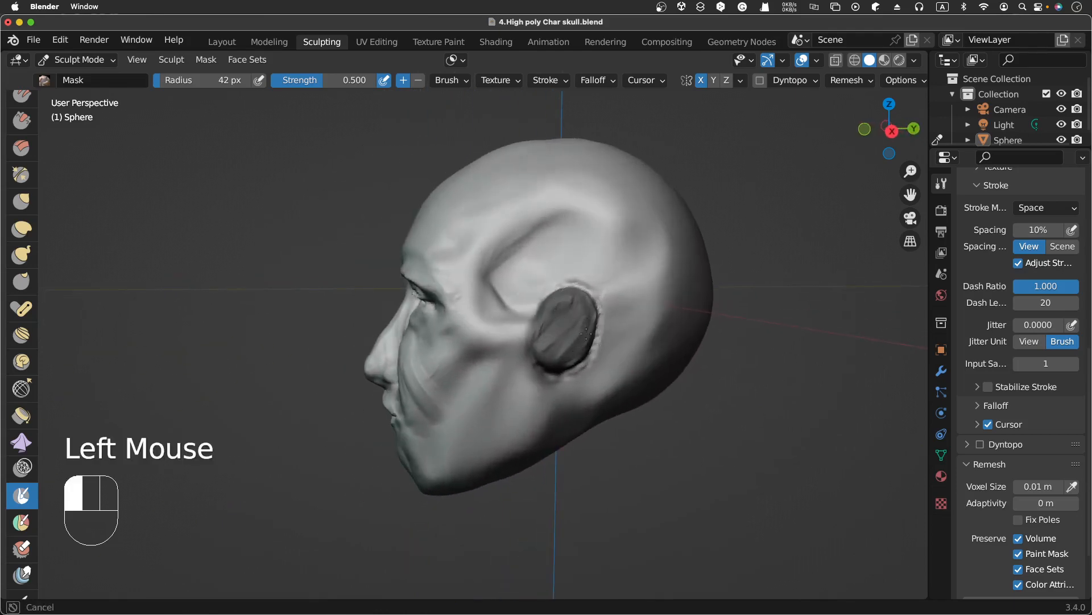
pyautogui.moveTo(560, 298); pyautogui.dragTo(562, 308)
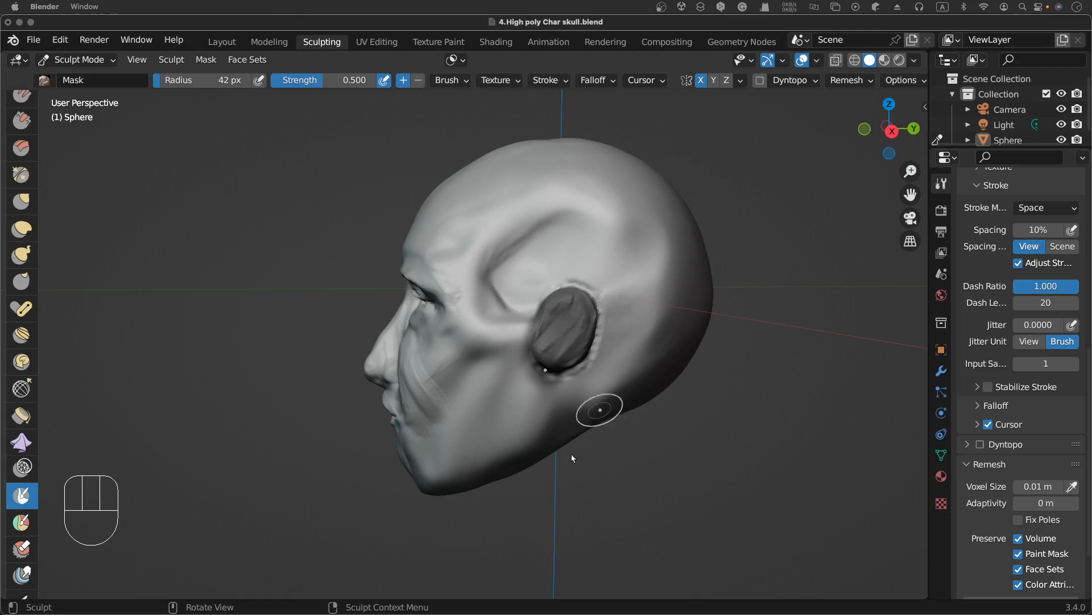
# Invert the mask to protect the head and leave the ear editable, and check it from several angles
pyautogui.click(626, 474)
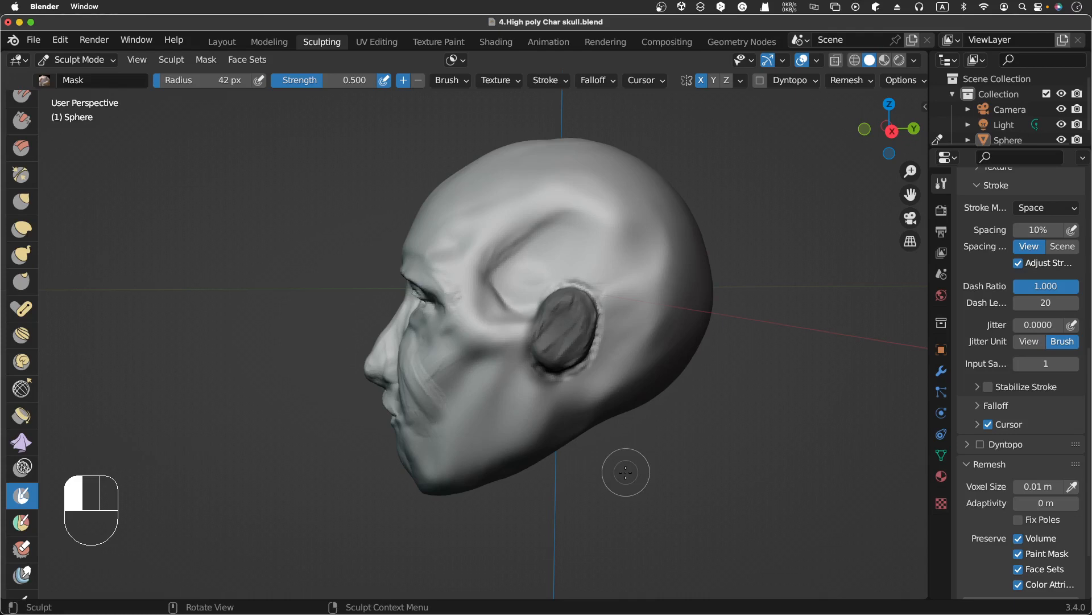
pyautogui.press('ctrl')
pyautogui.hotkey('ctrl', 'i')
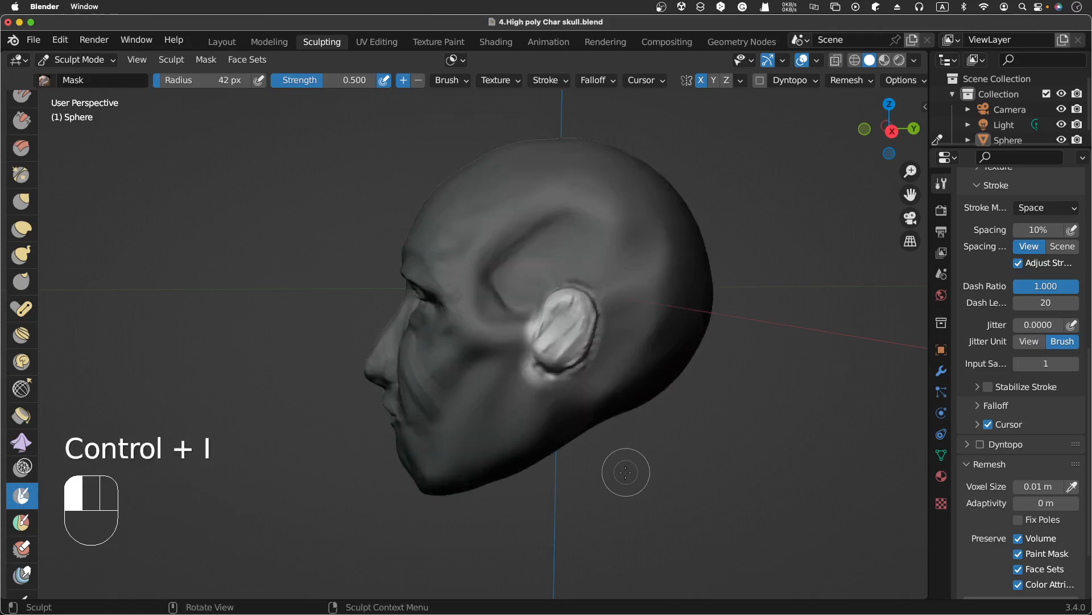
pyautogui.hscroll(-3, 613, 371)
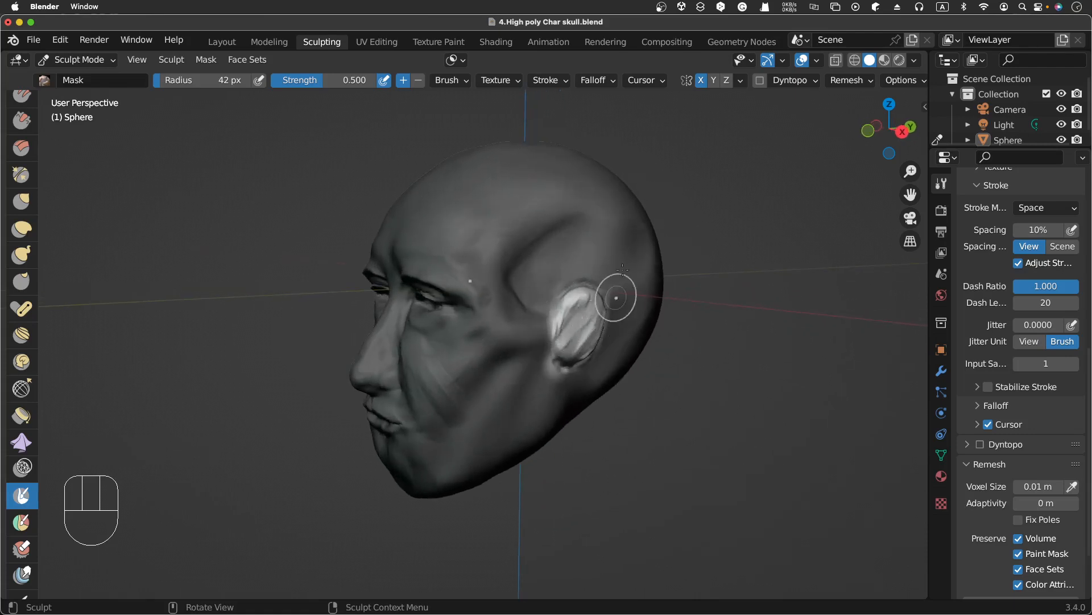
pyautogui.hscroll(-6, 496, 256)
pyautogui.hscroll(5, 496, 256)
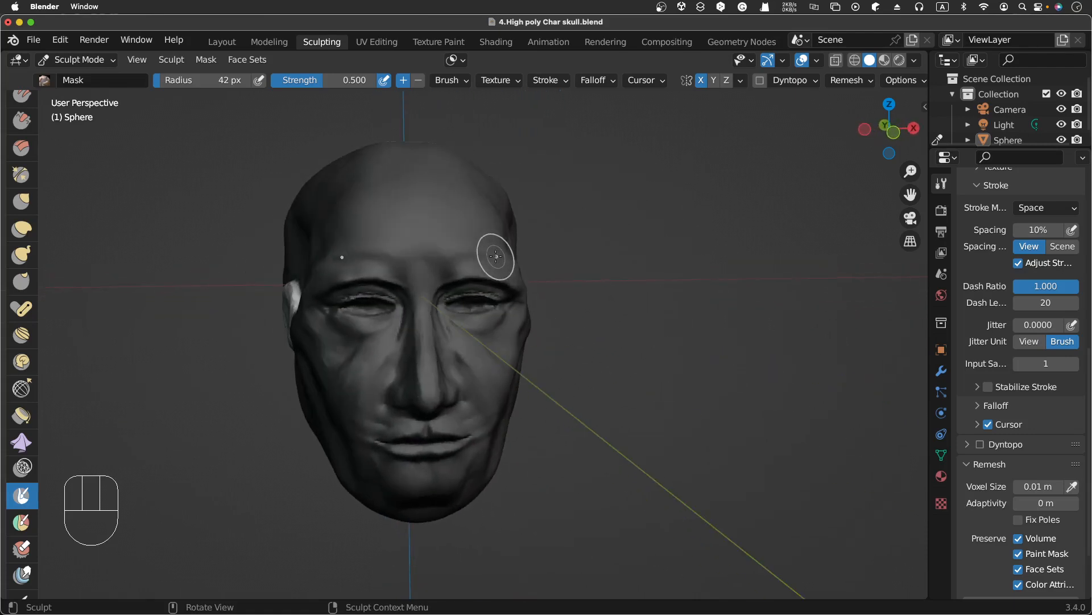
pyautogui.hscroll(3, 439, 289)
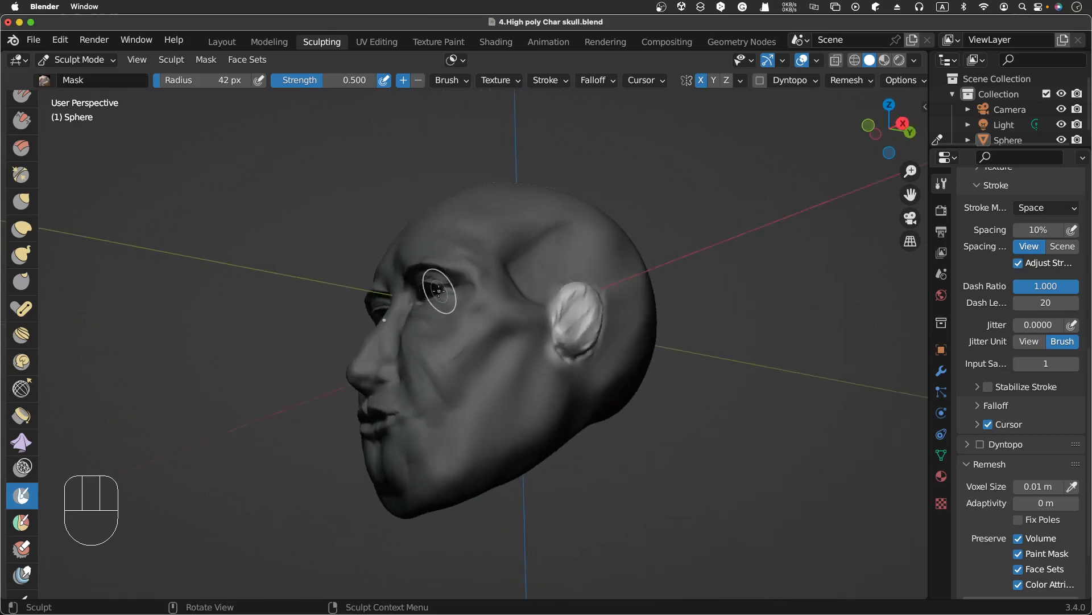
pyautogui.hscroll(-3, 439, 291)
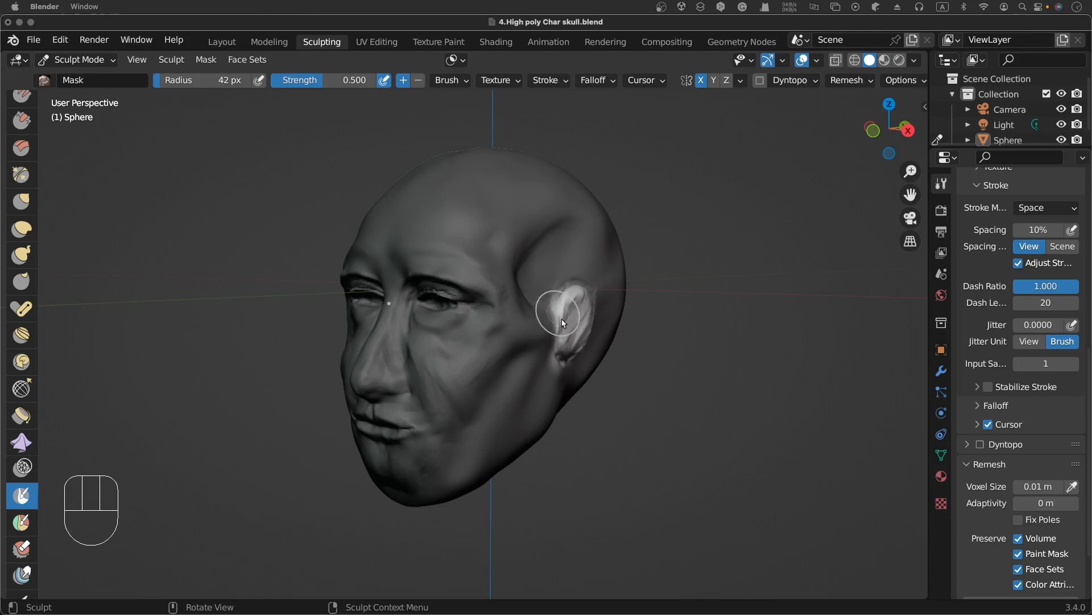
# Switch to the Move tool and set the sculpt pivot to the mask border around the ear
pyautogui.scroll(-5, 24, 466)
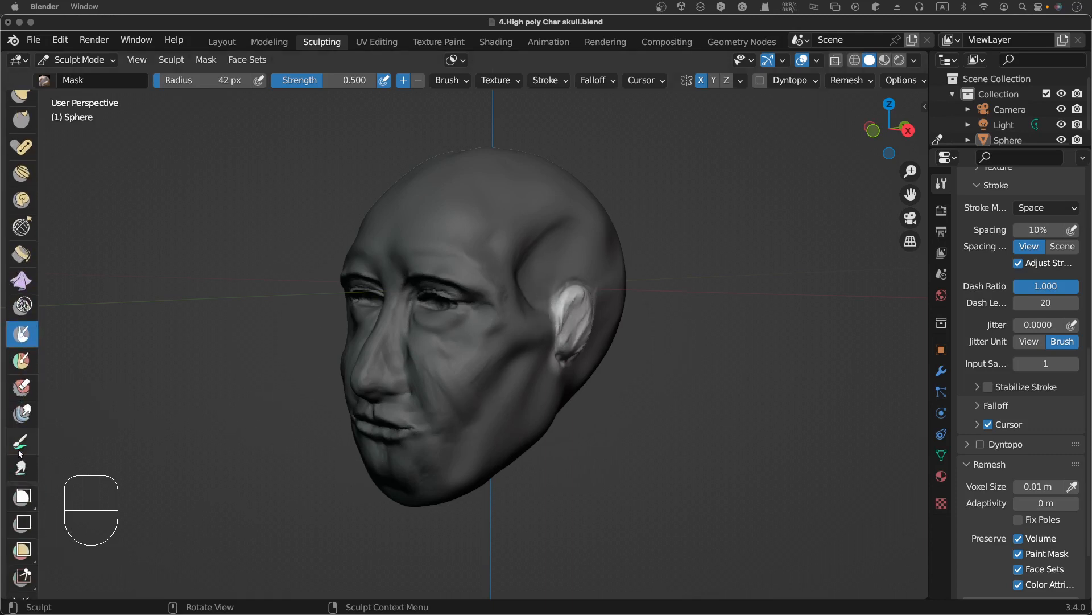
pyautogui.scroll(-9, 23, 475)
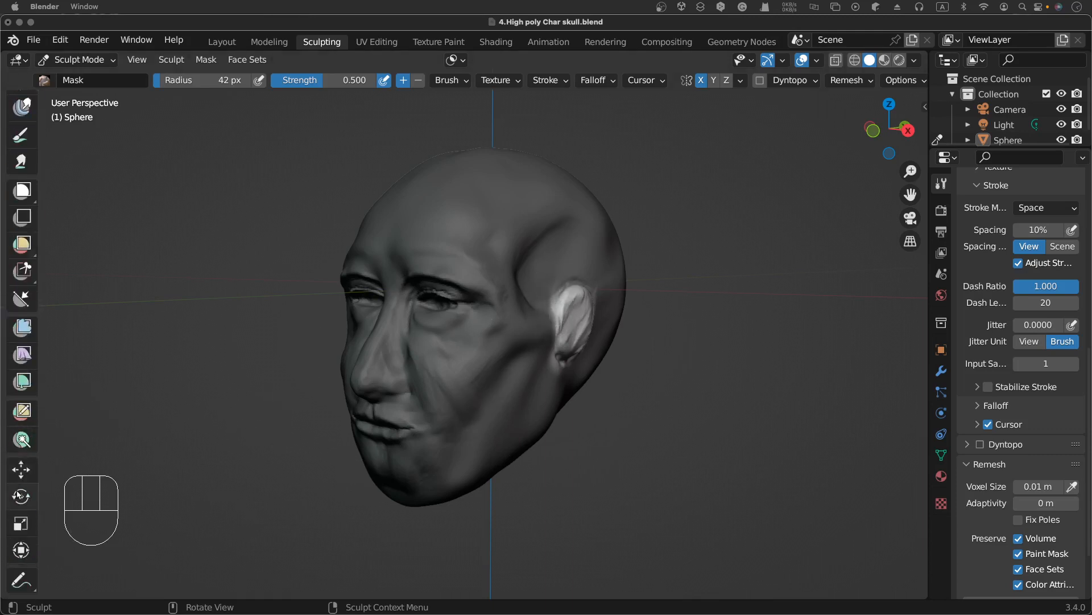
pyautogui.click(17, 471)
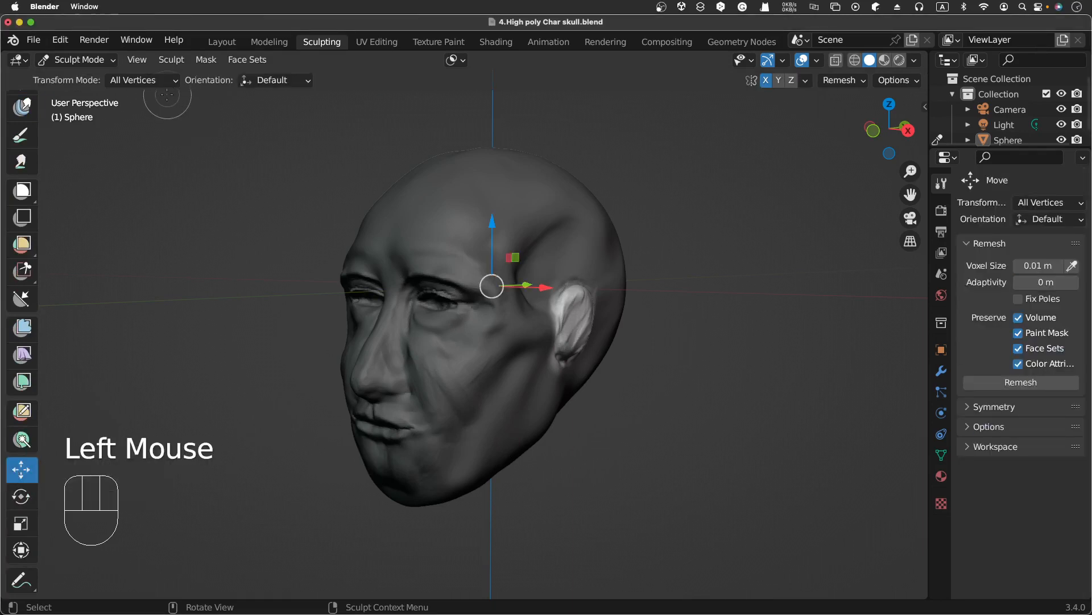
pyautogui.click(171, 59)
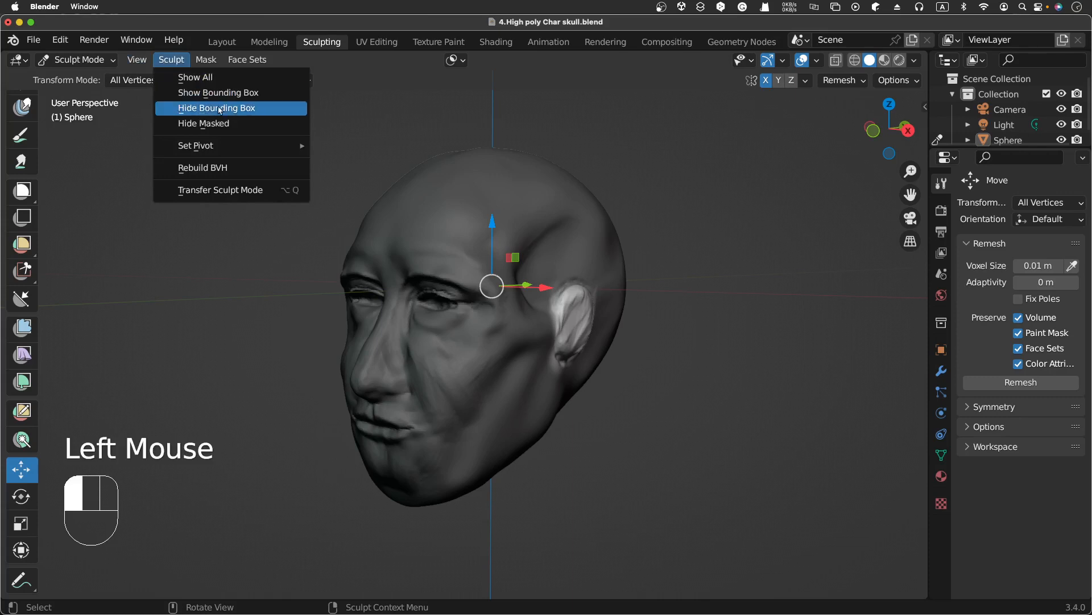
pyautogui.moveTo(262, 146)
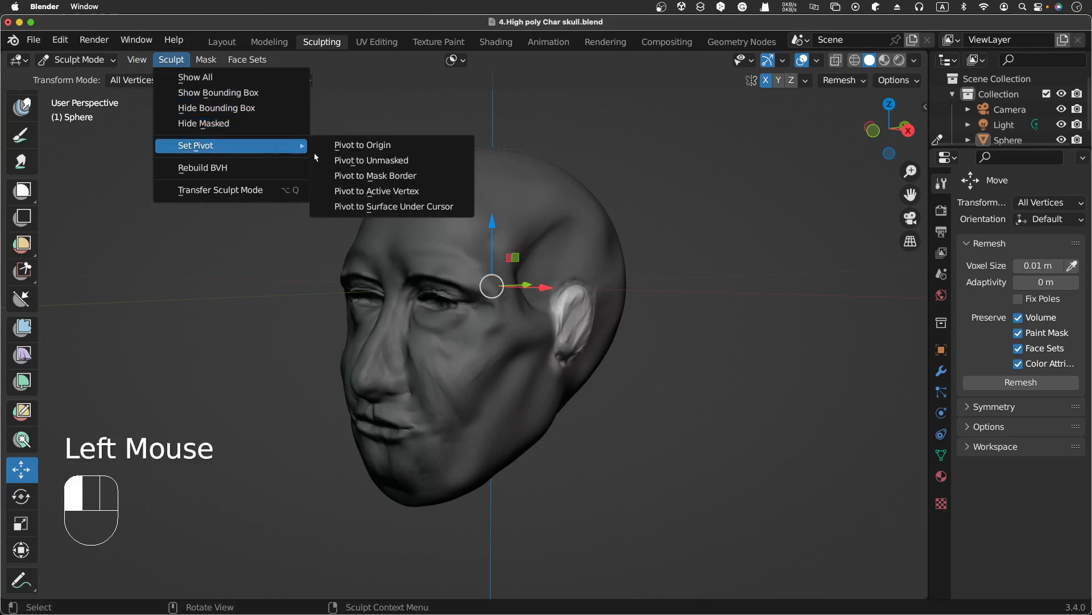
pyautogui.click(458, 177)
# Move the unmasked ear slightly outward from the head along the X axis
pyautogui.hscroll(10, 819, 280)
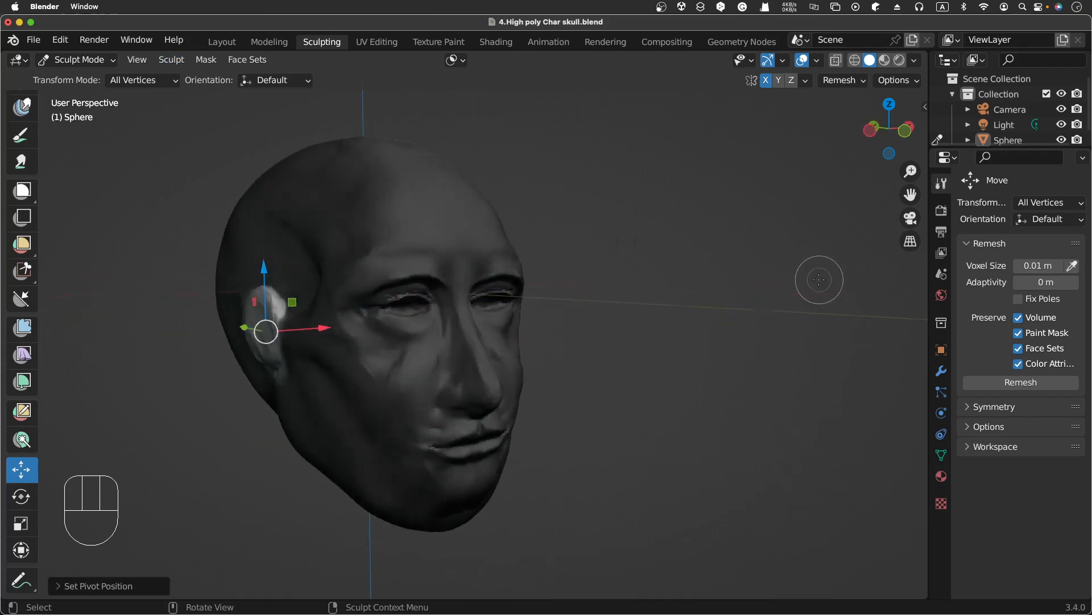
pyautogui.hscroll(-10, 820, 279)
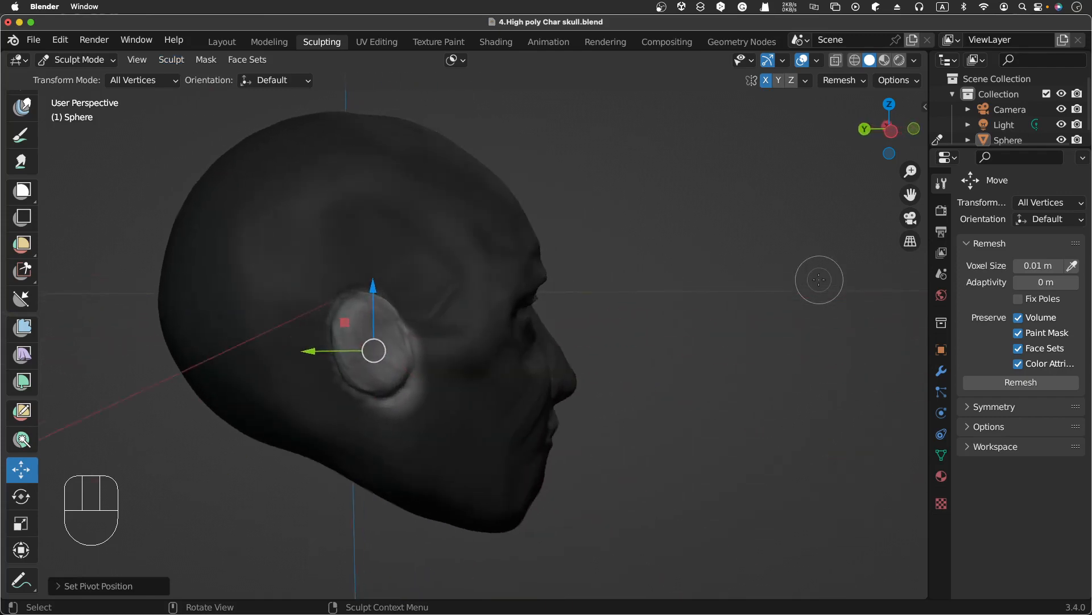
pyautogui.hscroll(-5, 819, 279)
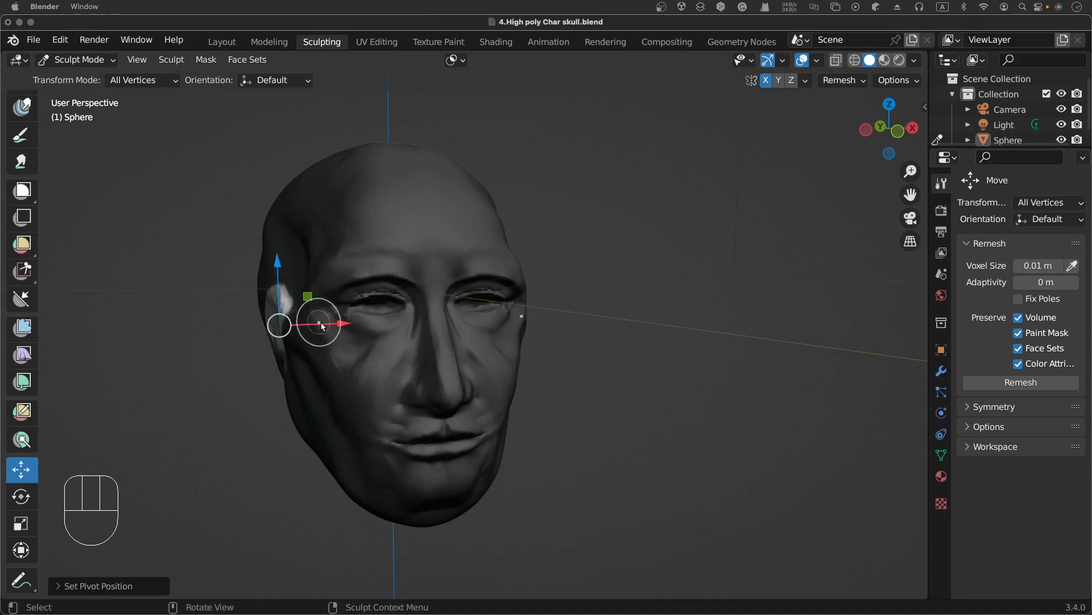
pyautogui.moveTo(231, 305); pyautogui.dragTo(281, 327, button='middle')
pyautogui.moveTo(347, 363)
pyautogui.mouseDown(button='middle')
pyautogui.moveTo(297, 349)
pyautogui.moveTo(311, 346)
pyautogui.mouseUp(button='middle')
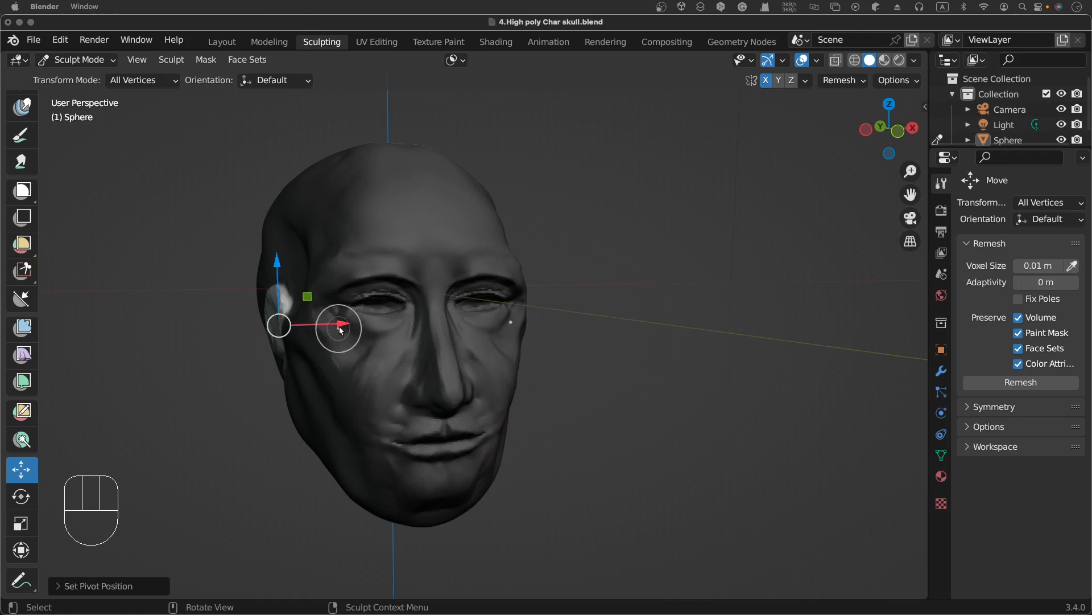
pyautogui.click(340, 330)
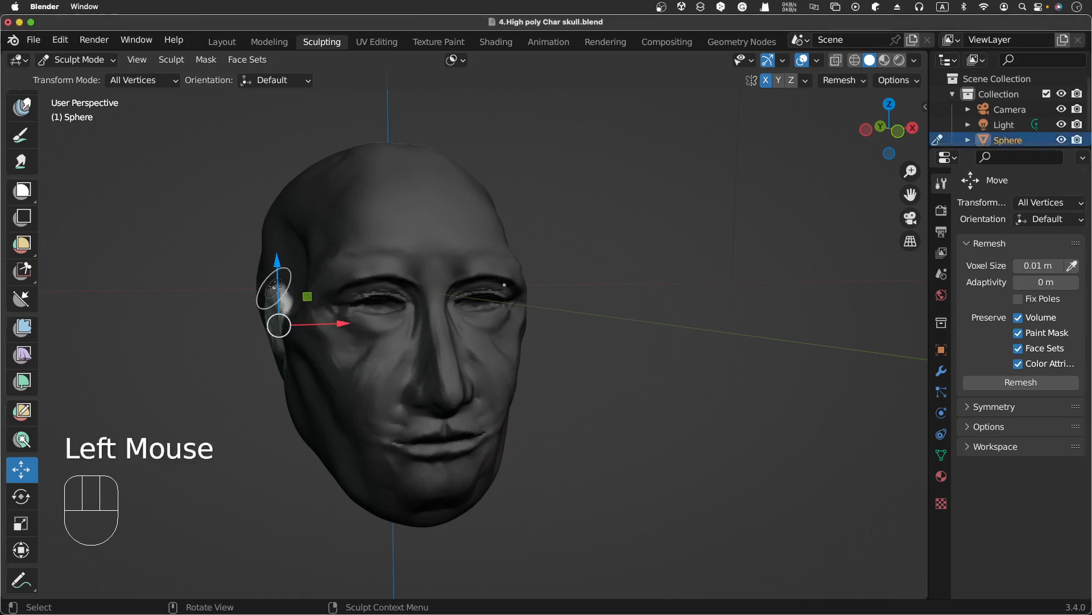
pyautogui.click(277, 263)
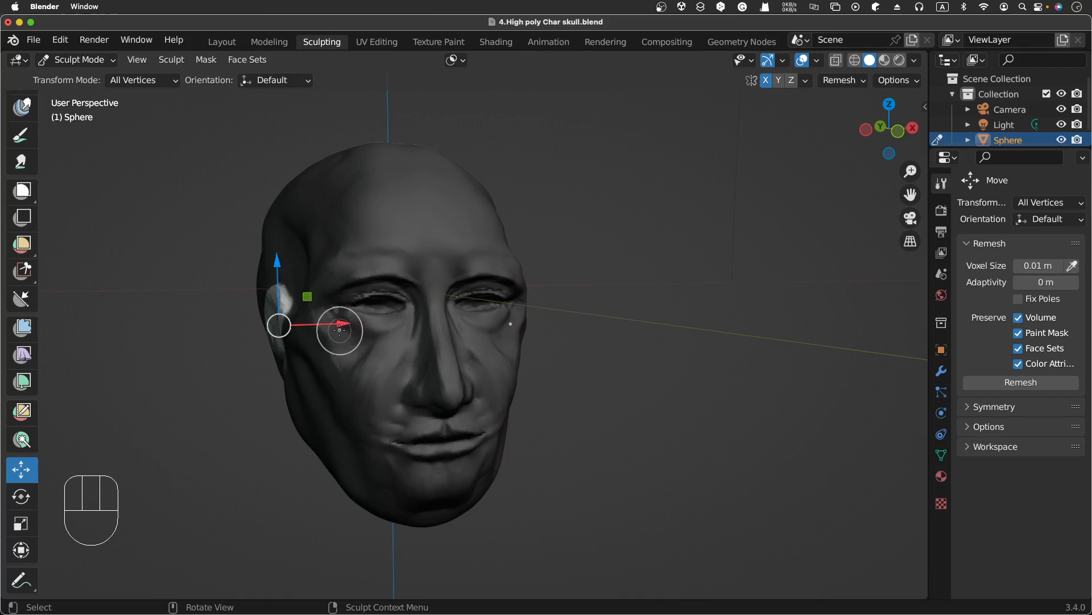
pyautogui.click(339, 329)
pyautogui.moveTo(333, 323); pyautogui.dragTo(324, 323)
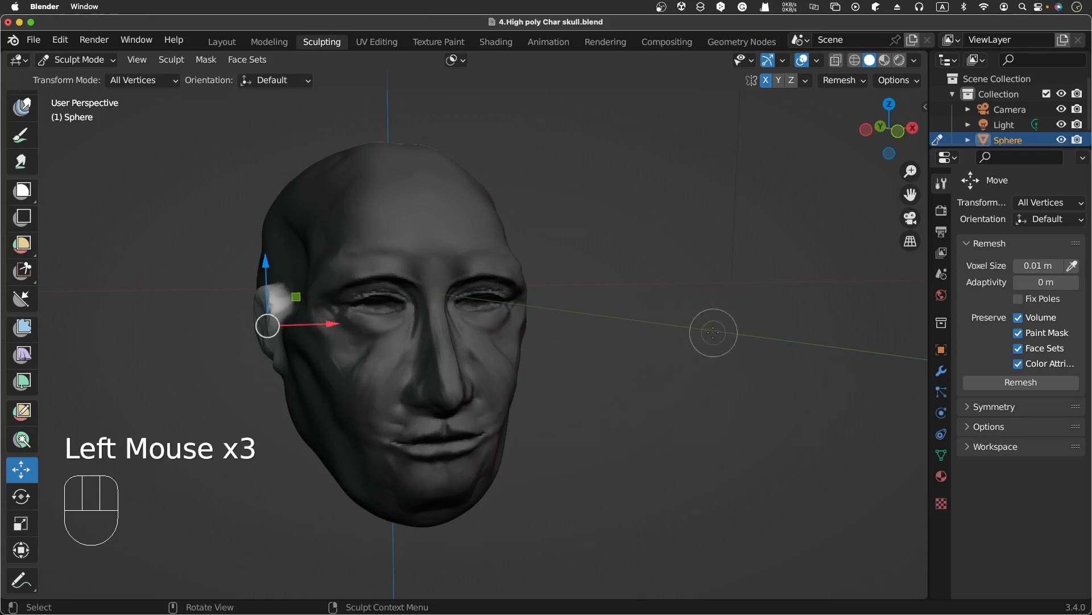
# Pull the ear further outward along the X axis and compare both sides in the front orthographic view
pyautogui.moveTo(707, 330)
pyautogui.mouseDown(button='middle')
pyautogui.moveTo(697, 331)
pyautogui.moveTo(787, 316)
pyautogui.moveTo(620, 332)
pyautogui.moveTo(716, 329)
pyautogui.mouseUp(button='middle')
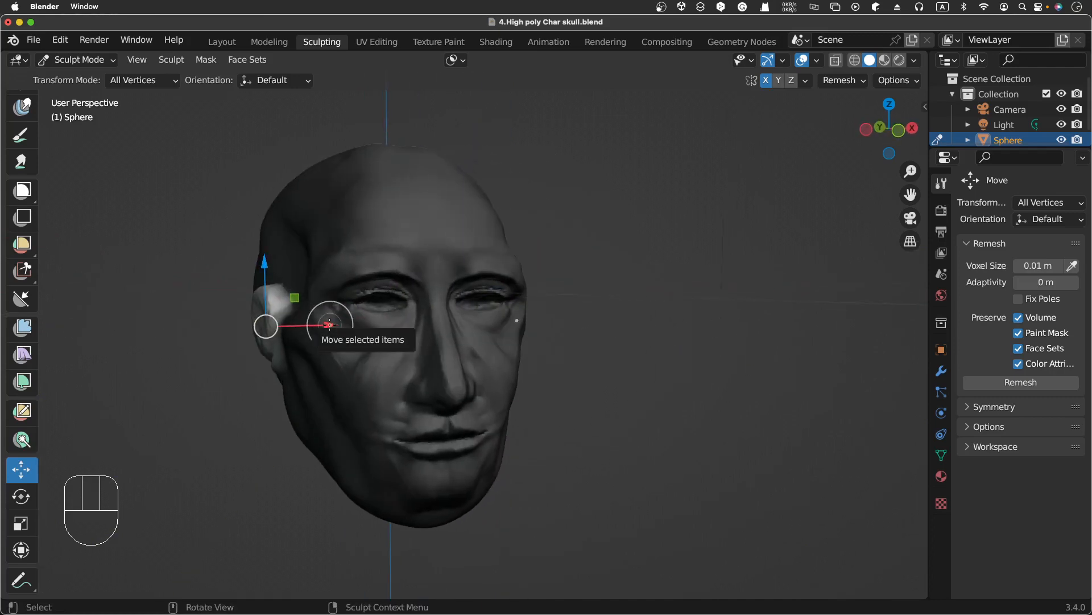
pyautogui.moveTo(329, 325); pyautogui.dragTo(314, 323)
pyautogui.moveTo(750, 482); pyautogui.dragTo(730, 472, button='middle')
pyautogui.press('KP_1')
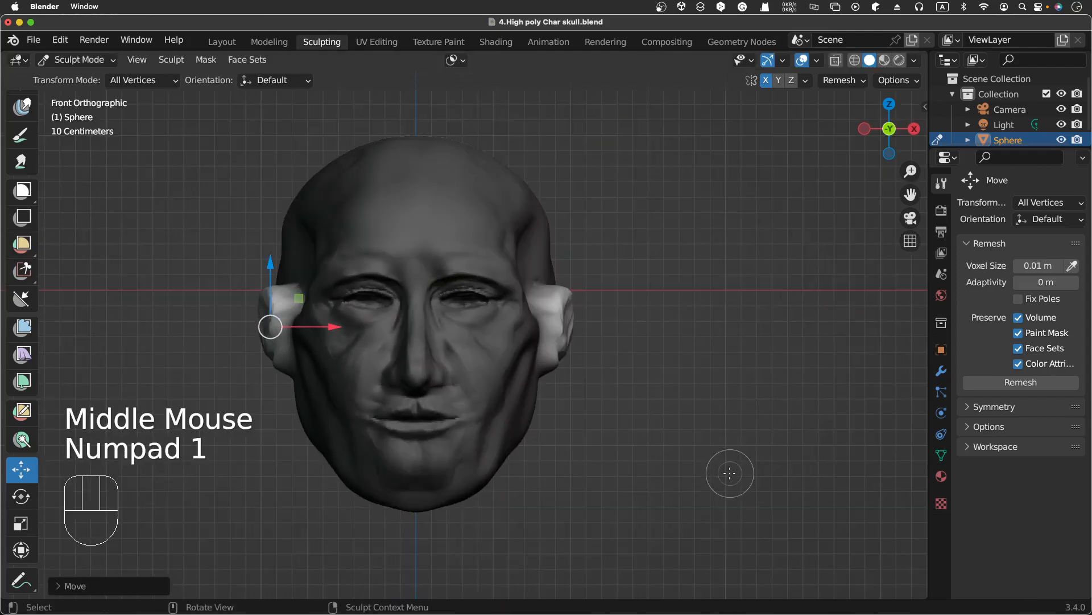
# Fine-tune the ear's placement with small moves along the Z and X axes
pyautogui.moveTo(799, 281); pyautogui.dragTo(777, 359, button='middle')
pyautogui.moveTo(280, 260); pyautogui.dragTo(282, 270)
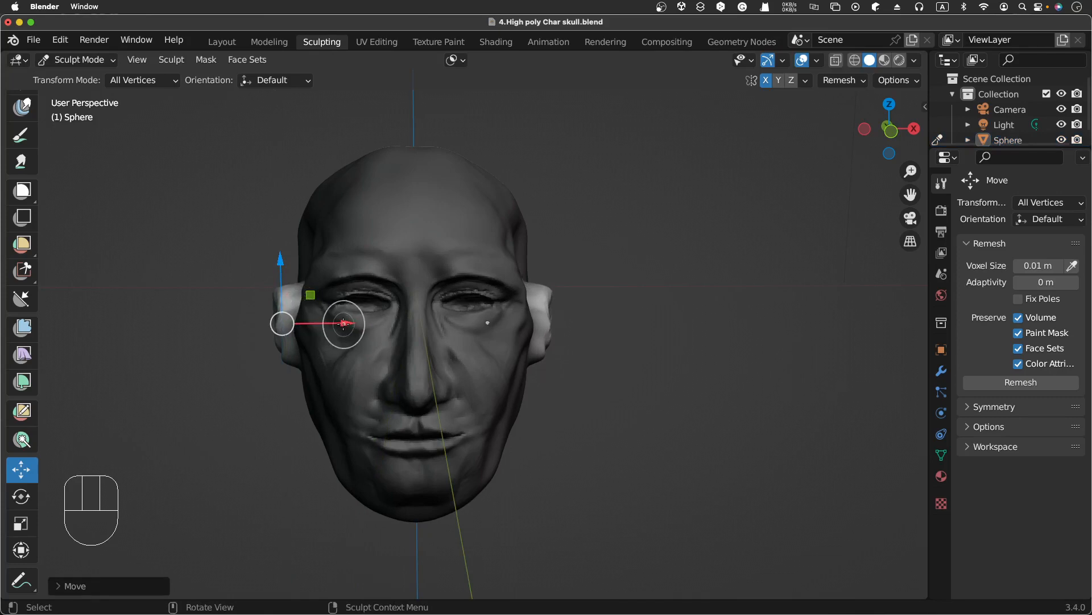
pyautogui.moveTo(344, 324); pyautogui.dragTo(337, 323)
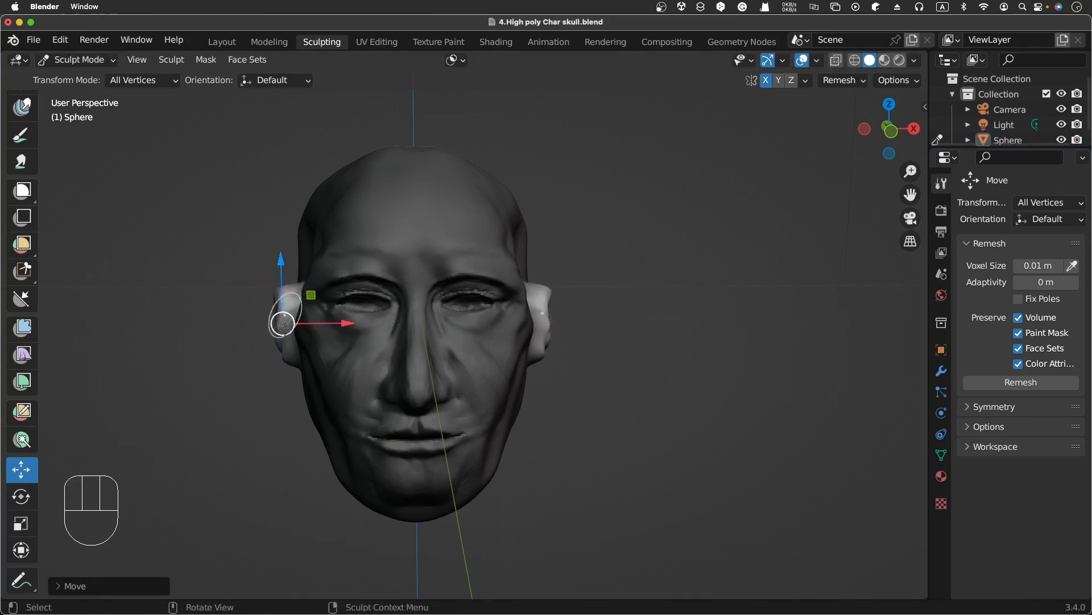
# Carve into the crease where the back of the ear meets the skull, using subtractive Draw brush strokes
pyautogui.moveTo(214, 410); pyautogui.dragTo(289, 393, button='middle')
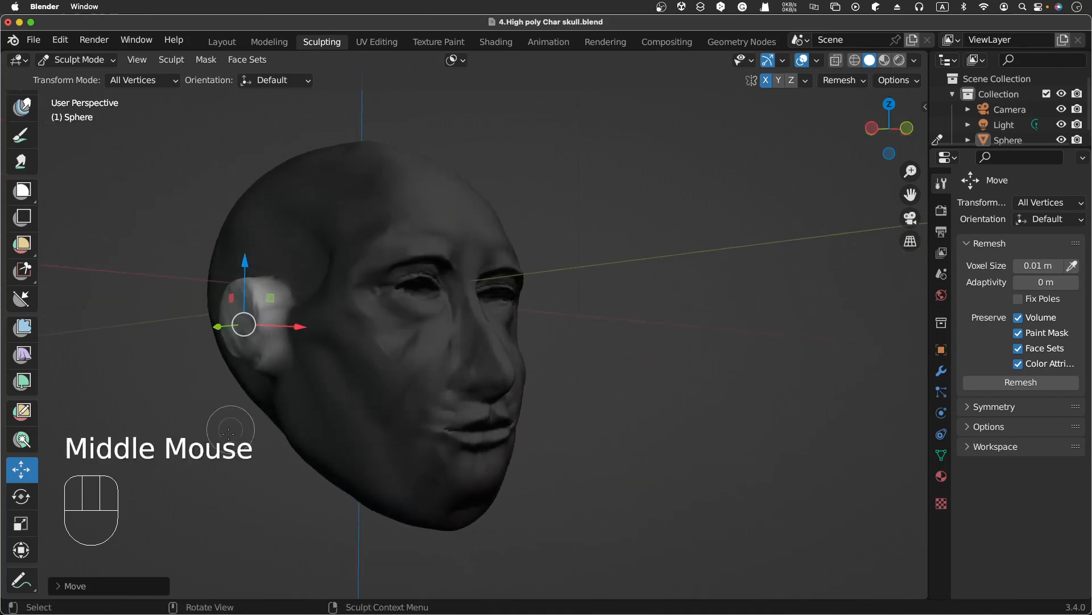
pyautogui.scroll(-2, 20, 136)
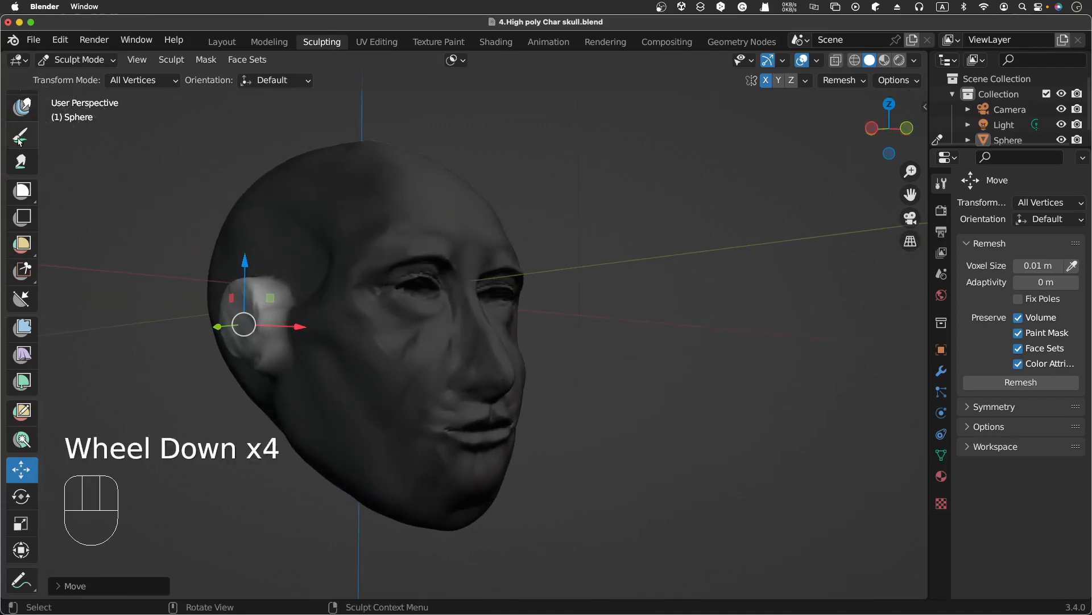
pyautogui.scroll(11, 20, 139)
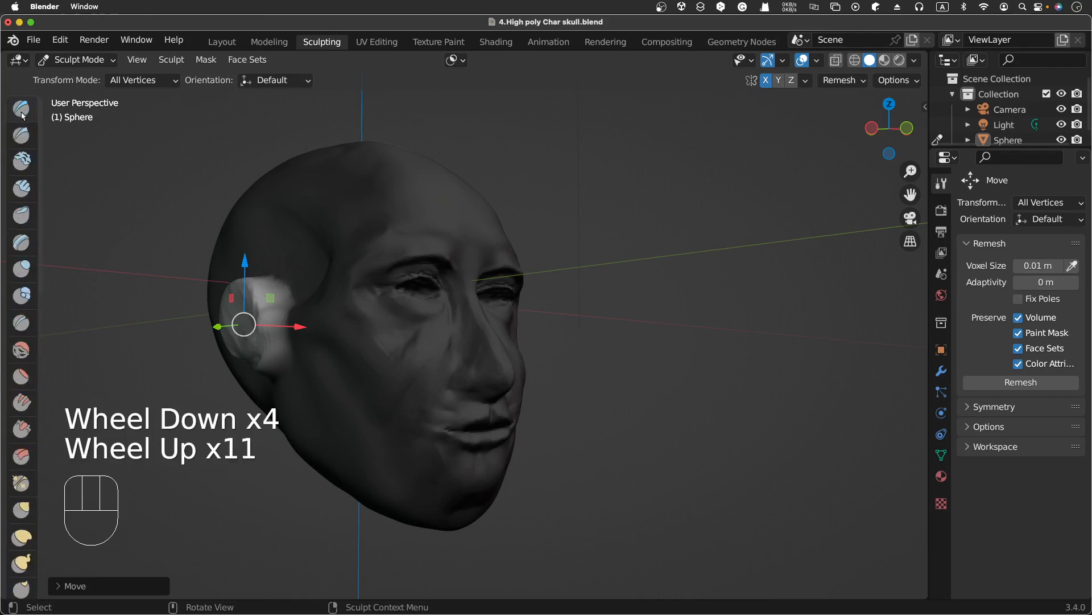
pyautogui.scroll(1, 23, 115)
pyautogui.click(23, 114)
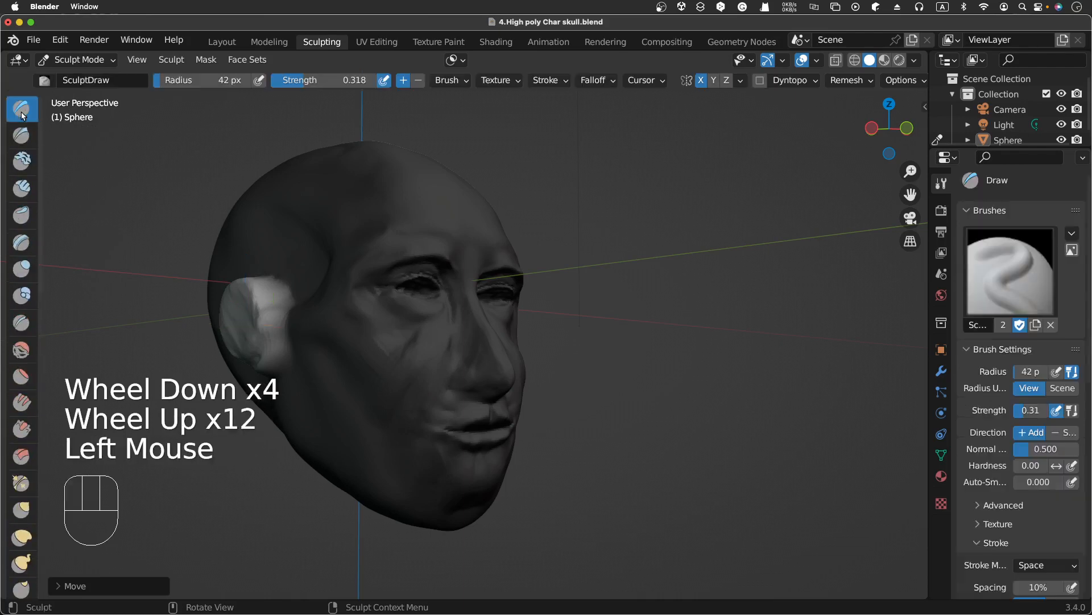
pyautogui.click(654, 363)
pyautogui.moveTo(655, 363); pyautogui.dragTo(529, 370, button='middle')
pyautogui.scroll(-1, 557, 310)
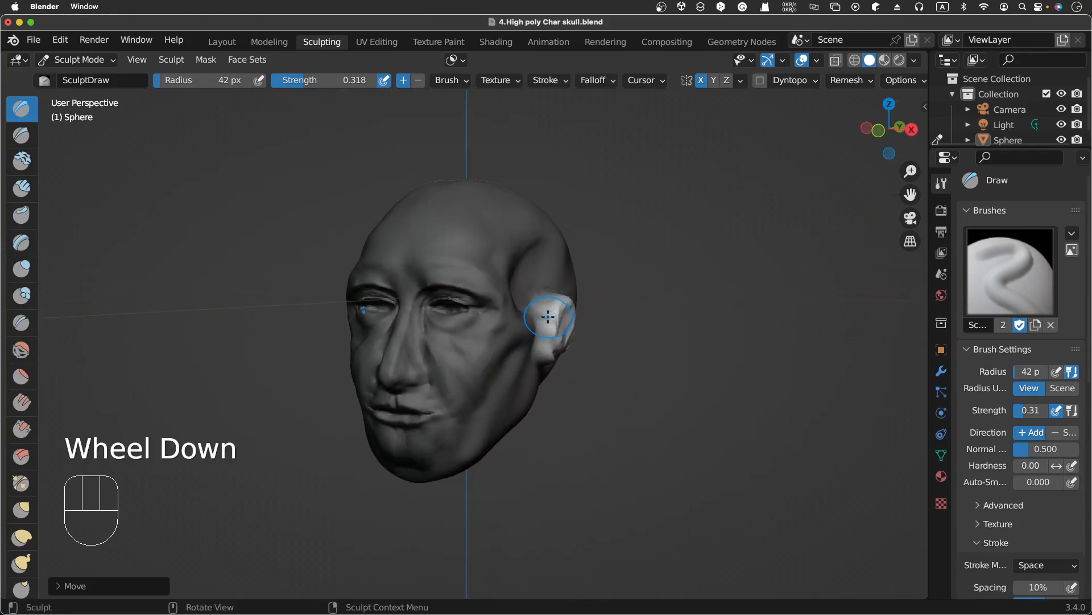
pyautogui.scroll(-3, 564, 319)
pyautogui.scroll(4, 570, 319)
pyautogui.scroll(-3, 687, 341)
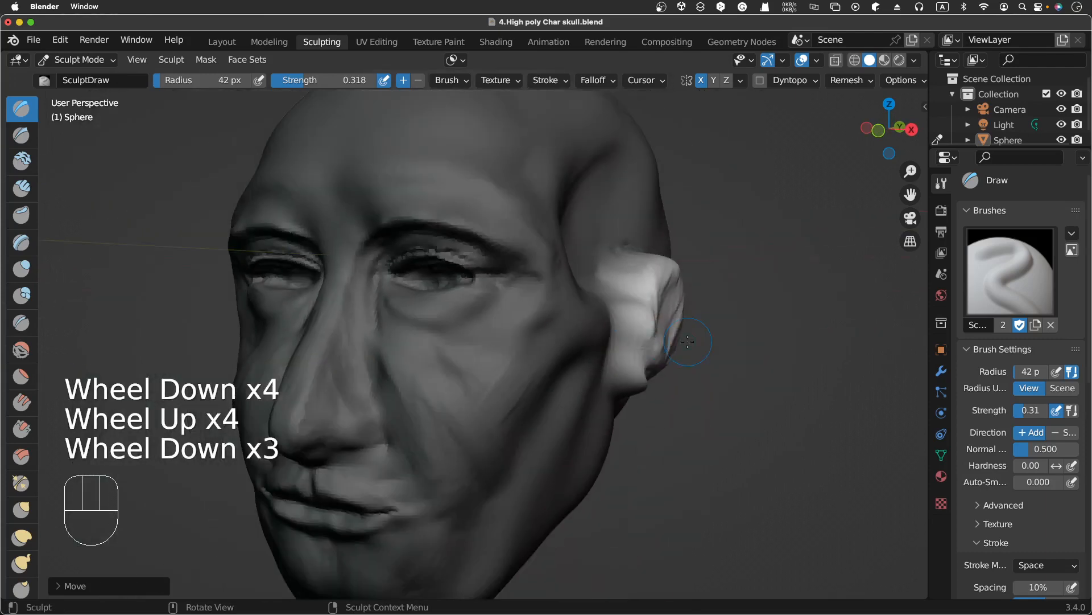
pyautogui.moveTo(725, 322); pyautogui.dragTo(560, 312, button='middle')
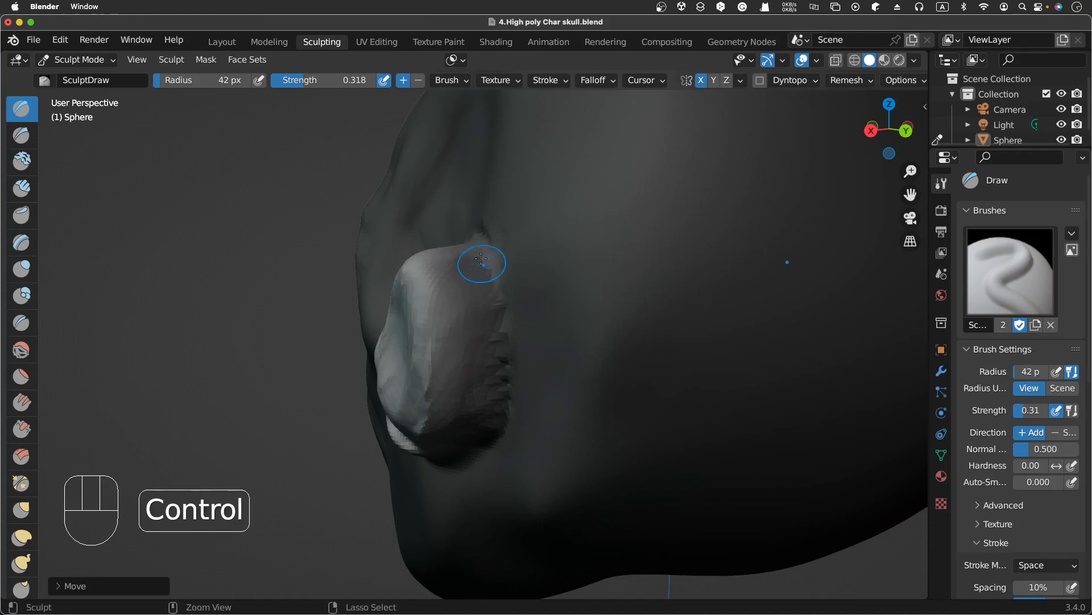
pyautogui.keyDown('ctrl'); pyautogui.click(464, 257); pyautogui.keyUp('ctrl')
pyautogui.click(478, 284)
pyautogui.click(491, 351)
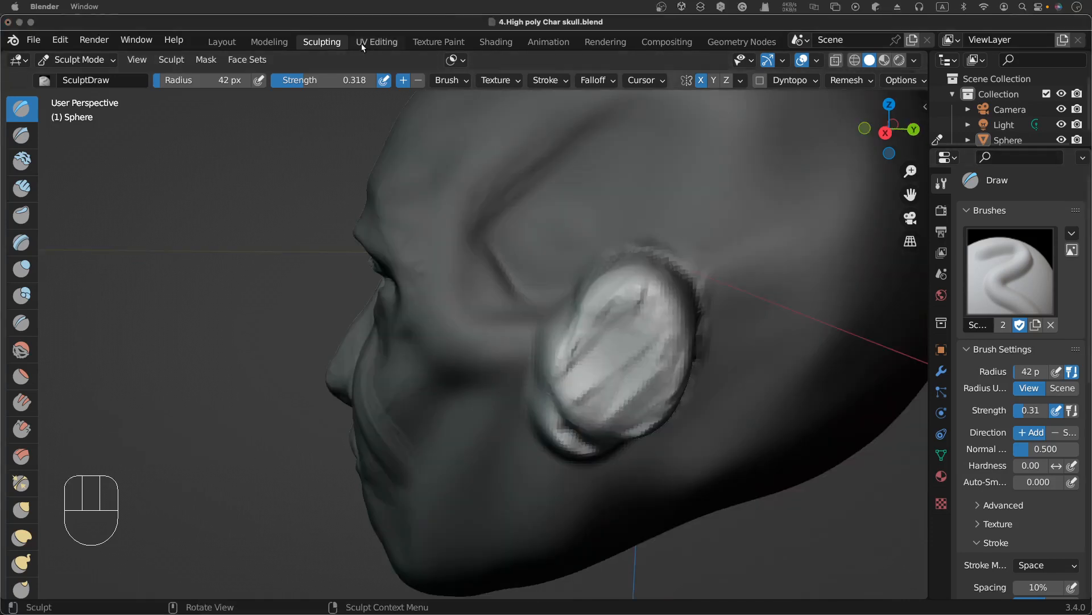
# Clear the mask from the head and check the ear from behind, the side and the front
pyautogui.click(246, 164)
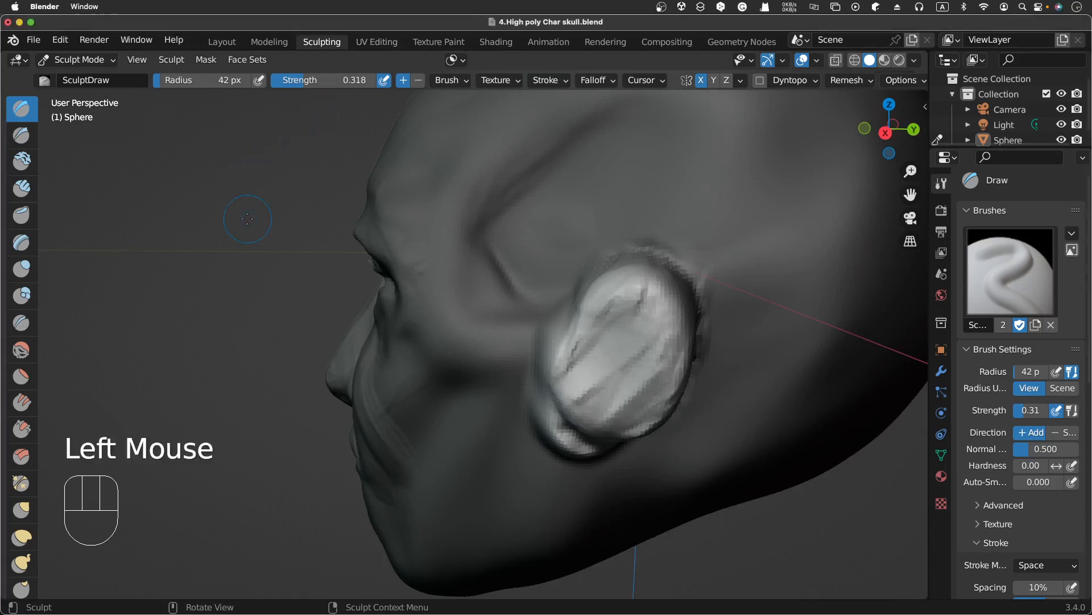
pyautogui.hscroll(5, 247, 220)
pyautogui.hscroll(-3, 247, 220)
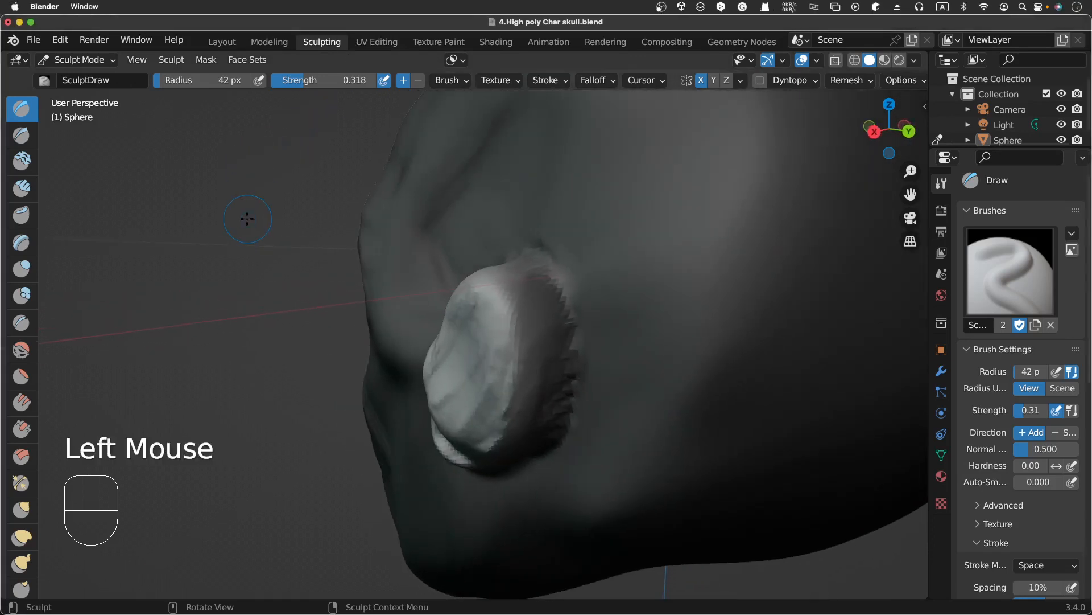
pyautogui.hotkey('alt', 'm')
pyautogui.hscroll(-10, 247, 218)
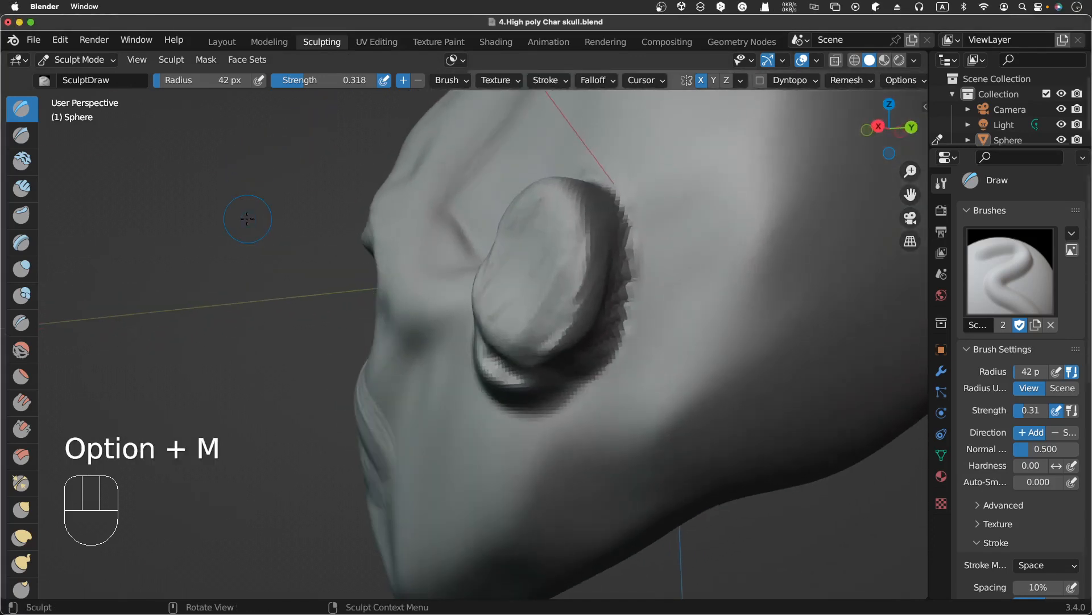
pyautogui.hscroll(-10, 247, 218)
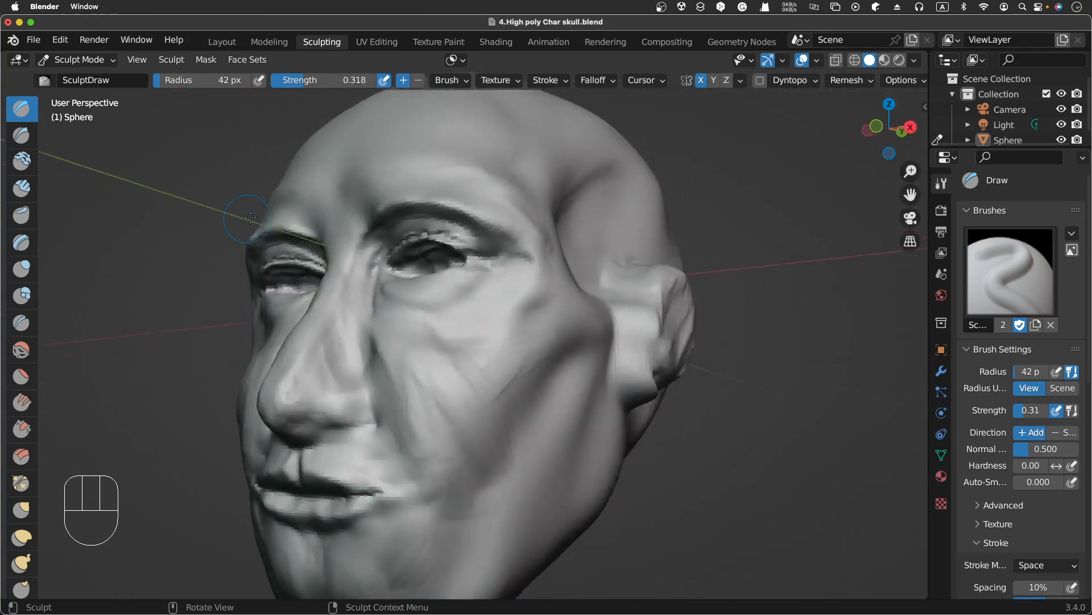
pyautogui.hscroll(-10, 252, 217)
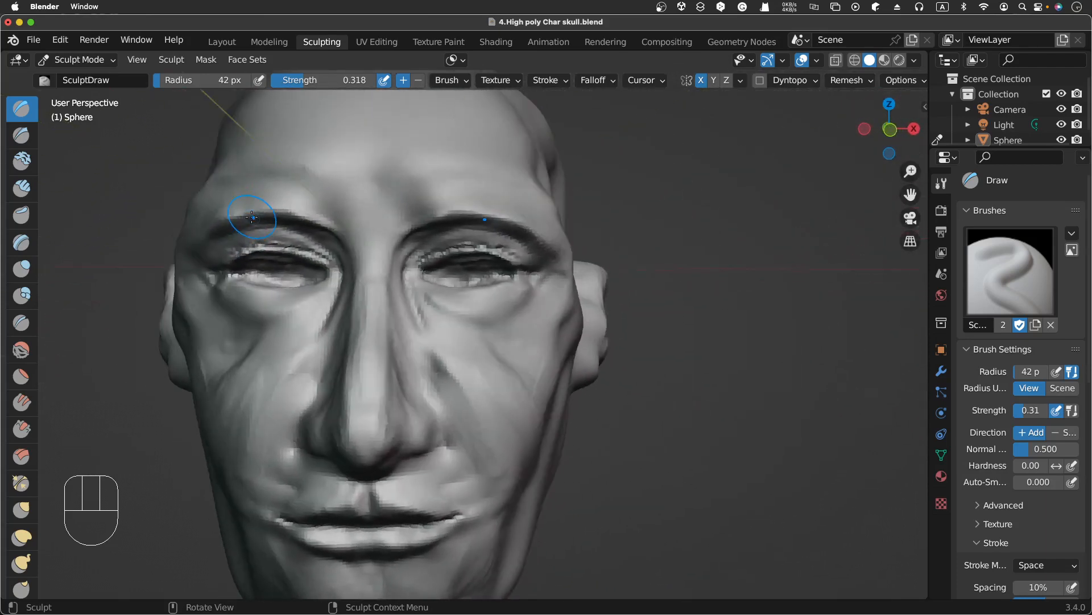
pyautogui.hscroll(-8, 252, 217)
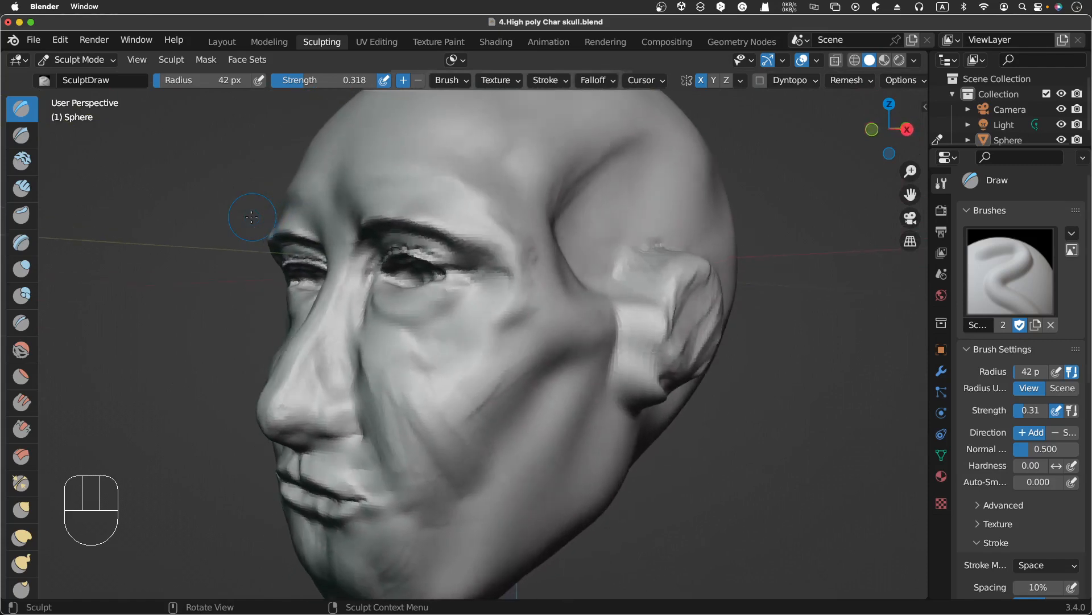
pyautogui.hscroll(4, 252, 217)
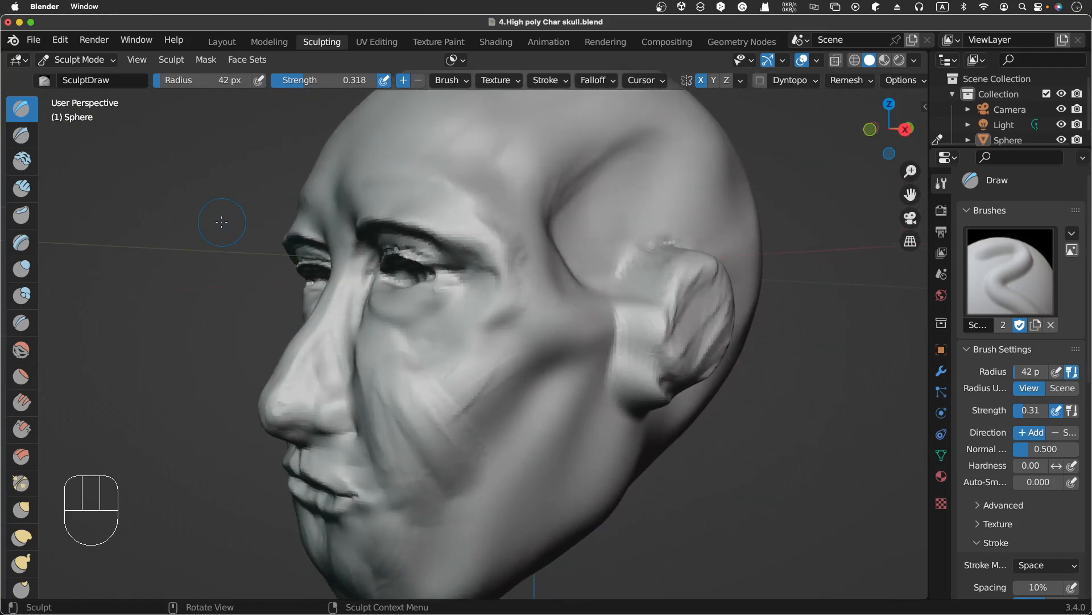
# Undo the mask clearing and clear the mask from the head again
pyautogui.hotkey('alt', 'z')
pyautogui.hotkey('alt', 'z')
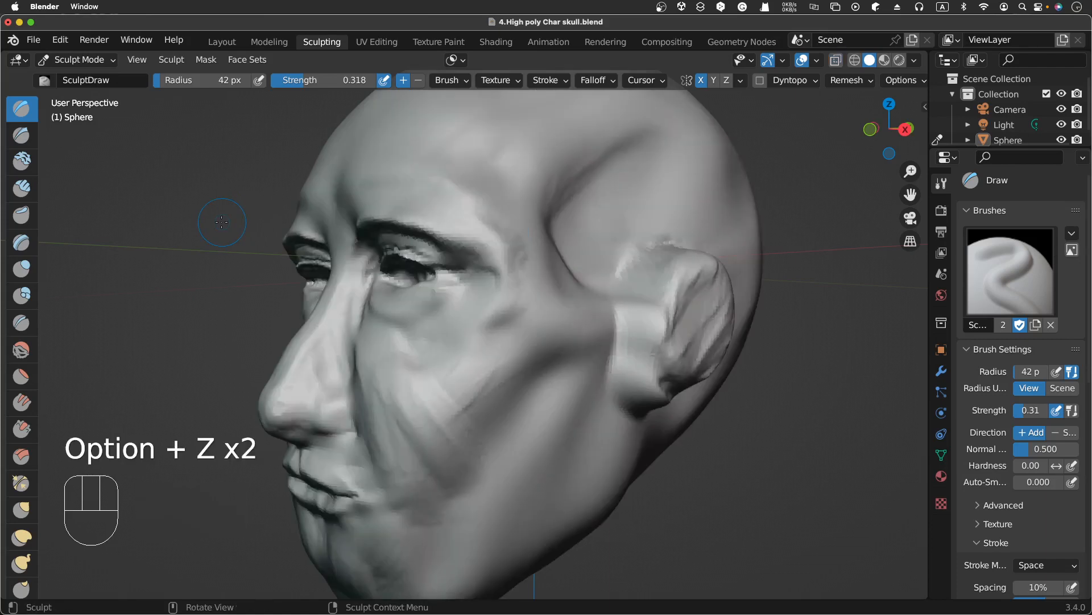
pyautogui.press('super+z')
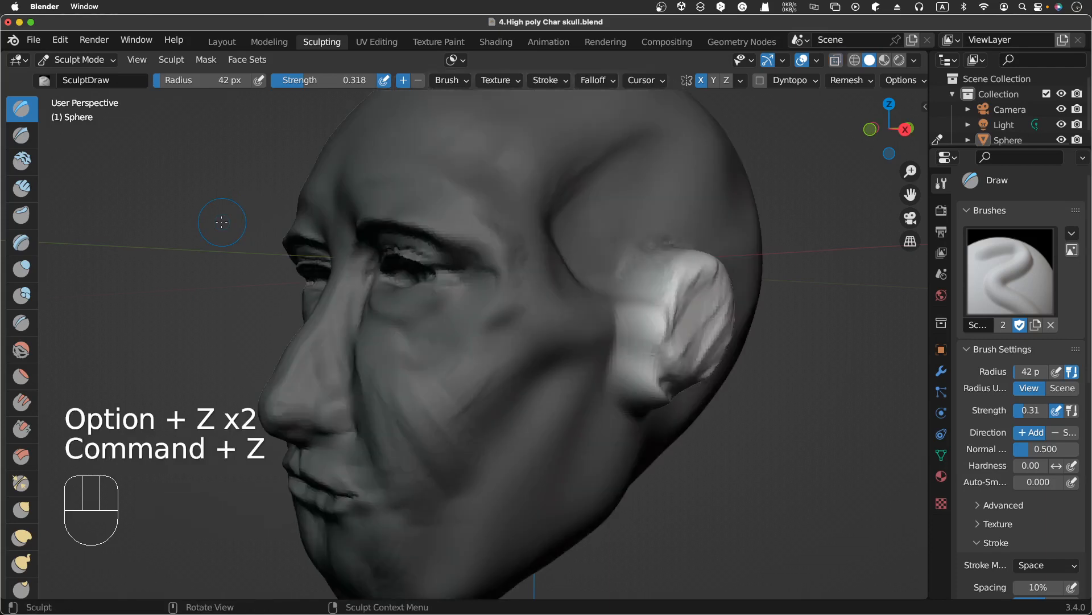
pyautogui.press('alt')
pyautogui.hotkey('alt', 'm')
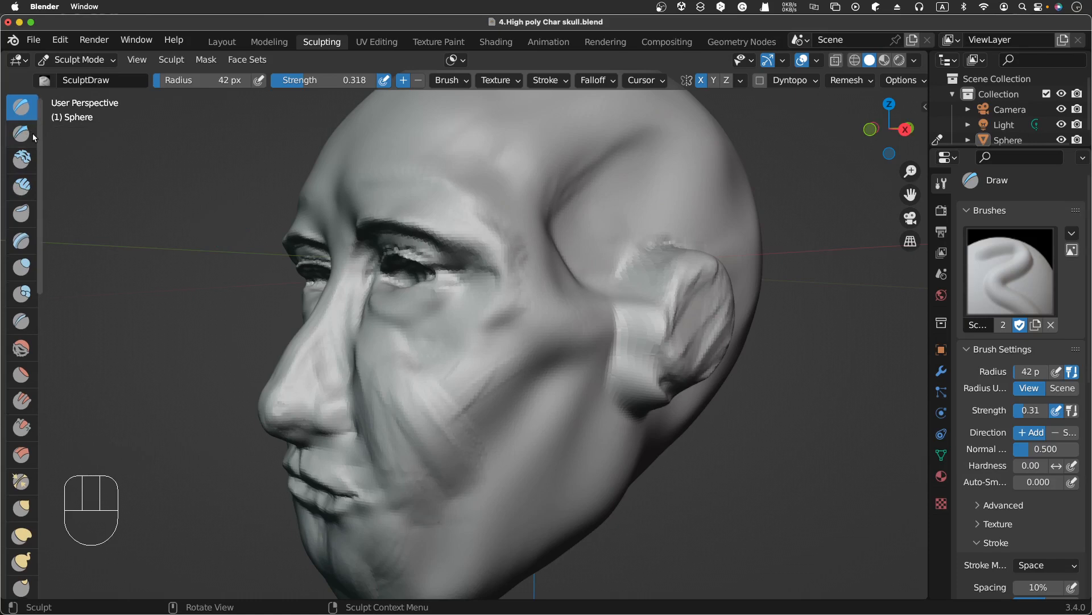
# Fill out and even the ear's rough outer face with the Clay brush at 42 px radius and 0.282 strength
pyautogui.click(34, 161)
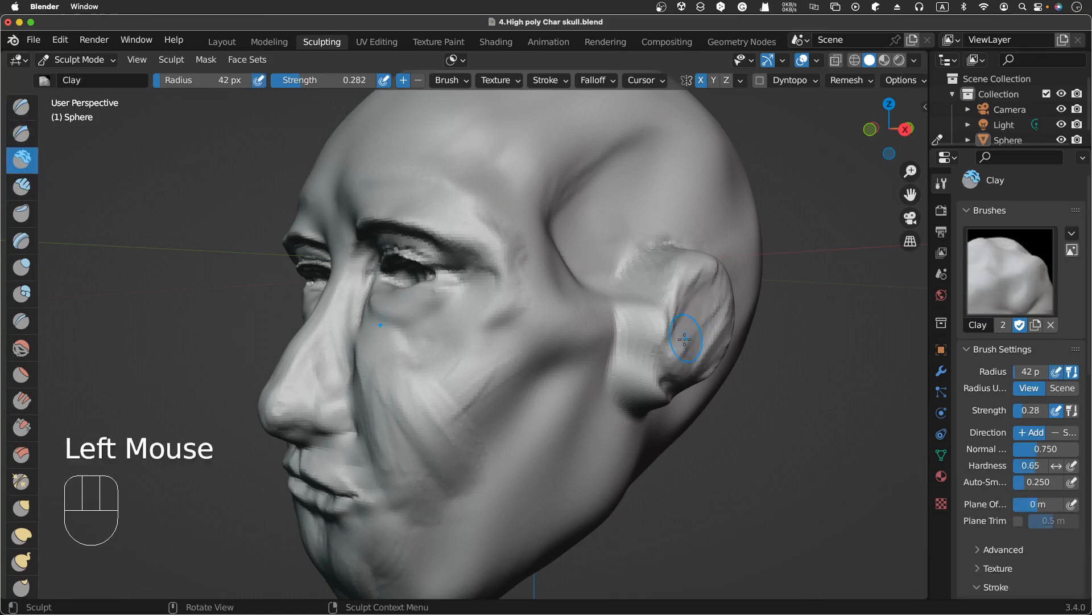
pyautogui.moveTo(685, 339)
pyautogui.mouseDown()
pyautogui.moveTo(666, 367)
pyautogui.moveTo(704, 318)
pyautogui.moveTo(689, 365)
pyautogui.moveTo(680, 360)
pyautogui.moveTo(702, 361)
pyautogui.moveTo(683, 370)
pyautogui.mouseUp()
pyautogui.press('super+z')
pyautogui.moveTo(706, 359)
pyautogui.mouseDown()
pyautogui.moveTo(694, 334)
pyautogui.moveTo(706, 329)
pyautogui.moveTo(711, 244)
pyautogui.moveTo(724, 296)
pyautogui.mouseUp()
pyautogui.moveTo(724, 296)
pyautogui.mouseDown()
pyautogui.moveTo(711, 337)
pyautogui.moveTo(644, 349)
pyautogui.moveTo(650, 324)
pyautogui.mouseUp()
pyautogui.hscroll(5, 710, 337)
pyautogui.moveTo(649, 318)
pyautogui.mouseDown()
pyautogui.moveTo(642, 290)
pyautogui.moveTo(624, 325)
pyautogui.mouseUp()
pyautogui.hscroll(5, 625, 324)
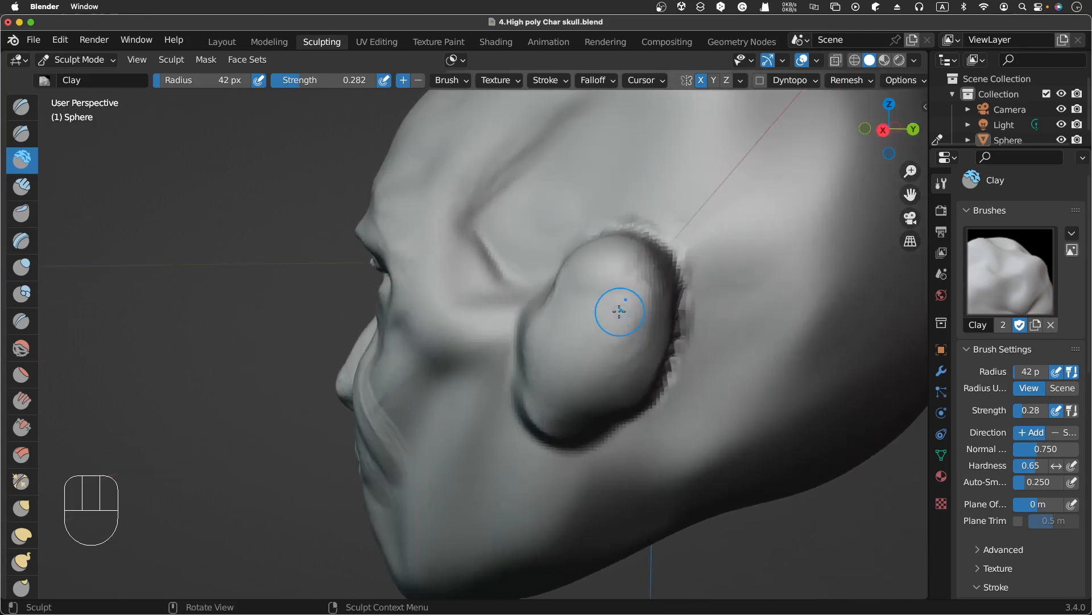
# Examine the filled-out ear's shape and how far it protrudes from the front, side and three-quarter angles
pyautogui.hscroll(5, 619, 311)
pyautogui.hscroll(-7, 619, 311)
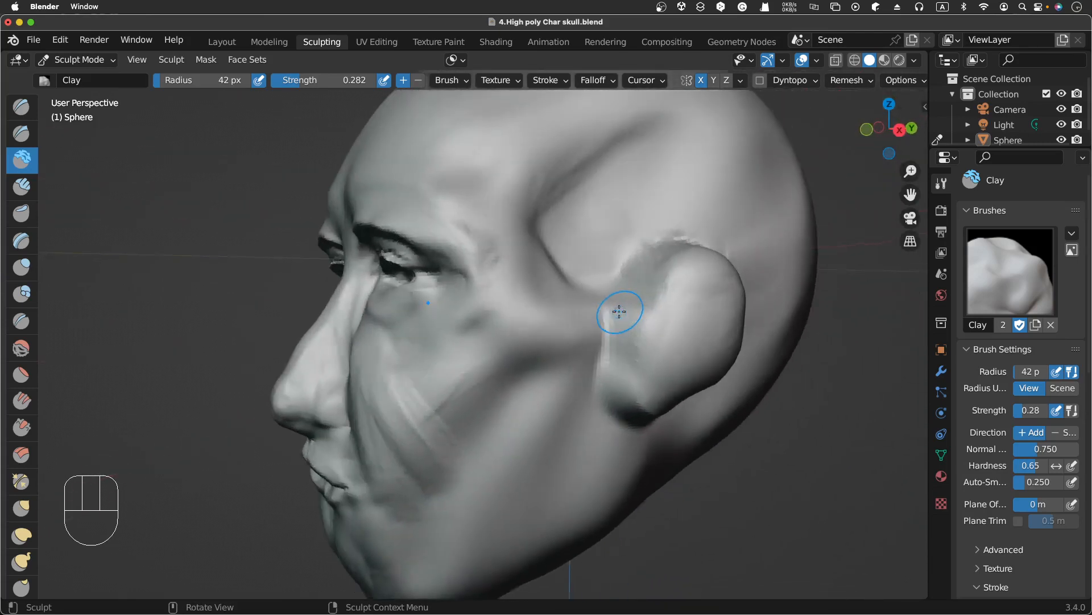
pyautogui.hscroll(-6, 619, 311)
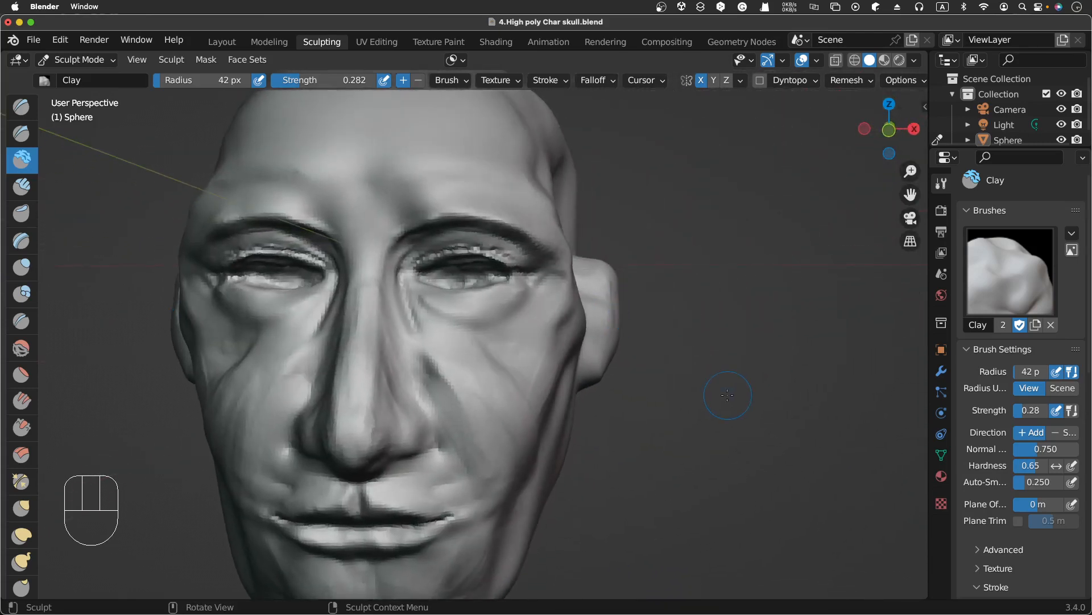
pyautogui.keyDown('ctrl'); pyautogui.moveTo(738, 415); pyautogui.dragTo(723, 458, button='middle'); pyautogui.keyUp('ctrl')
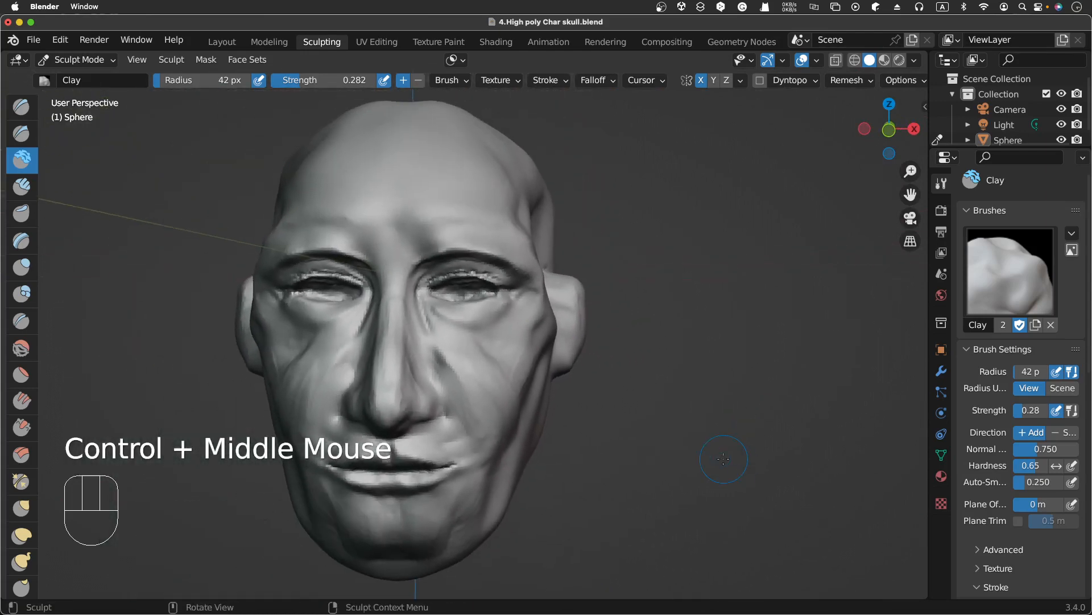
pyautogui.hscroll(-3, 723, 459)
pyautogui.hscroll(5, 723, 459)
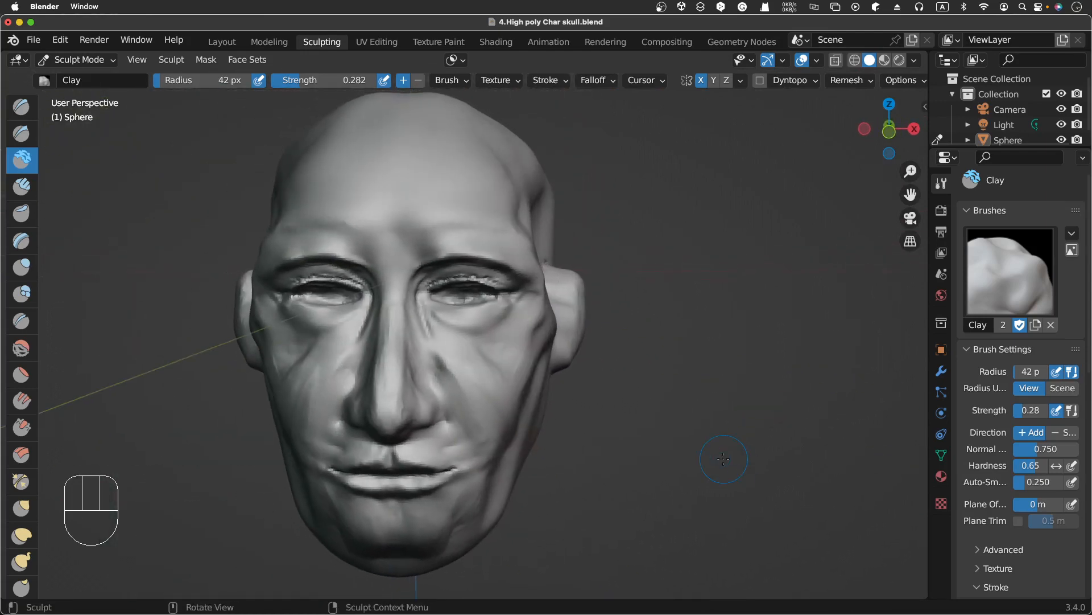
pyautogui.hscroll(5, 724, 458)
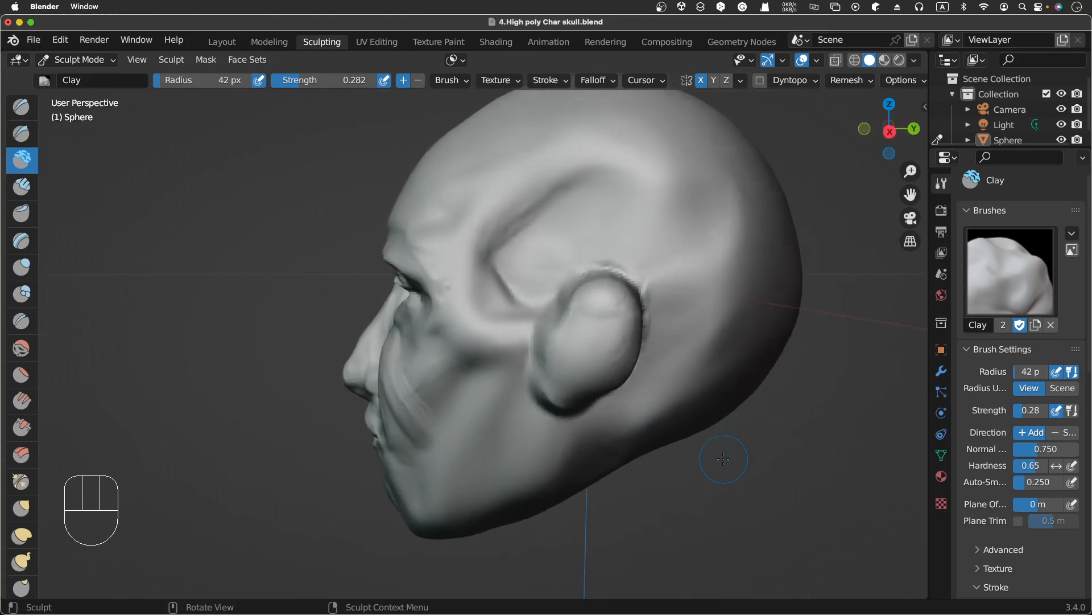
pyautogui.hscroll(-4, 723, 458)
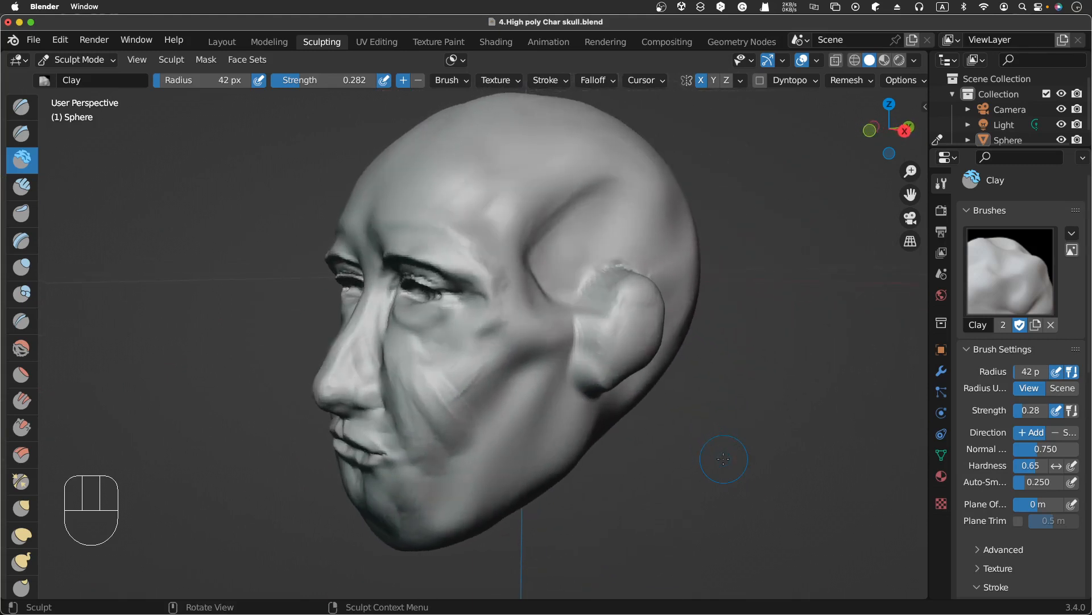
# Pull the ear's upper back edge with the Grab brush at 0.215 strength and undo the last stroke
pyautogui.click(21, 507)
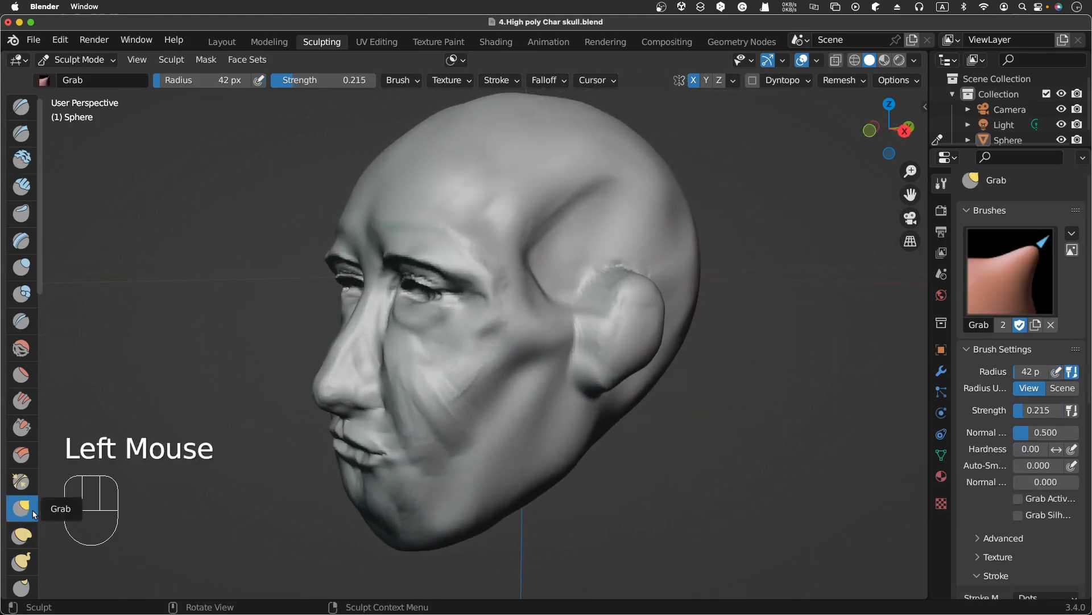
pyautogui.moveTo(636, 297); pyautogui.dragTo(653, 277)
pyautogui.moveTo(653, 277); pyautogui.dragTo(649, 293)
pyautogui.press('super+z')
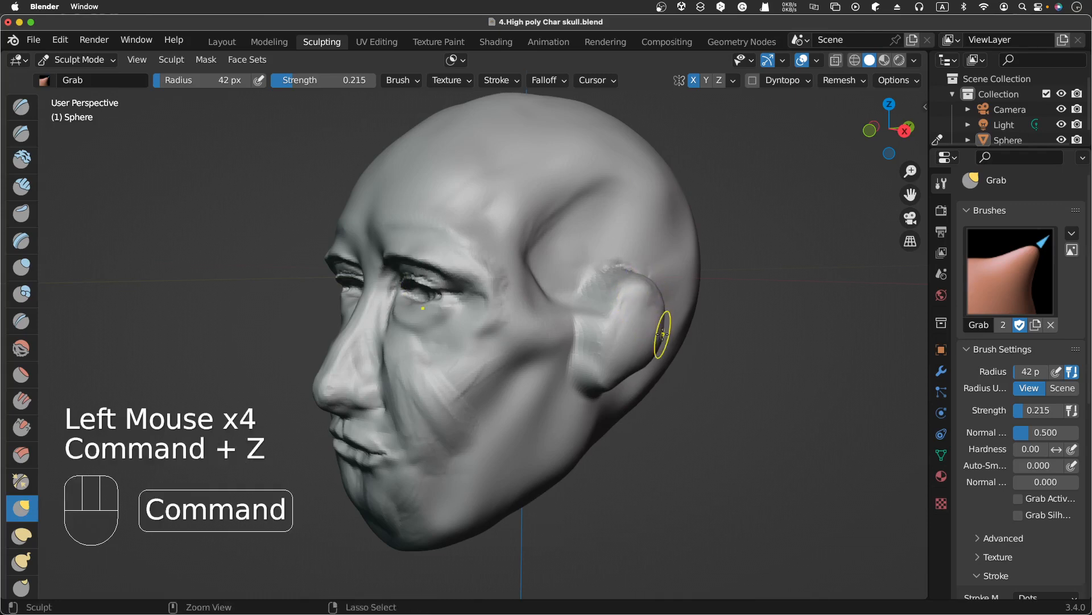
# Raise the Grab brush strength to 0.420 and reshape the ear's upper rim and back edge
pyautogui.hotkey('shift', 'f')
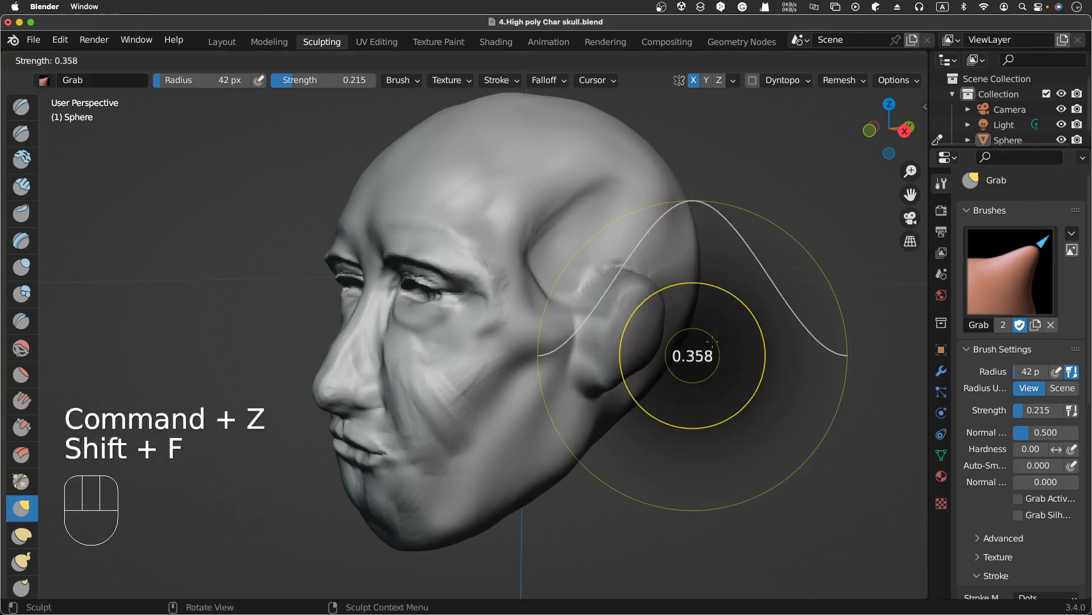
pyautogui.click(691, 313)
pyautogui.moveTo(652, 274); pyautogui.dragTo(650, 268)
pyautogui.moveTo(645, 273); pyautogui.dragTo(636, 272)
pyautogui.moveTo(656, 288); pyautogui.dragTo(662, 293)
pyautogui.moveTo(662, 295); pyautogui.dragTo(665, 296)
pyautogui.moveTo(665, 298)
pyautogui.mouseDown()
pyautogui.moveTo(664, 313)
pyautogui.moveTo(618, 344)
pyautogui.moveTo(626, 339)
pyautogui.mouseUp()
# Adjust the contour of the ear's back edge with a short Grab stroke
pyautogui.hscroll(5, 689, 303)
pyautogui.hscroll(-2, 690, 303)
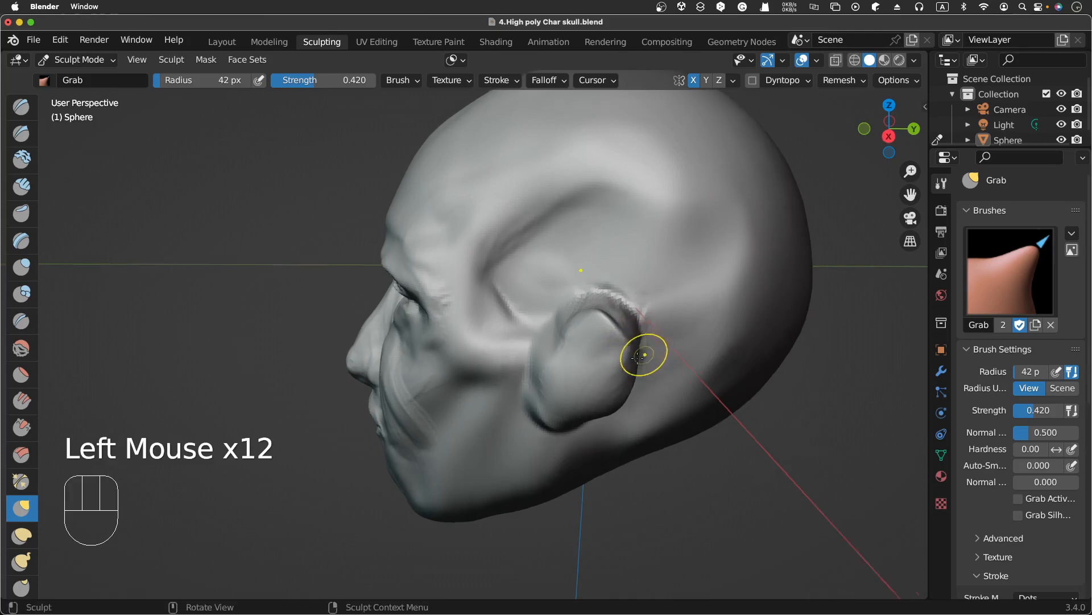
pyautogui.scroll(-4, 633, 354)
pyautogui.hscroll(3, 634, 353)
pyautogui.hscroll(-6, 599, 263)
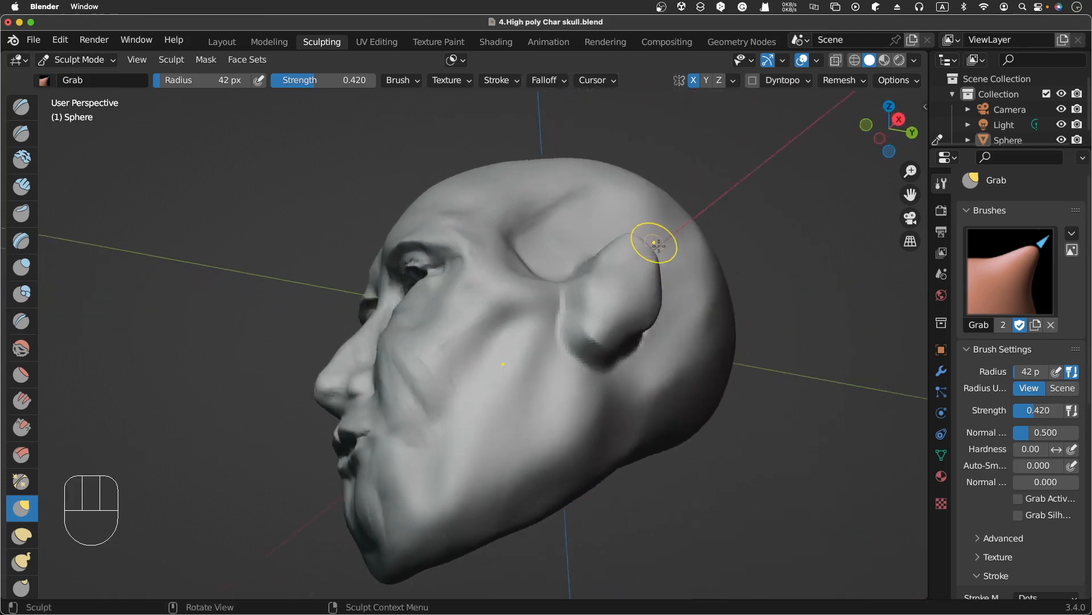
pyautogui.moveTo(664, 306); pyautogui.dragTo(660, 293)
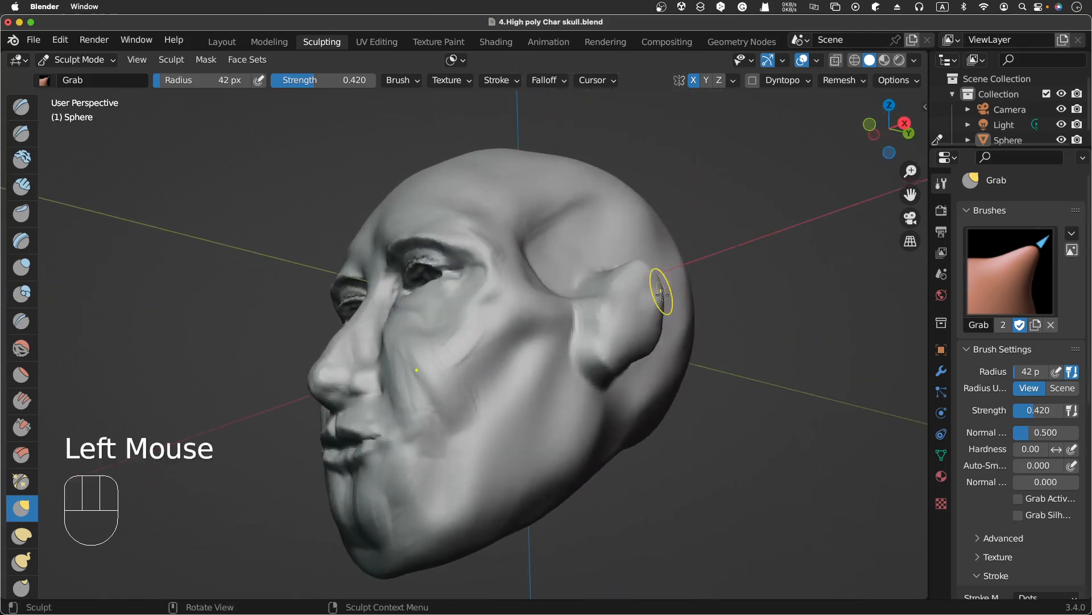
# Reshape the top of the ear with several small Grab strokes along its upper rim
pyautogui.hscroll(-6, 671, 358)
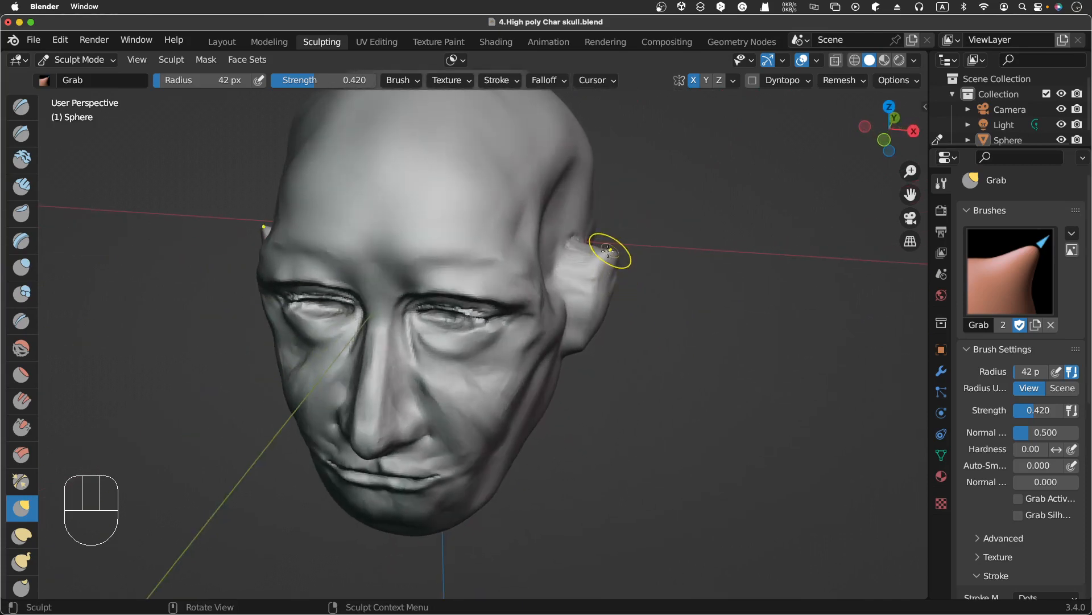
pyautogui.click(605, 247)
pyautogui.click(596, 246)
pyautogui.click(597, 246)
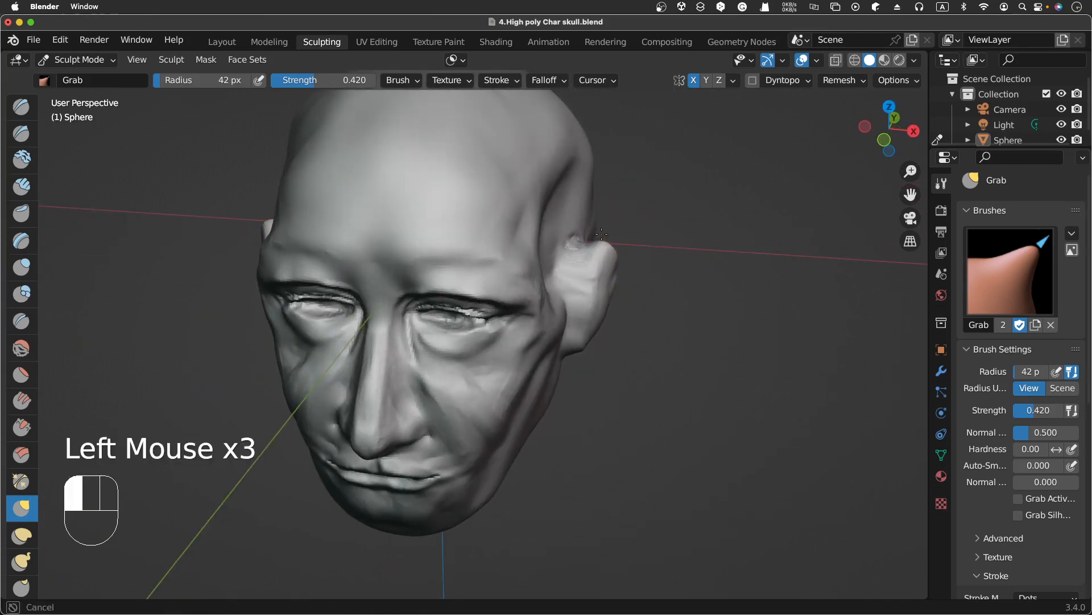
pyautogui.moveTo(598, 246); pyautogui.dragTo(616, 259)
pyautogui.hscroll(-10, 625, 268)
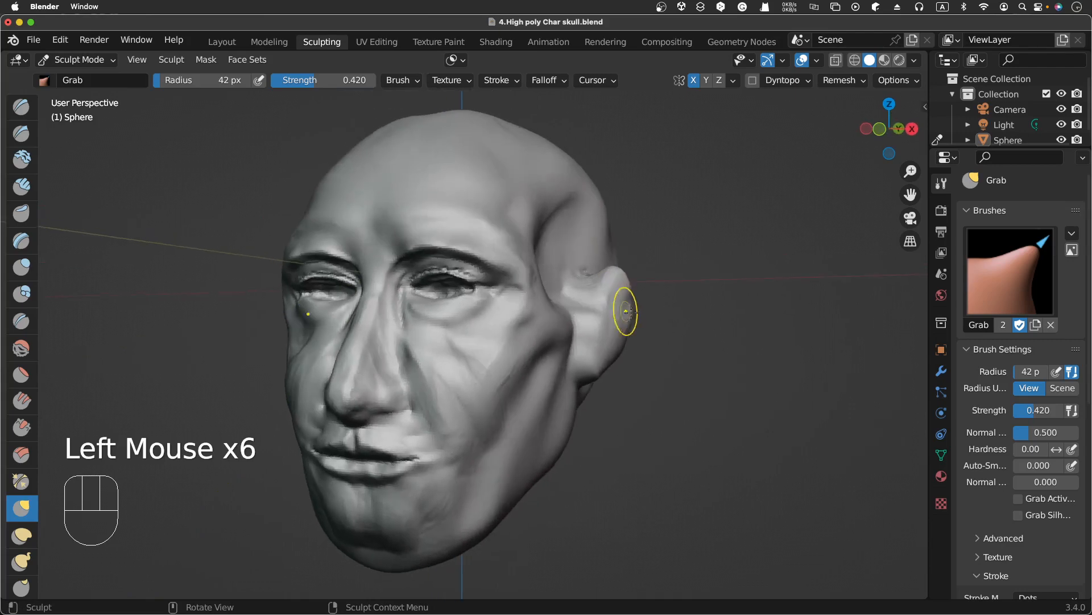
# Reshape the tip and upper back rim of the ear with short Grab strokes
pyautogui.hscroll(-10, 649, 279)
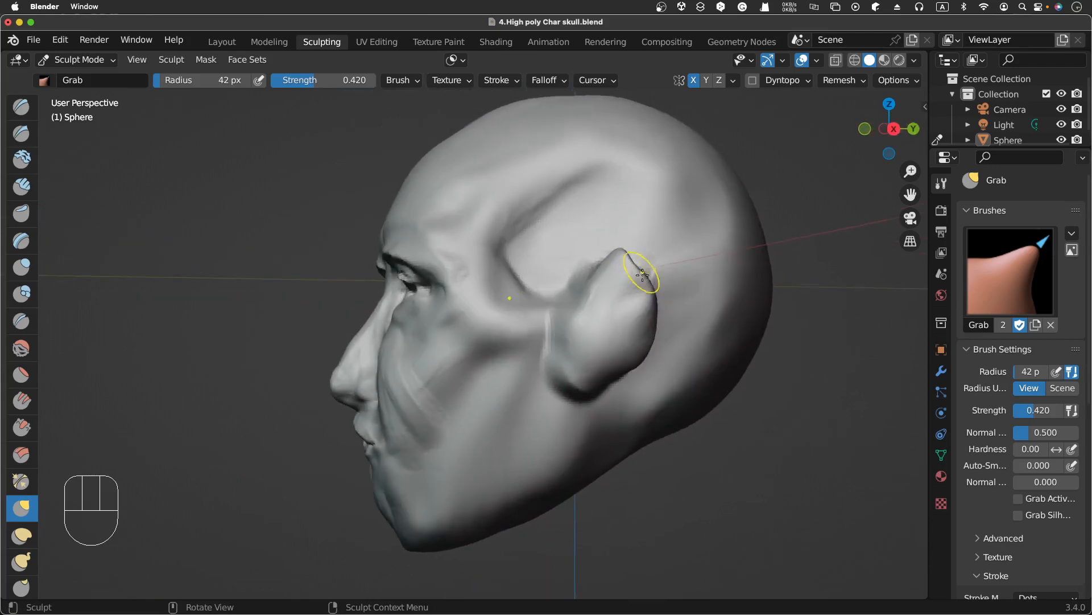
pyautogui.moveTo(620, 286); pyautogui.dragTo(620, 277)
pyautogui.click(617, 279)
pyautogui.click(617, 265)
pyautogui.click(629, 287)
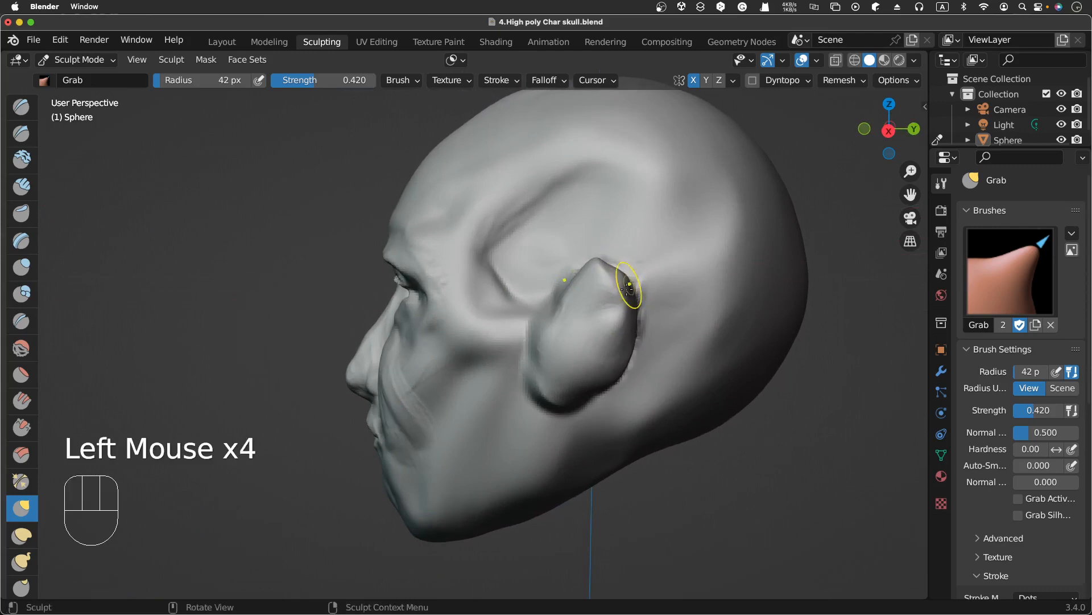
pyautogui.click(629, 287)
# Adjust the ear's middle and lower back edge with short Grab strokes
pyautogui.click(627, 302)
pyautogui.click(626, 317)
pyautogui.click(634, 342)
pyautogui.click(633, 347)
pyautogui.moveTo(634, 350); pyautogui.dragTo(632, 354)
pyautogui.hscroll(5, 598, 377)
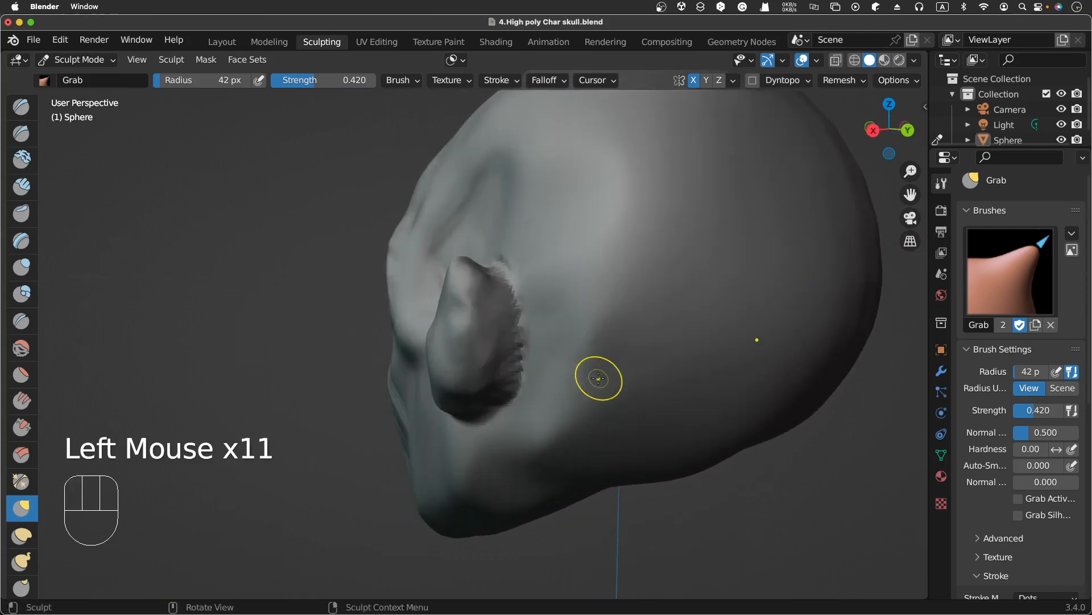
# Carve into the seam behind the ear with the Draw brush in subtract mode and voxel remesh the head
pyautogui.hscroll(-1, 598, 378)
pyautogui.click(23, 111)
pyautogui.hscroll(2, 507, 317)
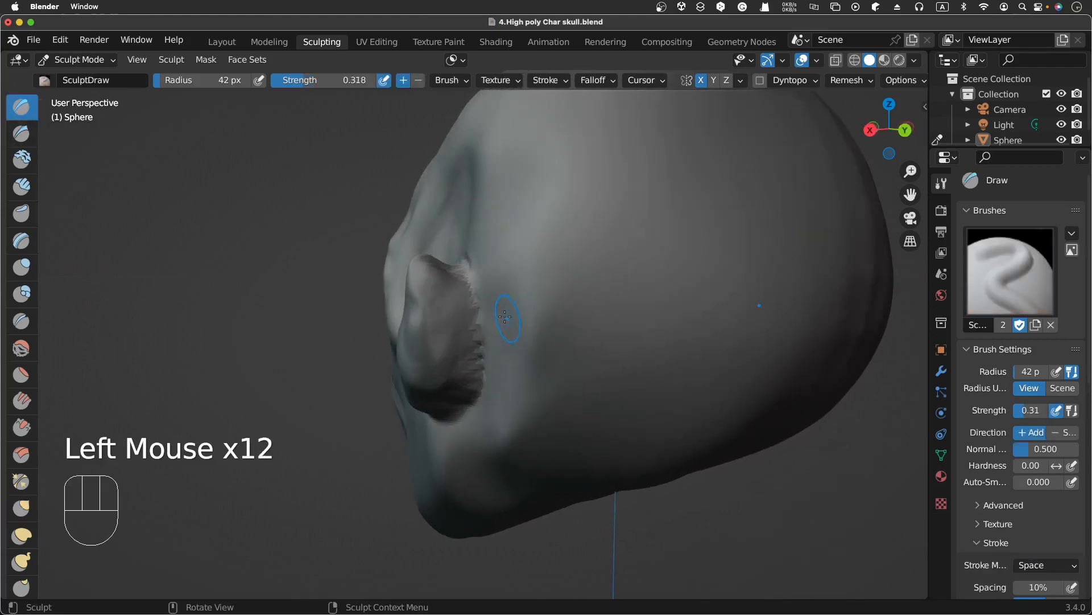
pyautogui.hscroll(-1, 392, 296)
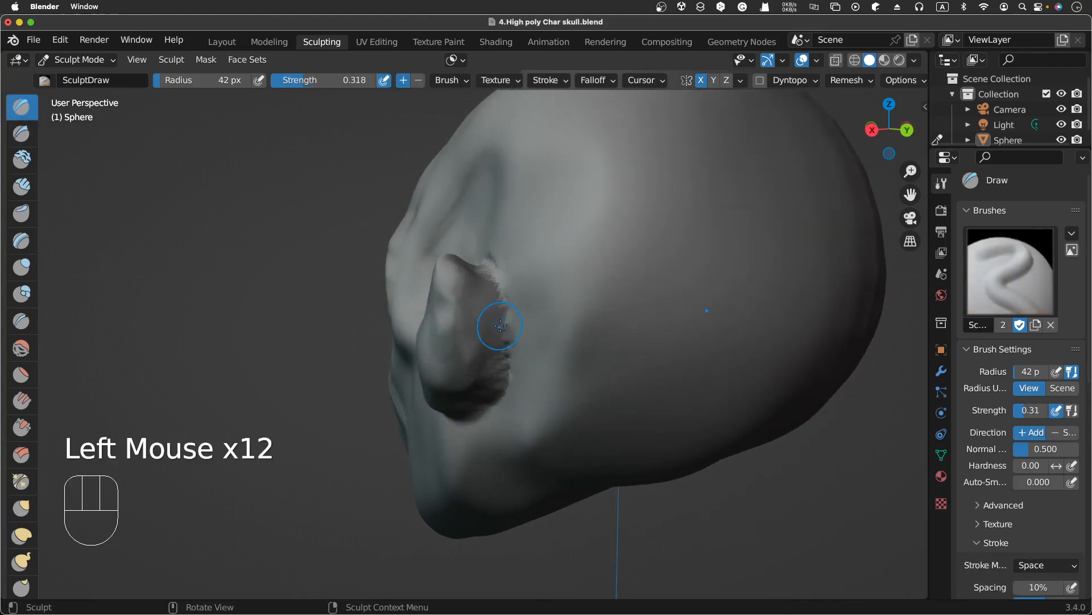
pyautogui.moveTo(487, 279)
pyautogui.mouseDown()
pyautogui.moveTo(499, 362)
pyautogui.moveTo(496, 336)
pyautogui.mouseUp()
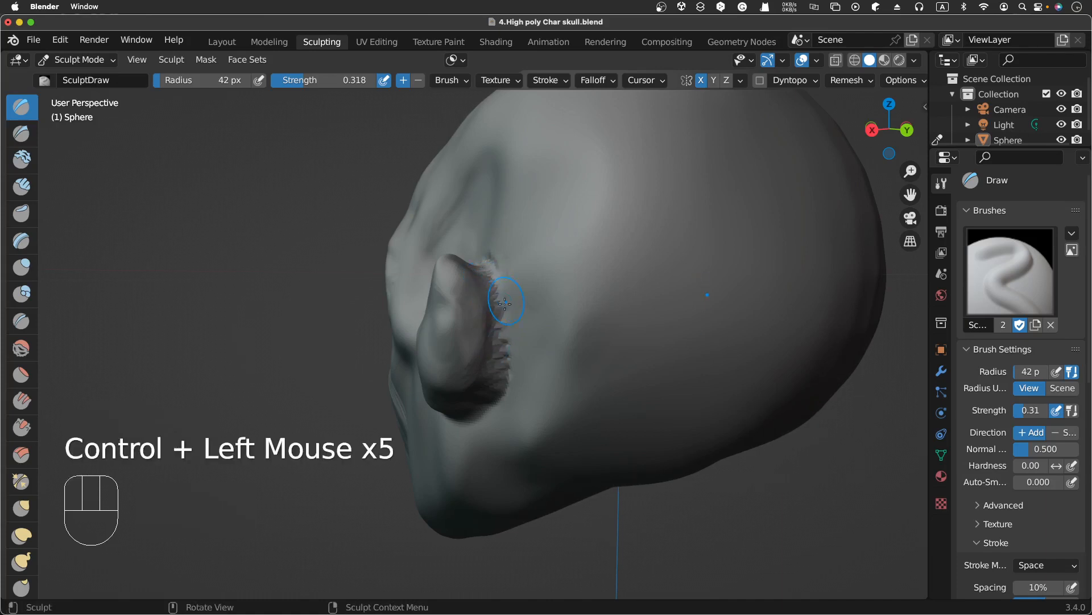
pyautogui.scroll(-2, 507, 302)
pyautogui.hotkey('ctrl', 'r')
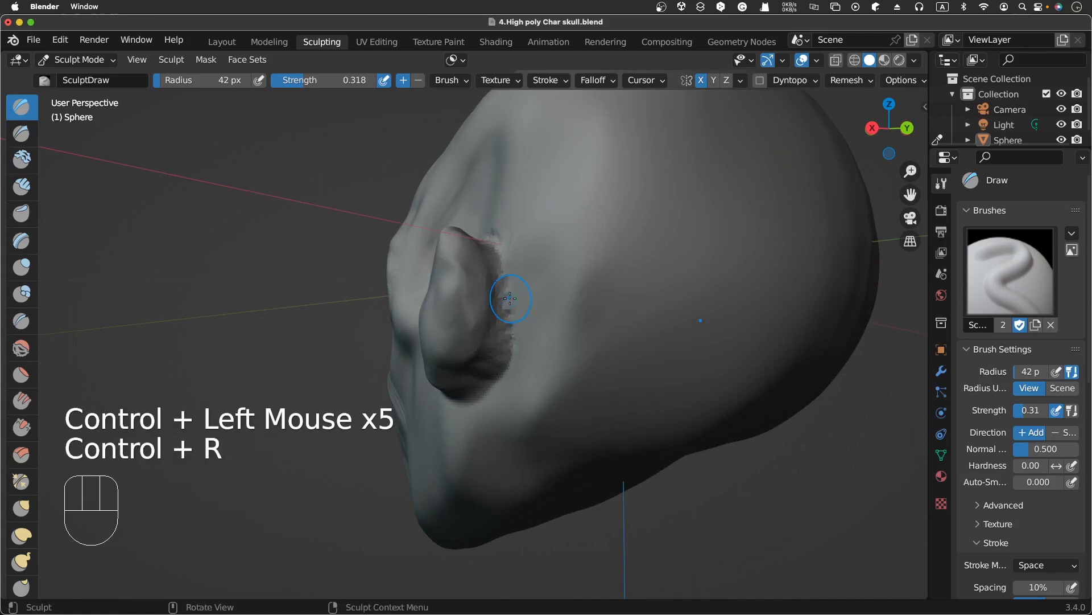
# Deepen the crease between the back of the ear and the skull with inverted Draw strokes
pyautogui.scroll(-5, 510, 298)
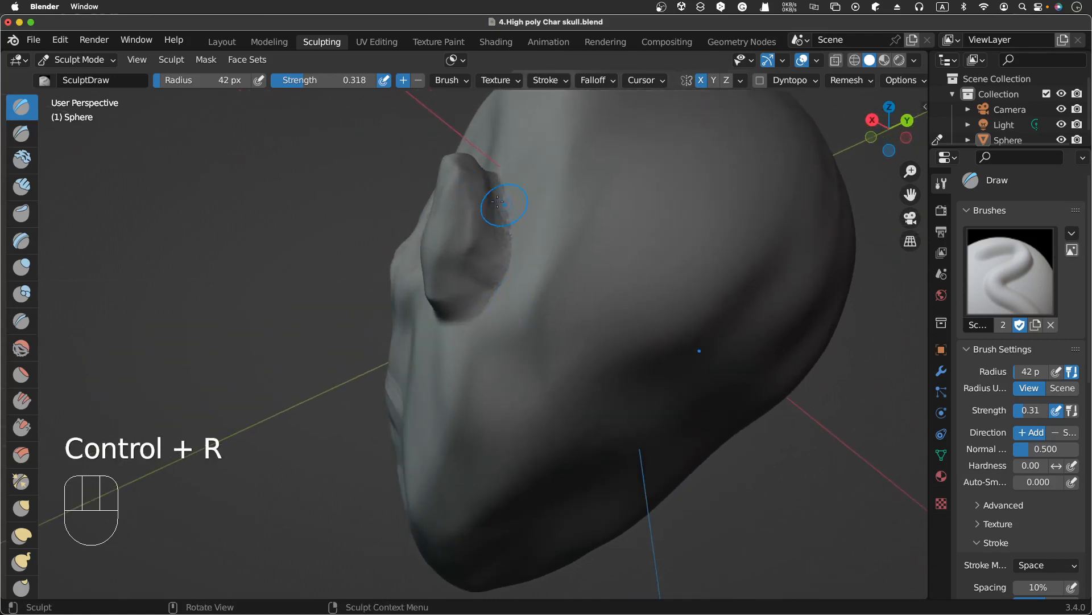
pyautogui.moveTo(493, 193)
pyautogui.mouseDown()
pyautogui.moveTo(498, 224)
pyautogui.moveTo(471, 303)
pyautogui.mouseUp()
pyautogui.click(498, 226)
pyautogui.keyDown('ctrl'); pyautogui.click(498, 226); pyautogui.keyUp('ctrl')
pyautogui.keyDown('ctrl'); pyautogui.click(499, 227); pyautogui.keyUp('ctrl')
pyautogui.keyDown('ctrl'); pyautogui.moveTo(502, 212); pyautogui.dragTo(501, 223); pyautogui.keyUp('ctrl')
pyautogui.keyDown('ctrl'); pyautogui.moveTo(499, 226); pyautogui.dragTo(478, 273); pyautogui.keyUp('ctrl')
pyautogui.keyDown('ctrl'); pyautogui.moveTo(487, 251); pyautogui.dragTo(490, 167); pyautogui.keyUp('ctrl')
pyautogui.keyDown('ctrl'); pyautogui.moveTo(495, 216); pyautogui.dragTo(480, 290); pyautogui.keyUp('ctrl')
pyautogui.moveTo(495, 245)
pyautogui.keyDown('ctrl'); pyautogui.mouseDown()
pyautogui.moveTo(485, 268)
pyautogui.moveTo(488, 259)
pyautogui.mouseUp(); pyautogui.keyUp('ctrl')
# Carve the groove beneath the earlobe and up along the ear's back edge with inverted Draw strokes
pyautogui.moveTo(489, 258); pyautogui.dragTo(534, 278, button='middle')
pyautogui.moveTo(518, 278)
pyautogui.keyDown('ctrl'); pyautogui.mouseDown()
pyautogui.moveTo(506, 284)
pyautogui.moveTo(503, 274)
pyautogui.mouseUp(); pyautogui.keyUp('ctrl')
pyautogui.keyDown('ctrl'); pyautogui.click(505, 284); pyautogui.keyUp('ctrl')
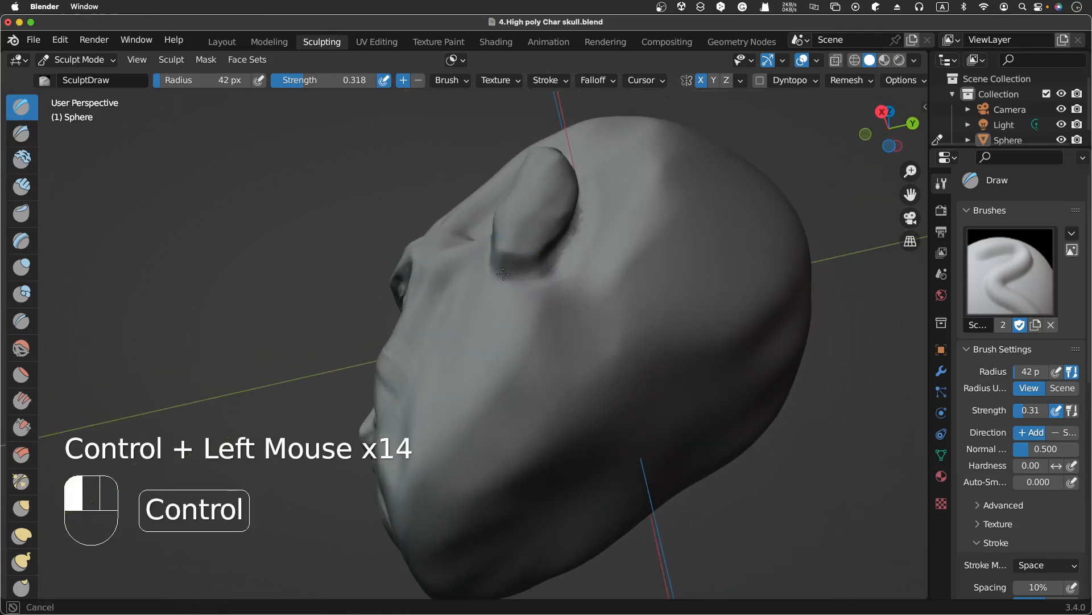
pyautogui.keyDown('ctrl'); pyautogui.moveTo(578, 198); pyautogui.dragTo(575, 222); pyautogui.keyUp('ctrl')
pyautogui.moveTo(577, 216)
pyautogui.keyDown('ctrl'); pyautogui.mouseDown()
pyautogui.moveTo(572, 244)
pyautogui.moveTo(499, 273)
pyautogui.moveTo(552, 268)
pyautogui.mouseUp(); pyautogui.keyUp('ctrl')
pyautogui.moveTo(552, 268); pyautogui.dragTo(562, 265, button='middle')
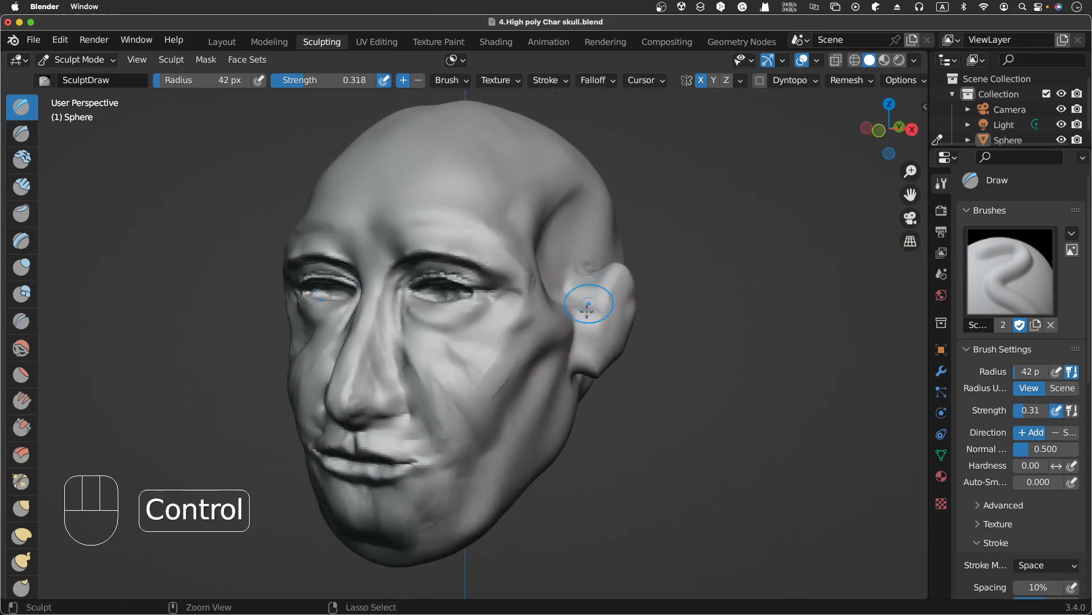
# Carve in front of the ear and behind its upper rim with inverted Draw strokes
pyautogui.keyDown('ctrl'); pyautogui.moveTo(585, 300); pyautogui.dragTo(582, 352); pyautogui.keyUp('ctrl')
pyautogui.moveTo(583, 353)
pyautogui.mouseDown(button='middle')
pyautogui.moveTo(572, 355)
pyautogui.moveTo(578, 349)
pyautogui.mouseUp(button='middle')
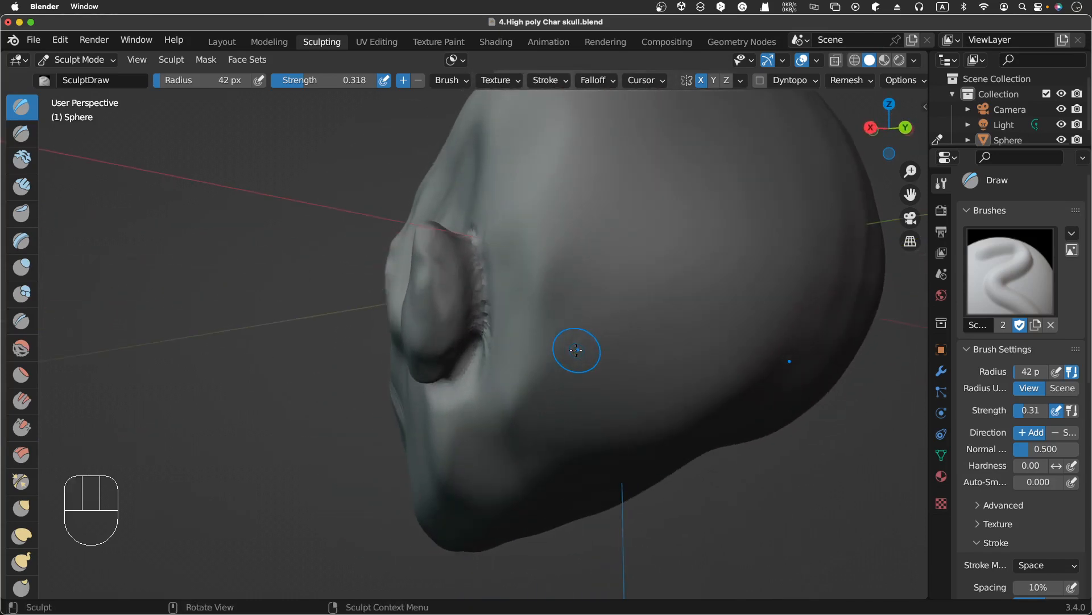
pyautogui.keyDown('ctrl'); pyautogui.moveTo(459, 237); pyautogui.dragTo(468, 248); pyautogui.keyUp('ctrl')
pyautogui.moveTo(464, 256); pyautogui.dragTo(472, 338, button='middle')
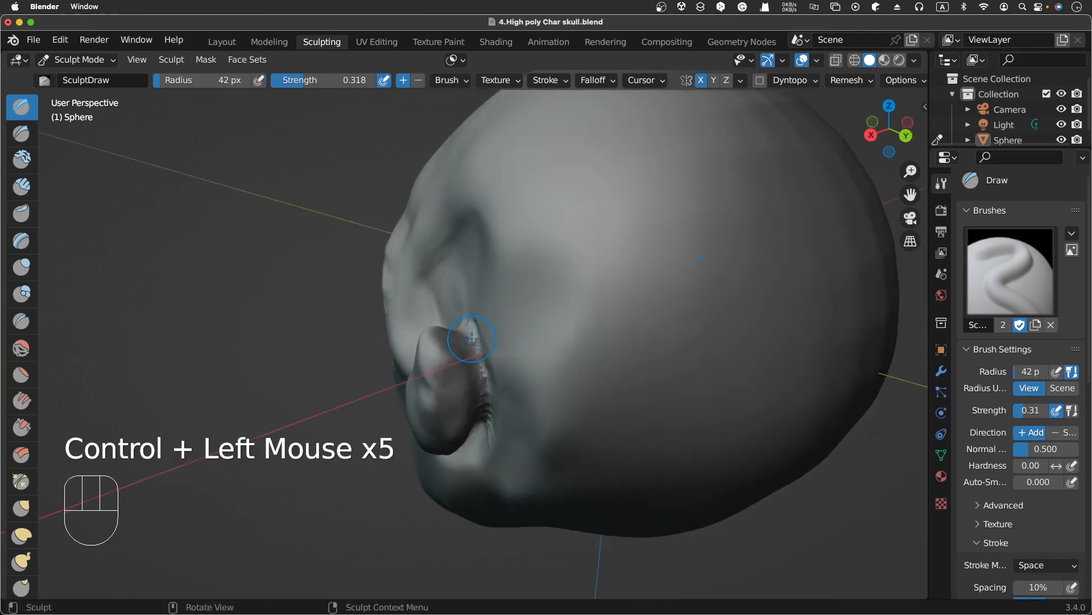
pyautogui.moveTo(472, 339); pyautogui.dragTo(476, 336)
pyautogui.moveTo(475, 336); pyautogui.dragTo(476, 341, button='middle')
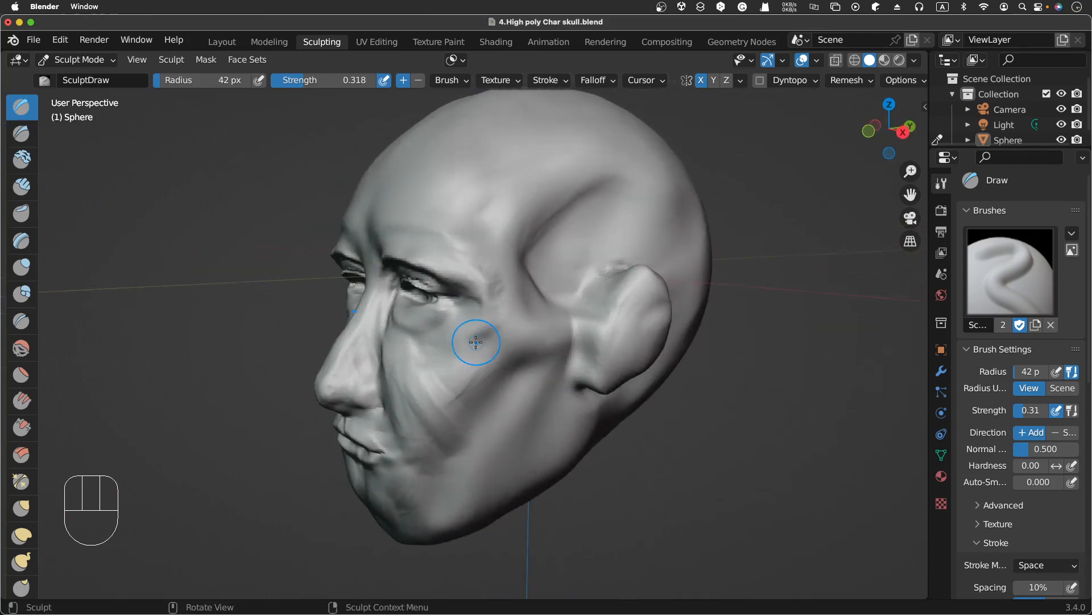
# Fill the temple hollow in front of and above the ear with the Clay brush at 0.282 strength
pyautogui.click(21, 159)
pyautogui.moveTo(572, 262); pyautogui.dragTo(544, 271, button='middle')
pyautogui.moveTo(530, 275); pyautogui.dragTo(581, 246)
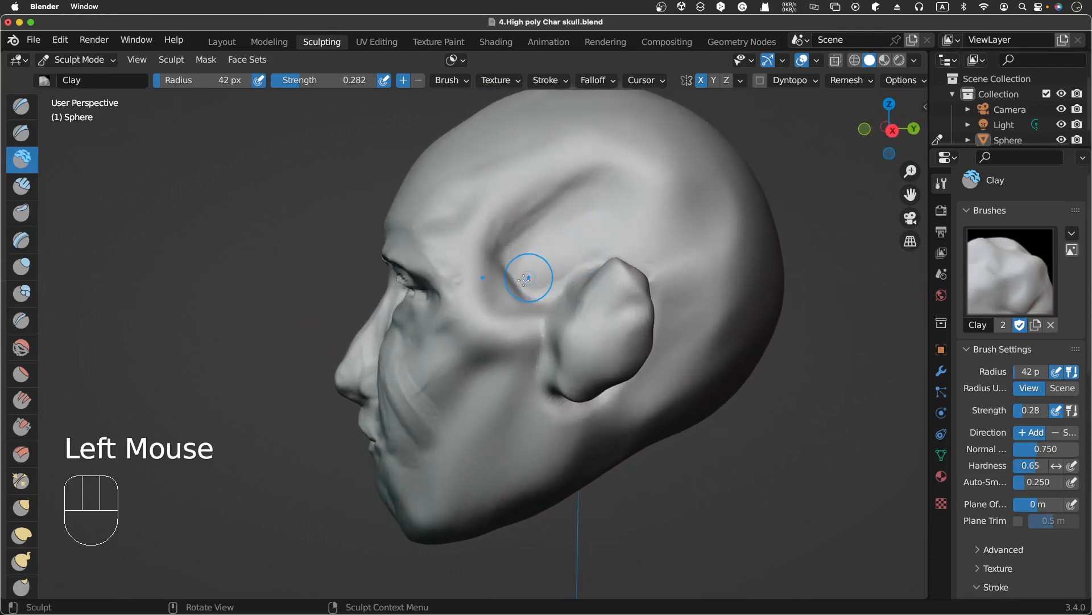
pyautogui.moveTo(523, 279)
pyautogui.mouseDown()
pyautogui.moveTo(571, 253)
pyautogui.moveTo(550, 282)
pyautogui.mouseUp()
pyautogui.moveTo(600, 256)
pyautogui.mouseDown()
pyautogui.moveTo(563, 229)
pyautogui.moveTo(534, 230)
pyautogui.moveTo(529, 281)
pyautogui.mouseUp()
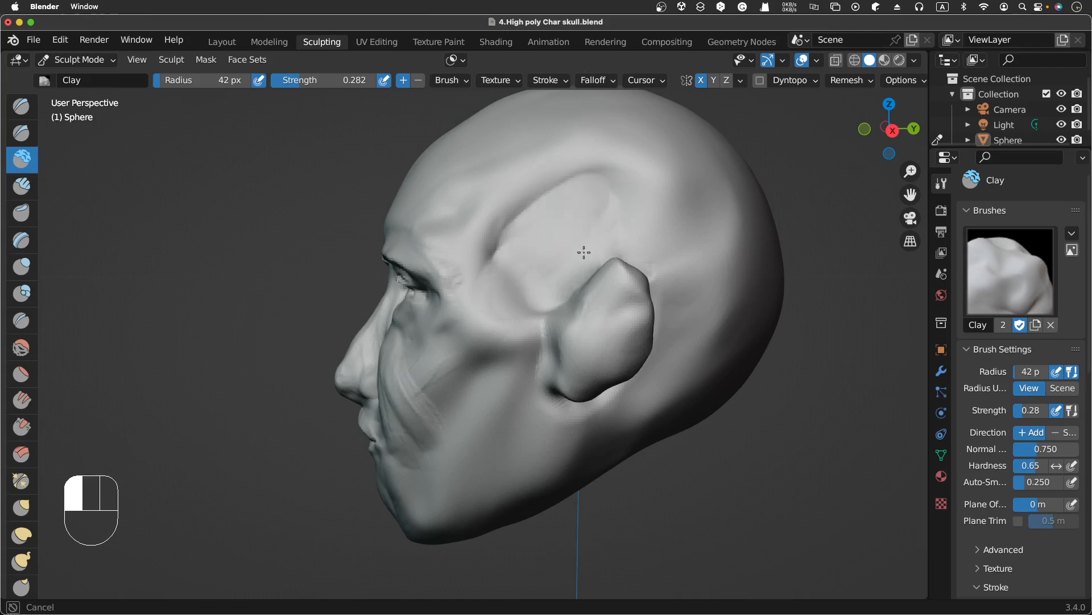
pyautogui.moveTo(597, 198); pyautogui.dragTo(604, 184)
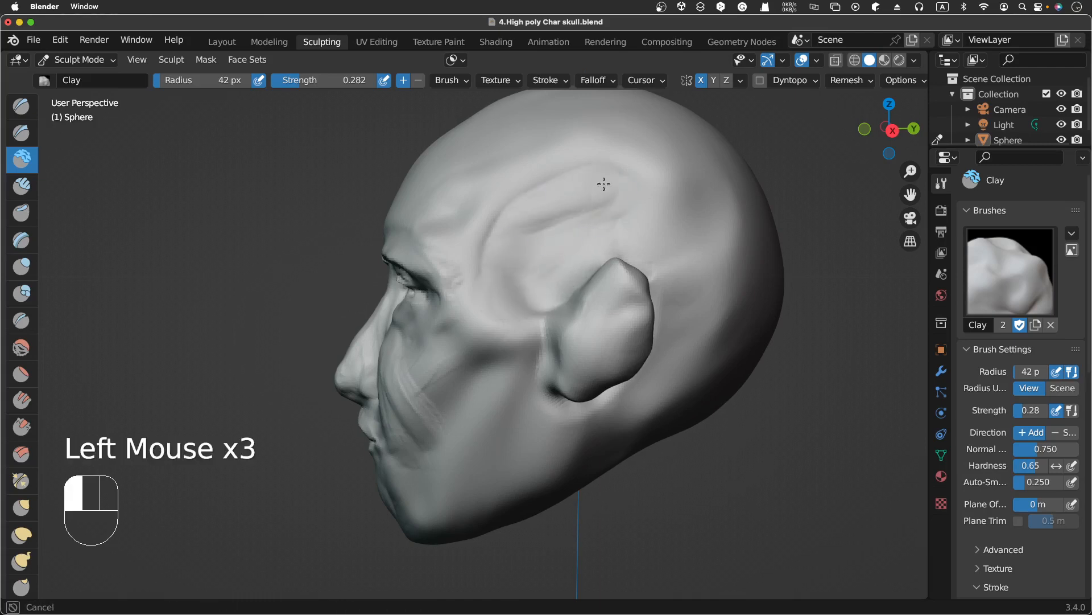
pyautogui.moveTo(578, 266); pyautogui.dragTo(532, 239)
# Build up the temple above the ear with Clay Strips strokes at 0.224 strength
pyautogui.click(21, 185)
pyautogui.click(531, 280)
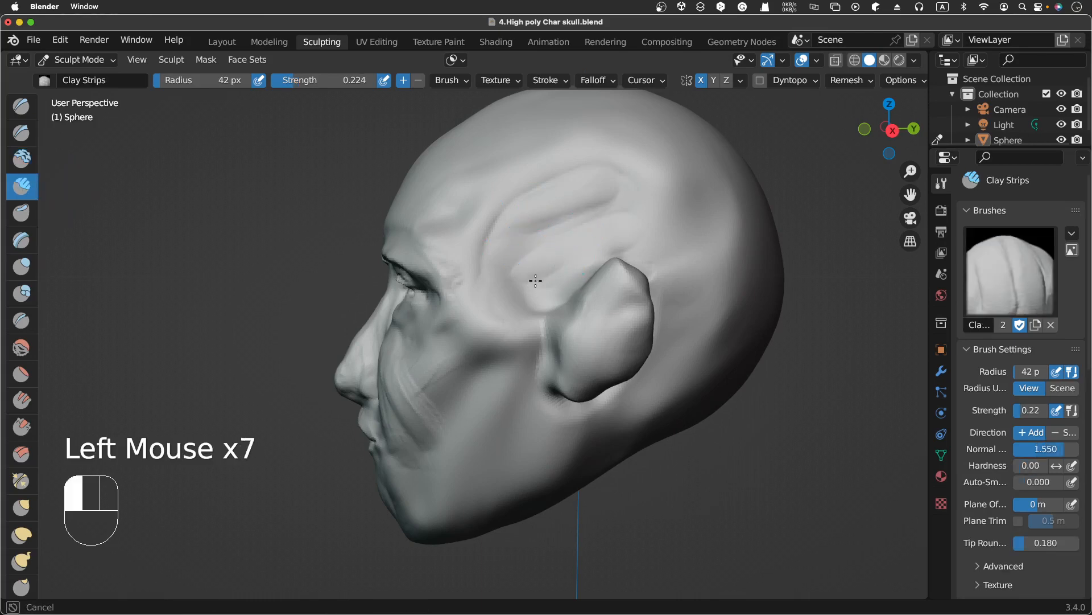
pyautogui.click(535, 293)
pyautogui.moveTo(547, 214); pyautogui.dragTo(512, 245)
pyautogui.moveTo(535, 222); pyautogui.dragTo(501, 256)
pyautogui.moveTo(512, 245); pyautogui.dragTo(497, 259)
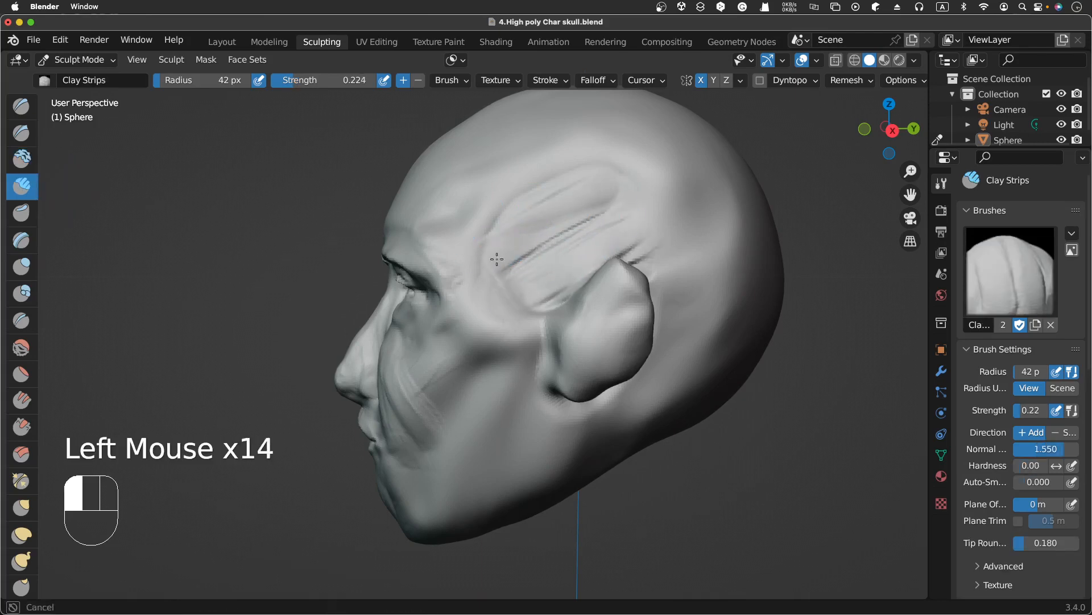
pyautogui.moveTo(607, 252); pyautogui.dragTo(648, 210)
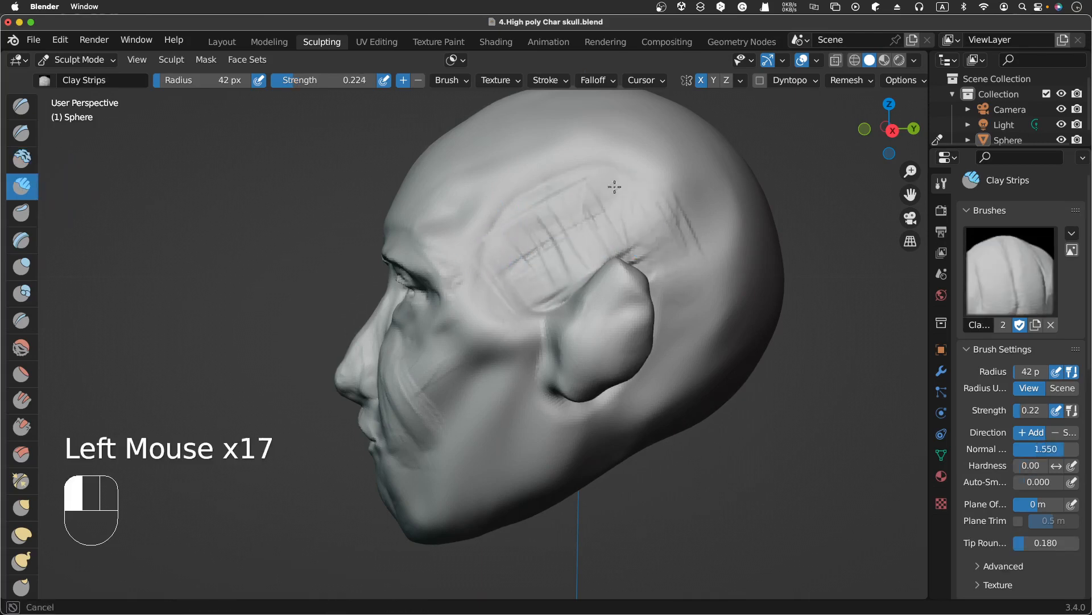
# Layer crossing Clay Strips strokes over the temple down to where it meets the front of the ear
pyautogui.moveTo(562, 216); pyautogui.dragTo(535, 250)
pyautogui.moveTo(574, 205); pyautogui.dragTo(547, 256)
pyautogui.moveTo(586, 210)
pyautogui.mouseDown()
pyautogui.moveTo(607, 242)
pyautogui.moveTo(524, 254)
pyautogui.moveTo(546, 285)
pyautogui.moveTo(522, 283)
pyautogui.moveTo(548, 245)
pyautogui.moveTo(517, 287)
pyautogui.mouseUp()
pyautogui.moveTo(620, 205)
pyautogui.mouseDown(button='middle')
pyautogui.moveTo(639, 195)
pyautogui.moveTo(649, 205)
pyautogui.mouseUp(button='middle')
pyautogui.moveTo(573, 272)
pyautogui.mouseDown()
pyautogui.moveTo(580, 284)
pyautogui.moveTo(563, 279)
pyautogui.mouseUp()
pyautogui.moveTo(569, 267)
pyautogui.mouseDown()
pyautogui.moveTo(548, 273)
pyautogui.moveTo(600, 267)
pyautogui.mouseUp()
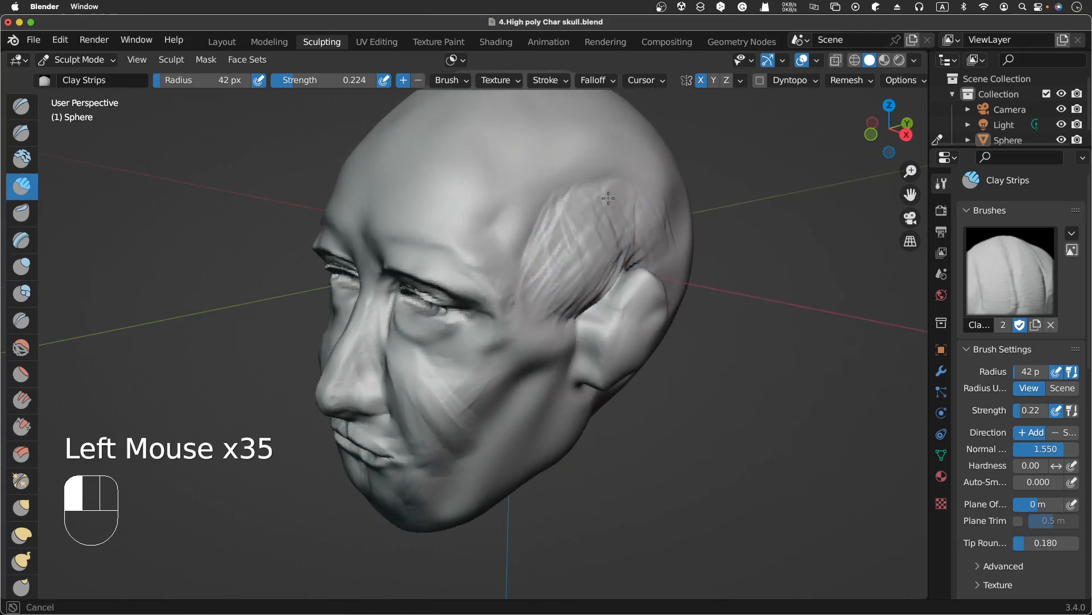
pyautogui.moveTo(536, 237); pyautogui.dragTo(534, 240)
# Fill the outer temple beside the brow with Clay Strips, matching its contour to the front view
pyautogui.hscroll(-10, 534, 241)
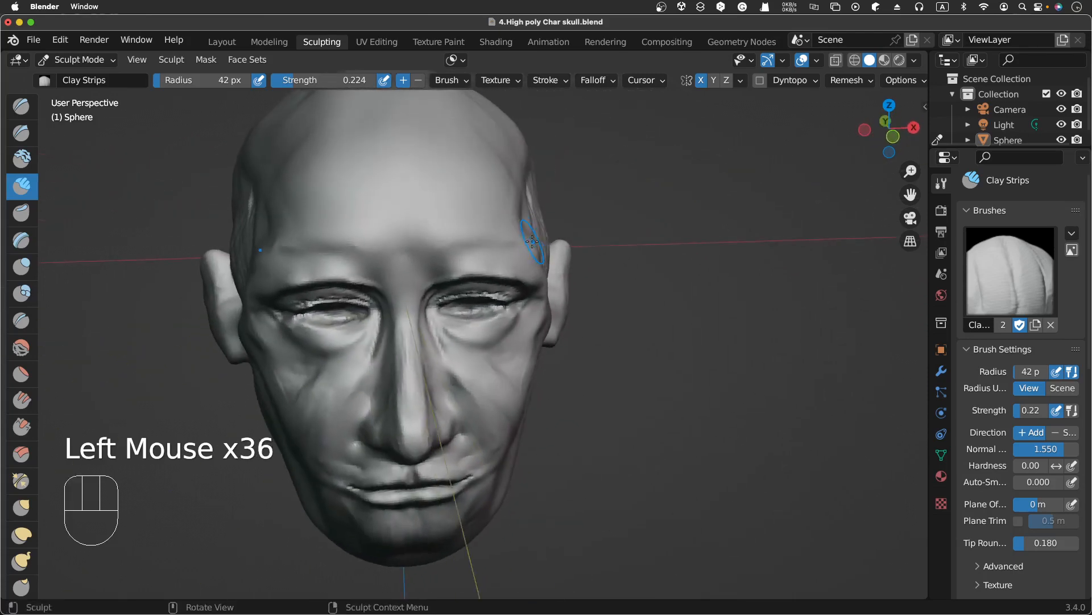
pyautogui.hscroll(2, 532, 241)
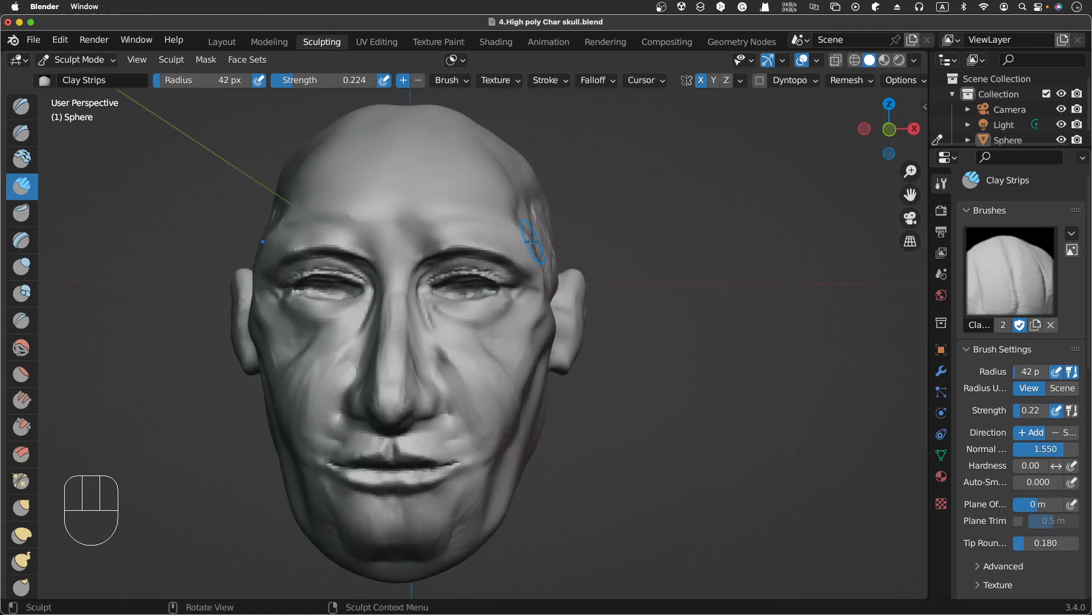
pyautogui.moveTo(532, 239)
pyautogui.mouseDown()
pyautogui.moveTo(533, 219)
pyautogui.moveTo(551, 210)
pyautogui.moveTo(526, 225)
pyautogui.moveTo(538, 244)
pyautogui.mouseUp()
pyautogui.hscroll(10, 549, 210)
pyautogui.moveTo(538, 243); pyautogui.dragTo(536, 260)
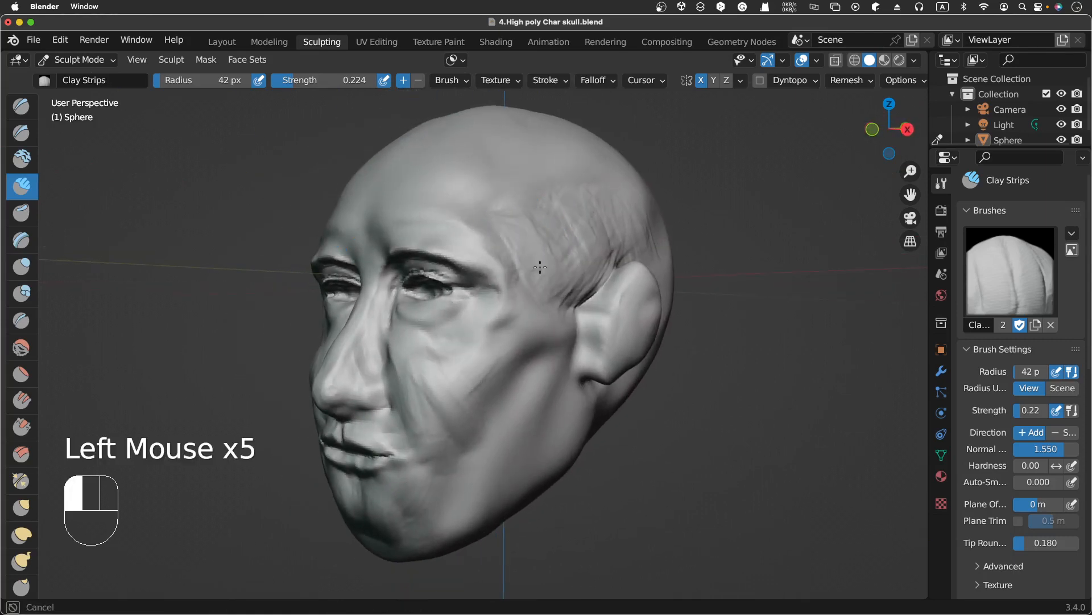
# Blend the upper temple from above the ear forward to the forehead with Clay Strips
pyautogui.hscroll(10, 630, 230)
pyautogui.moveTo(623, 215)
pyautogui.mouseDown()
pyautogui.moveTo(637, 250)
pyautogui.moveTo(598, 248)
pyautogui.mouseUp()
pyautogui.moveTo(586, 242)
pyautogui.mouseDown()
pyautogui.moveTo(570, 235)
pyautogui.moveTo(584, 231)
pyautogui.mouseUp()
pyautogui.moveTo(584, 231)
pyautogui.mouseDown()
pyautogui.moveTo(579, 206)
pyautogui.moveTo(514, 213)
pyautogui.mouseUp()
pyautogui.moveTo(495, 199); pyautogui.dragTo(480, 209)
pyautogui.moveTo(481, 209)
pyautogui.mouseDown()
pyautogui.moveTo(477, 195)
pyautogui.moveTo(455, 219)
pyautogui.mouseUp()
# Add Clay Strips strokes around the temple's front edge and on the skull above and behind the ear
pyautogui.moveTo(450, 208)
pyautogui.mouseDown()
pyautogui.moveTo(438, 217)
pyautogui.moveTo(447, 244)
pyautogui.mouseUp()
pyautogui.moveTo(447, 239); pyautogui.dragTo(486, 279)
pyautogui.moveTo(472, 268); pyautogui.dragTo(449, 228)
pyautogui.moveTo(456, 233); pyautogui.dragTo(449, 215)
pyautogui.moveTo(449, 214); pyautogui.dragTo(505, 192)
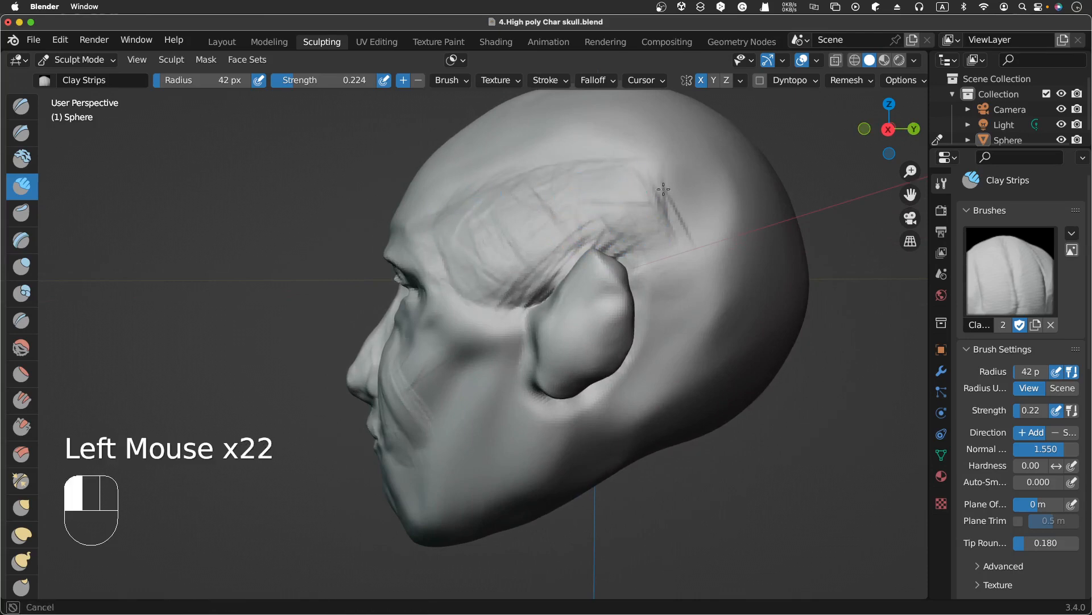
pyautogui.moveTo(663, 189); pyautogui.dragTo(677, 227)
pyautogui.moveTo(660, 187); pyautogui.dragTo(692, 253)
# Smooth the clay strokes across the temple and around the top of the ear at 0.367 strength
pyautogui.click(22, 347)
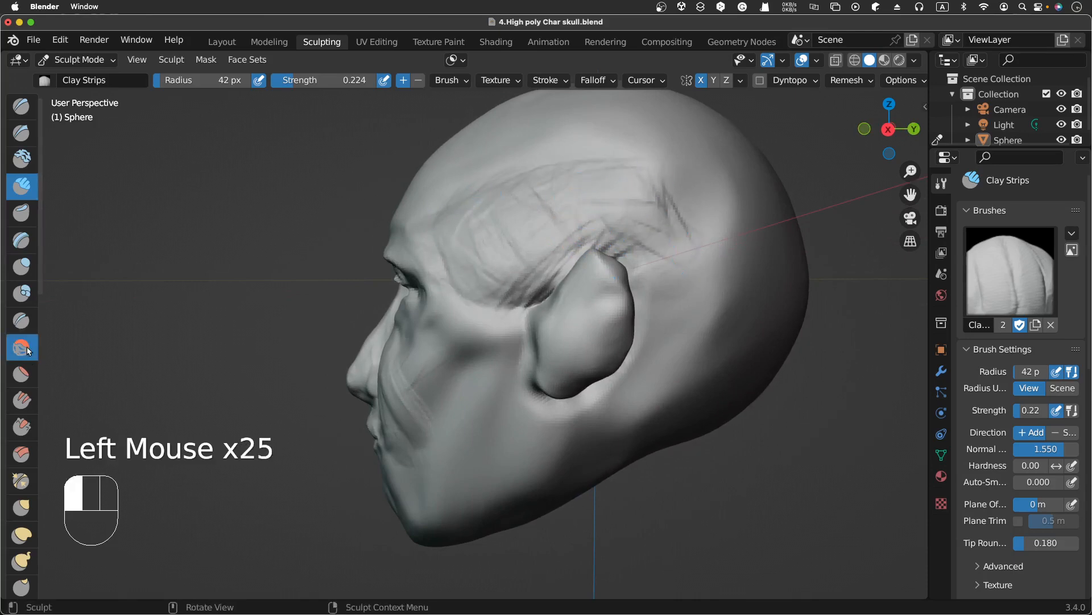
pyautogui.moveTo(531, 205); pyautogui.dragTo(506, 202)
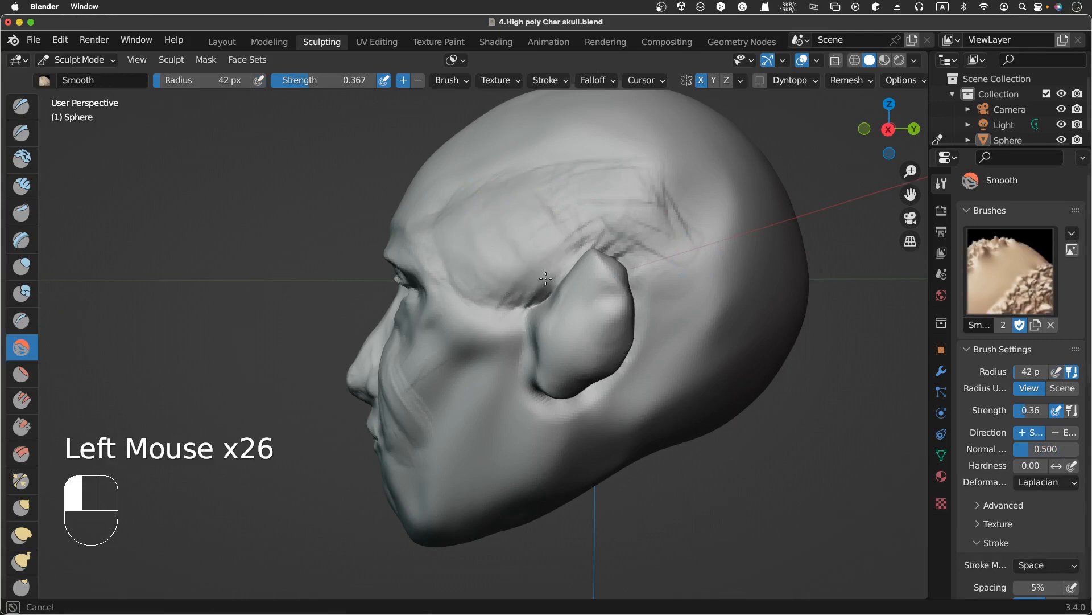
pyautogui.moveTo(520, 248); pyautogui.dragTo(565, 225)
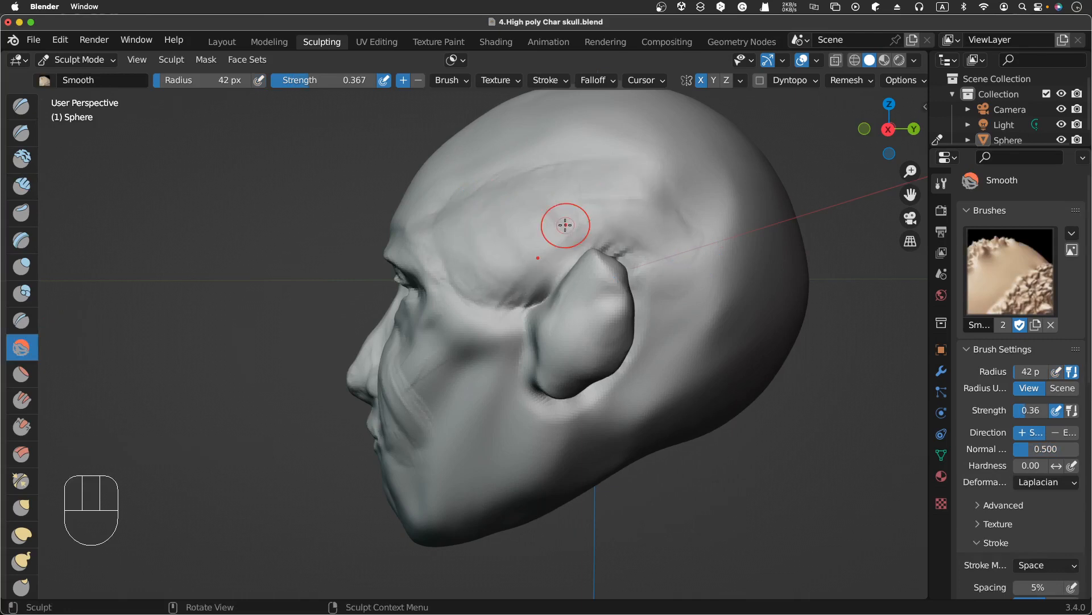
pyautogui.moveTo(441, 251); pyautogui.dragTo(435, 243)
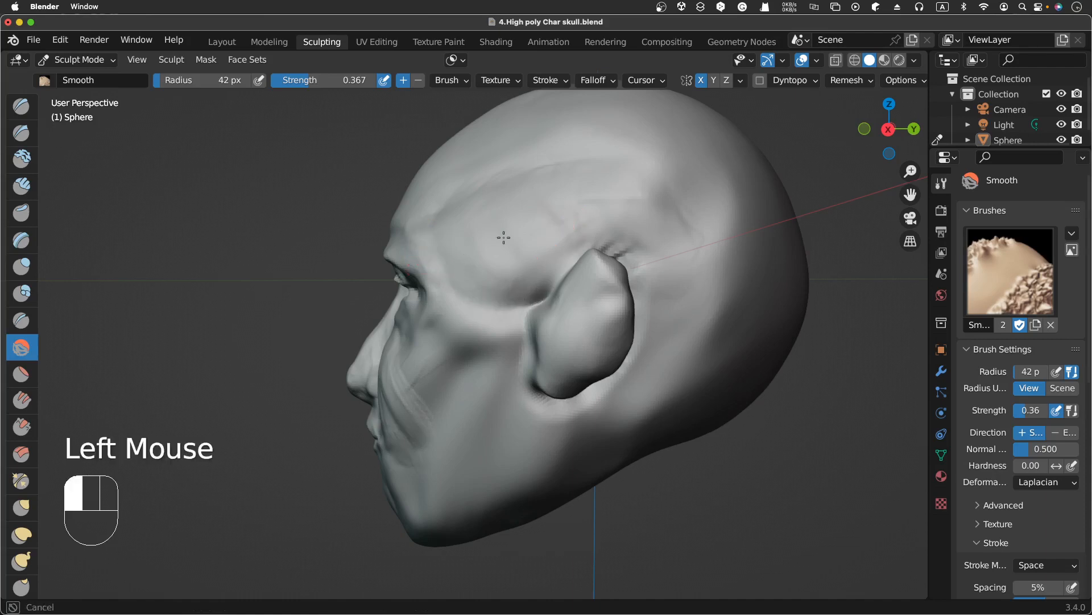
pyautogui.moveTo(631, 216); pyautogui.dragTo(768, 241)
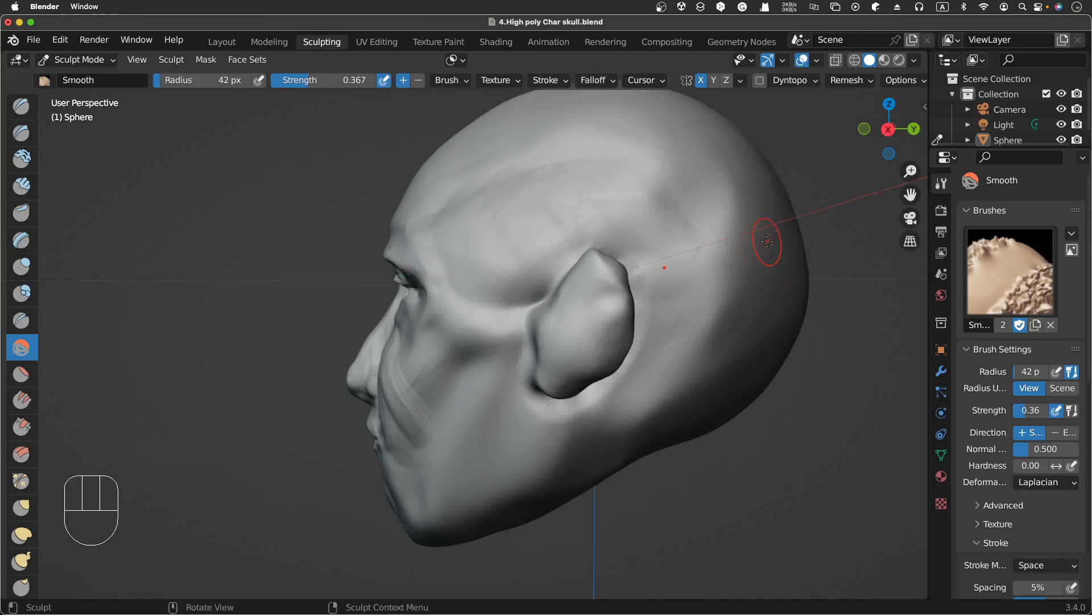
# Turn off Shadow in the viewport shading options
pyautogui.click(914, 62)
pyautogui.click(826, 364)
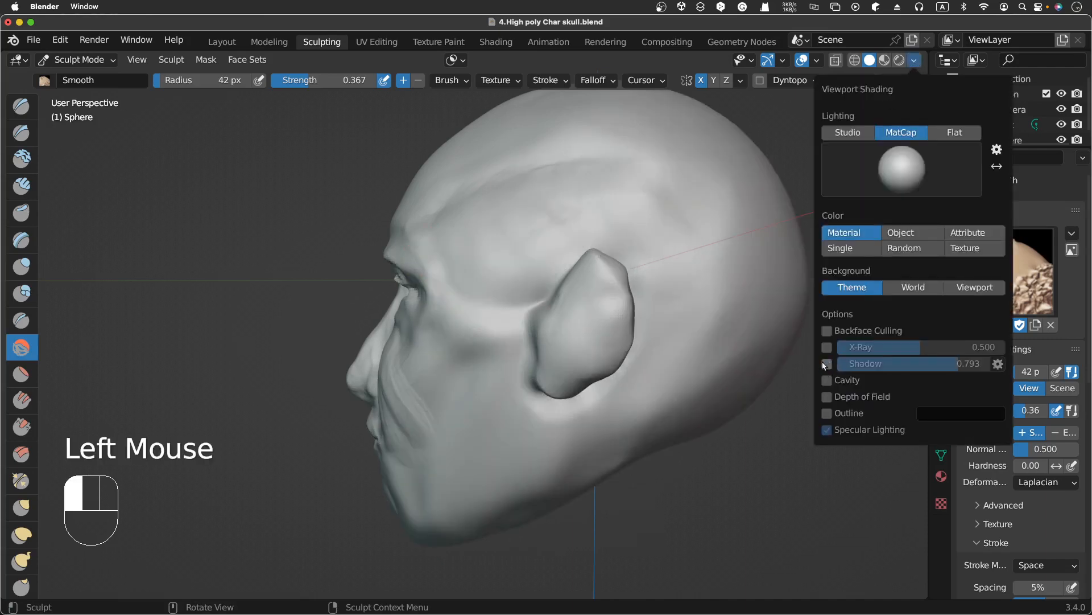
pyautogui.click(827, 364)
pyautogui.click(826, 364)
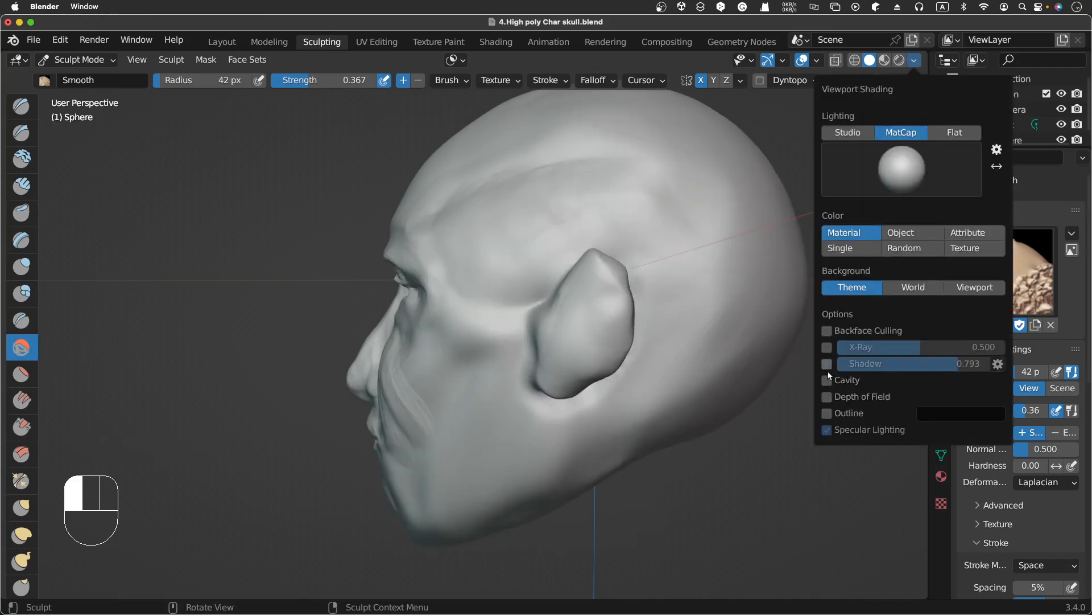
# Examine the head's overall proportions and the ears from three-quarter and front views at a smaller scale
pyautogui.hscroll(-8, 740, 473)
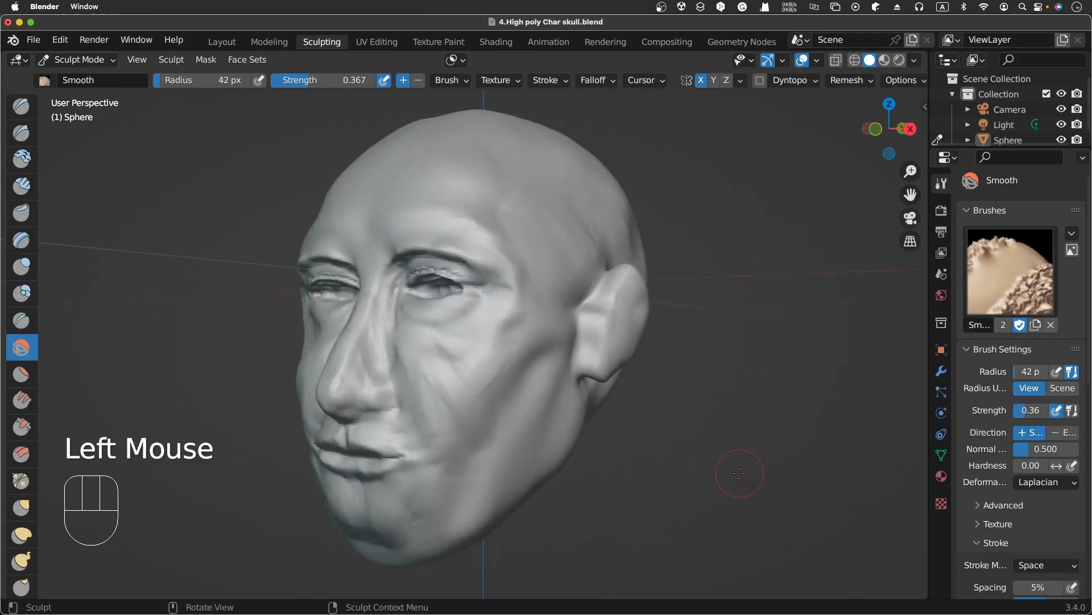
pyautogui.hscroll(-4, 740, 472)
pyautogui.hscroll(-3, 739, 473)
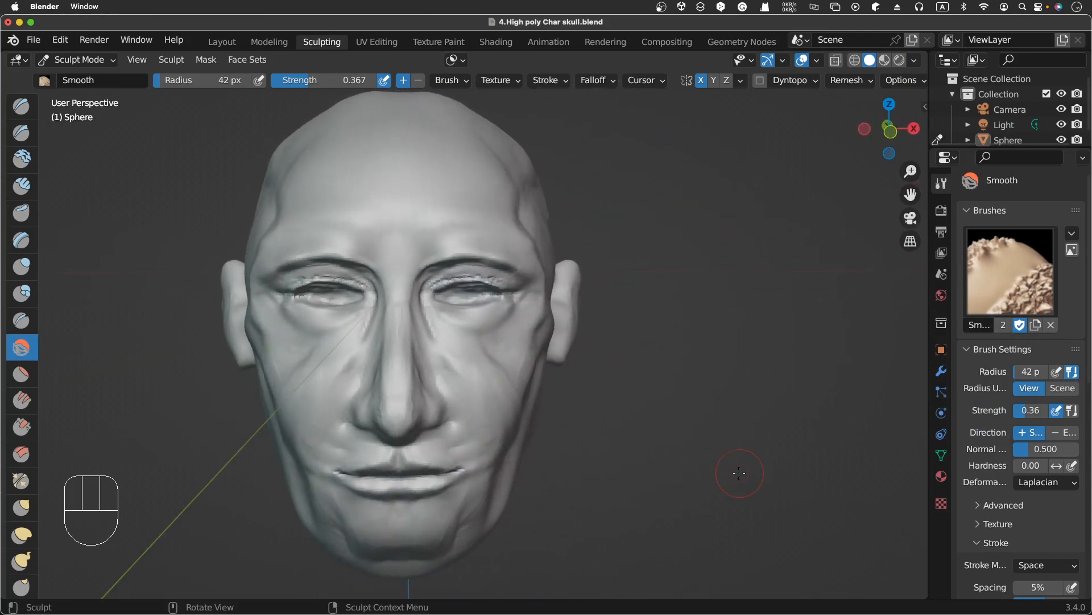
pyautogui.keyDown('ctrl'); pyautogui.moveTo(739, 472); pyautogui.dragTo(713, 472, button='middle'); pyautogui.keyUp('ctrl')
pyautogui.scroll(-3, 712, 473)
pyautogui.hscroll(3, 712, 473)
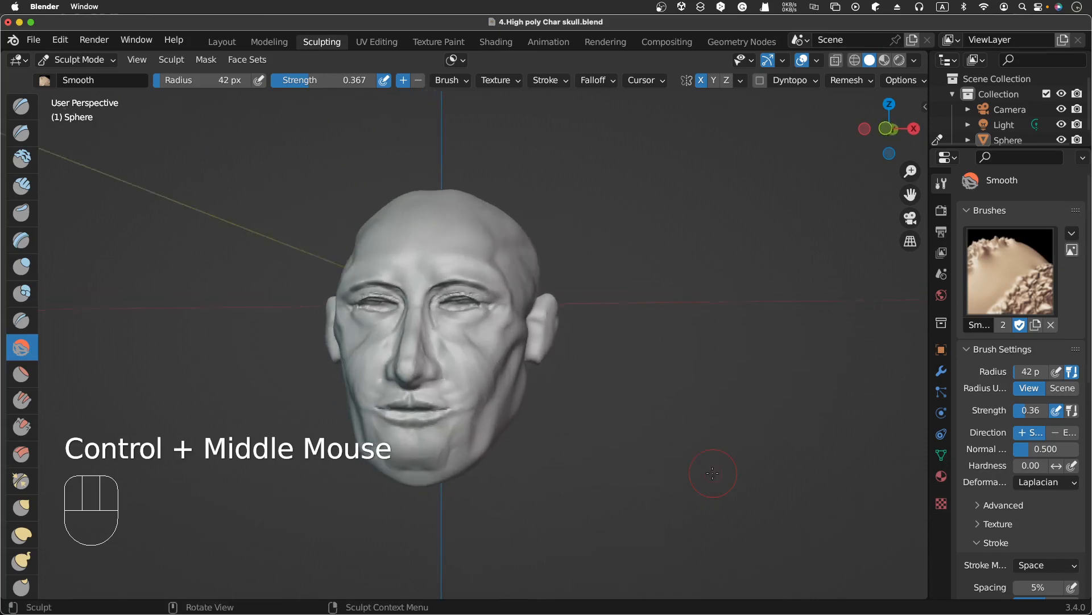
pyautogui.hscroll(-3, 712, 473)
pyautogui.scroll(-2, 712, 473)
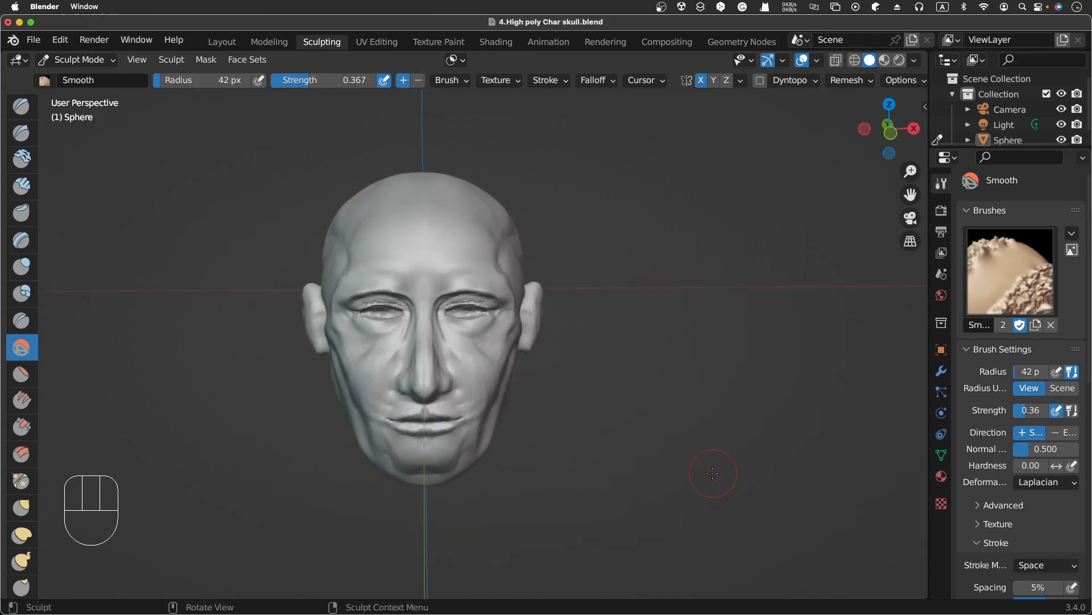
# Examine the head's profile and the ears' placement from the front, both sides and behind
pyautogui.hscroll(-5, 712, 473)
pyautogui.hscroll(-5, 713, 473)
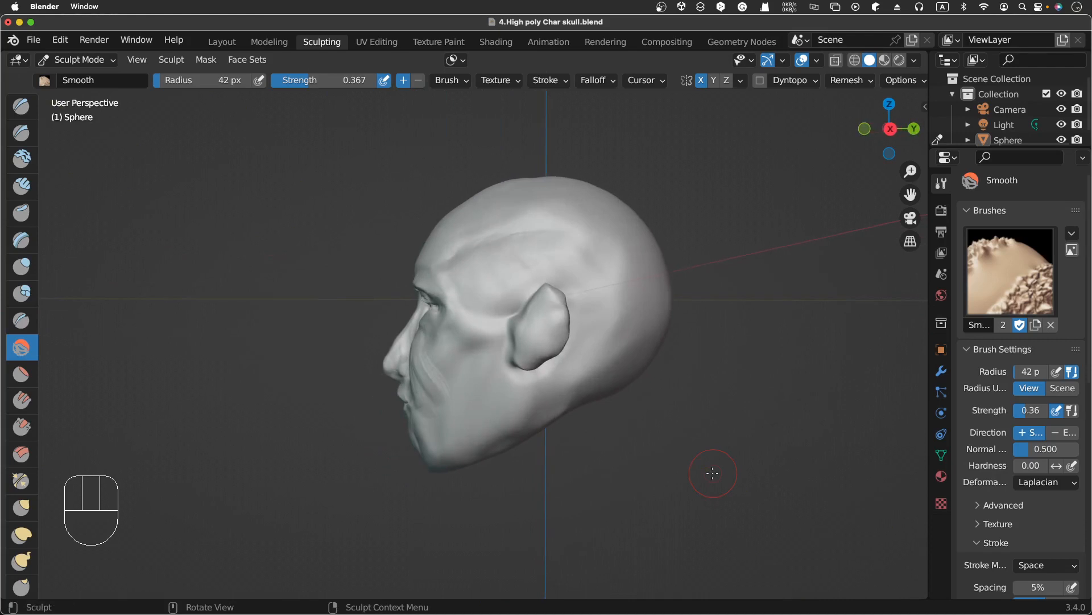
pyautogui.hscroll(-4, 713, 473)
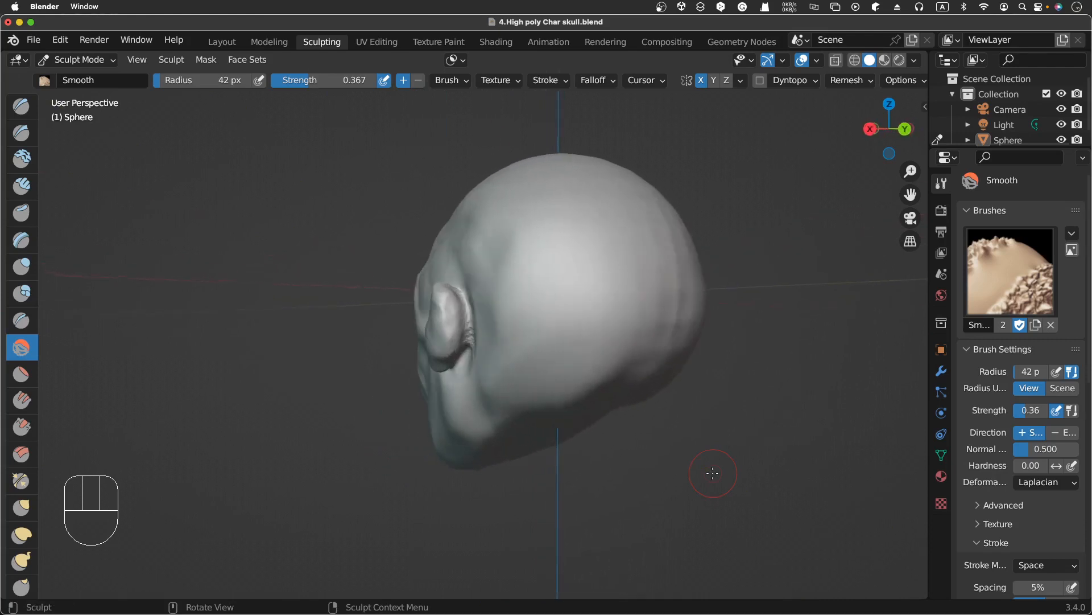
pyautogui.hscroll(4, 713, 473)
pyautogui.hscroll(5, 712, 473)
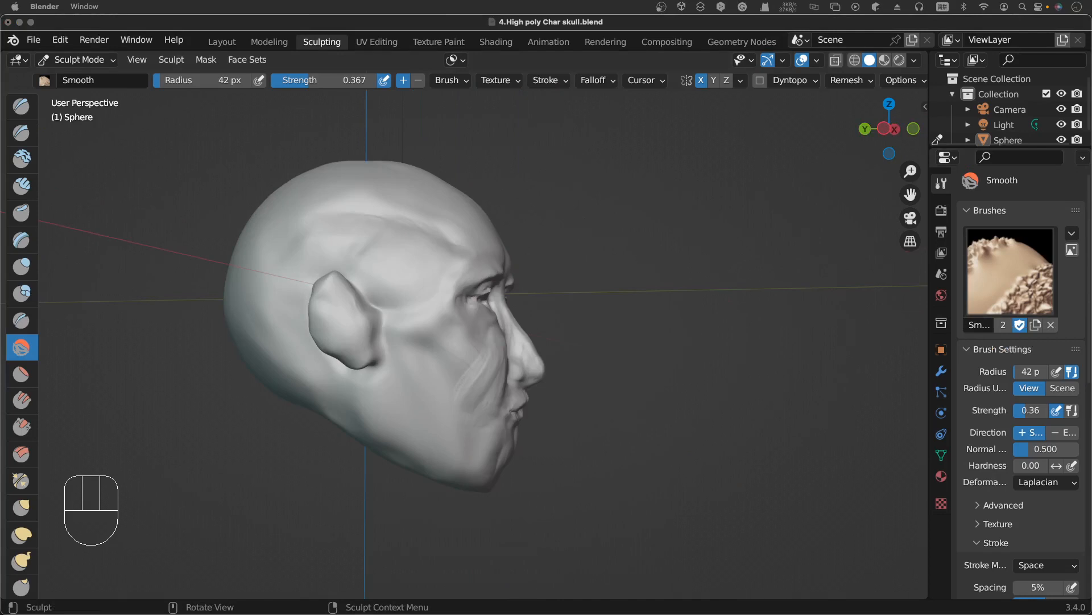
pyautogui.click(695, 344)
pyautogui.hscroll(8, 554, 325)
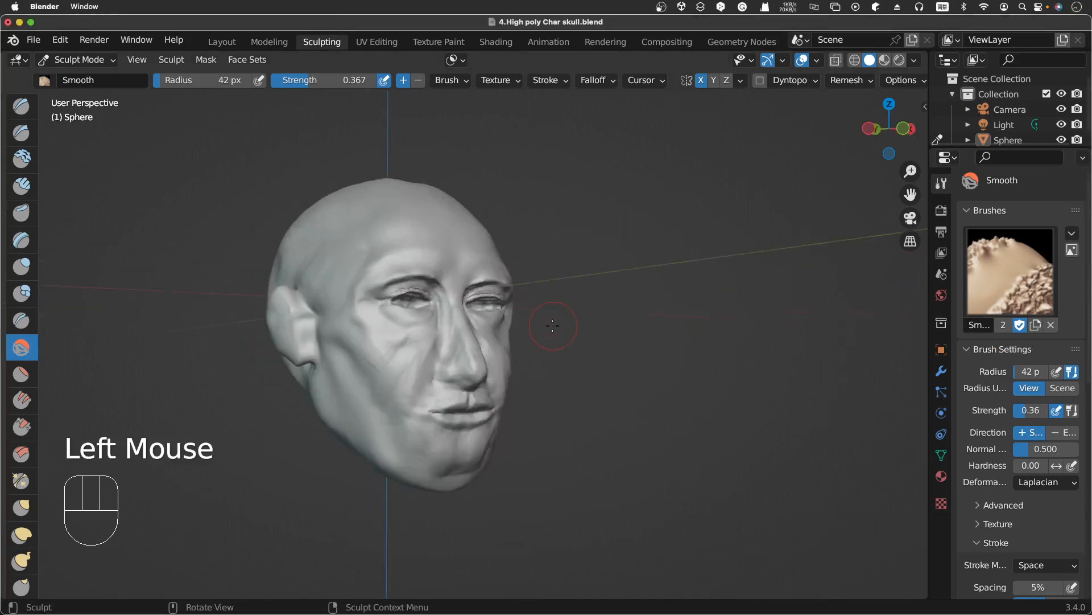
pyautogui.hscroll(4, 552, 326)
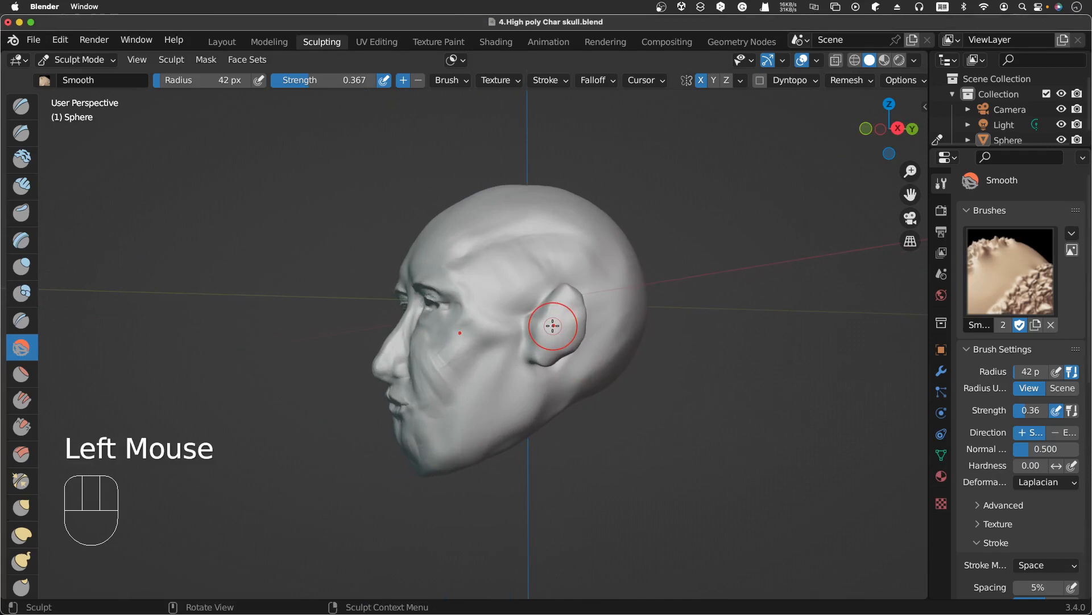
pyautogui.hscroll(2, 553, 325)
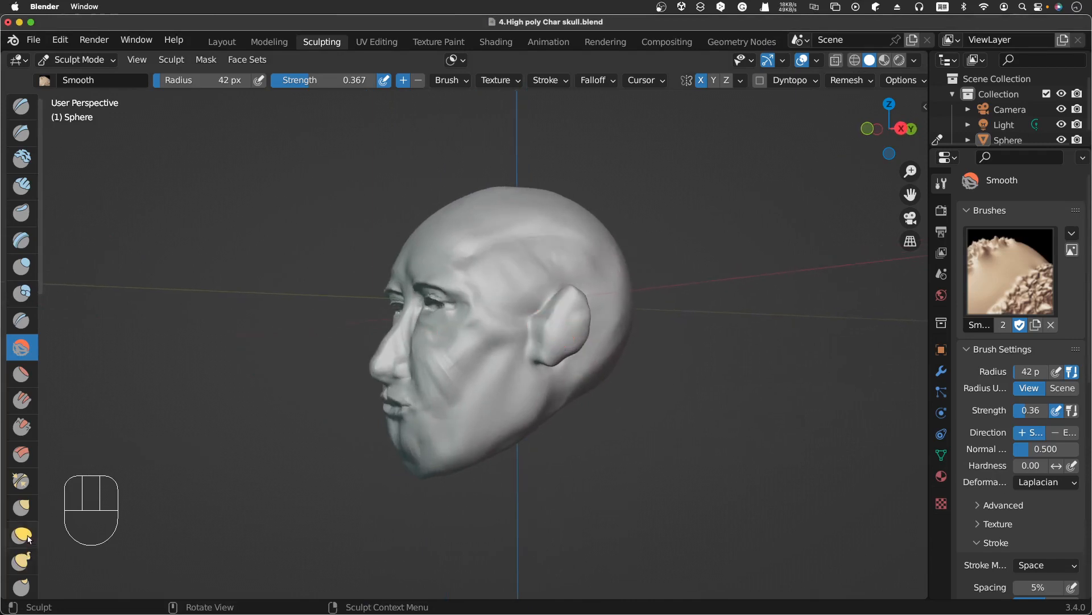
# Reshape the earlobe and the lower rear edge of the ear with the Grab brush
pyautogui.click(22, 506)
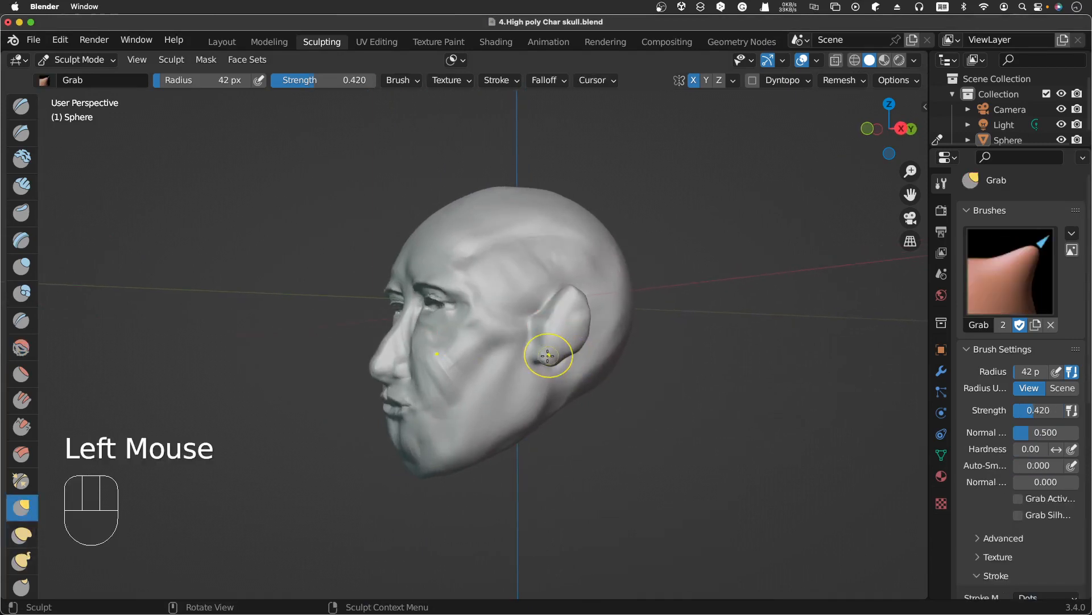
pyautogui.moveTo(548, 355); pyautogui.dragTo(559, 364)
pyautogui.moveTo(559, 364); pyautogui.dragTo(563, 360)
pyautogui.moveTo(564, 361)
pyautogui.mouseDown()
pyautogui.moveTo(576, 345)
pyautogui.moveTo(564, 349)
pyautogui.mouseUp()
pyautogui.moveTo(564, 349); pyautogui.dragTo(566, 348, button='middle')
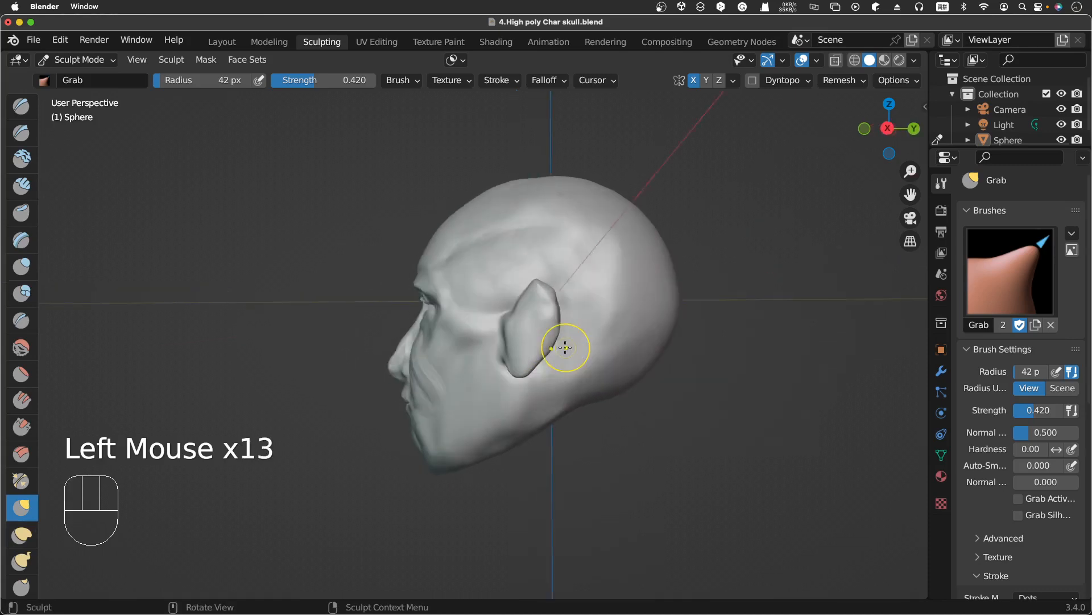
# Push the pointed top of the ear into a rounder contour with the Grab brush
pyautogui.hscroll(-2, 566, 348)
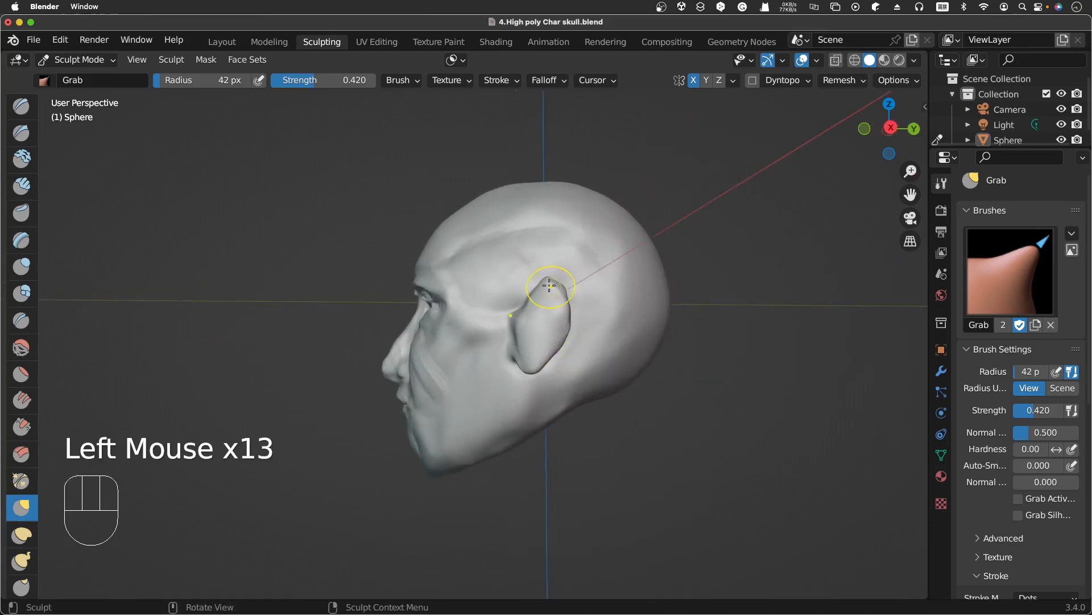
pyautogui.moveTo(549, 285)
pyautogui.mouseDown()
pyautogui.moveTo(546, 293)
pyautogui.moveTo(548, 284)
pyautogui.mouseUp()
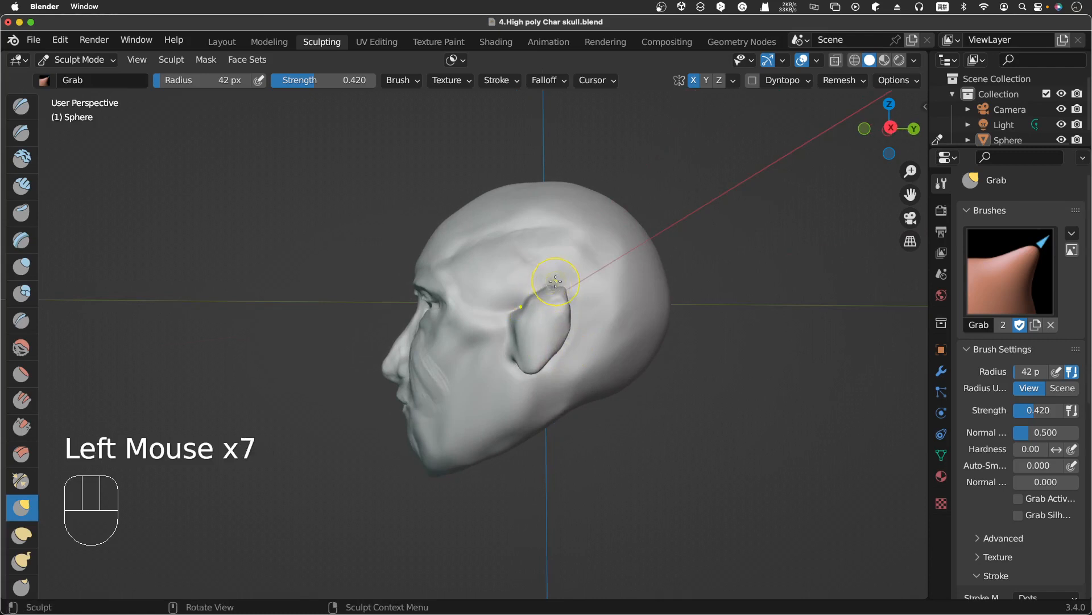
pyautogui.moveTo(555, 281); pyautogui.dragTo(532, 291, button='middle')
pyautogui.click(540, 289)
pyautogui.moveTo(541, 289); pyautogui.dragTo(541, 285)
pyautogui.click(539, 286)
pyautogui.click(535, 287)
pyautogui.moveTo(534, 289); pyautogui.dragTo(549, 266)
pyautogui.click(542, 290)
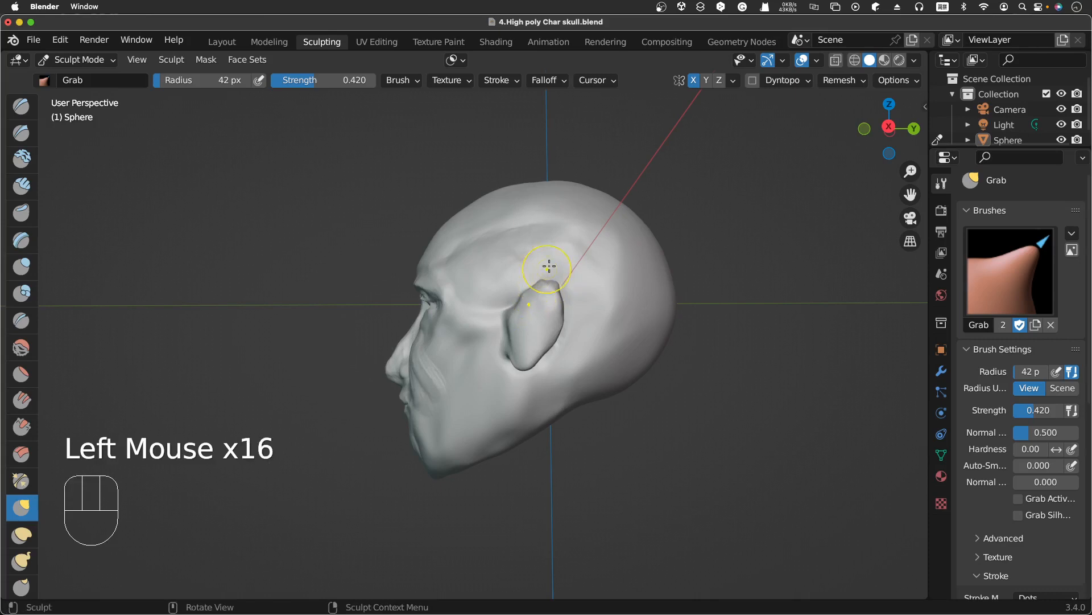
# Pull the ear's upper rear corner into a fuller curve with the Grab brush, working at a closer scale
pyautogui.keyDown('ctrl'); pyautogui.moveTo(554, 268); pyautogui.dragTo(621, 228, button='middle'); pyautogui.keyUp('ctrl')
pyautogui.moveTo(621, 227); pyautogui.dragTo(611, 243)
pyautogui.moveTo(611, 244); pyautogui.dragTo(609, 237)
pyautogui.moveTo(608, 242); pyautogui.dragTo(614, 217)
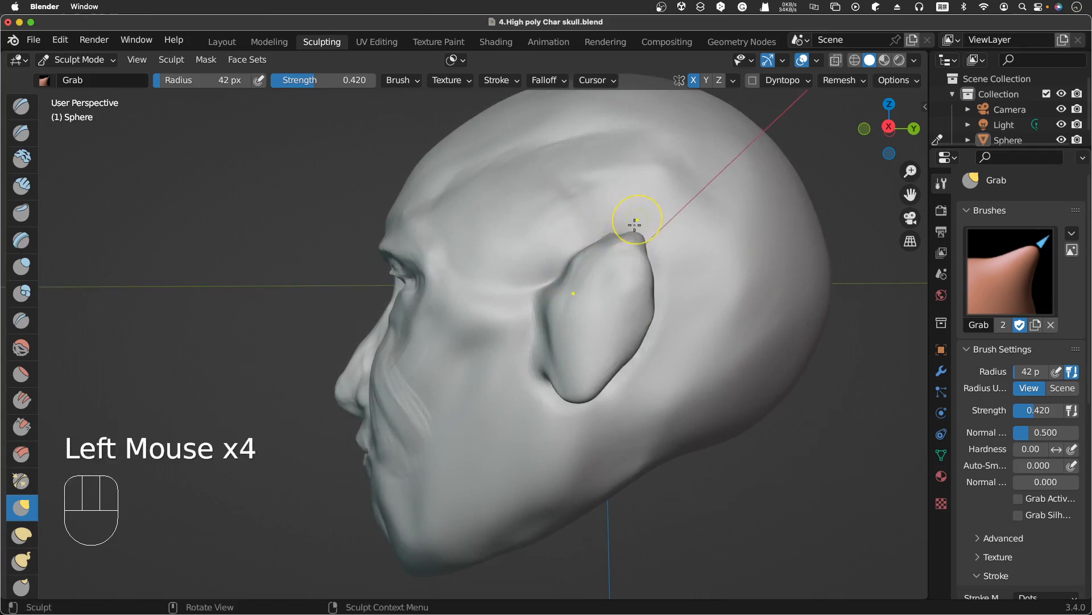
pyautogui.scroll(3, 644, 220)
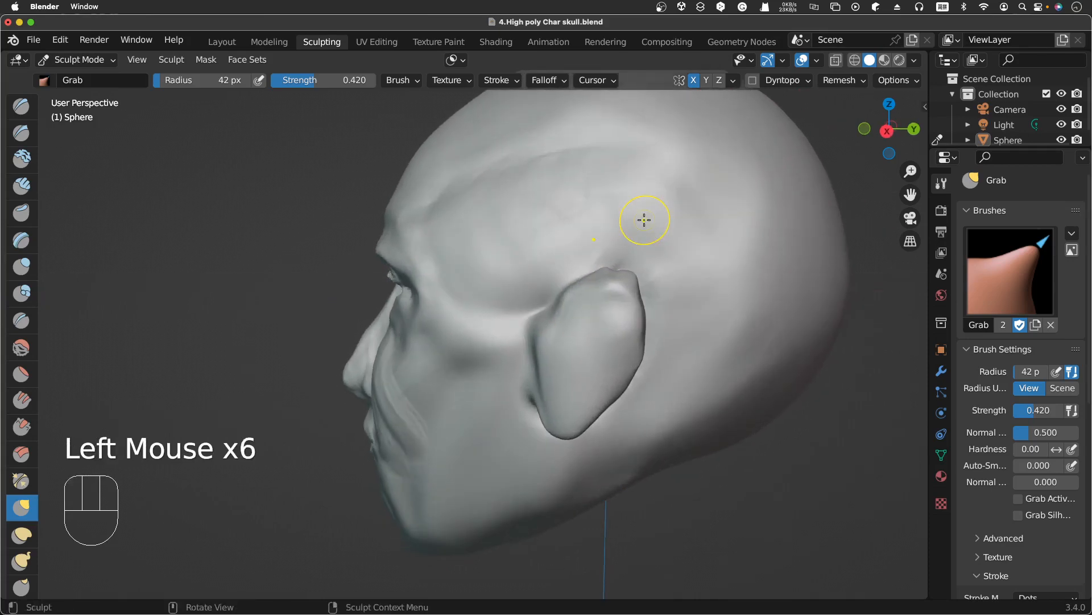
pyautogui.scroll(-4, 645, 220)
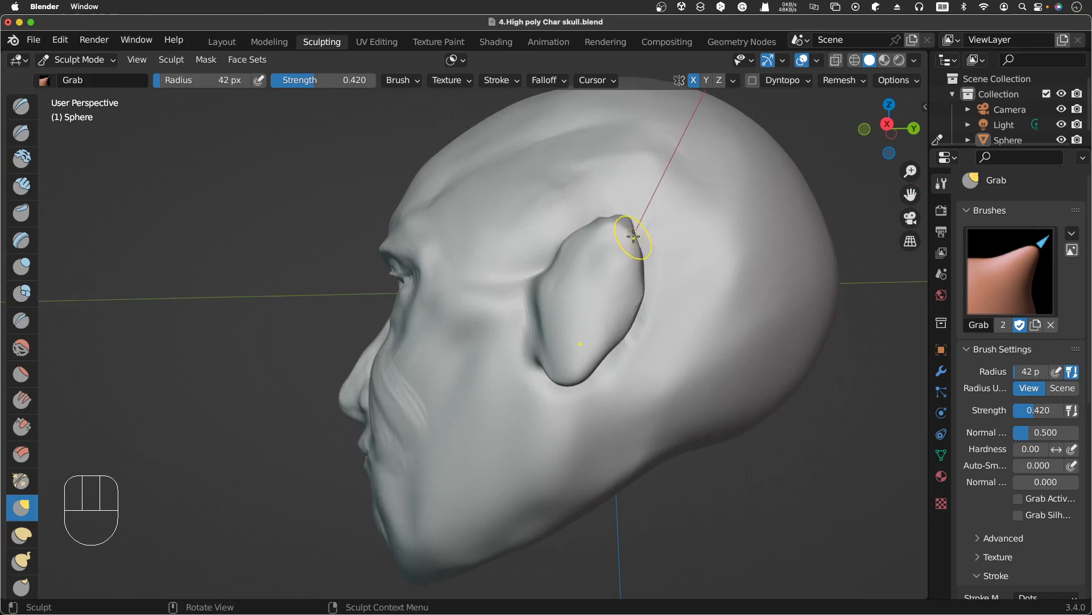
pyautogui.moveTo(639, 230); pyautogui.dragTo(635, 235)
pyautogui.moveTo(637, 232); pyautogui.dragTo(637, 236)
# Carve a shallow hollow into the ear's outer face with subtractive Clay brush strokes, leaving the rim raised
pyautogui.hscroll(-8, 644, 230)
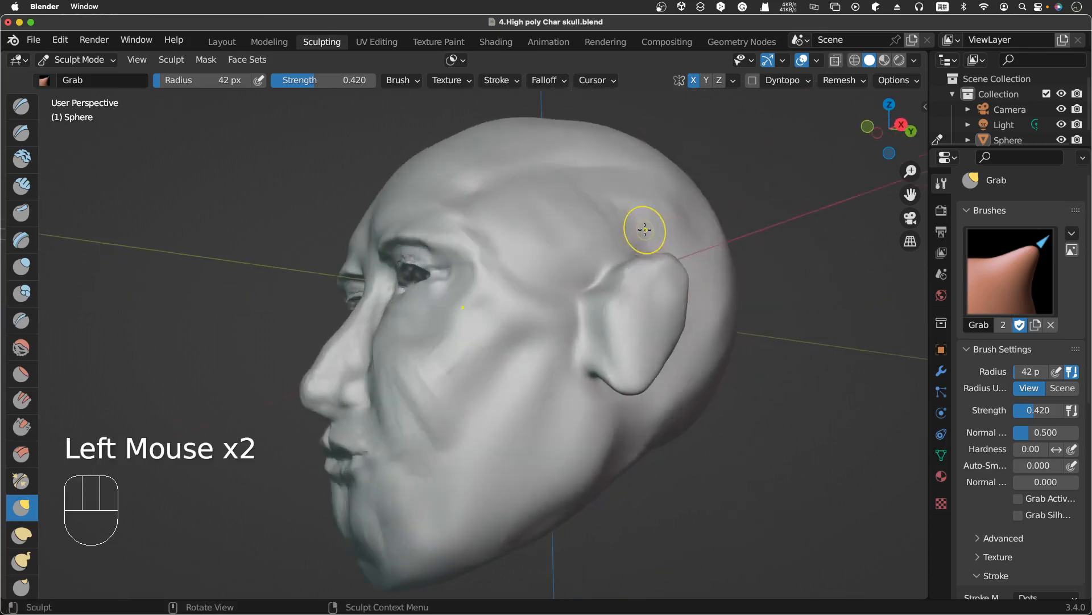
pyautogui.hscroll(-3, 645, 230)
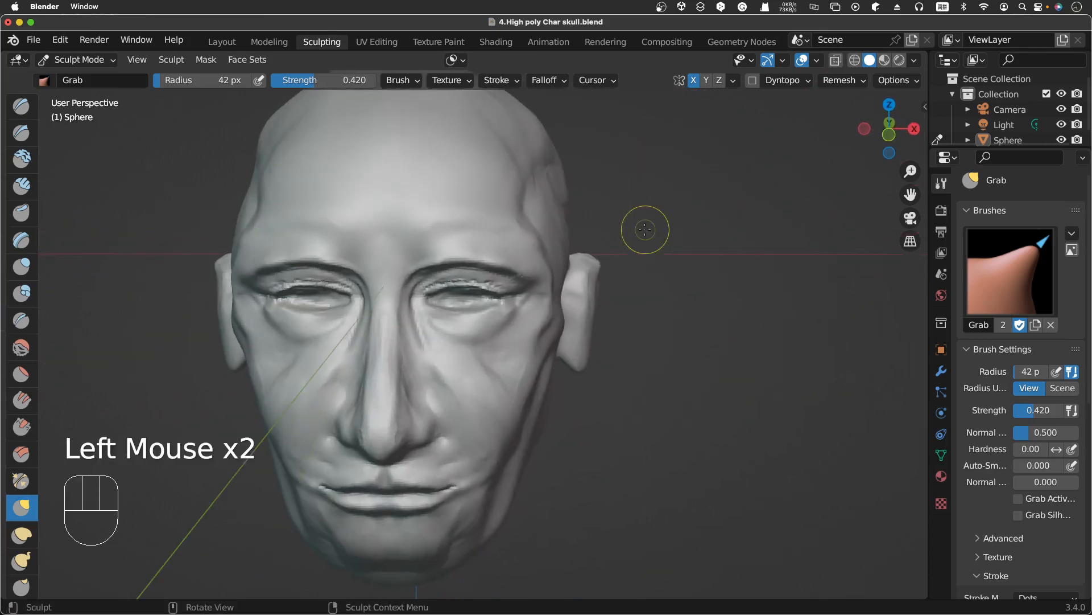
pyautogui.hscroll(-6, 644, 229)
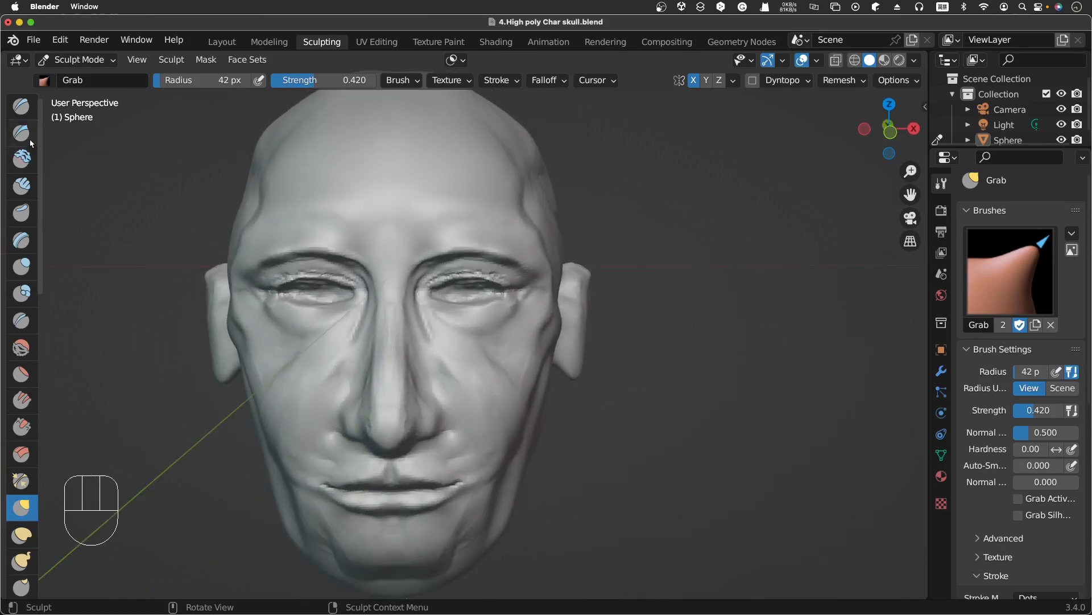
pyautogui.click(29, 161)
pyautogui.hscroll(-2, 175, 289)
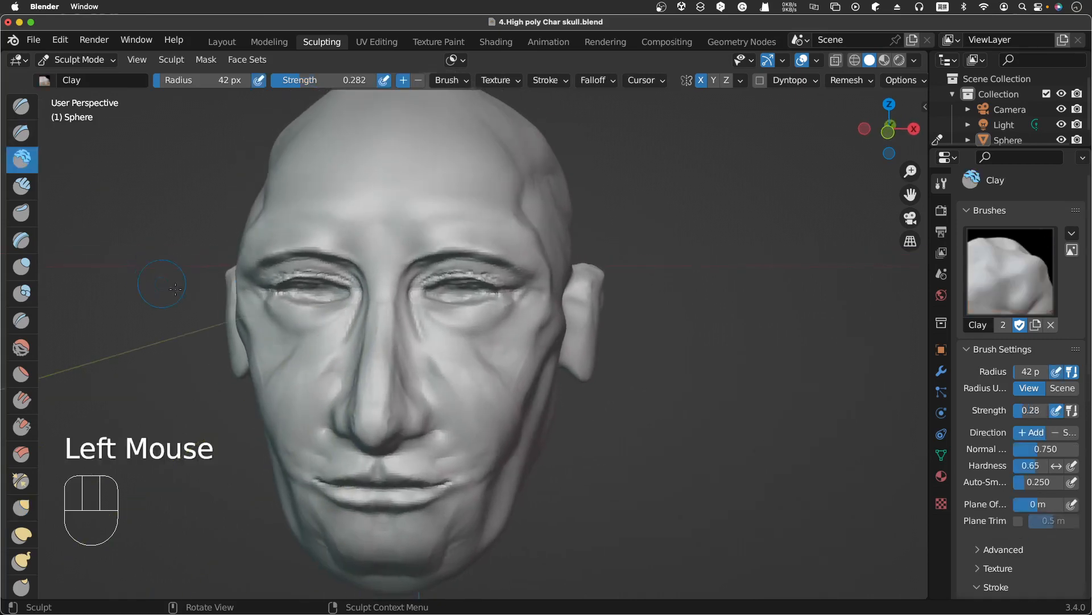
pyautogui.hscroll(-5, 622, 365)
pyautogui.click(656, 312)
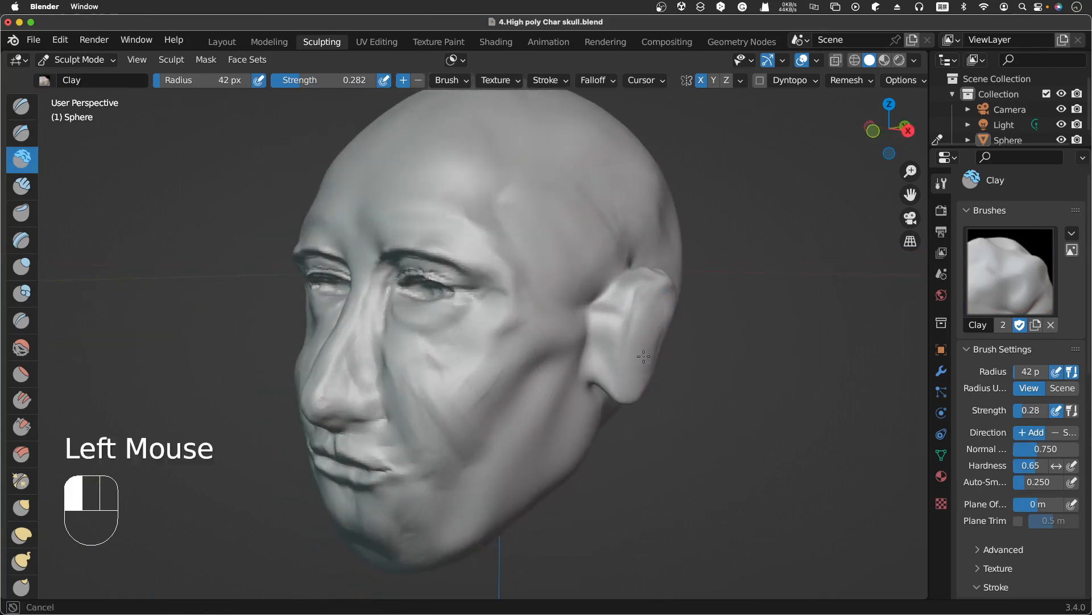
pyautogui.keyDown('ctrl'); pyautogui.click(654, 319); pyautogui.keyUp('ctrl')
pyautogui.keyDown('ctrl'); pyautogui.click(655, 321); pyautogui.keyUp('ctrl')
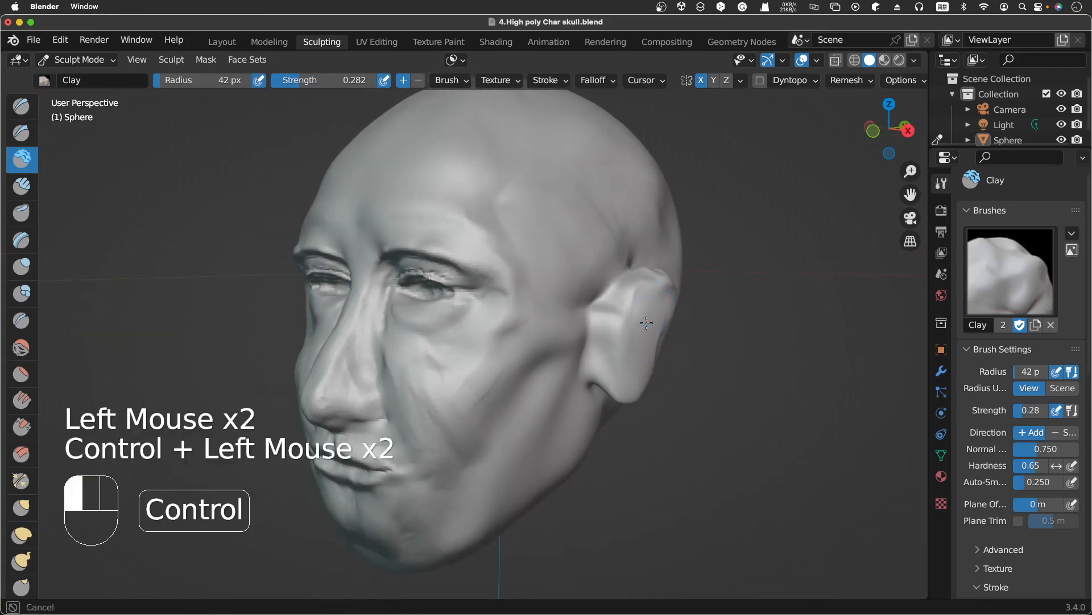
pyautogui.keyDown('ctrl'); pyautogui.click(652, 330); pyautogui.keyUp('ctrl')
pyautogui.keyDown('ctrl'); pyautogui.click(645, 348); pyautogui.keyUp('ctrl')
pyautogui.keyDown('ctrl'); pyautogui.click(637, 365); pyautogui.keyUp('ctrl')
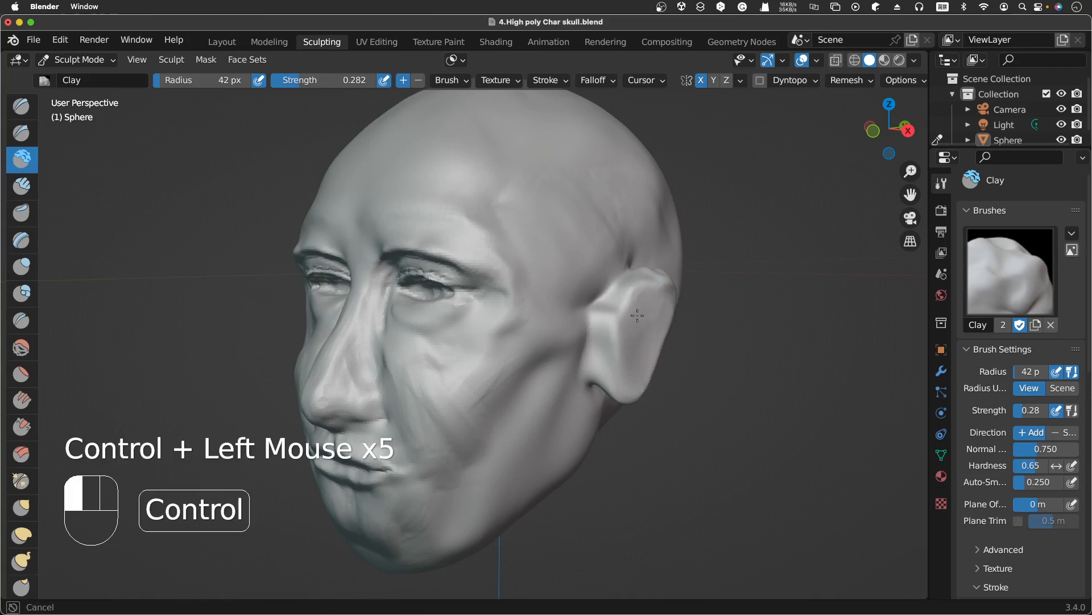
# Deepen the ear's inner hollow along its rear rim with subtractive Clay strokes from the side
pyautogui.hscroll(-5, 637, 363)
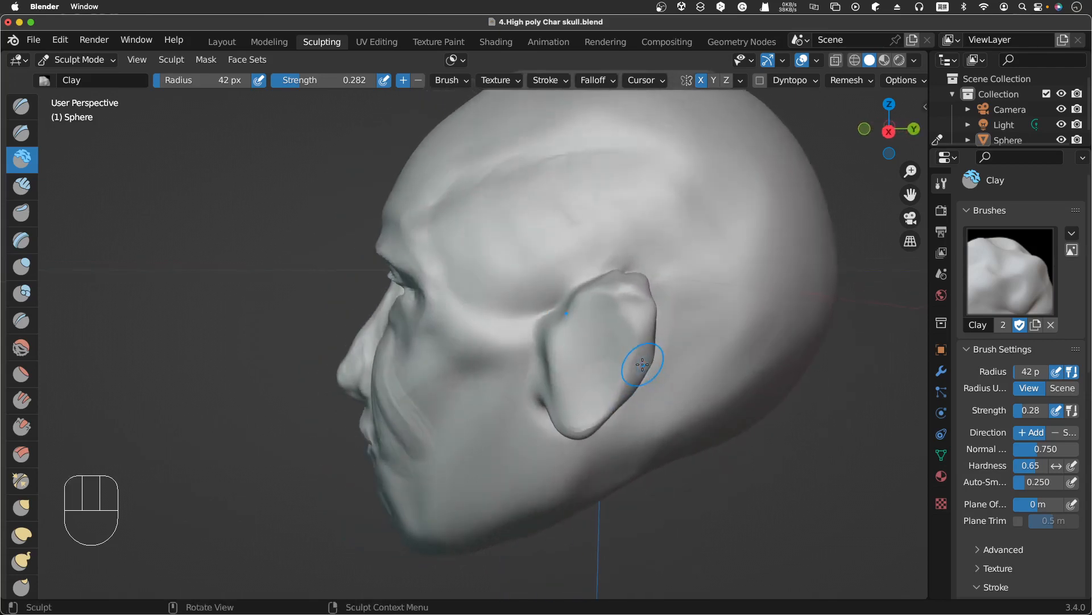
pyautogui.scroll(2, 643, 364)
pyautogui.keyDown('ctrl'); pyautogui.moveTo(634, 309); pyautogui.dragTo(641, 307); pyautogui.keyUp('ctrl')
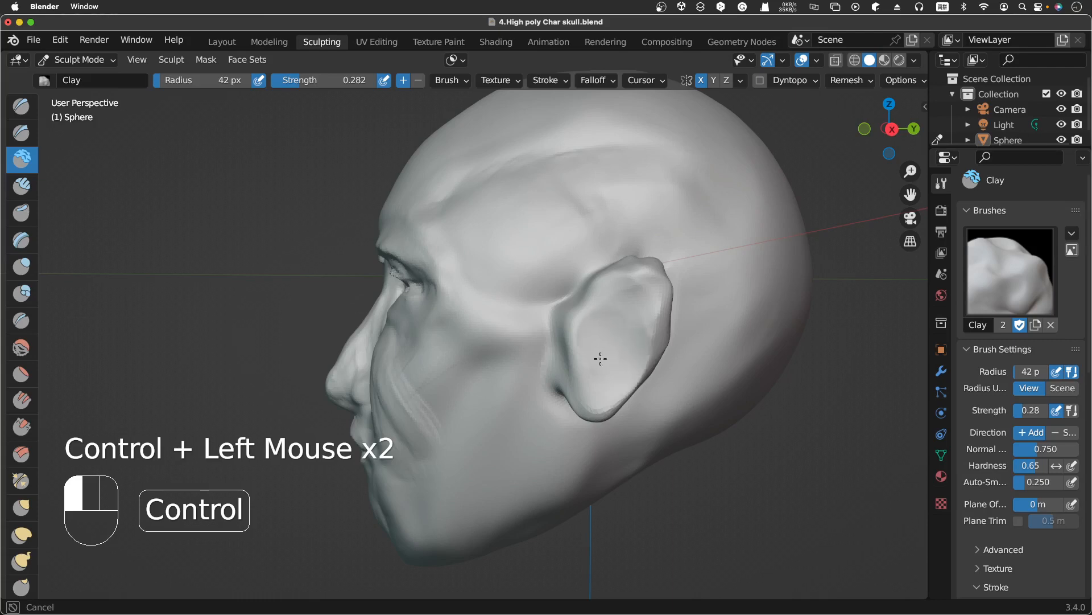
pyautogui.moveTo(644, 347)
pyautogui.keyDown('ctrl'); pyautogui.mouseDown()
pyautogui.moveTo(623, 300)
pyautogui.moveTo(642, 287)
pyautogui.mouseUp(); pyautogui.keyUp('ctrl')
pyautogui.moveTo(643, 286)
pyautogui.keyDown('ctrl'); pyautogui.mouseDown()
pyautogui.moveTo(654, 300)
pyautogui.moveTo(648, 328)
pyautogui.mouseUp(); pyautogui.keyUp('ctrl')
pyautogui.keyDown('ctrl'); pyautogui.moveTo(652, 310); pyautogui.dragTo(646, 341); pyautogui.keyUp('ctrl')
pyautogui.keyDown('ctrl'); pyautogui.moveTo(652, 319); pyautogui.dragTo(651, 332); pyautogui.keyUp('ctrl')
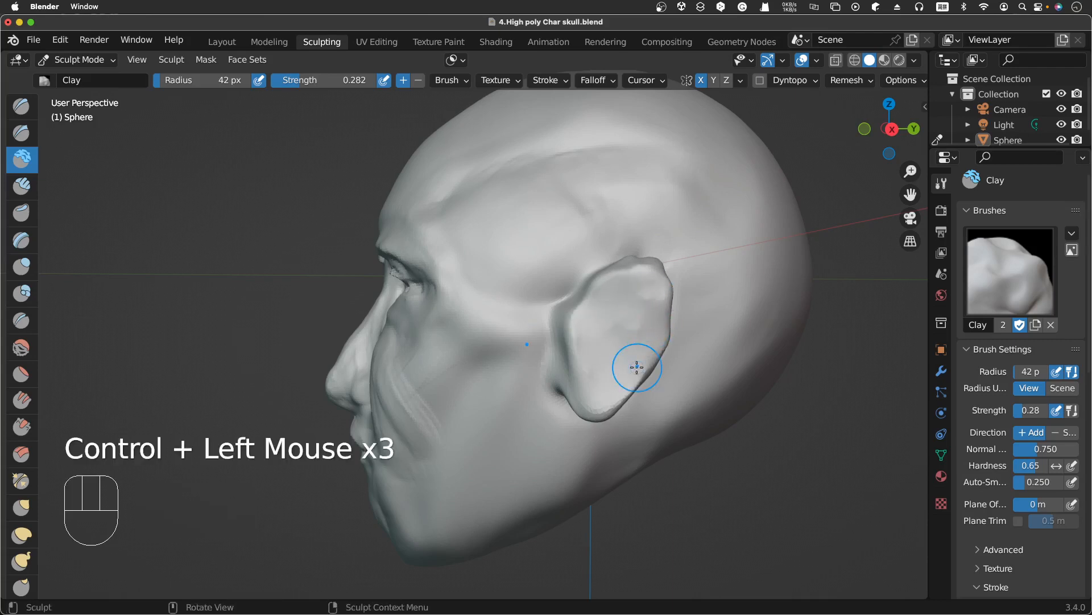
# Reshape the back of the ear and its rear rim from behind with the Grab brush
pyautogui.hscroll(3, 637, 366)
pyautogui.hscroll(5, 636, 367)
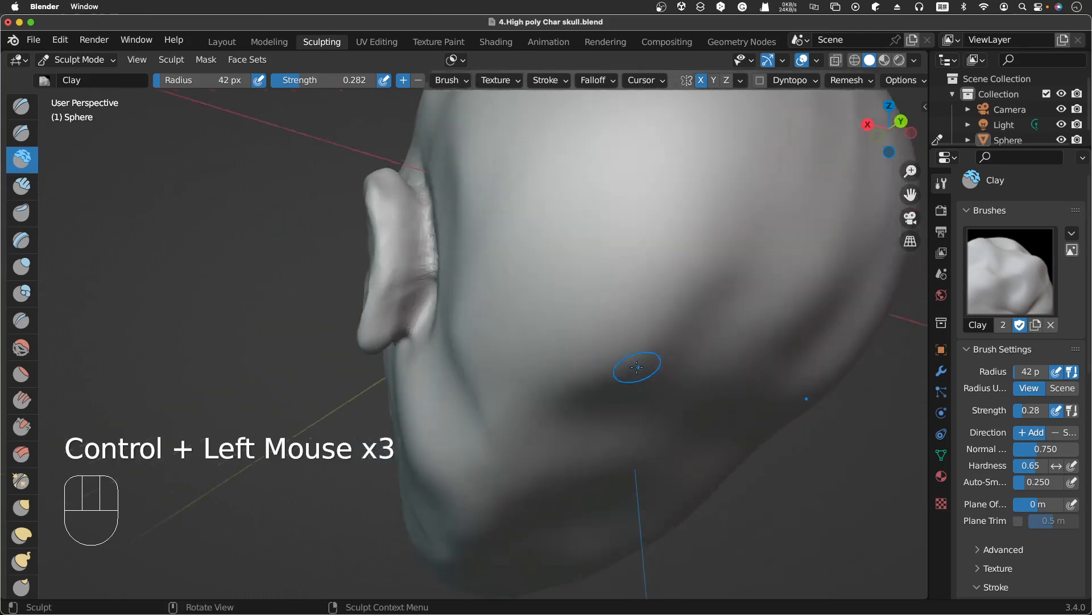
pyautogui.hscroll(-2, 637, 367)
pyautogui.hscroll(-2, 637, 366)
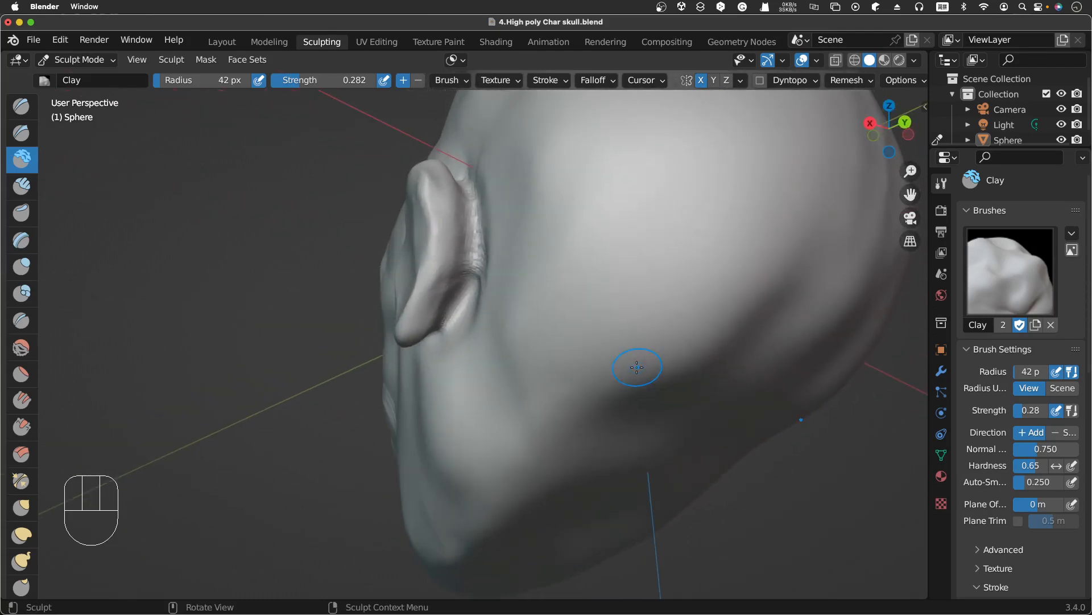
pyautogui.click(21, 507)
pyautogui.moveTo(419, 324)
pyautogui.mouseDown()
pyautogui.moveTo(409, 341)
pyautogui.moveTo(440, 254)
pyautogui.moveTo(432, 195)
pyautogui.moveTo(459, 240)
pyautogui.mouseUp()
# Carve the middle of the ear's inner face with subtractive Clay strokes from a three-quarter view
pyautogui.hscroll(5, 459, 239)
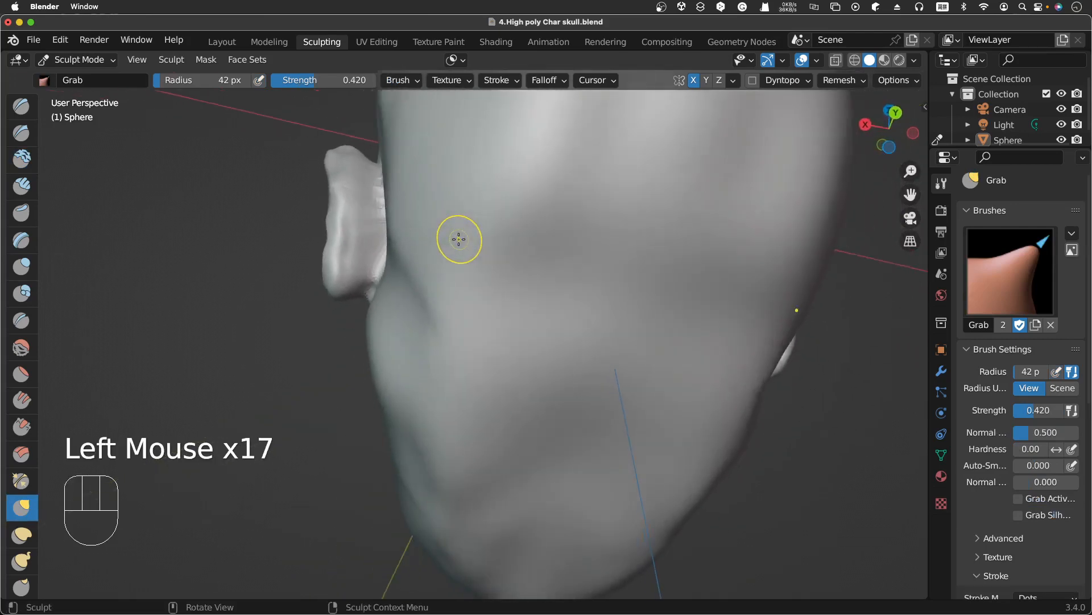
pyautogui.hscroll(-10, 458, 240)
pyautogui.hscroll(-8, 458, 240)
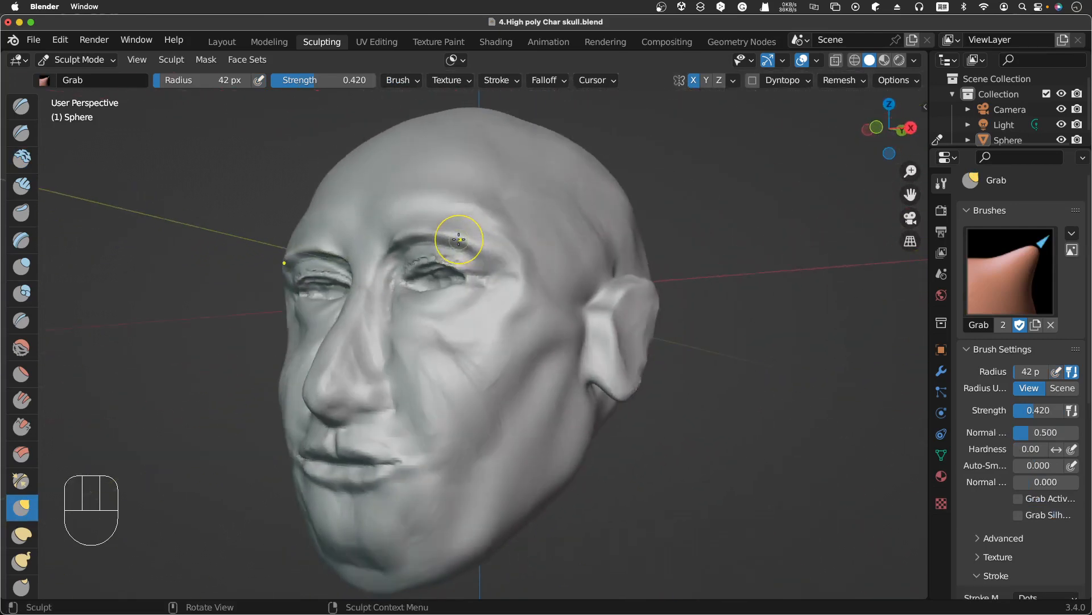
pyautogui.hscroll(-3, 458, 240)
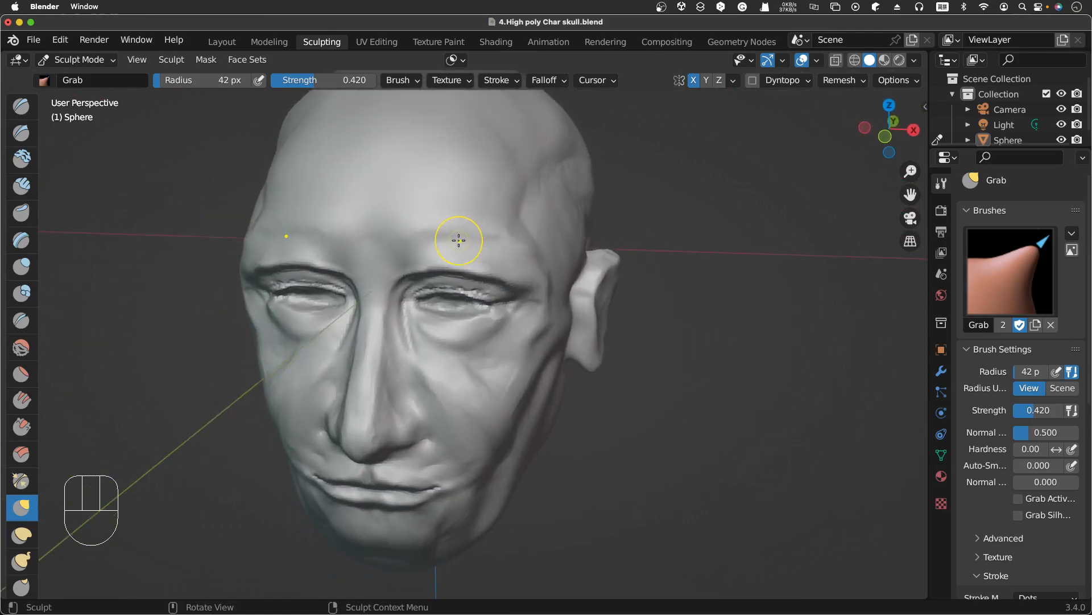
pyautogui.click(28, 160)
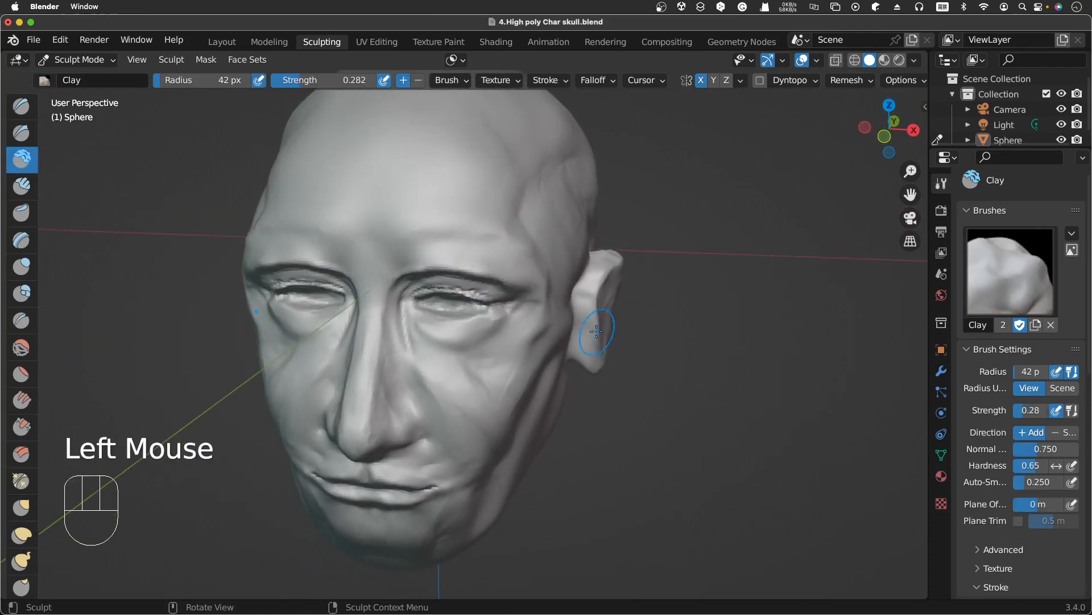
pyautogui.hscroll(4, 601, 328)
pyautogui.moveTo(615, 336)
pyautogui.mouseDown()
pyautogui.moveTo(624, 367)
pyautogui.moveTo(625, 344)
pyautogui.mouseUp()
pyautogui.keyDown('ctrl'); pyautogui.moveTo(628, 335); pyautogui.dragTo(631, 324); pyautogui.keyUp('ctrl')
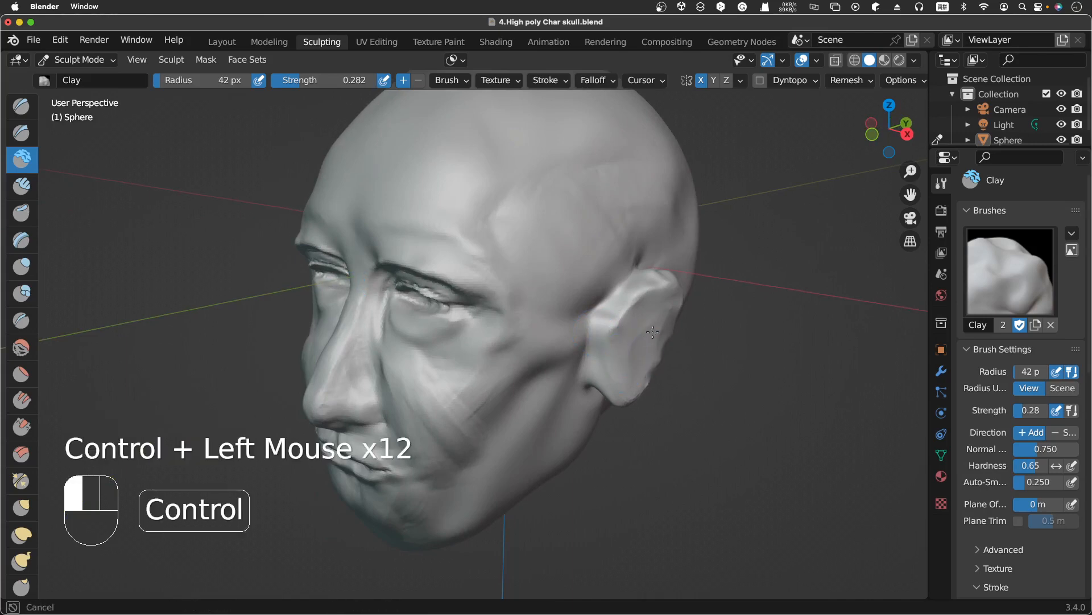
pyautogui.keyDown('ctrl'); pyautogui.click(652, 331); pyautogui.keyUp('ctrl')
# Carve the upper inner ear and the area above the lobe with subtractive Clay strokes
pyautogui.hscroll(5, 657, 325)
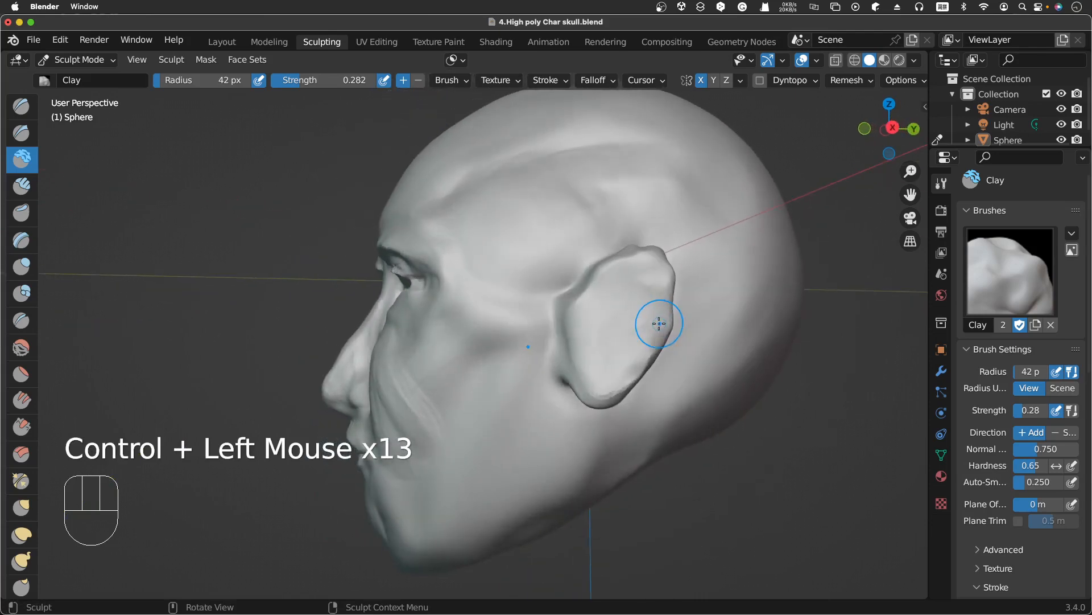
pyautogui.keyDown('ctrl'); pyautogui.moveTo(649, 284); pyautogui.dragTo(638, 295); pyautogui.keyUp('ctrl')
pyautogui.keyDown('ctrl'); pyautogui.moveTo(638, 298); pyautogui.dragTo(626, 307); pyautogui.keyUp('ctrl')
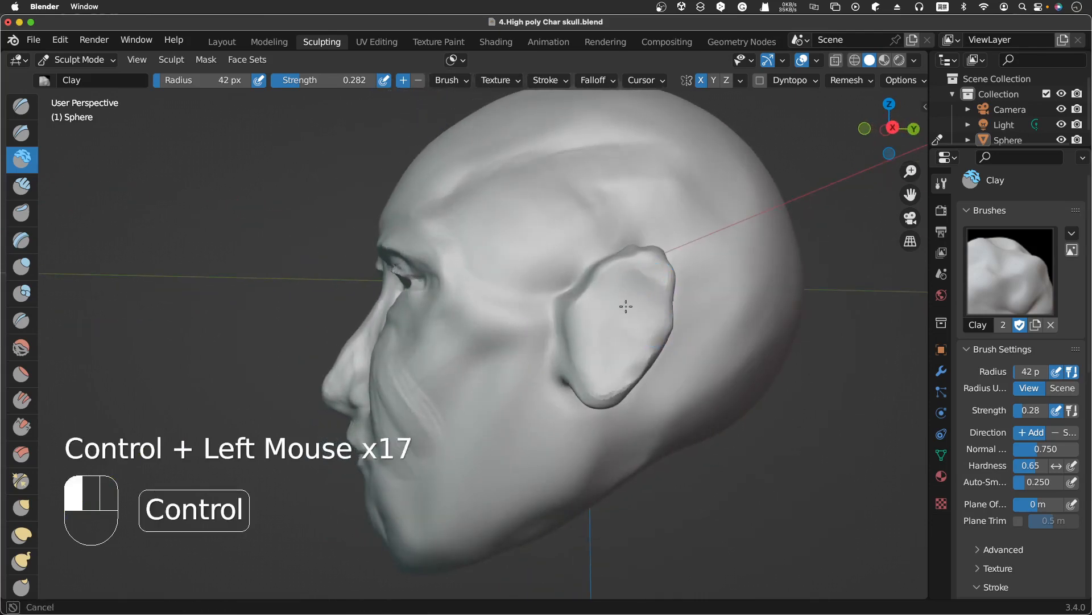
pyautogui.moveTo(615, 349)
pyautogui.keyDown('ctrl'); pyautogui.mouseDown()
pyautogui.moveTo(603, 354)
pyautogui.moveTo(616, 354)
pyautogui.mouseUp(); pyautogui.keyUp('ctrl')
# Carve away material on the back of the ear near the skull with subtractive Clay strokes
pyautogui.hscroll(5, 616, 354)
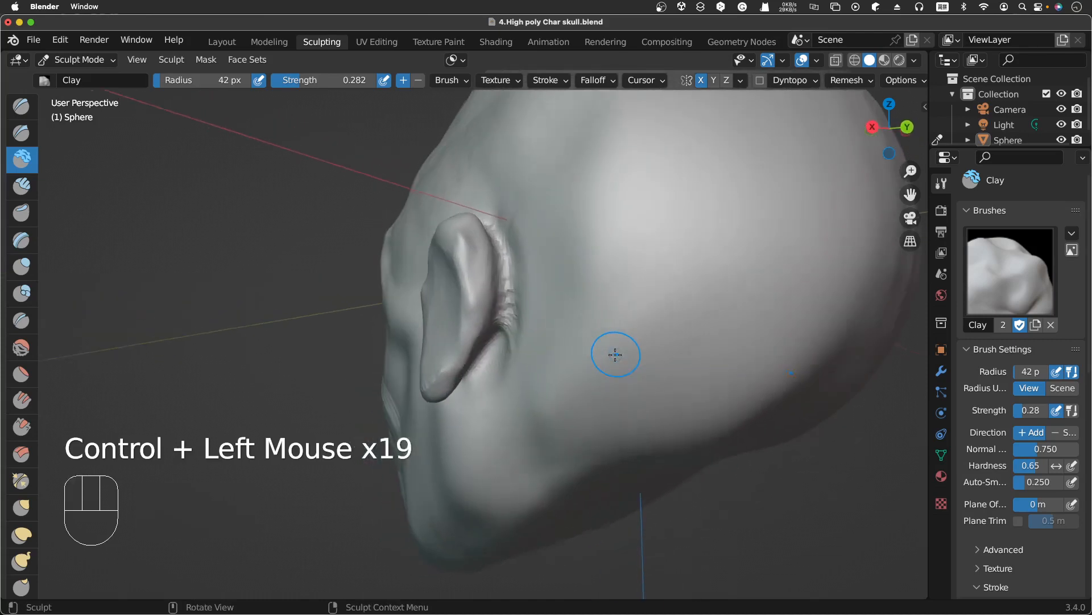
pyautogui.hscroll(5, 615, 354)
pyautogui.keyDown('ctrl'); pyautogui.moveTo(493, 239); pyautogui.dragTo(520, 251); pyautogui.keyUp('ctrl')
pyautogui.hscroll(5, 523, 256)
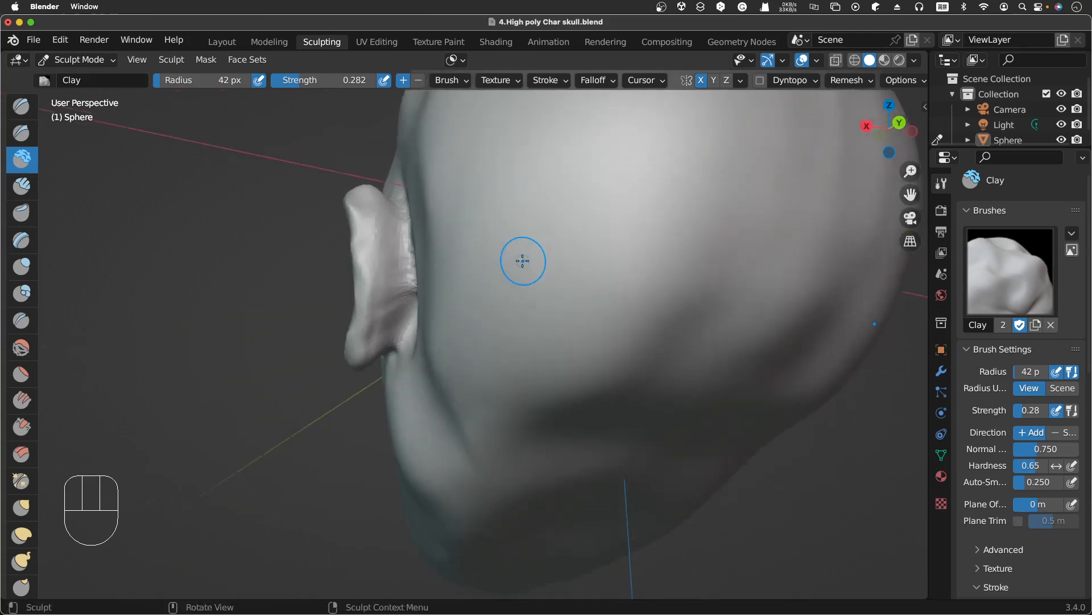
# Reshape the lower rear edge of the ear near the lobe from behind with the Elastic Deform brush
pyautogui.hscroll(5, 522, 260)
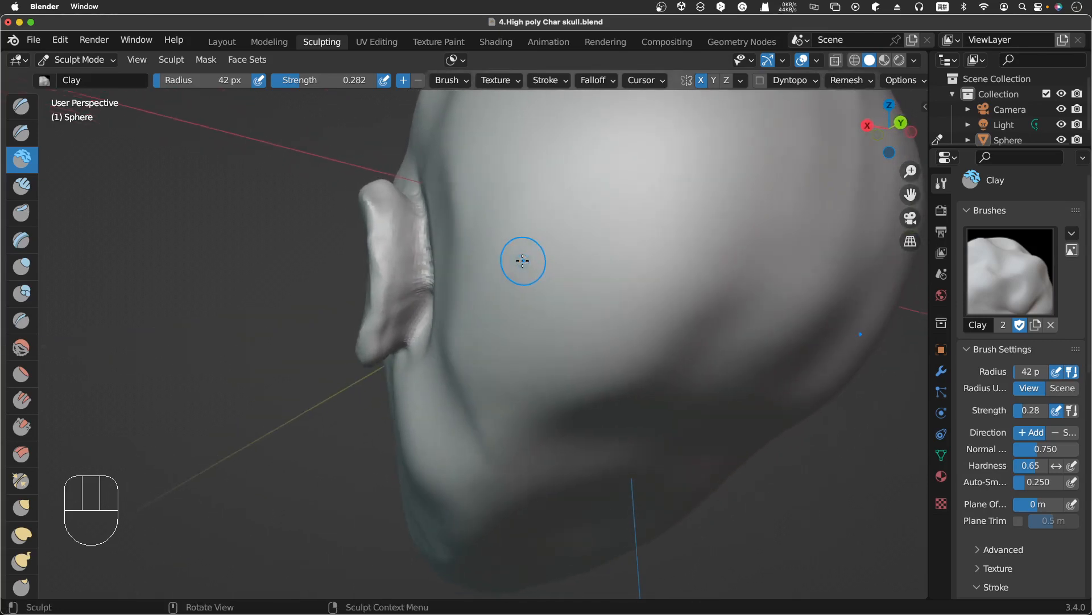
pyautogui.hscroll(5, 523, 260)
pyautogui.click(22, 536)
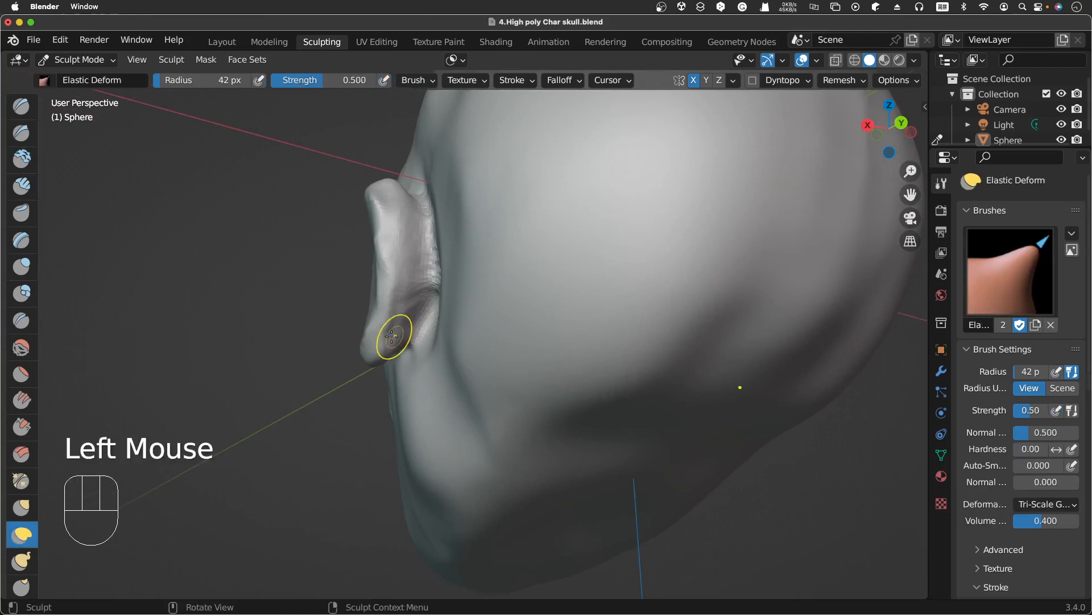
pyautogui.moveTo(392, 336); pyautogui.dragTo(392, 351)
pyautogui.moveTo(387, 354); pyautogui.dragTo(380, 351)
pyautogui.moveTo(380, 351); pyautogui.dragTo(519, 261, button='middle')
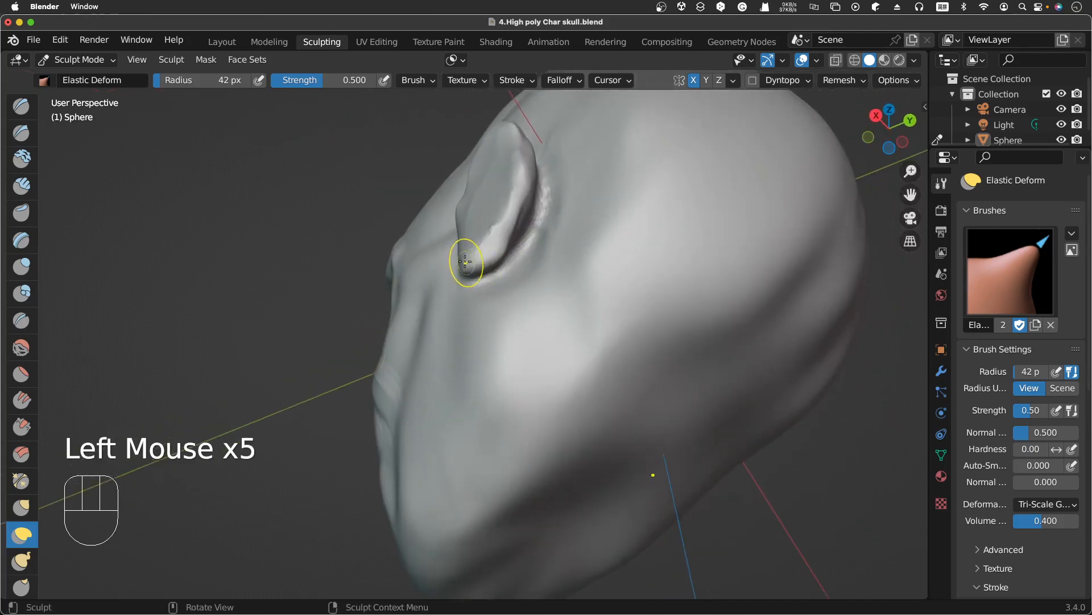
# Adjust the earlobe and the lower part of the ear with Elastic Deform strokes from below and the side
pyautogui.moveTo(466, 262); pyautogui.dragTo(467, 263)
pyautogui.moveTo(467, 263); pyautogui.dragTo(482, 263, button='middle')
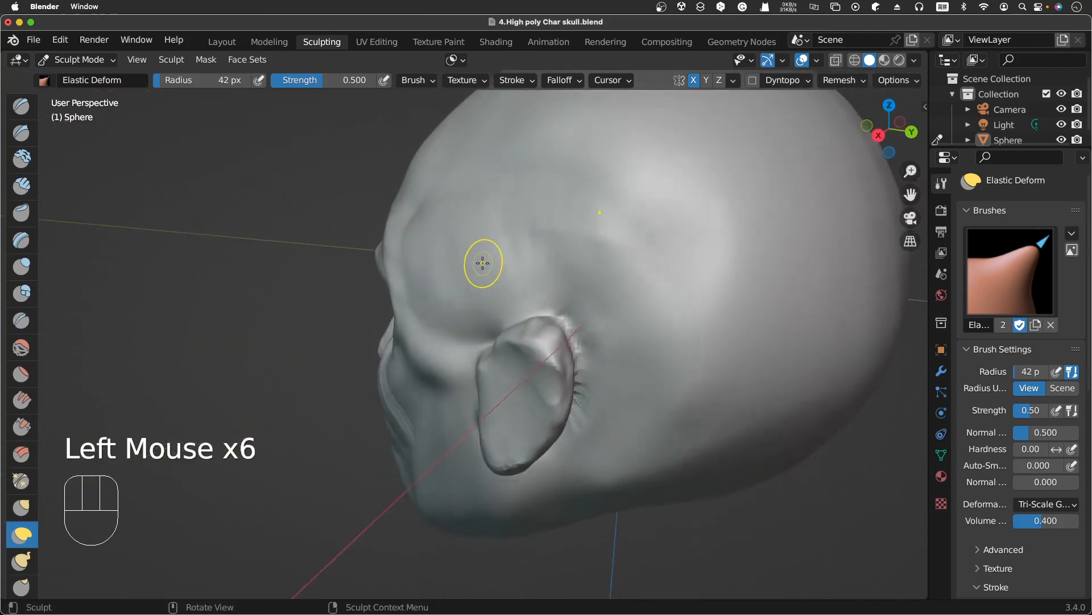
pyautogui.scroll(5, 483, 262)
pyautogui.moveTo(522, 401); pyautogui.dragTo(514, 399)
pyautogui.moveTo(514, 398); pyautogui.dragTo(495, 392)
pyautogui.scroll(-5, 496, 388)
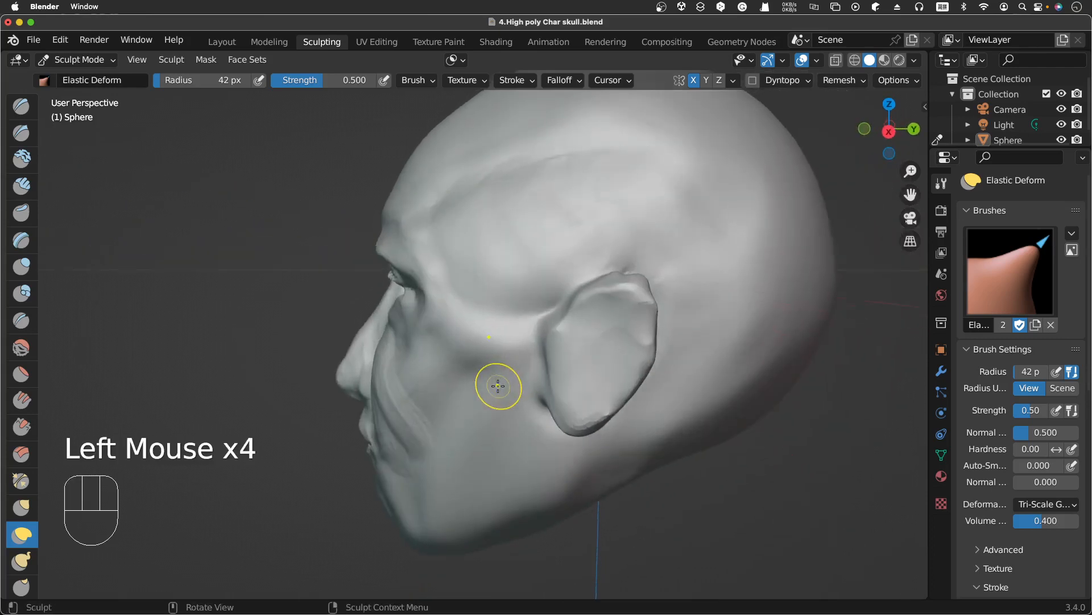
# Smooth the rough crease behind the ear where it joins the skull with the Smooth brush
pyautogui.scroll(-5, 498, 386)
pyautogui.click(21, 347)
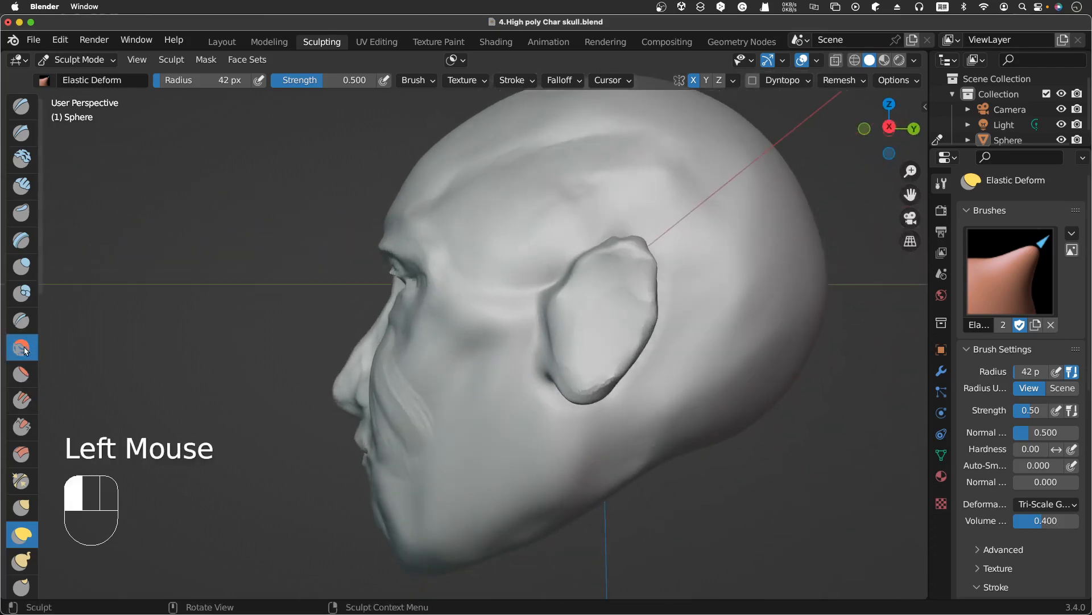
pyautogui.hscroll(5, 654, 239)
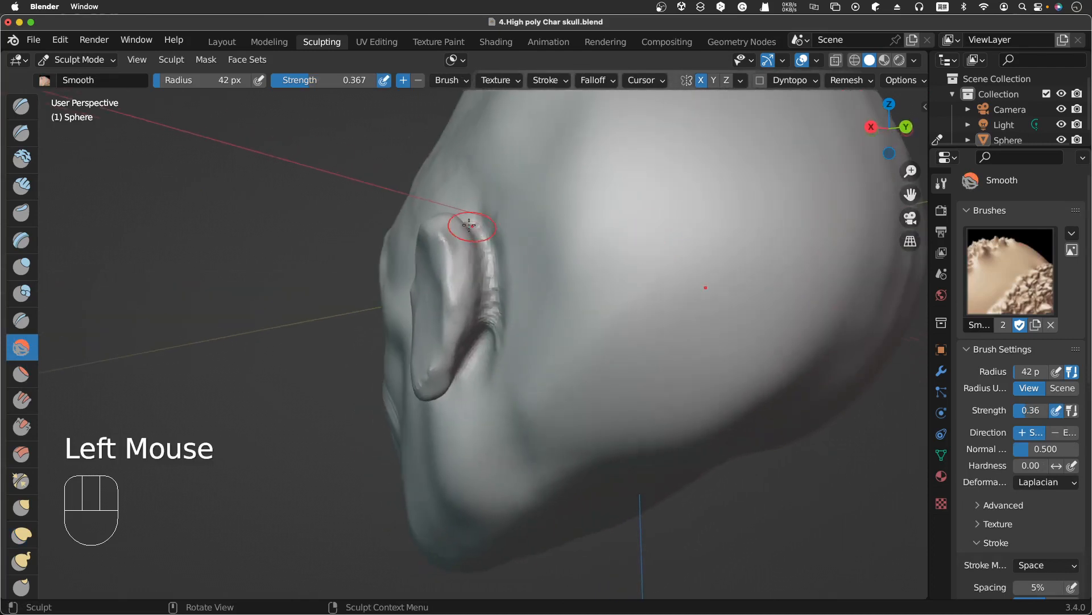
pyautogui.moveTo(470, 224); pyautogui.dragTo(474, 220)
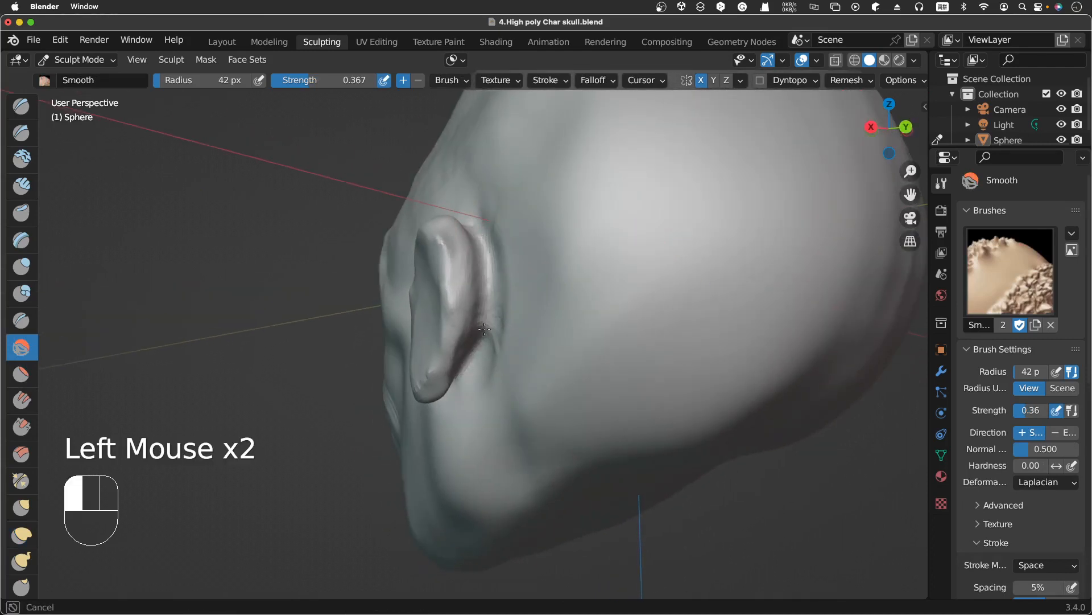
pyautogui.moveTo(485, 329); pyautogui.dragTo(472, 342)
pyautogui.moveTo(483, 328); pyautogui.dragTo(463, 353)
# Smooth the side of the head above the ear and around the ear's upper front attachment
pyautogui.hscroll(-5, 473, 353)
pyautogui.moveTo(601, 242); pyautogui.dragTo(602, 171)
pyautogui.hscroll(-10, 602, 171)
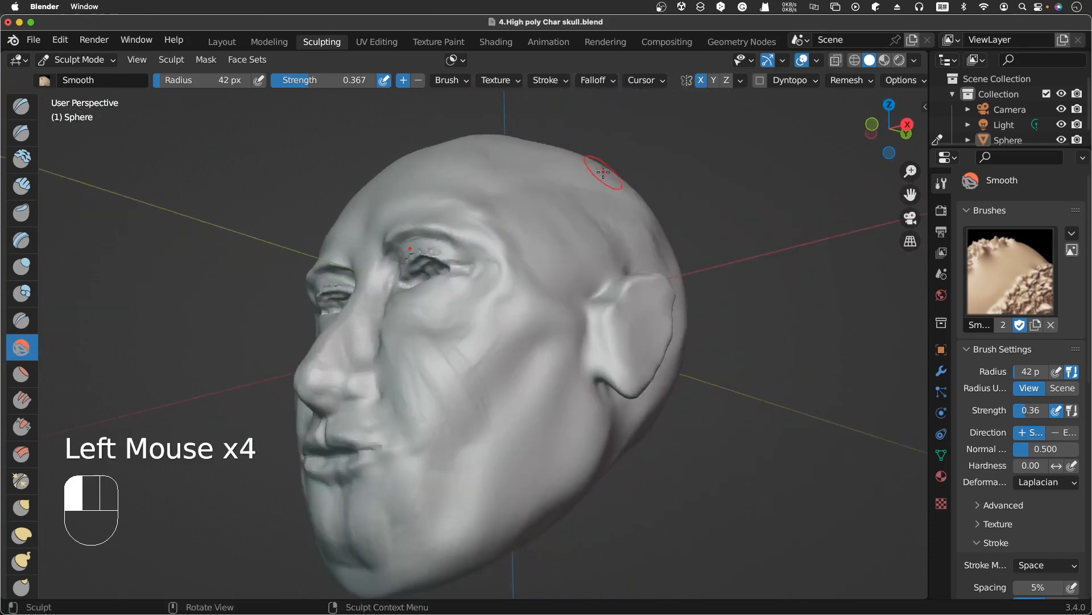
pyautogui.scroll(1, 603, 172)
pyautogui.moveTo(600, 256); pyautogui.dragTo(629, 266)
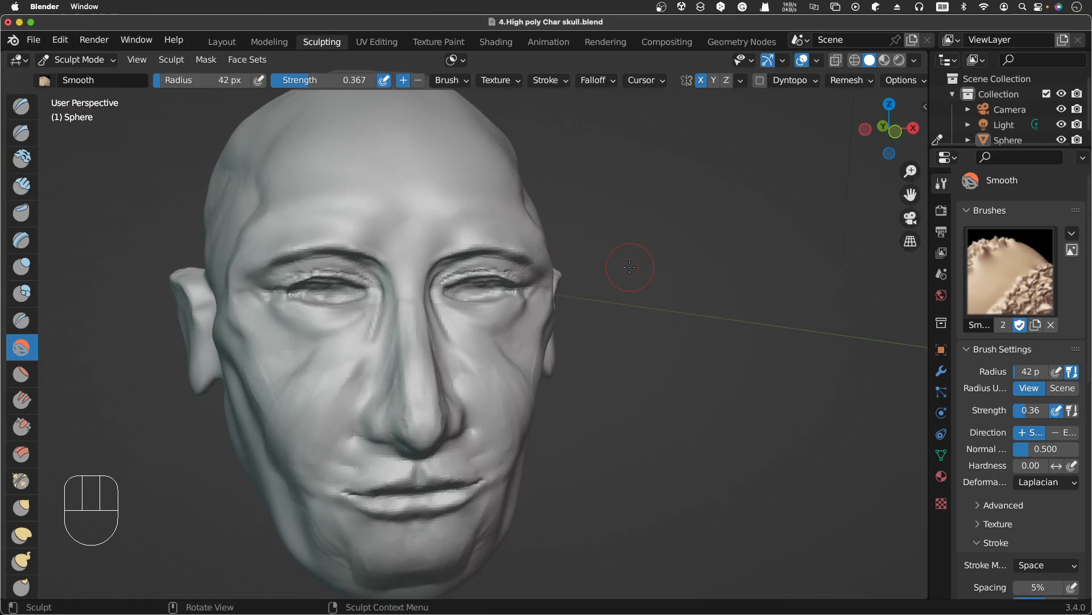
# Examine the overall head shape and the placement of the ears from the front and the side
pyautogui.click(730, 285)
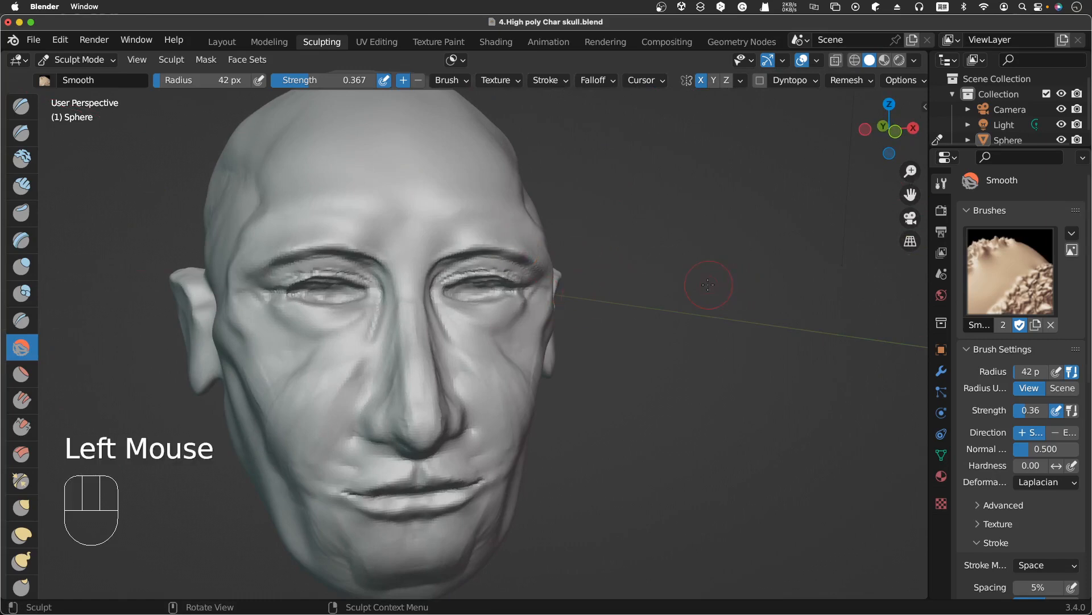
pyautogui.hscroll(5, 708, 285)
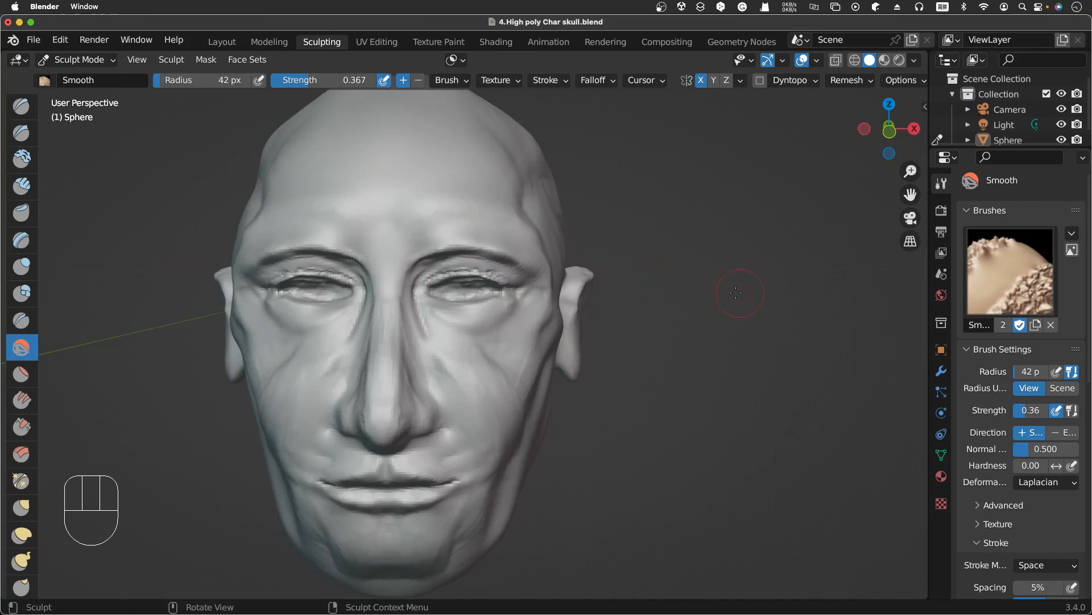
pyautogui.scroll(-3, 736, 295)
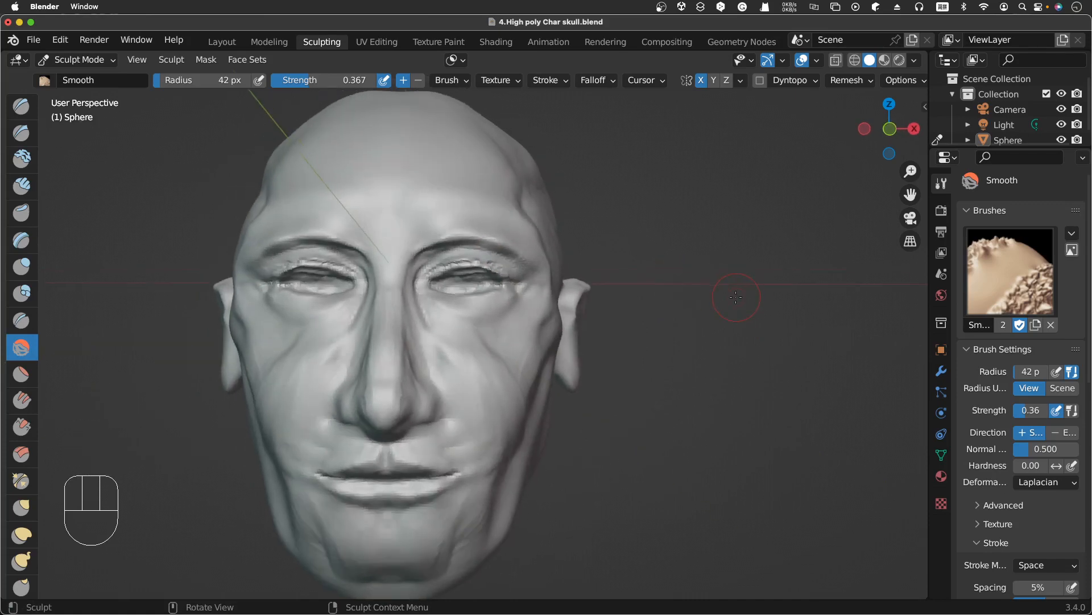
pyautogui.moveTo(736, 297)
pyautogui.keyDown('ctrl'); pyautogui.mouseDown(button='middle')
pyautogui.moveTo(753, 459)
pyautogui.moveTo(744, 449)
pyautogui.mouseUp(button='middle'); pyautogui.keyUp('ctrl')
pyautogui.scroll(2, 745, 449)
pyautogui.hscroll(6, 745, 449)
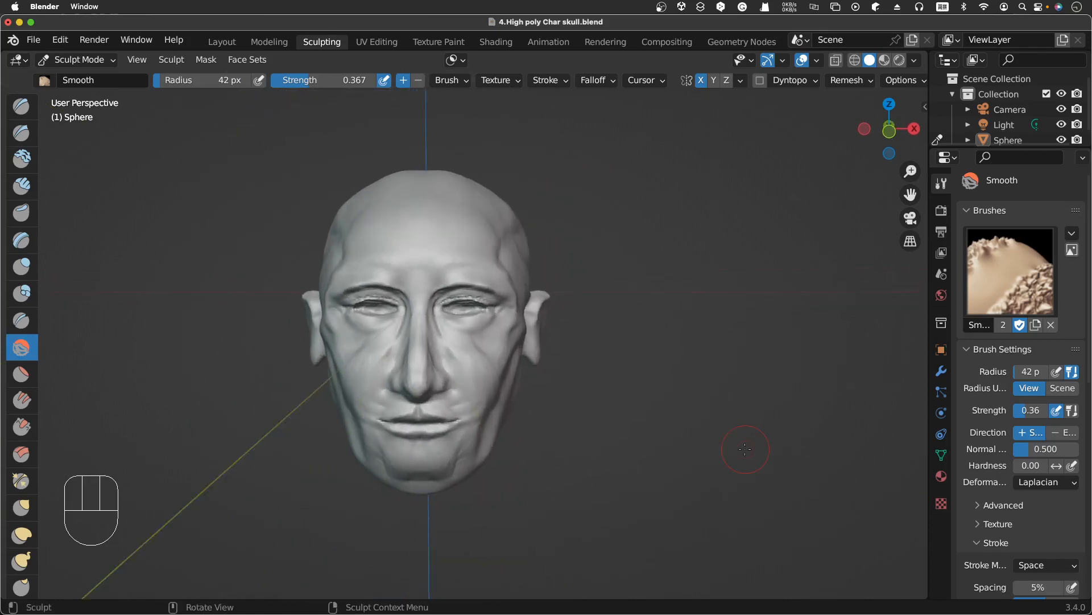
pyautogui.hscroll(5, 744, 449)
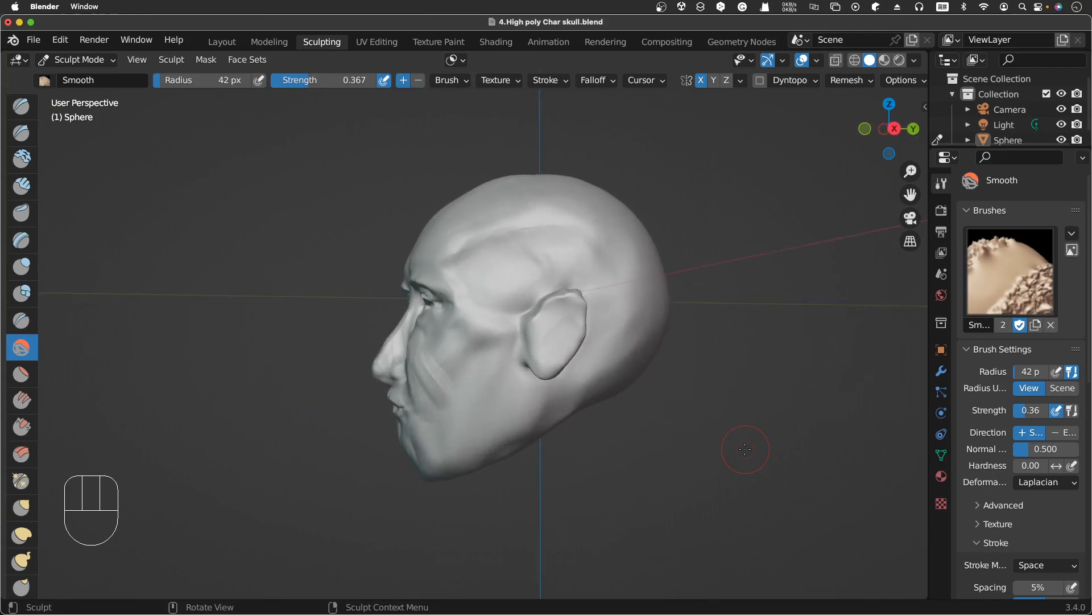
pyautogui.hscroll(-8, 745, 449)
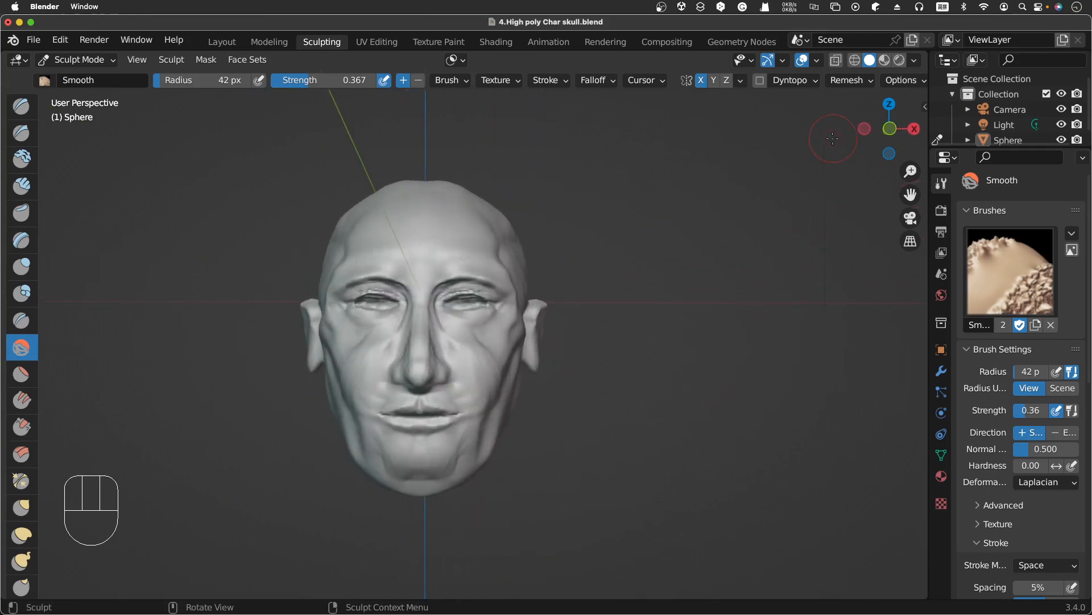
# Open the viewport shading settings for the solid display
pyautogui.click(918, 84)
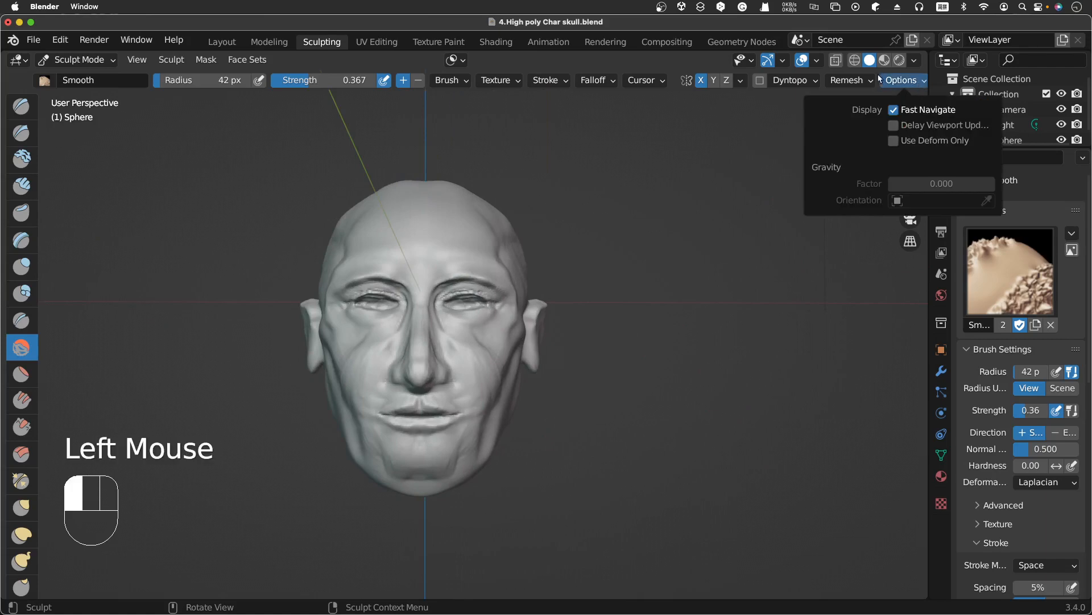
pyautogui.moveTo(805, 84)
pyautogui.click(913, 60)
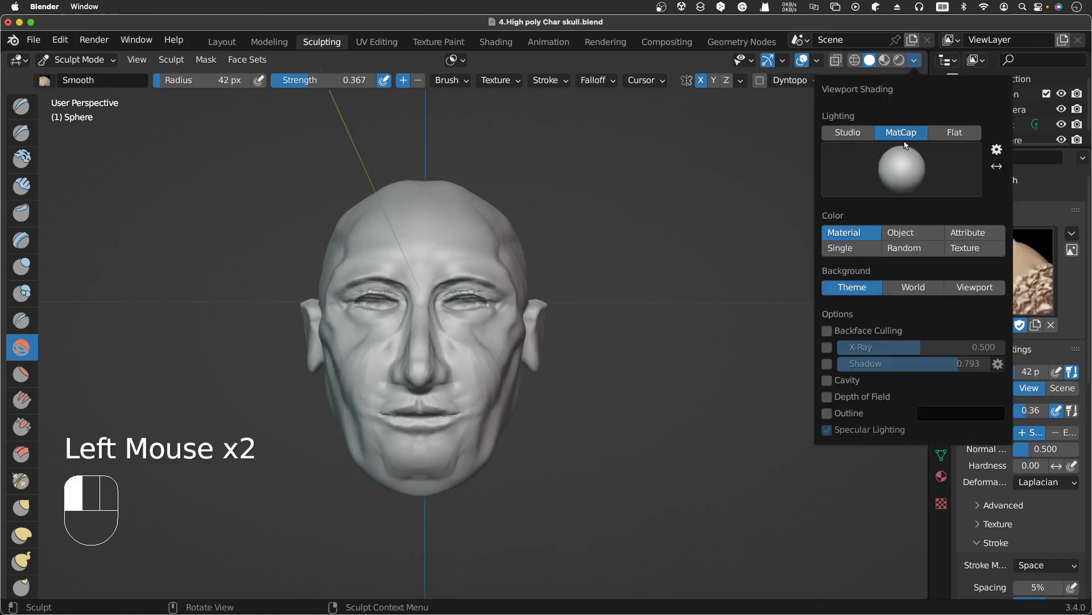
# Enable the Shadow option in the viewport shading settings and check the shaded head from several angles
pyautogui.click(828, 364)
pyautogui.click(687, 437)
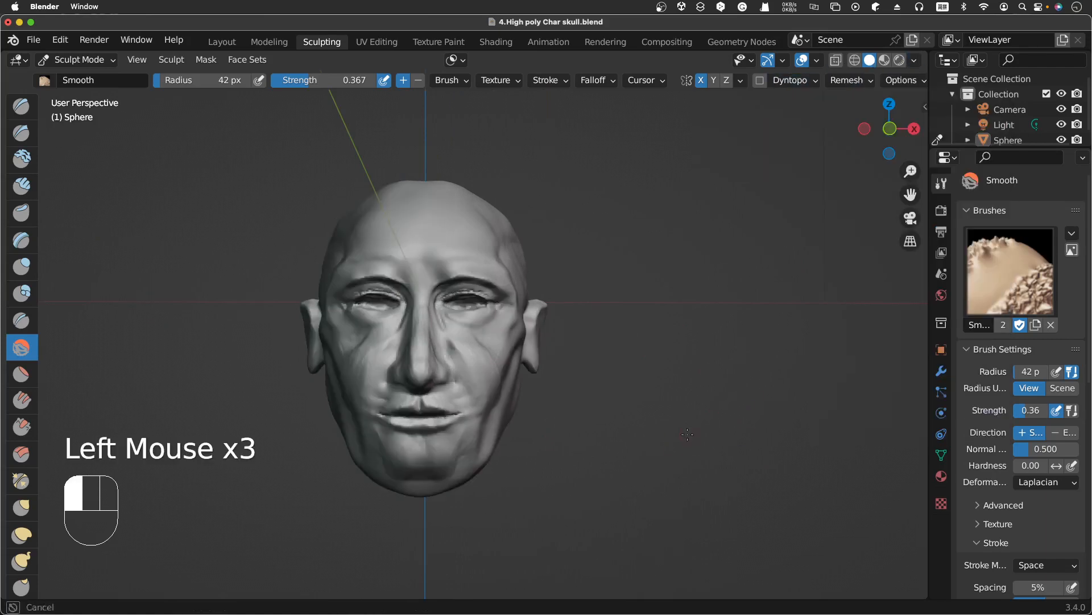
pyautogui.scroll(3, 687, 437)
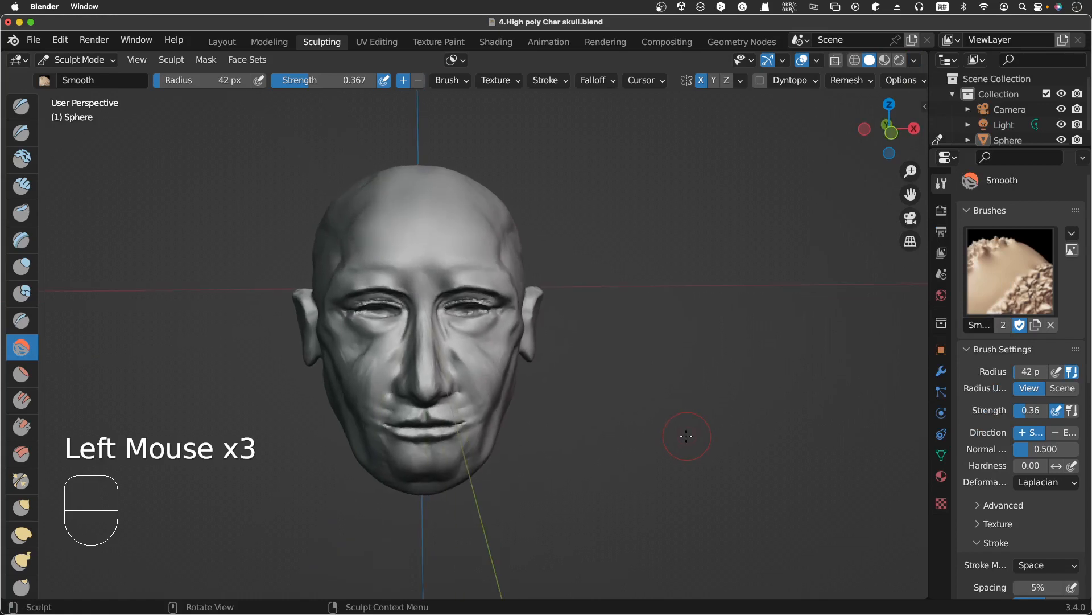
pyautogui.scroll(-3, 687, 436)
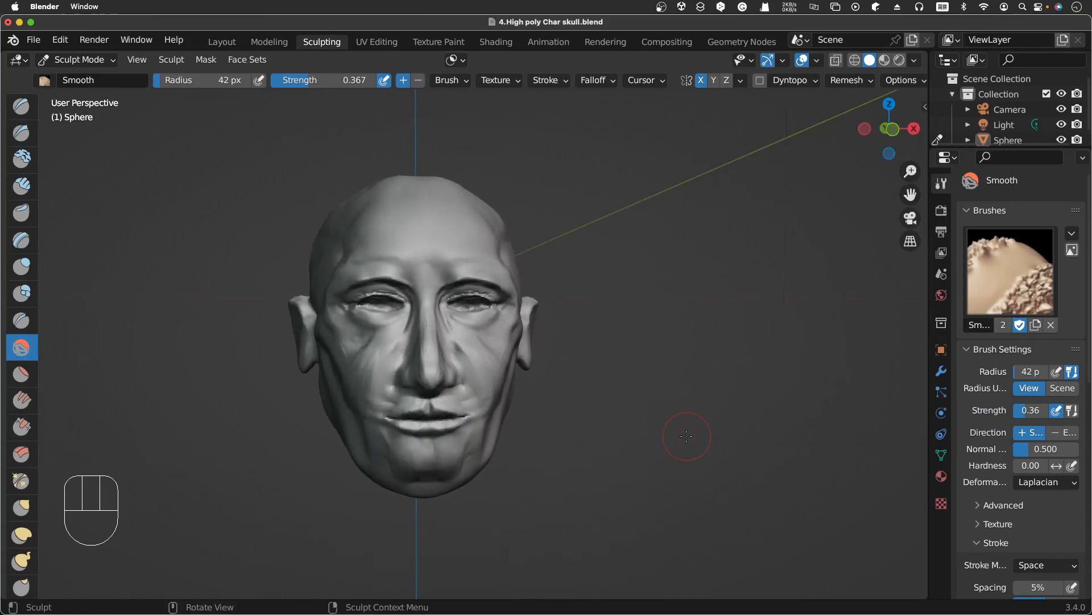
pyautogui.hscroll(-1, 687, 436)
pyautogui.hscroll(3, 687, 436)
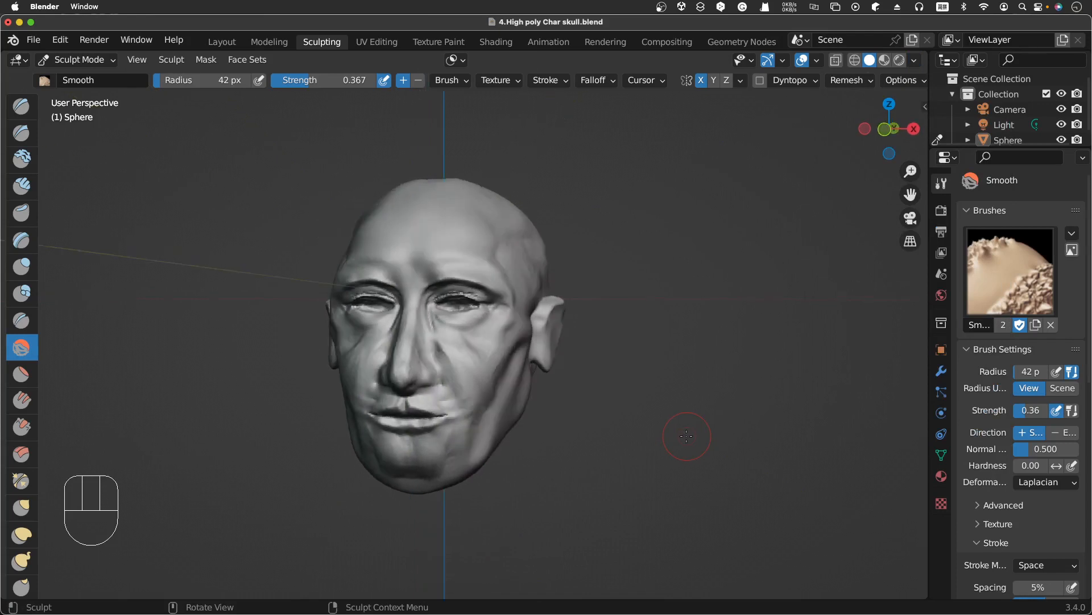
pyautogui.hscroll(-2, 686, 436)
pyautogui.hscroll(2, 557, 360)
pyautogui.hscroll(-3, 557, 360)
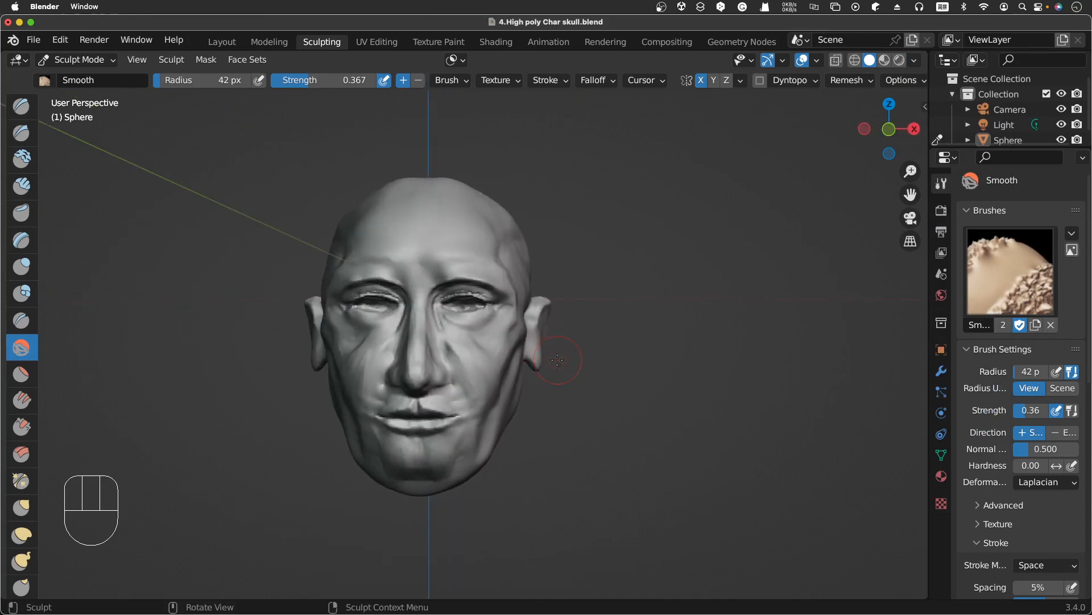
# Reshape the lower half of the ears in front view with the Grab brush
pyautogui.click(21, 508)
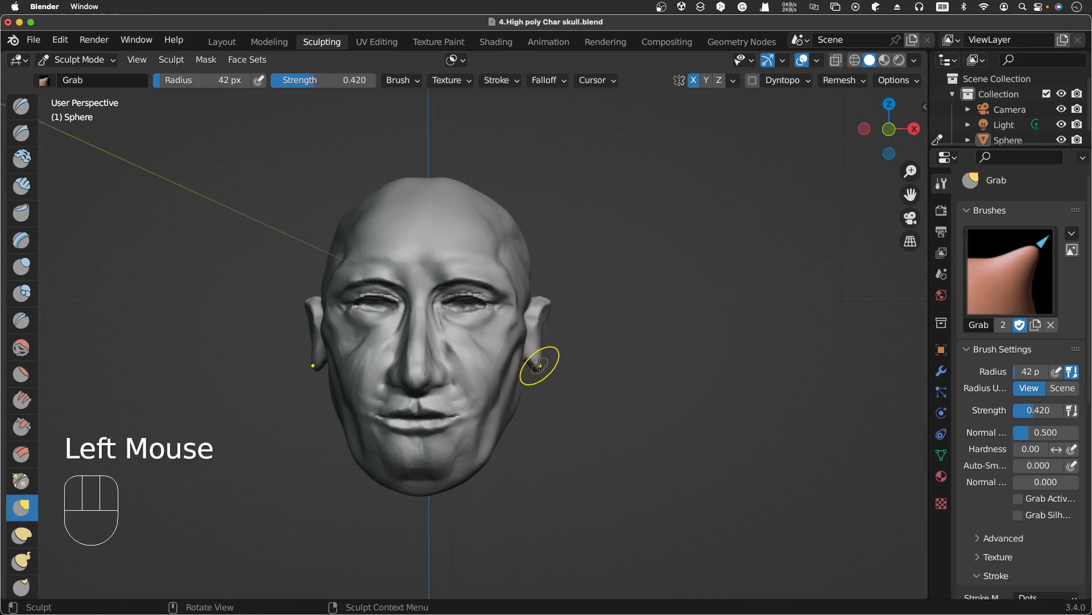
pyautogui.moveTo(539, 365); pyautogui.dragTo(533, 365)
pyautogui.moveTo(533, 365); pyautogui.dragTo(536, 353)
pyautogui.moveTo(539, 342); pyautogui.dragTo(540, 355)
pyautogui.click(534, 342)
pyautogui.click(537, 335)
pyautogui.click(537, 332)
pyautogui.click(537, 333)
pyautogui.click(535, 341)
pyautogui.click(535, 346)
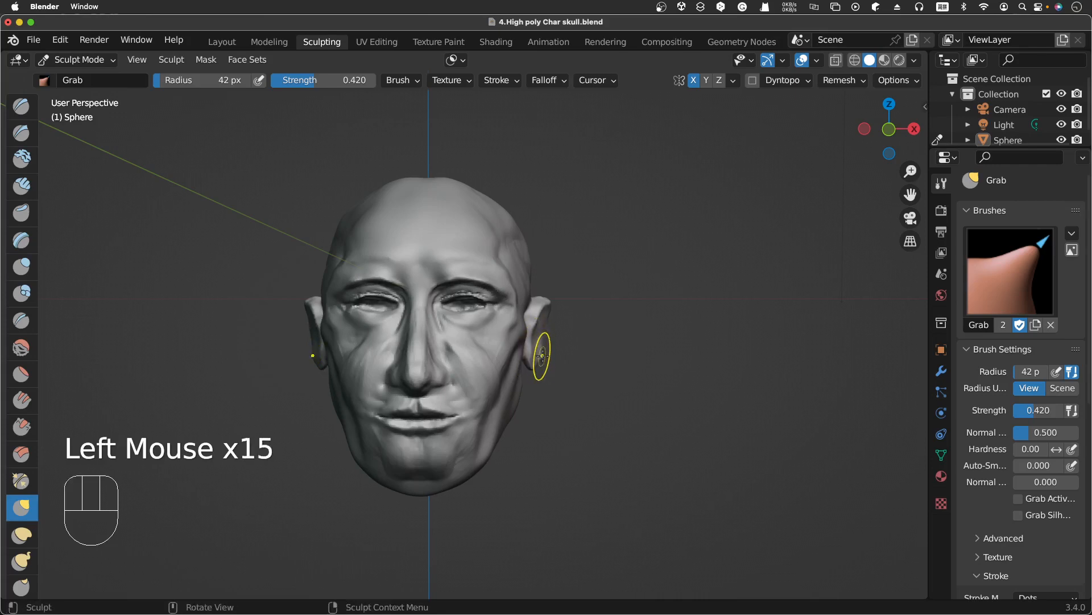
# Adjust the face profile along the nose and brow in side view with the Grab brush
pyautogui.hscroll(10, 554, 355)
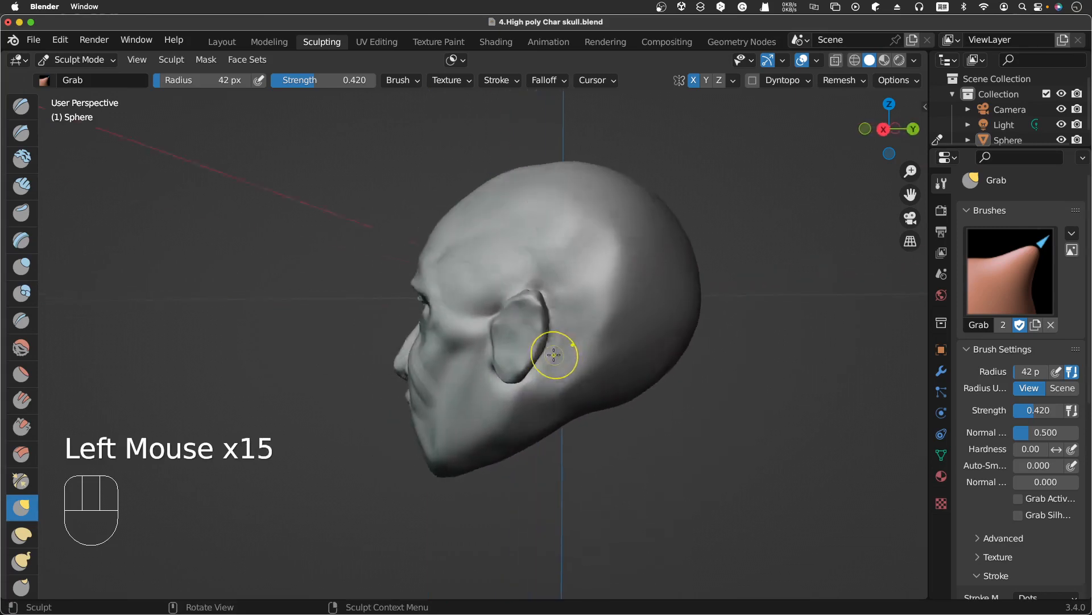
pyautogui.hscroll(2, 554, 355)
pyautogui.moveTo(410, 359); pyautogui.dragTo(413, 350)
pyautogui.moveTo(413, 350); pyautogui.dragTo(409, 328)
pyautogui.moveTo(409, 327); pyautogui.dragTo(409, 314)
pyautogui.moveTo(409, 314); pyautogui.dragTo(408, 285)
pyautogui.moveTo(408, 285); pyautogui.dragTo(408, 284)
pyautogui.moveTo(408, 284); pyautogui.dragTo(406, 279)
# Refine the upper and outer contour of the ears in front view with the Grab brush
pyautogui.hscroll(-10, 403, 274)
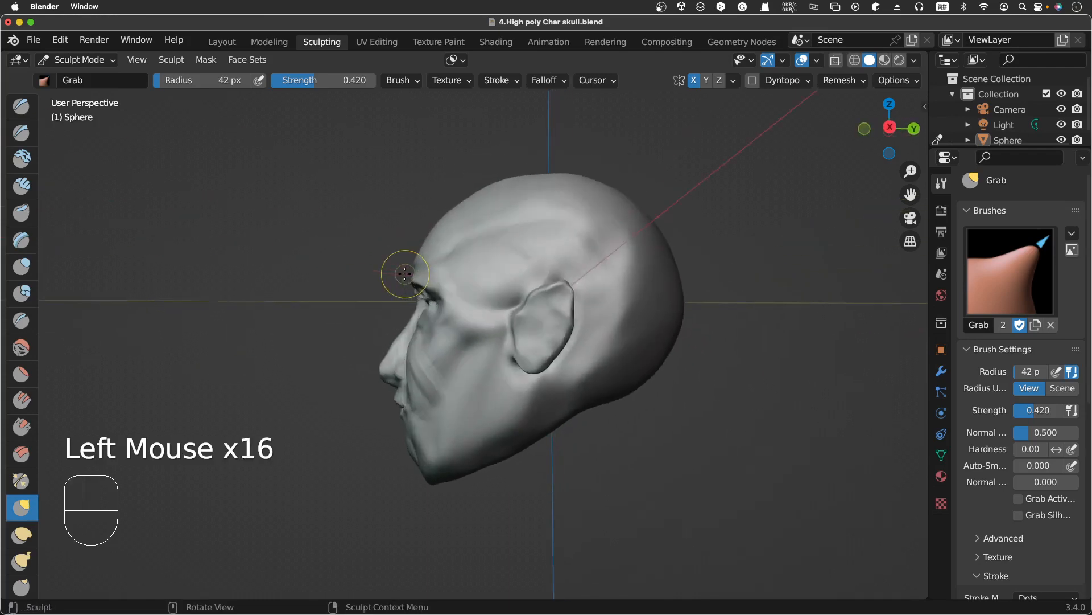
pyautogui.hscroll(-3, 405, 274)
pyautogui.moveTo(535, 308); pyautogui.dragTo(538, 308)
pyautogui.moveTo(540, 308); pyautogui.dragTo(538, 315)
pyautogui.moveTo(537, 316); pyautogui.dragTo(536, 320)
pyautogui.moveTo(539, 312); pyautogui.dragTo(545, 307)
pyautogui.moveTo(545, 307); pyautogui.dragTo(545, 309)
pyautogui.moveTo(545, 309); pyautogui.dragTo(545, 311)
pyautogui.moveTo(546, 311); pyautogui.dragTo(545, 312)
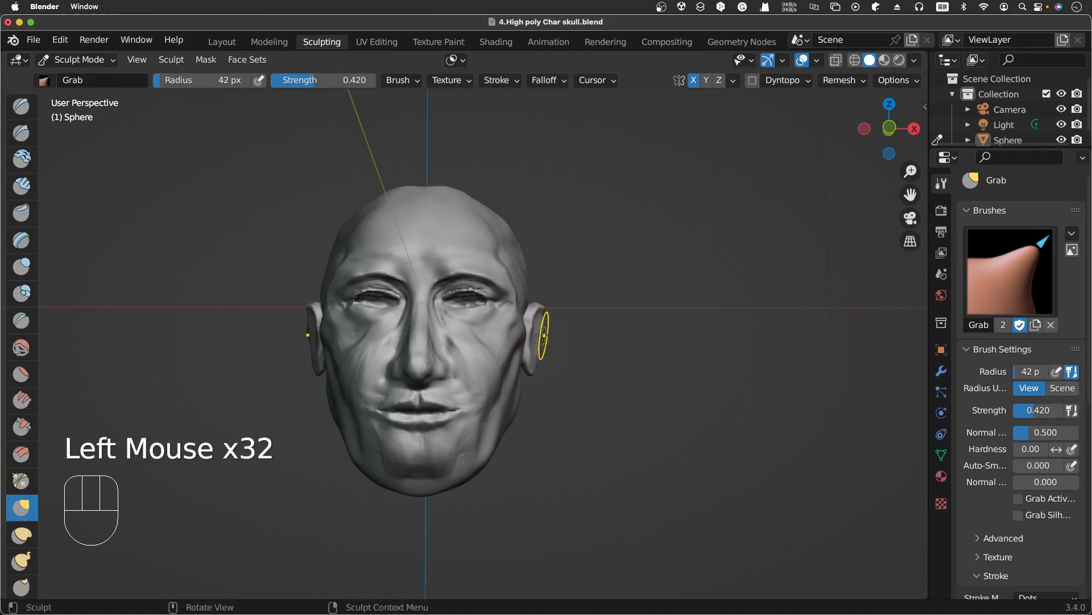
# Examine the head's overall shape from the front and from below the chin
pyautogui.scroll(3, 543, 330)
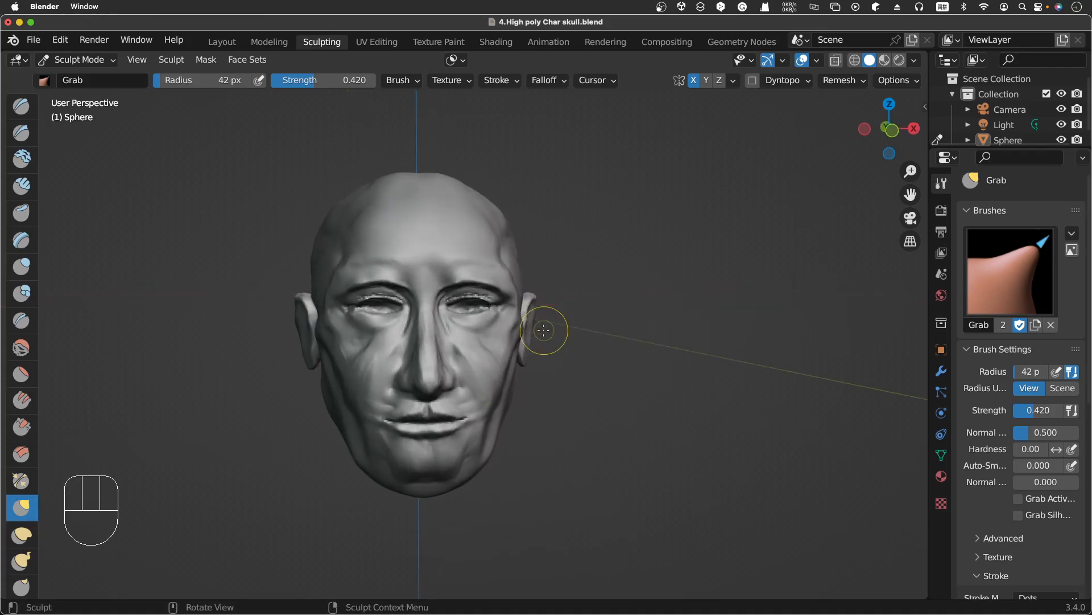
pyautogui.scroll(-2, 544, 330)
pyautogui.scroll(-5, 544, 330)
pyautogui.scroll(5, 544, 330)
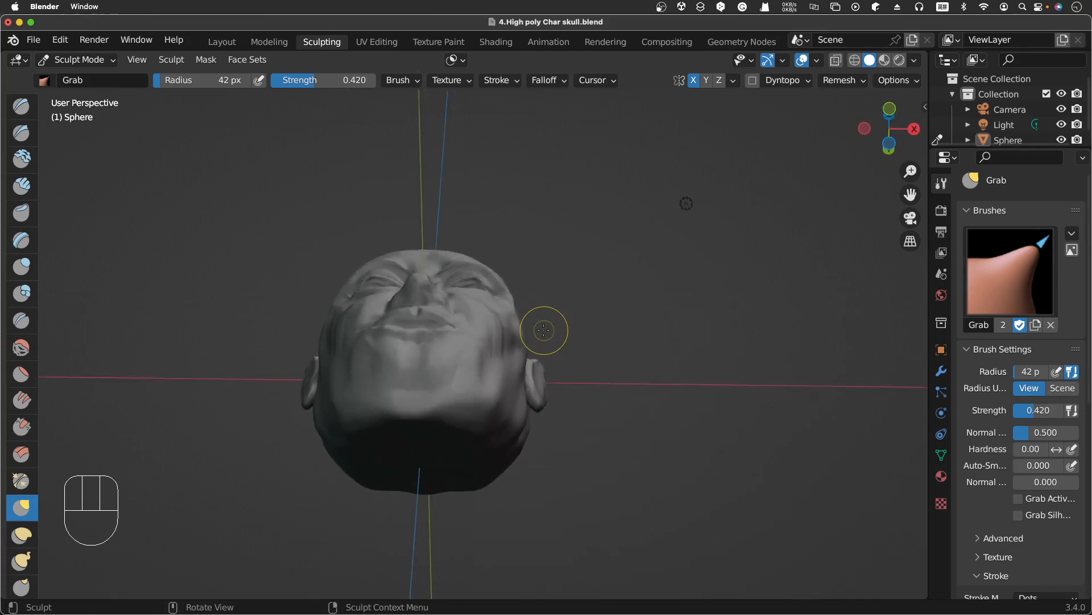
pyautogui.scroll(-8, 544, 330)
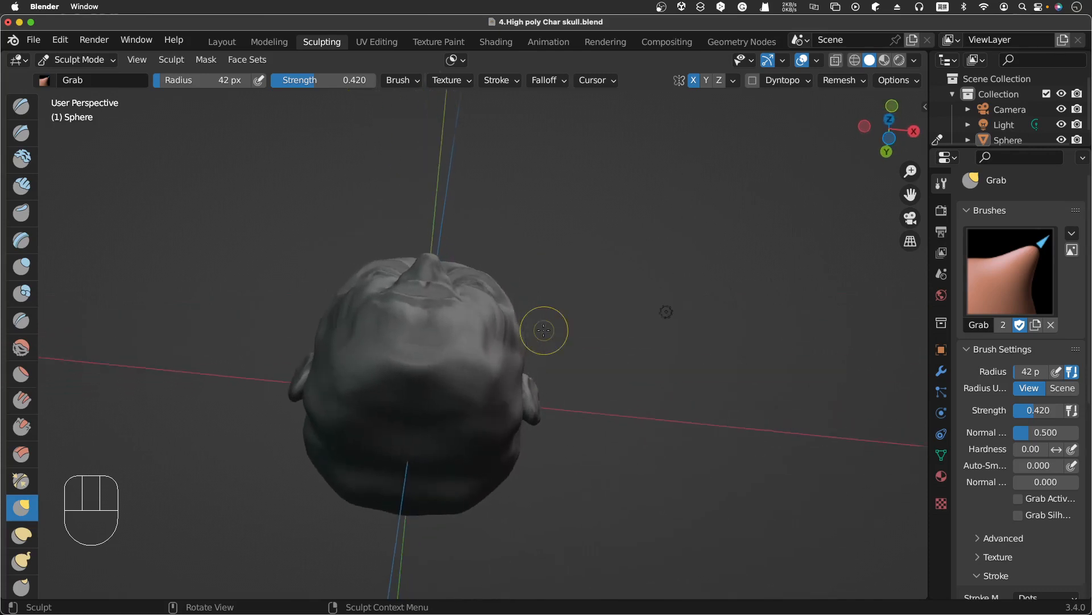
pyautogui.scroll(7, 544, 330)
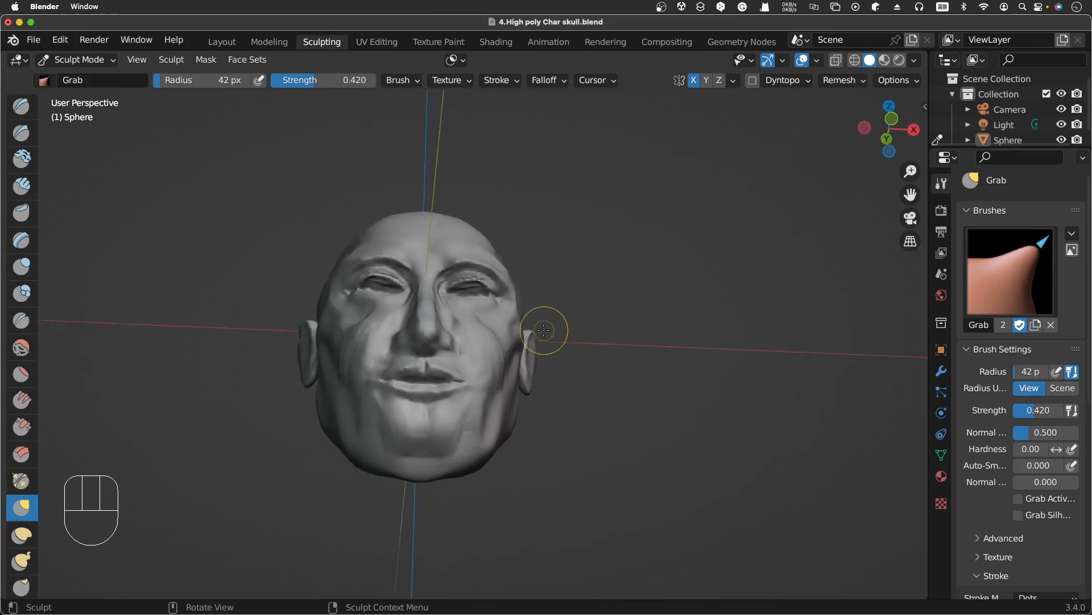
pyautogui.scroll(-7, 544, 330)
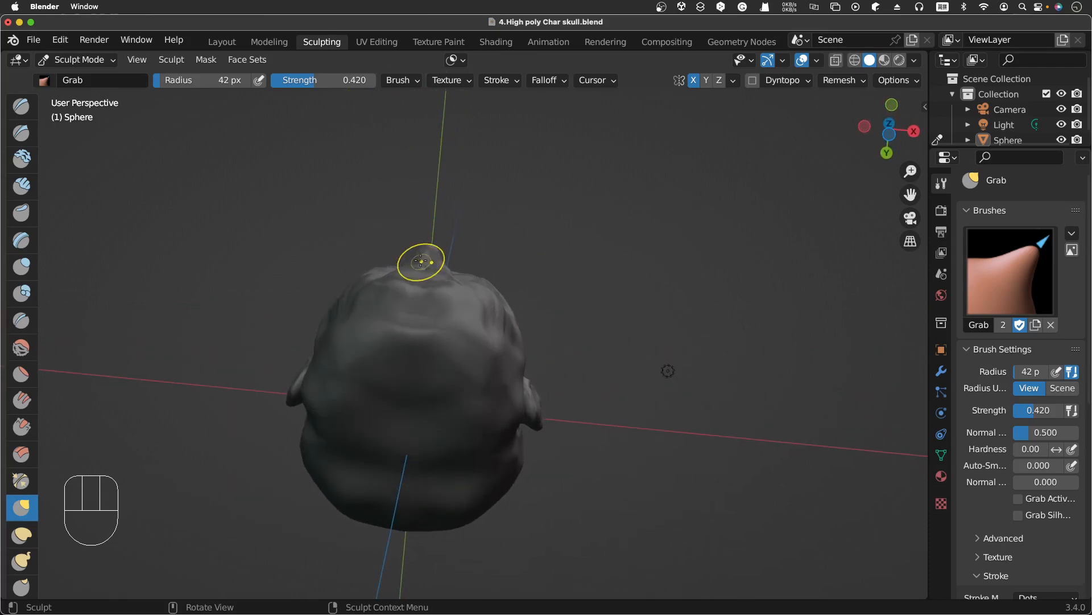
# Reshape the curve of the lips from the centre to both corners with the Grab brush, working from below
pyautogui.hotkey('ctrl', 'alt')
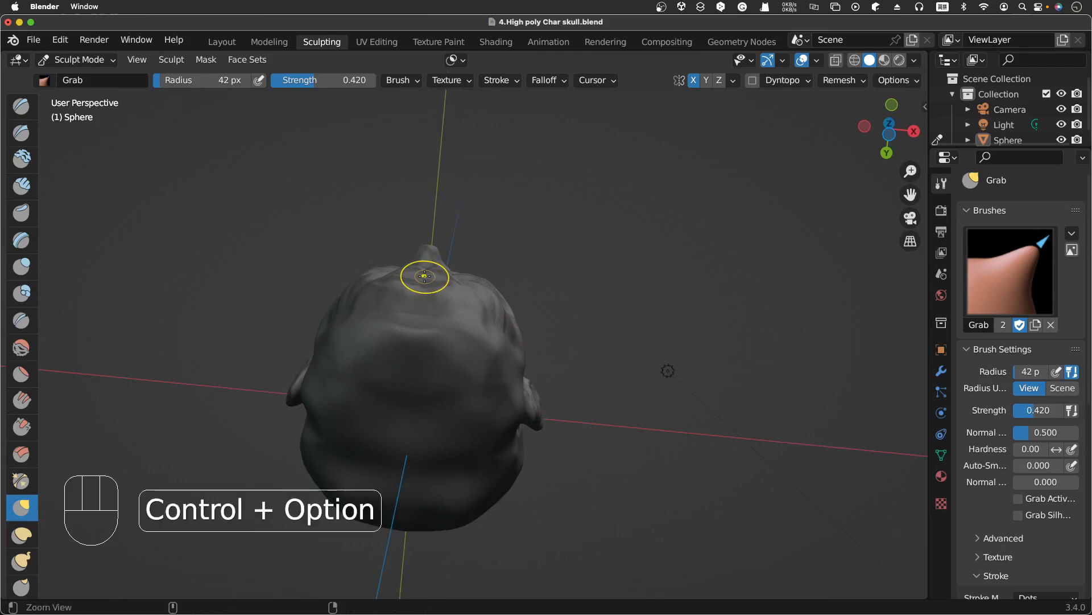
pyautogui.keyDown('ctrl'); pyautogui.moveTo(656, 336); pyautogui.dragTo(749, 277, button='middle'); pyautogui.keyUp('ctrl')
pyautogui.hotkey('shift', 'alt')
pyautogui.hotkey('ctrl', 'alt')
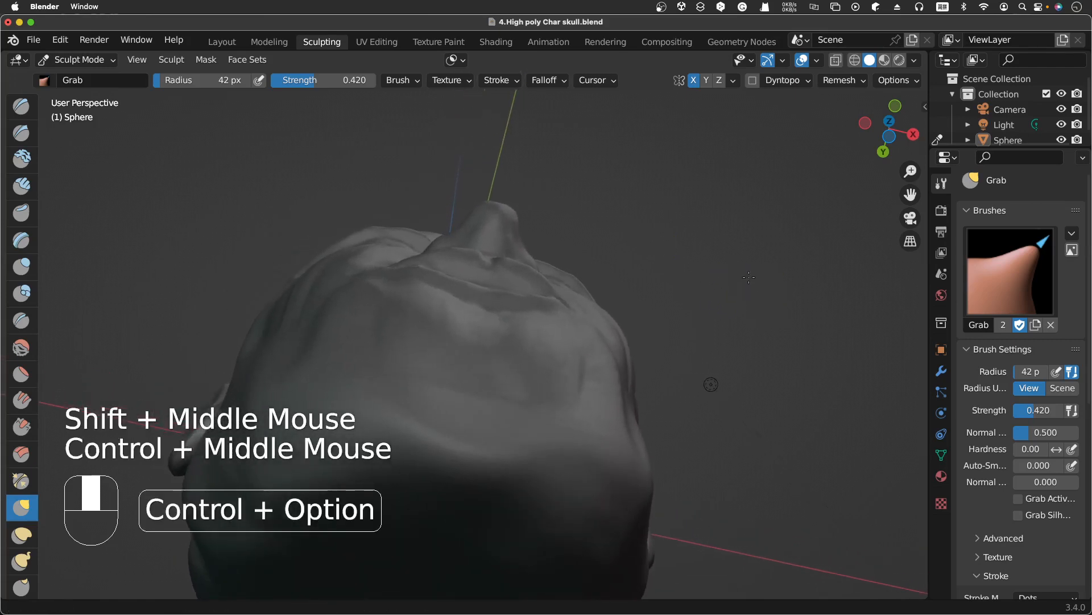
pyautogui.click(463, 284)
pyautogui.click(447, 274)
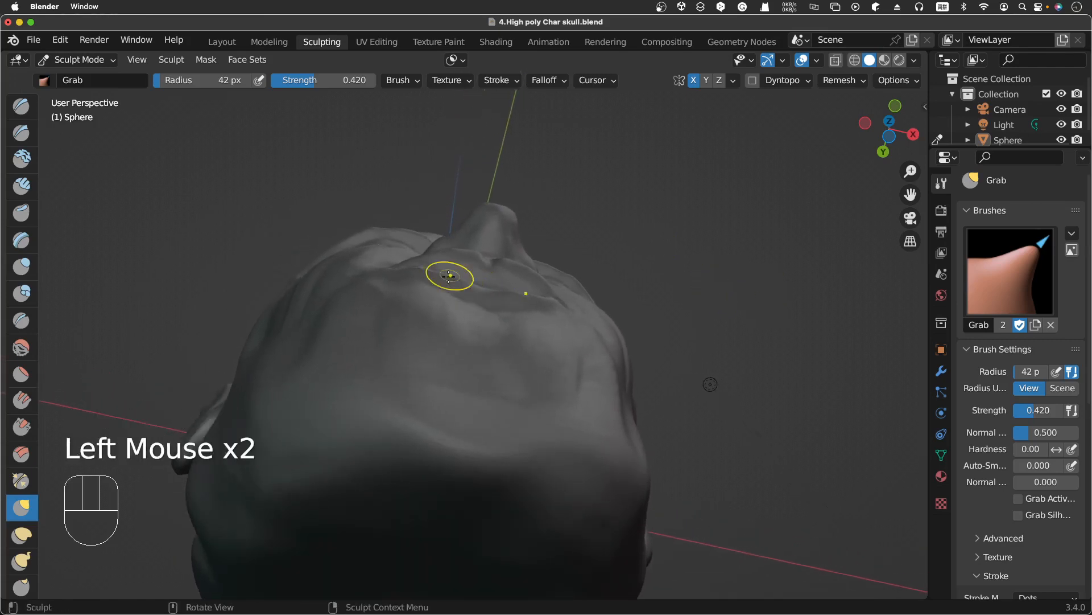
pyautogui.moveTo(442, 275); pyautogui.dragTo(434, 276)
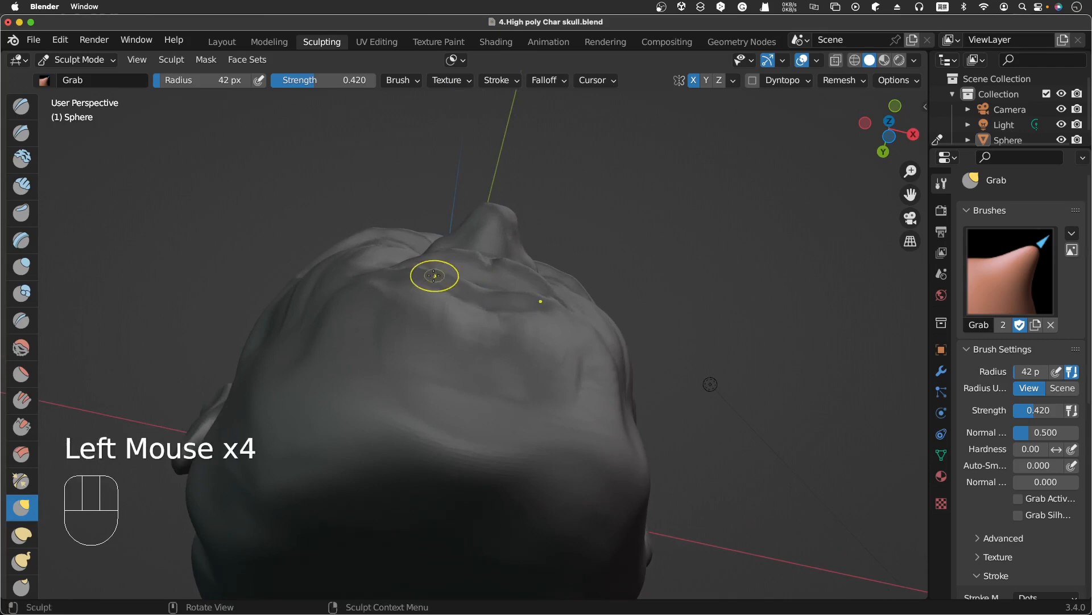
pyautogui.click(468, 284)
pyautogui.click(473, 284)
pyautogui.click(477, 285)
pyautogui.click(481, 286)
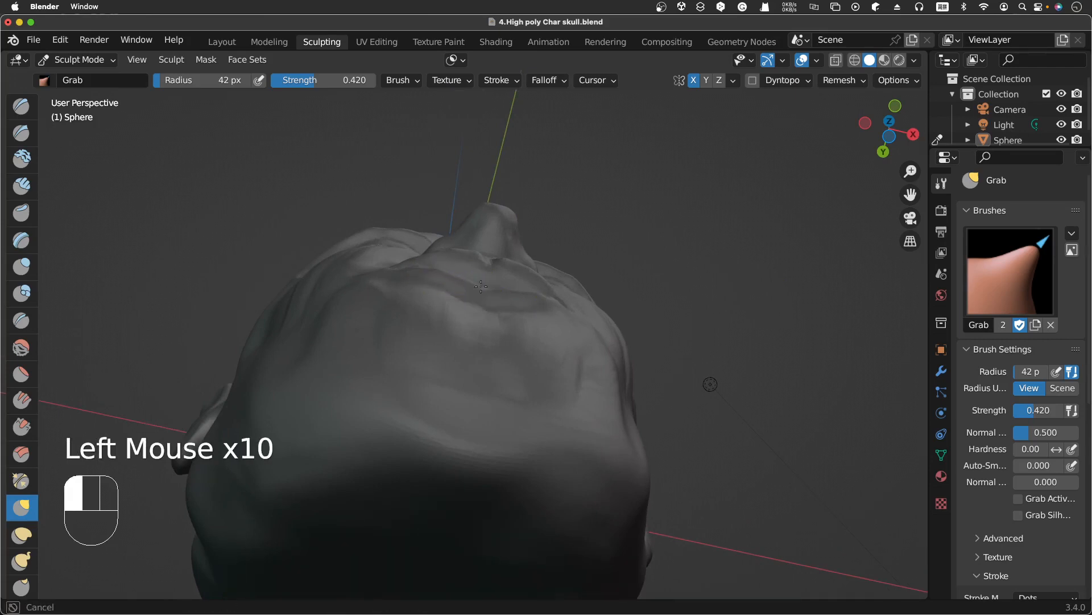
pyautogui.click(476, 287)
pyautogui.click(467, 281)
pyautogui.click(455, 279)
pyautogui.click(447, 279)
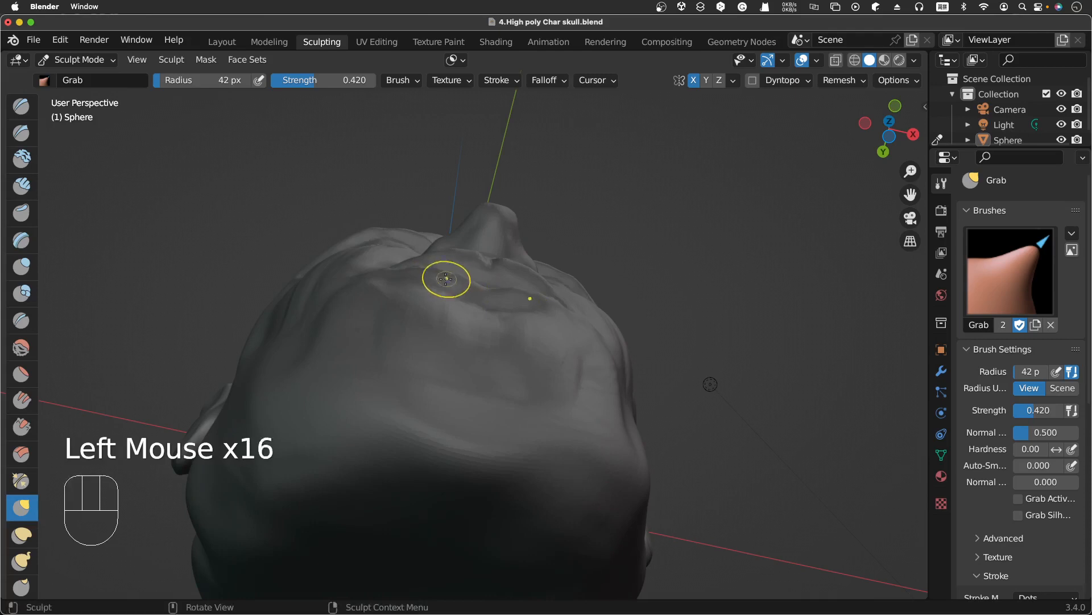
pyautogui.click(446, 277)
pyautogui.click(444, 274)
pyautogui.click(442, 270)
pyautogui.click(439, 268)
pyautogui.click(540, 300)
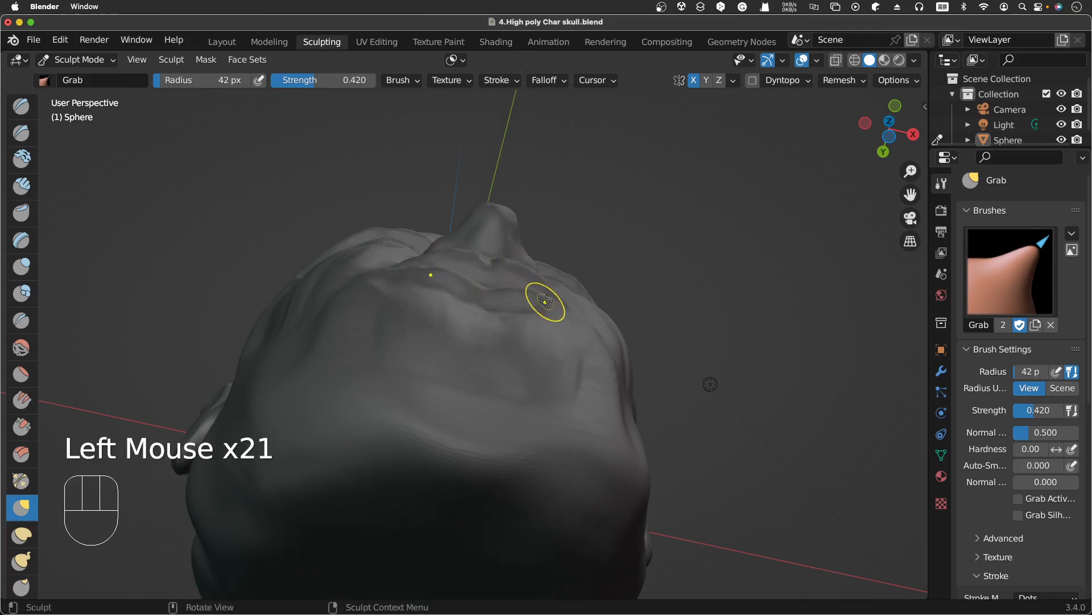
pyautogui.click(541, 301)
pyautogui.click(541, 303)
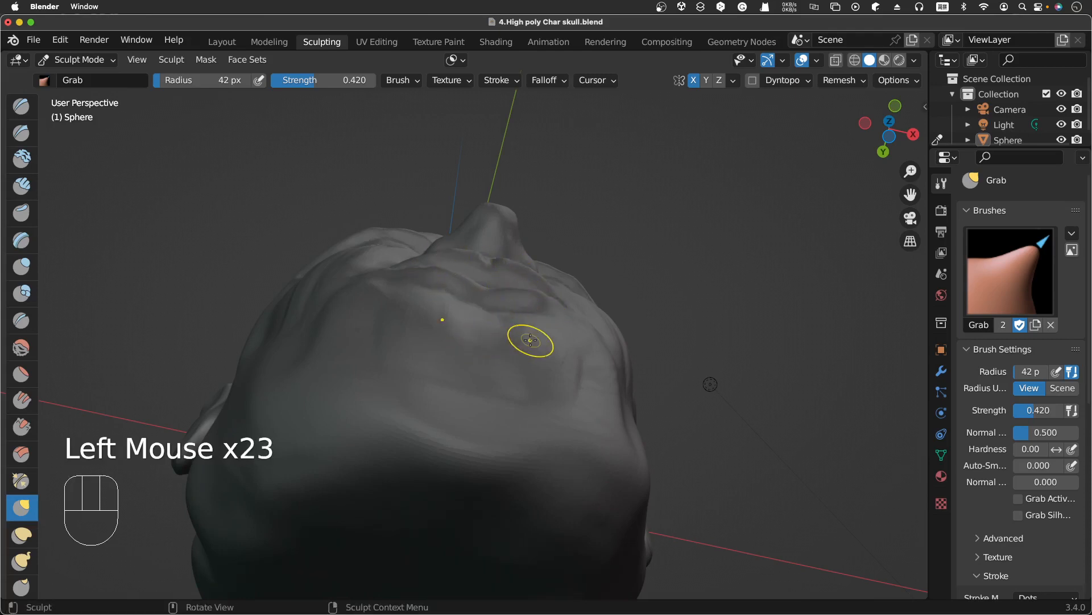
# Adjust the base of the nose above the upper lip with the Grab brush, working from below and checking the front
pyautogui.moveTo(473, 256); pyautogui.dragTo(478, 250)
pyautogui.moveTo(478, 251); pyautogui.dragTo(482, 251)
pyautogui.moveTo(479, 252); pyautogui.dragTo(478, 255)
pyautogui.scroll(5, 454, 251)
pyautogui.scroll(5, 454, 251)
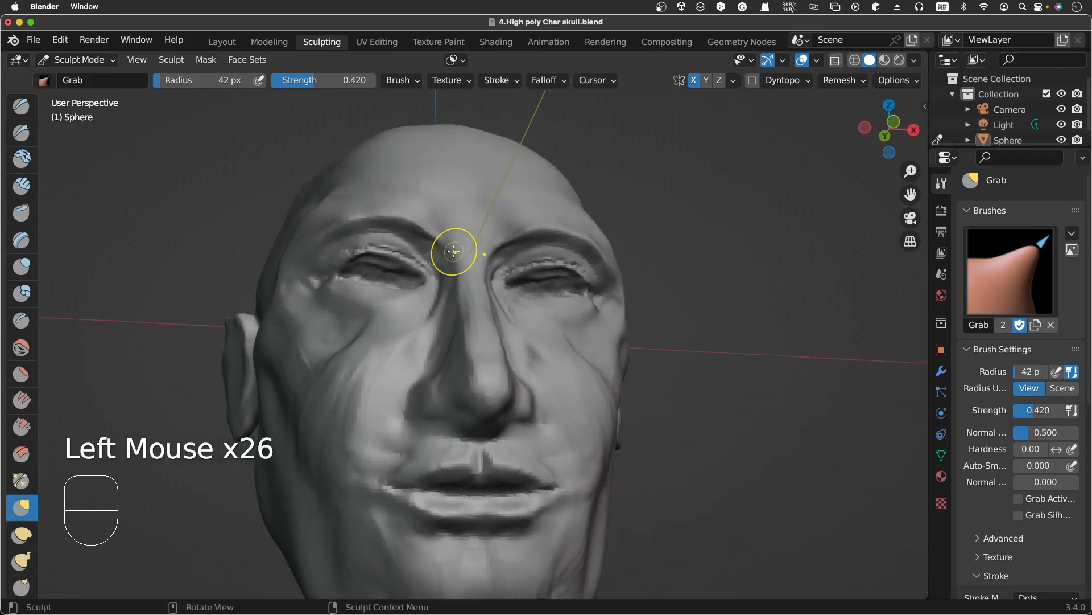
pyautogui.scroll(-5, 454, 251)
pyautogui.scroll(-5, 454, 251)
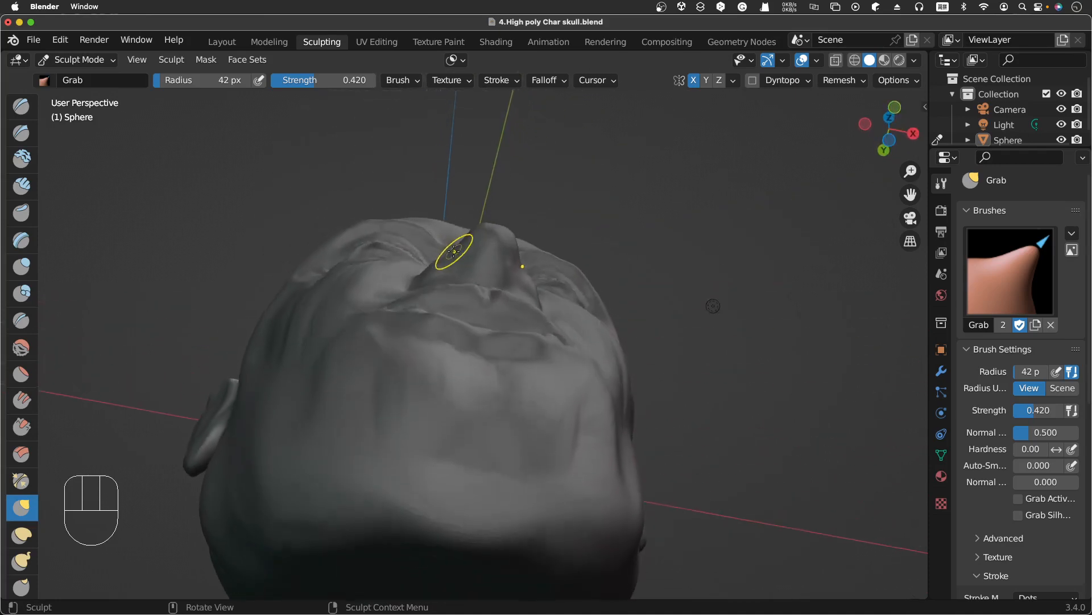
pyautogui.moveTo(487, 285); pyautogui.dragTo(486, 296)
pyautogui.moveTo(485, 287); pyautogui.dragTo(486, 292)
pyautogui.moveTo(483, 285); pyautogui.dragTo(482, 290)
pyautogui.scroll(5, 481, 282)
pyautogui.scroll(5, 483, 280)
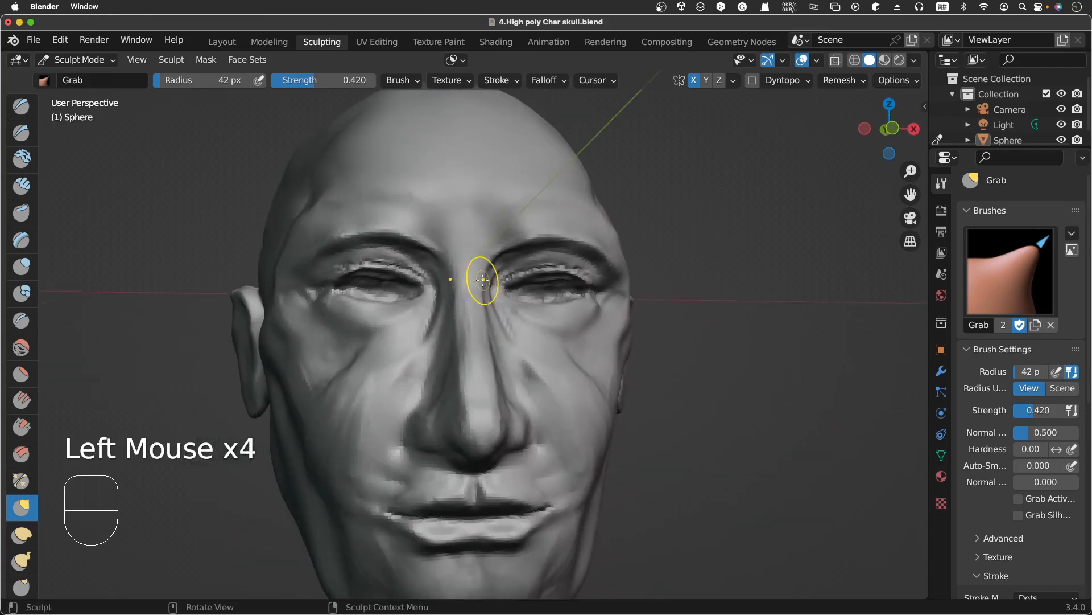
# Examine the whole head from the front, the side and below to judge its proportions
pyautogui.scroll(3, 482, 280)
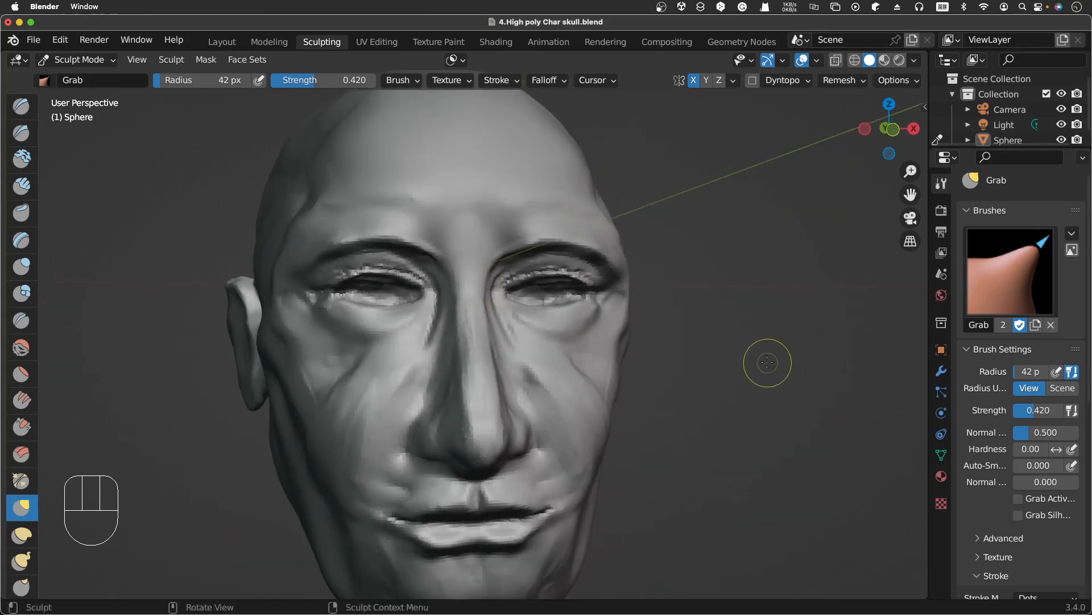
pyautogui.moveTo(767, 362)
pyautogui.keyDown('ctrl'); pyautogui.mouseDown(button='middle')
pyautogui.moveTo(754, 508)
pyautogui.moveTo(757, 424)
pyautogui.moveTo(756, 435)
pyautogui.mouseUp(button='middle'); pyautogui.keyUp('ctrl')
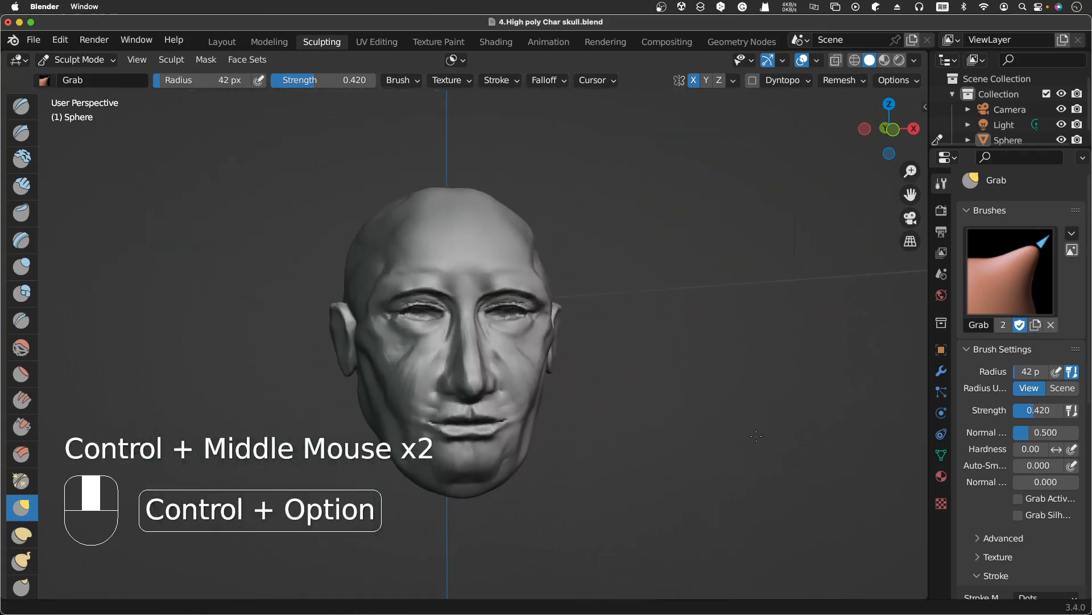
pyautogui.hscroll(-5, 709, 431)
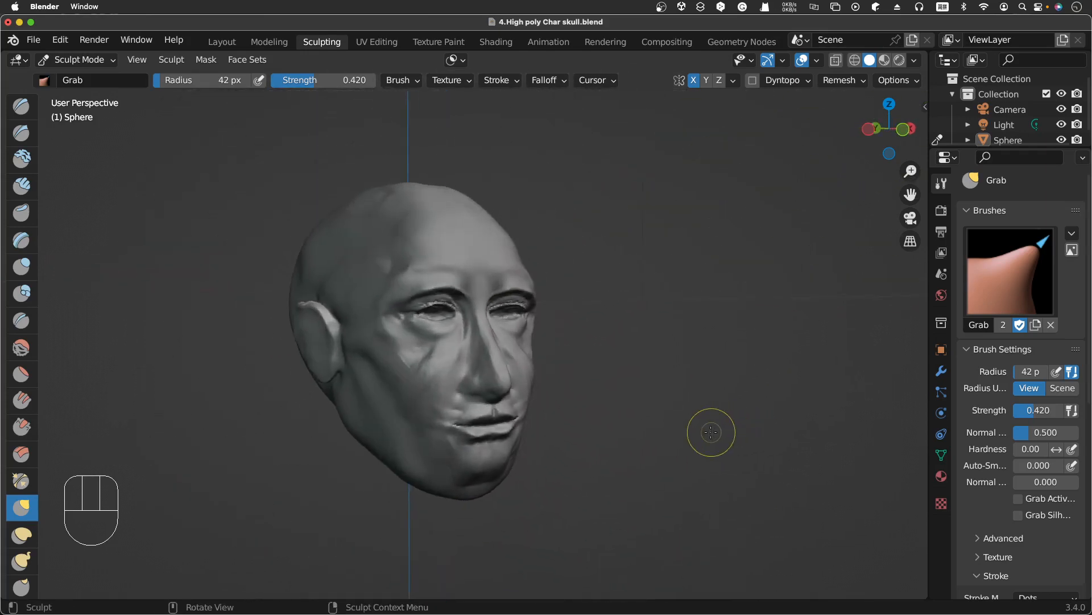
pyautogui.hscroll(-8, 711, 432)
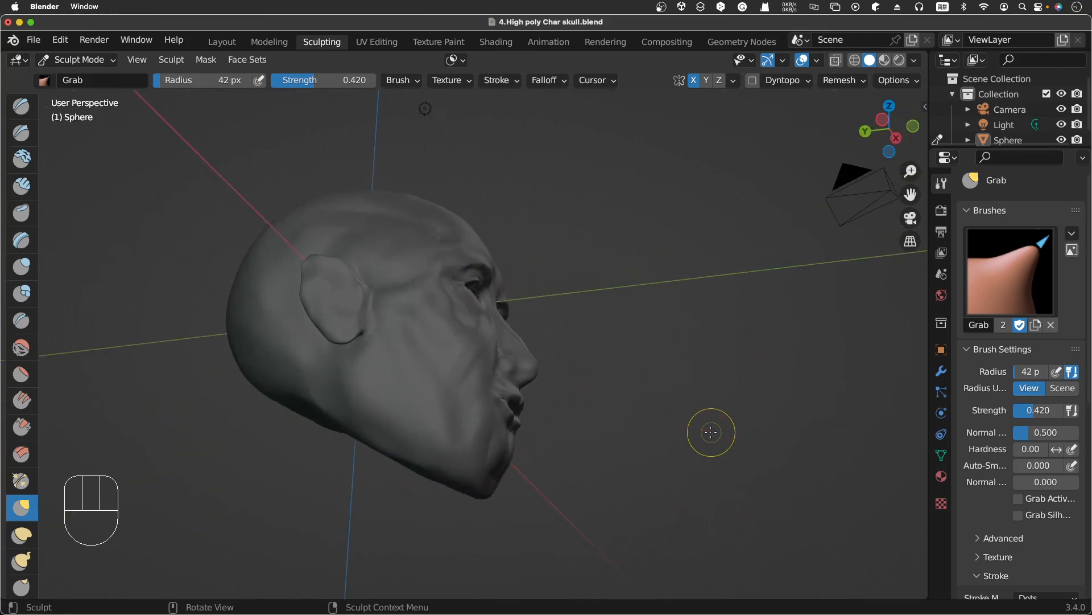
pyautogui.hscroll(10, 712, 432)
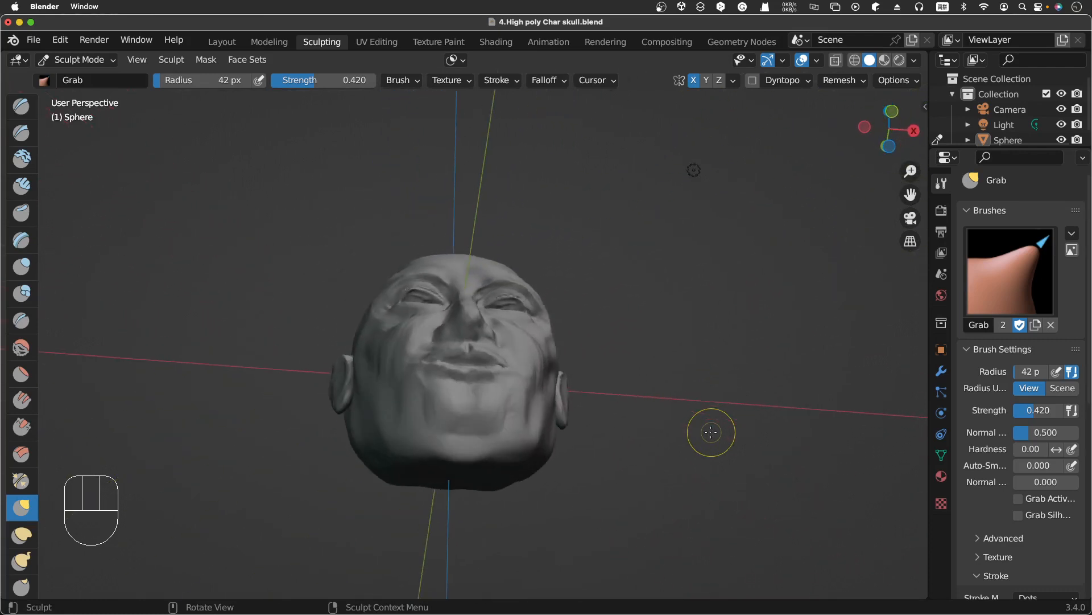
pyautogui.scroll(3, 712, 431)
pyautogui.scroll(-5, 711, 432)
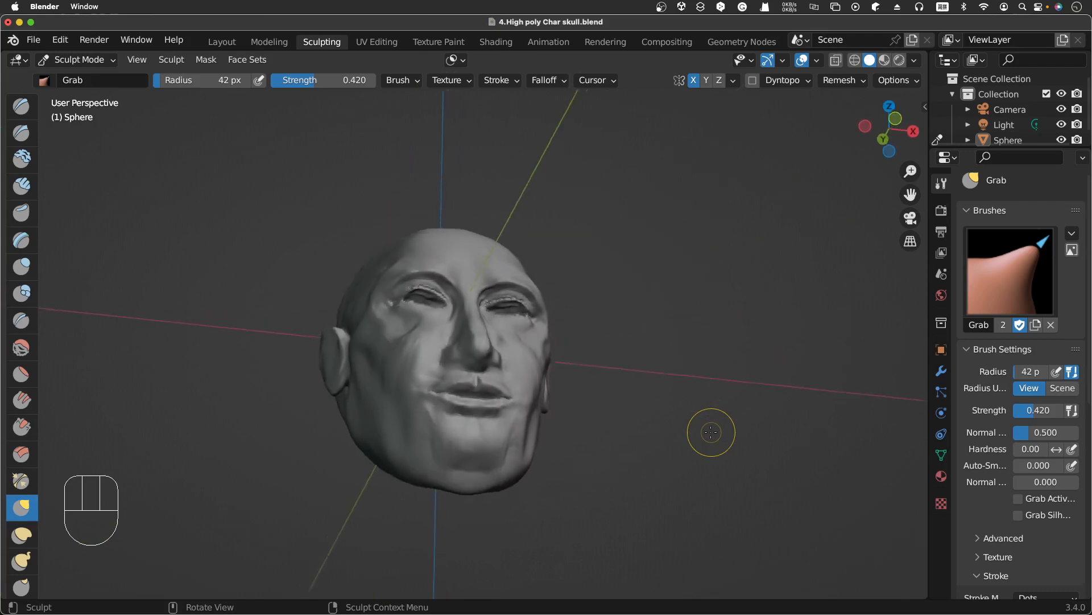
pyautogui.scroll(-5, 478, 457)
pyautogui.scroll(4, 480, 458)
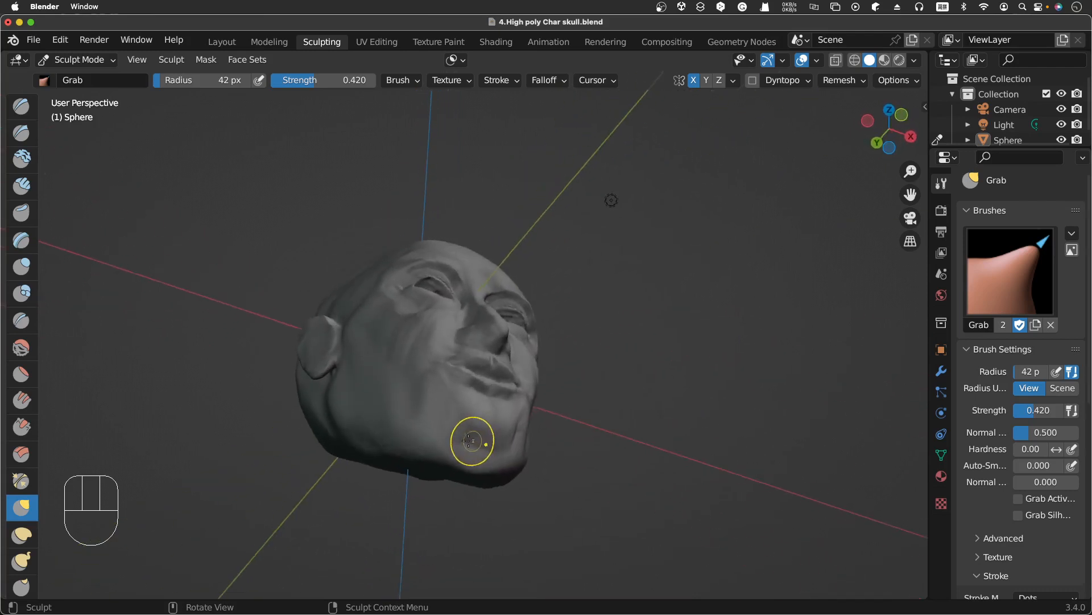
# Reshape the side of the chin with the Grab brush from a low three-quarter view
pyautogui.moveTo(476, 440); pyautogui.dragTo(466, 446)
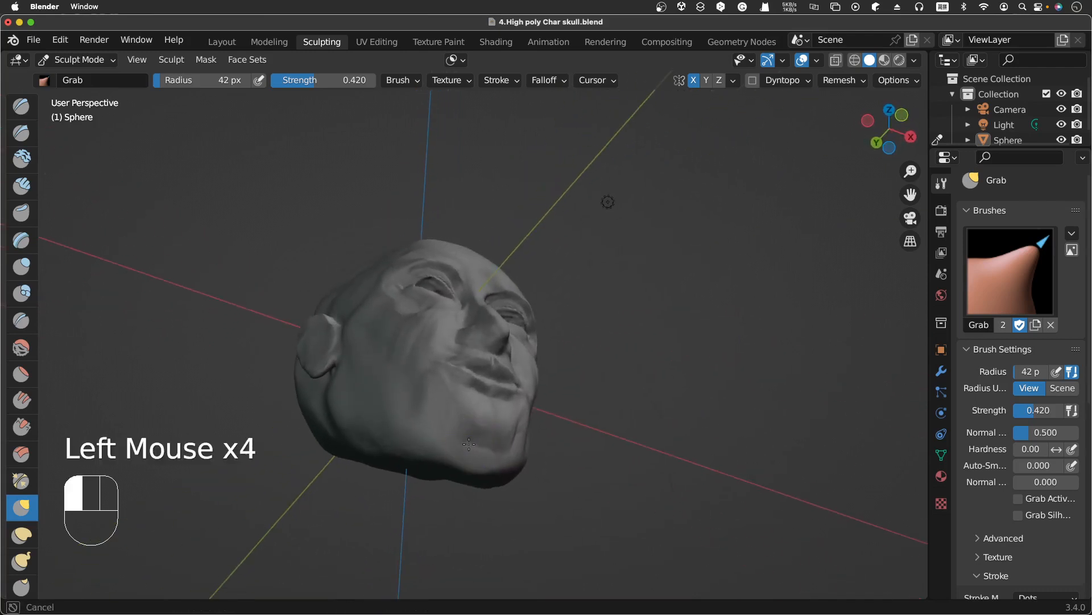
pyautogui.click(468, 442)
pyautogui.click(482, 444)
# Build up the side of the chin below the mouth corner with the Clay brush, working mainly from a low three-quarter view
pyautogui.click(21, 162)
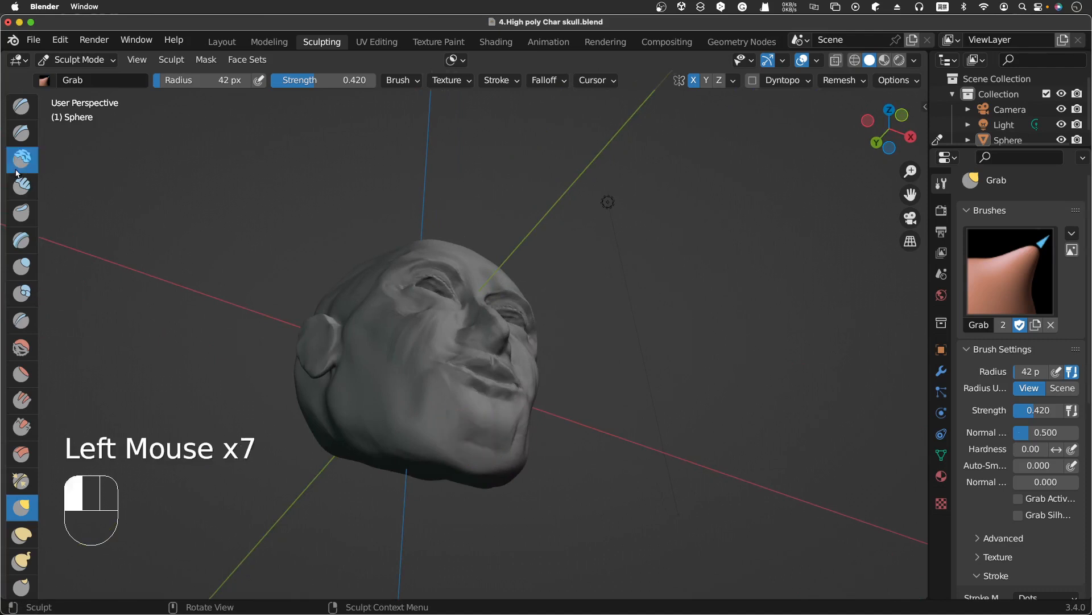
pyautogui.press('f')
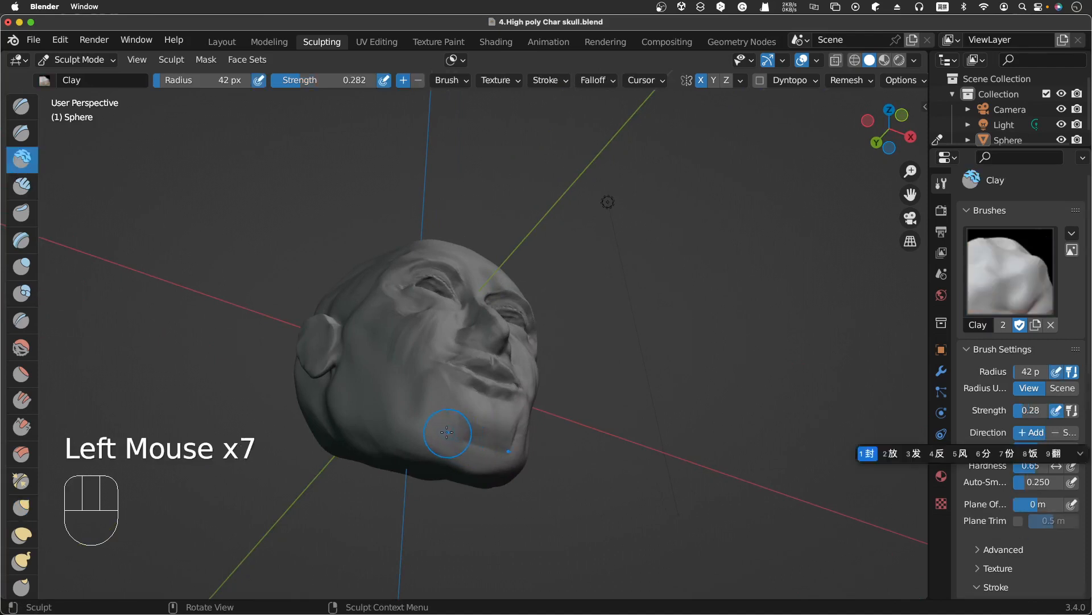
pyautogui.press('f')
pyautogui.click(580, 425)
pyautogui.click(482, 442)
pyautogui.click(482, 442)
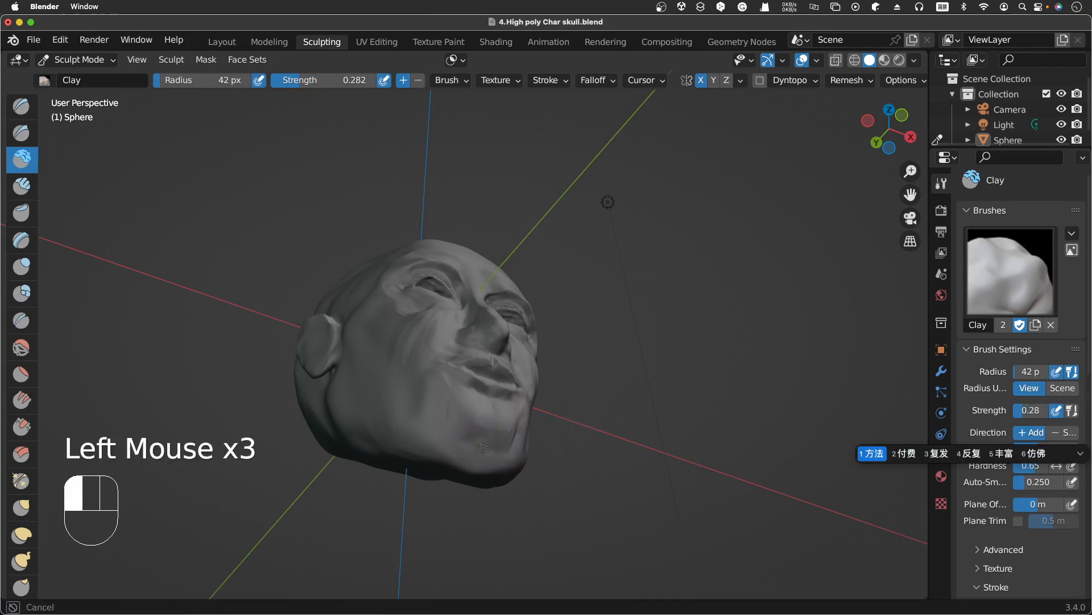
pyautogui.click(484, 438)
pyautogui.click(486, 436)
pyautogui.click(489, 433)
pyautogui.click(489, 432)
pyautogui.moveTo(489, 431); pyautogui.dragTo(489, 431)
pyautogui.click(473, 424)
pyautogui.click(472, 424)
pyautogui.click(471, 424)
pyautogui.moveTo(453, 415)
pyautogui.mouseDown(button='middle')
pyautogui.moveTo(472, 456)
pyautogui.moveTo(442, 429)
pyautogui.moveTo(460, 415)
pyautogui.moveTo(468, 432)
pyautogui.mouseUp(button='middle')
pyautogui.click(462, 423)
pyautogui.click(466, 434)
pyautogui.scroll(3, 467, 432)
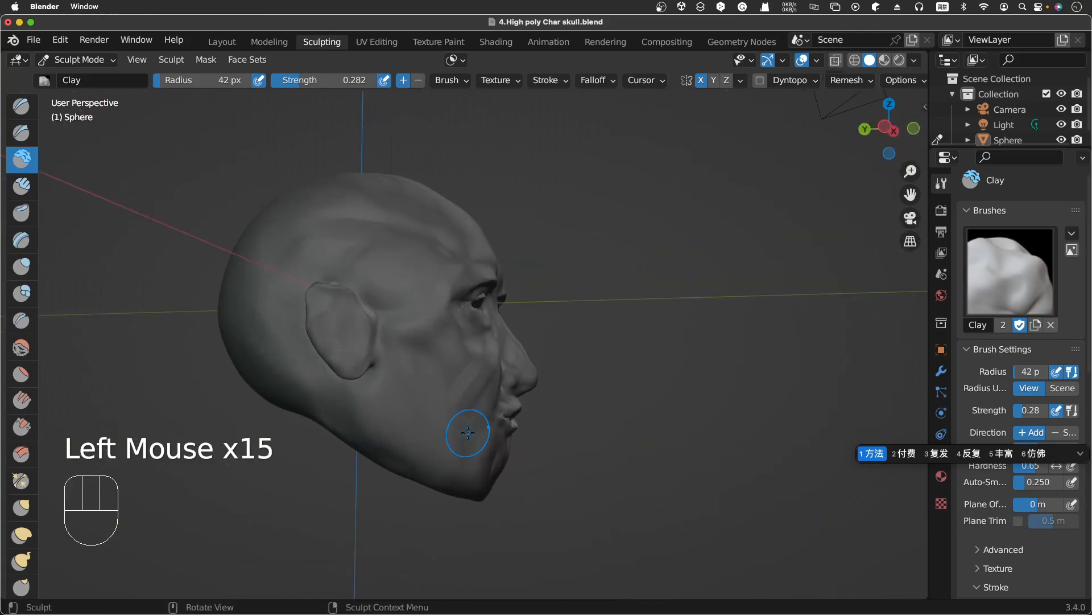
# Examine the head from the front, three-quarter and side views to judge the profile and the ear shape
pyautogui.hotkey('ctrl', 'space')
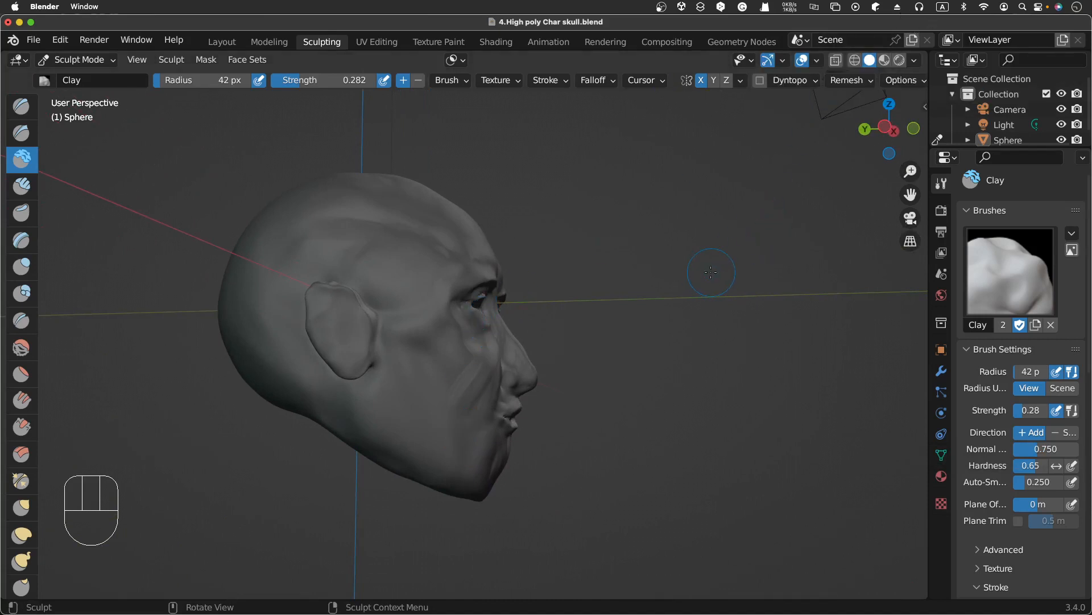
pyautogui.click(704, 300)
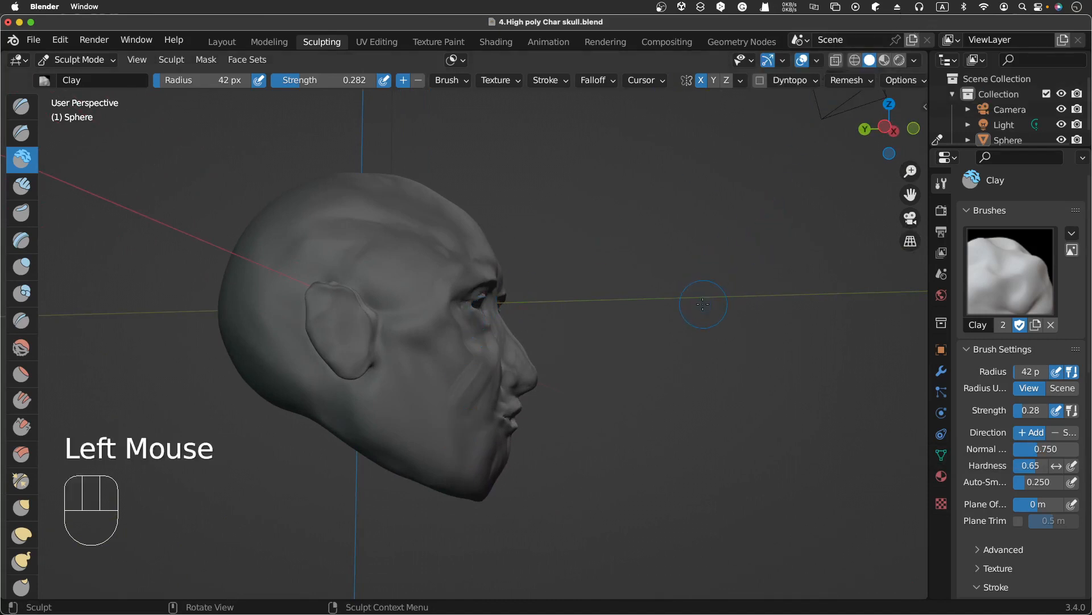
pyautogui.press('KP_1')
pyautogui.press('KP_3')
pyautogui.press('KP_1')
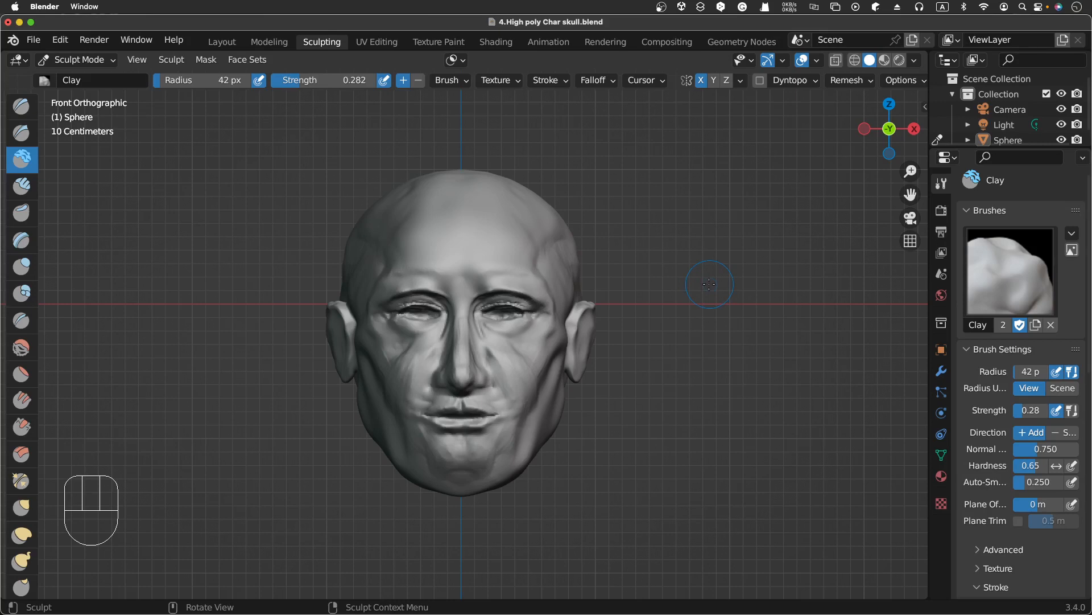
pyautogui.hscroll(5, 709, 284)
pyautogui.hscroll(-5, 709, 284)
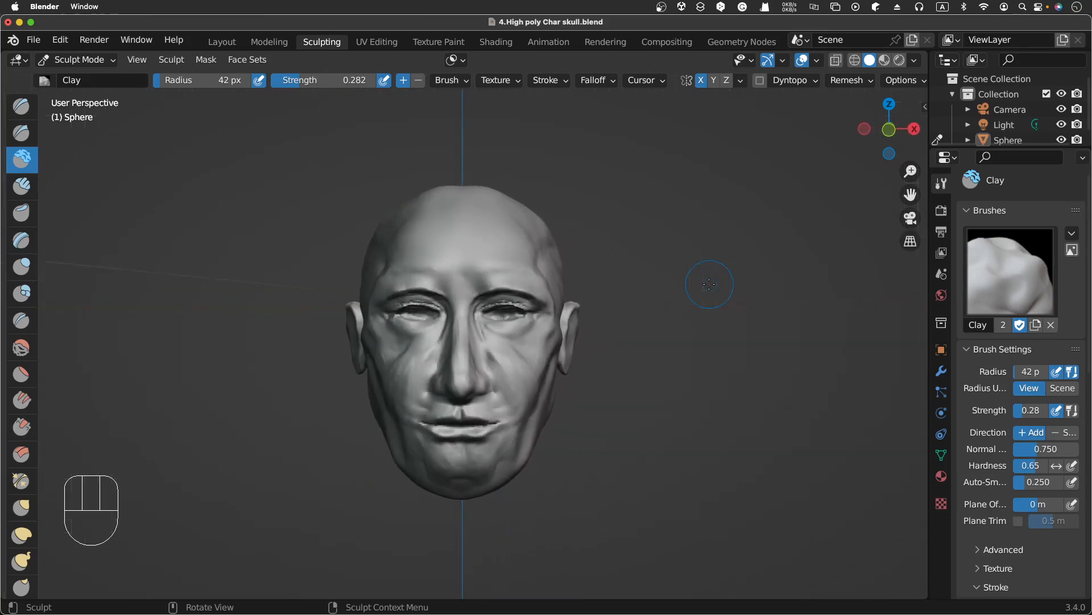
pyautogui.hscroll(6, 709, 284)
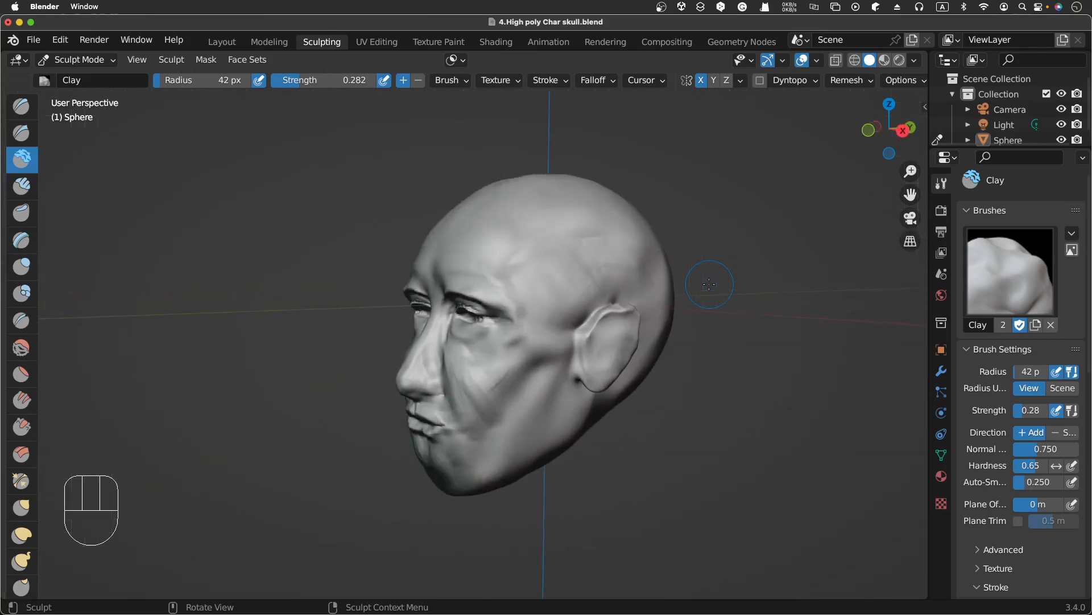
pyautogui.hscroll(-5, 709, 284)
pyautogui.hscroll(6, 709, 283)
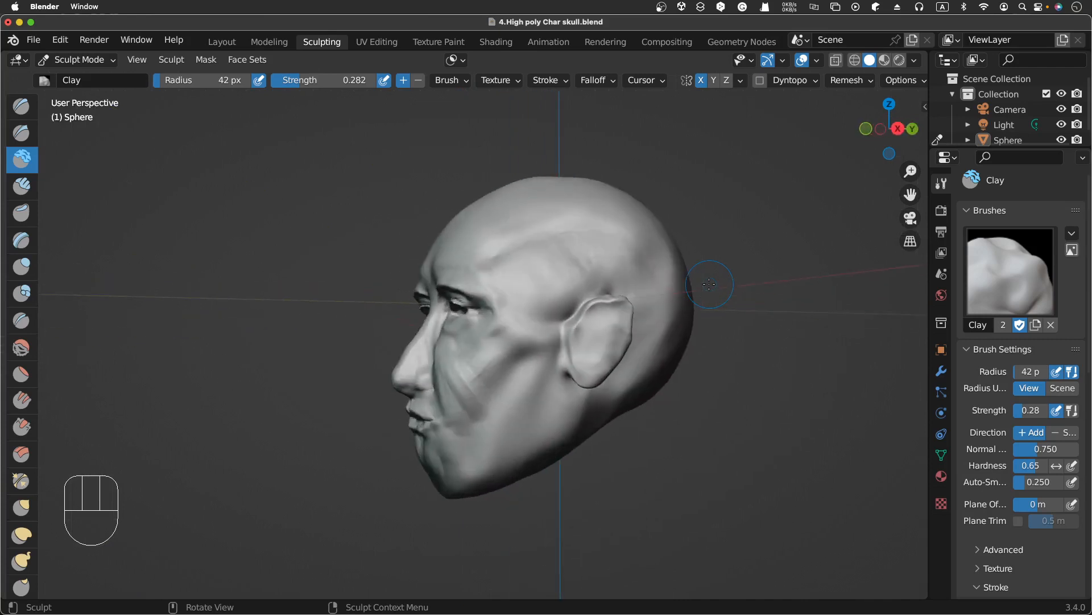
pyautogui.hscroll(3, 709, 284)
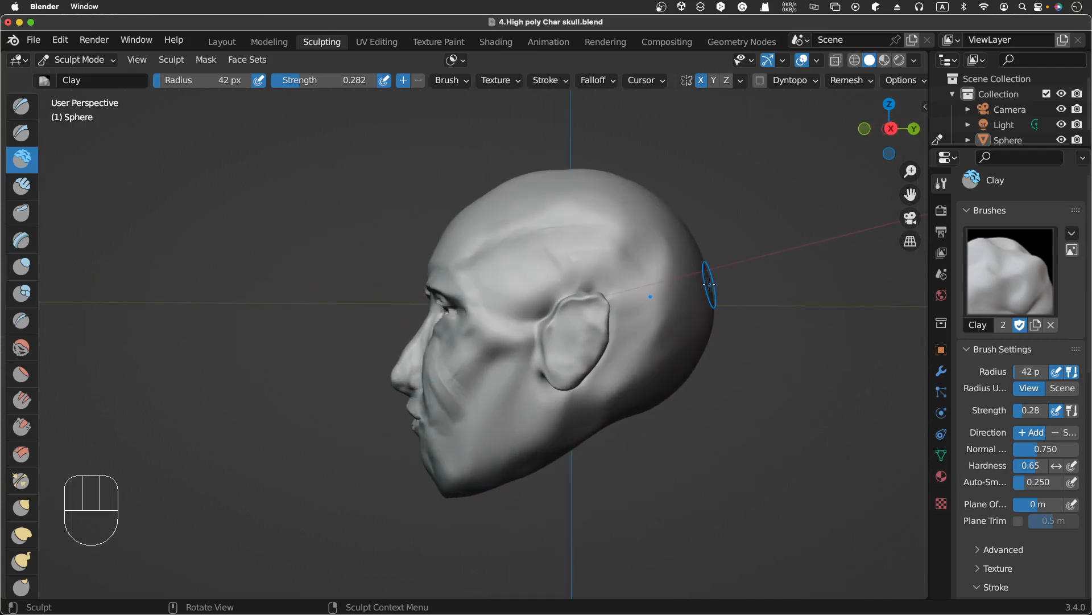
pyautogui.hscroll(3, 709, 284)
pyautogui.hscroll(-2, 709, 284)
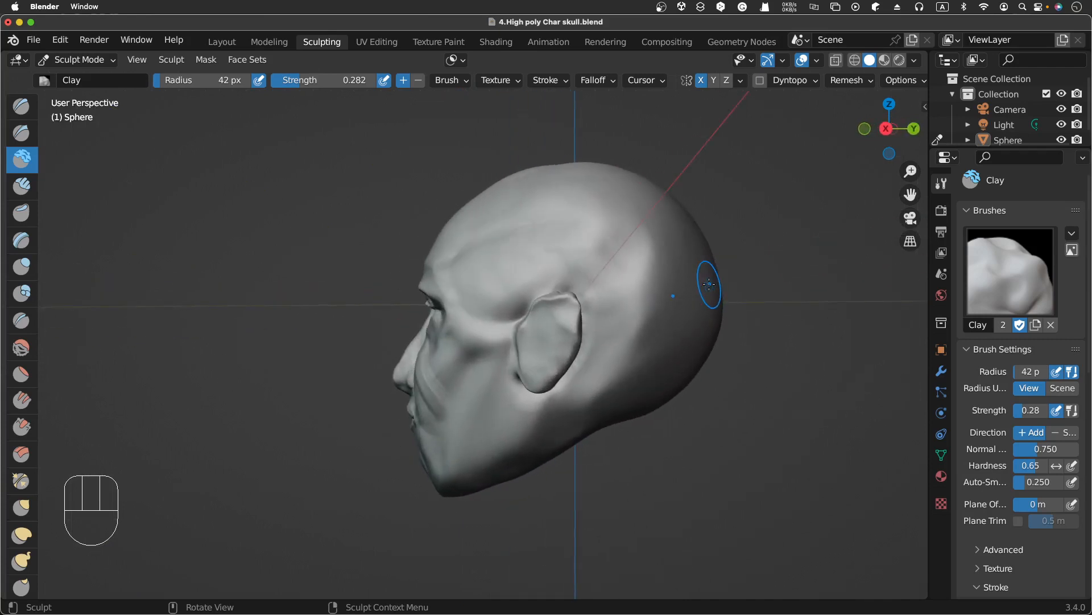
# Smooth the front of the ear with the Smooth brush and refine its back edge with the Grab brush
pyautogui.click(21, 347)
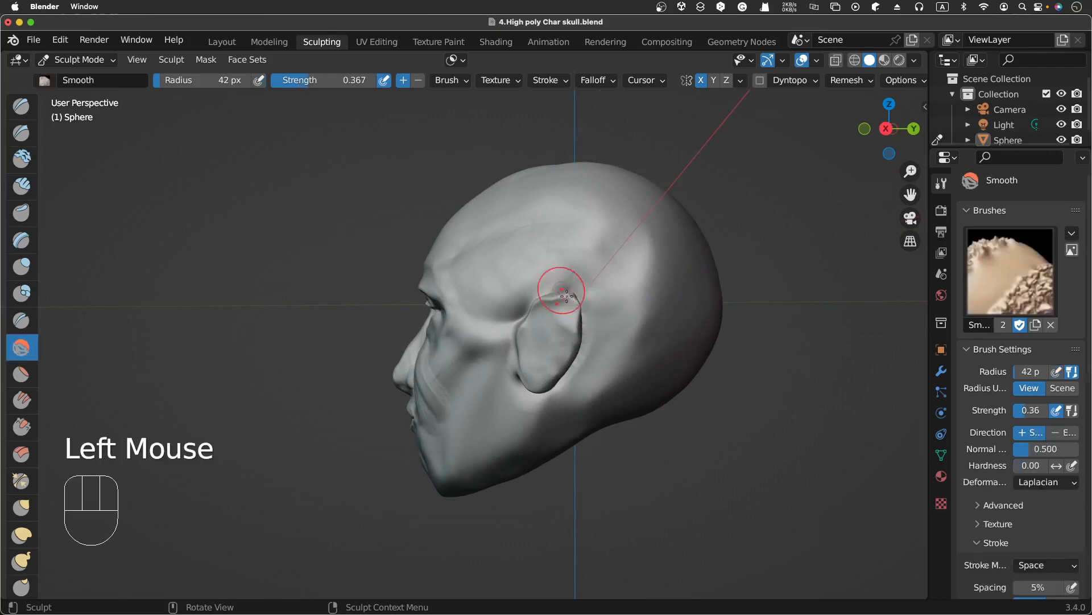
pyautogui.moveTo(524, 328); pyautogui.dragTo(528, 366)
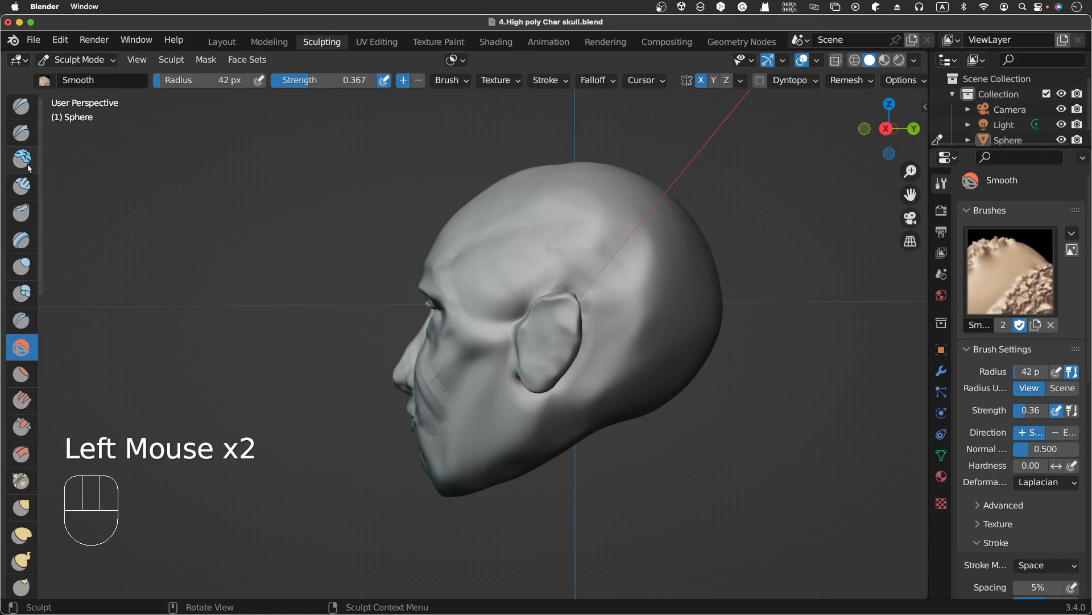
pyautogui.click(23, 508)
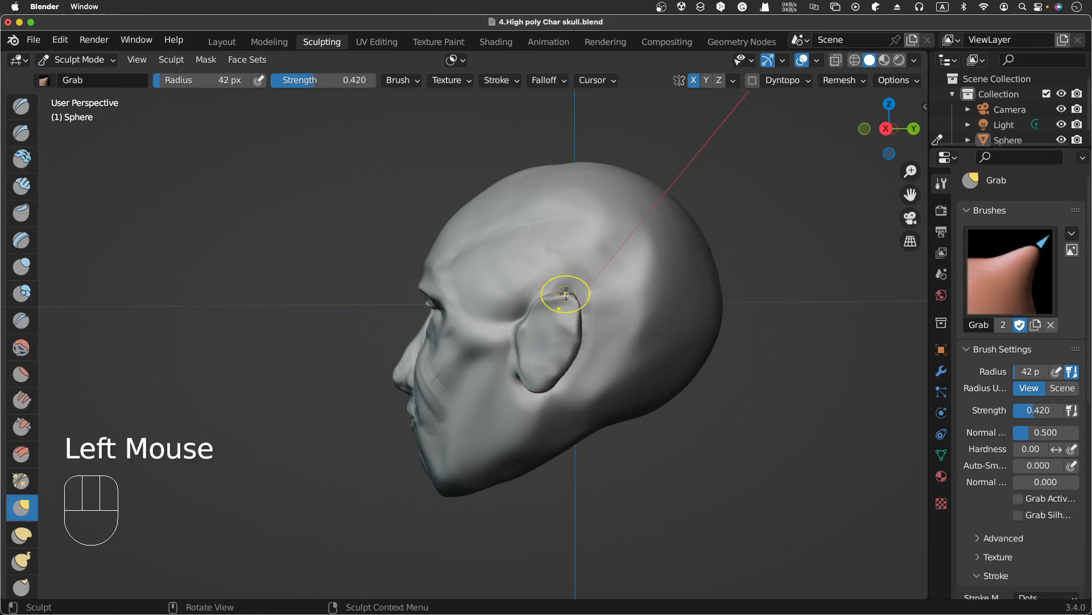
pyautogui.moveTo(571, 293); pyautogui.dragTo(580, 337)
pyautogui.moveTo(579, 338); pyautogui.dragTo(578, 344)
pyautogui.moveTo(575, 345); pyautogui.dragTo(569, 356)
pyautogui.moveTo(564, 370); pyautogui.dragTo(560, 372)
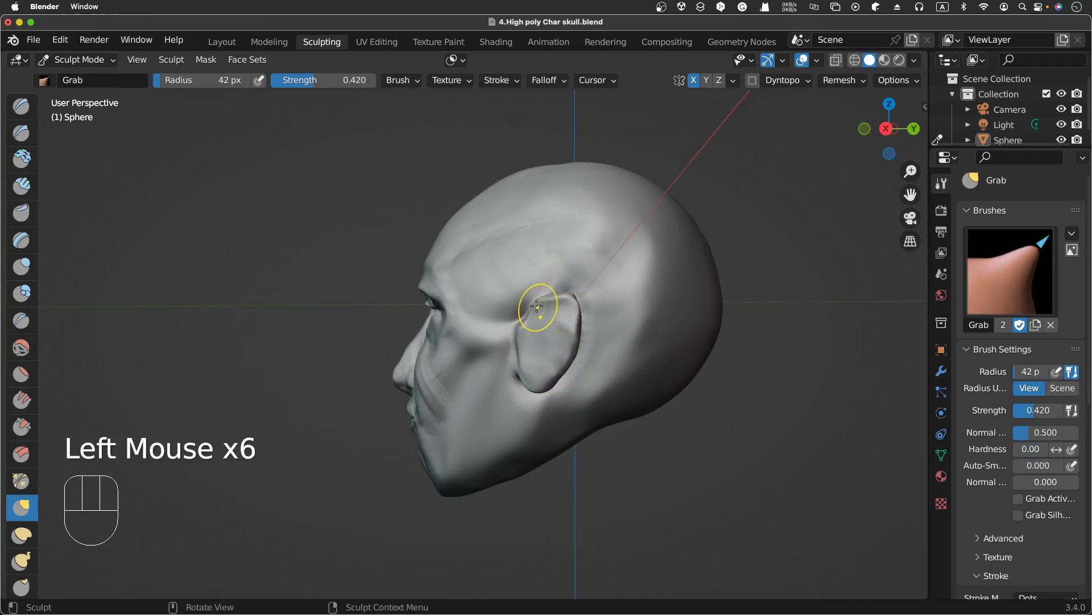
# Round the top and front contour of the ear with the Grab brush from the side view
pyautogui.moveTo(537, 306); pyautogui.dragTo(554, 296)
pyautogui.moveTo(555, 295); pyautogui.dragTo(559, 294)
pyautogui.moveTo(560, 293); pyautogui.dragTo(563, 293)
pyautogui.moveTo(564, 292); pyautogui.dragTo(549, 300)
pyautogui.moveTo(545, 303); pyautogui.dragTo(537, 306)
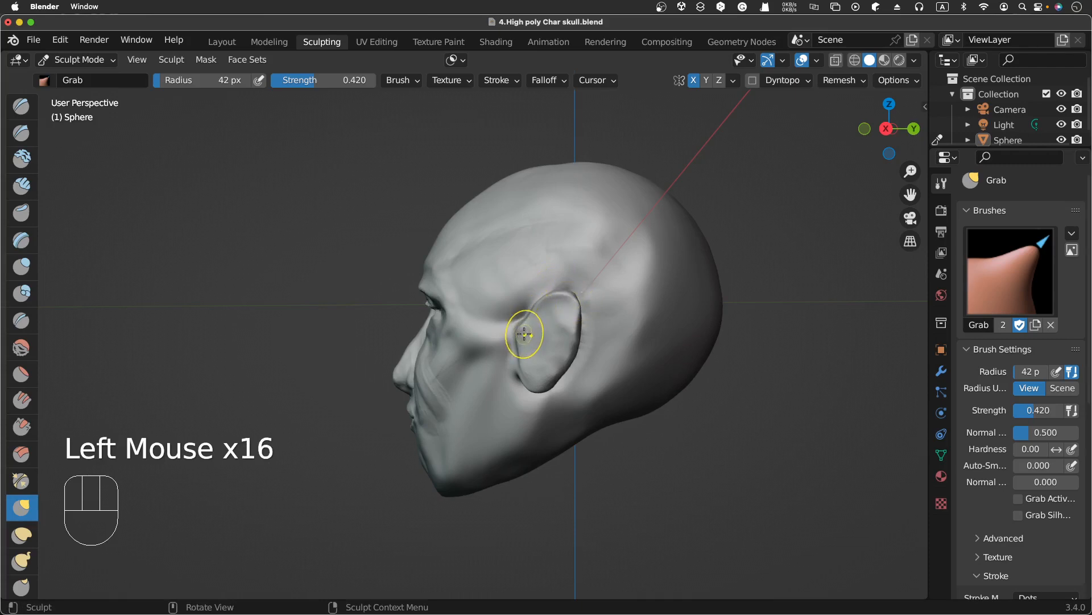
pyautogui.moveTo(527, 324)
pyautogui.mouseDown()
pyautogui.moveTo(517, 317)
pyautogui.moveTo(512, 346)
pyautogui.moveTo(528, 369)
pyautogui.moveTo(569, 364)
pyautogui.moveTo(556, 378)
pyautogui.moveTo(572, 348)
pyautogui.mouseUp()
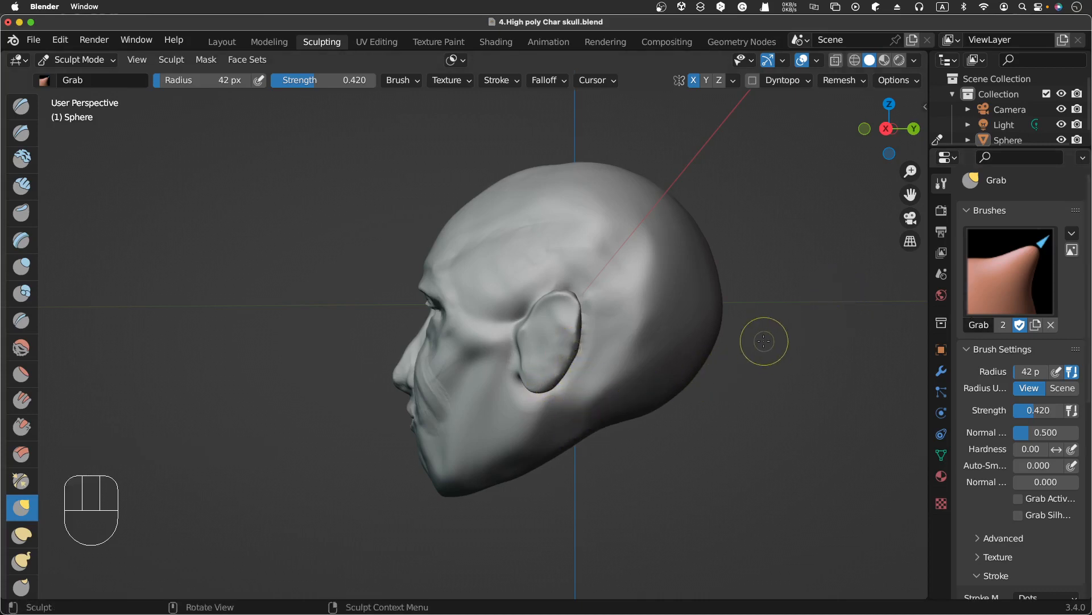
# Examine the face from the front and three-quarter views, checking the ears, cheeks, chin and mouth
pyautogui.hscroll(-10, 763, 341)
pyautogui.hscroll(-10, 764, 342)
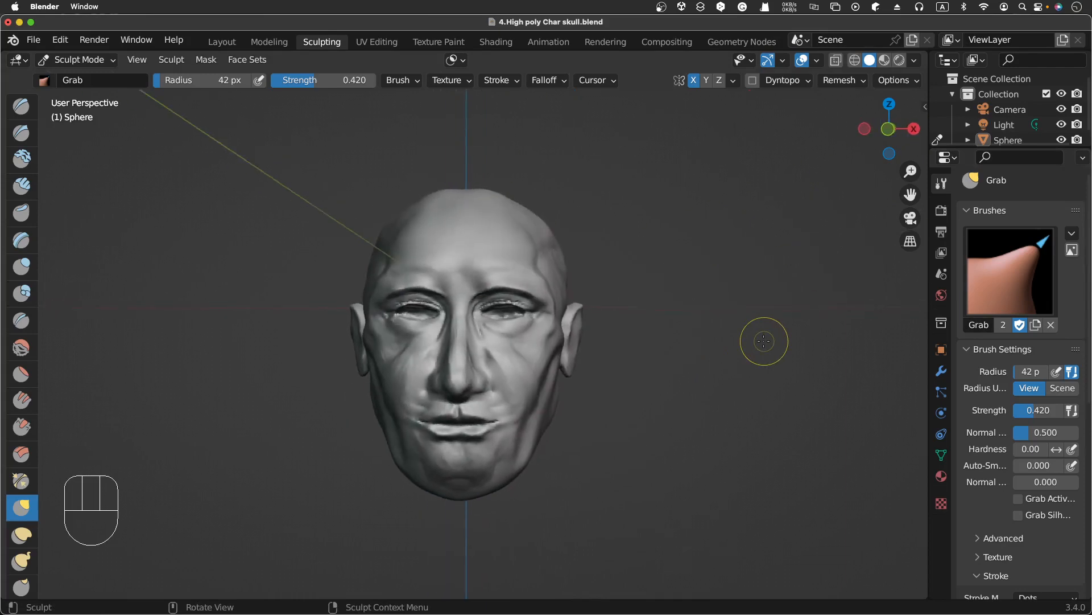
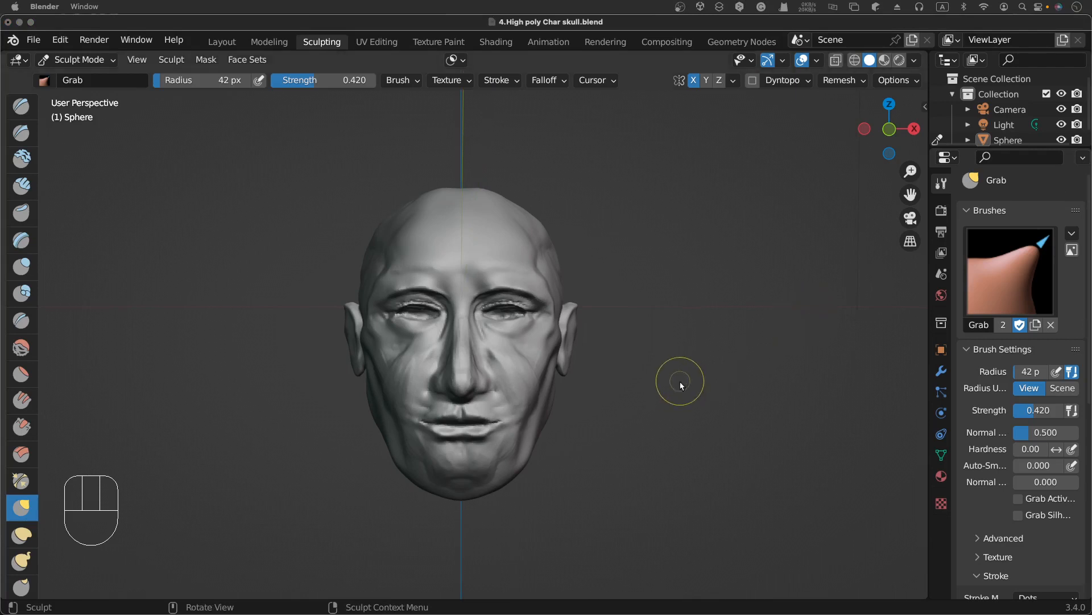
pyautogui.moveTo(681, 385); pyautogui.dragTo(610, 377, button='middle')
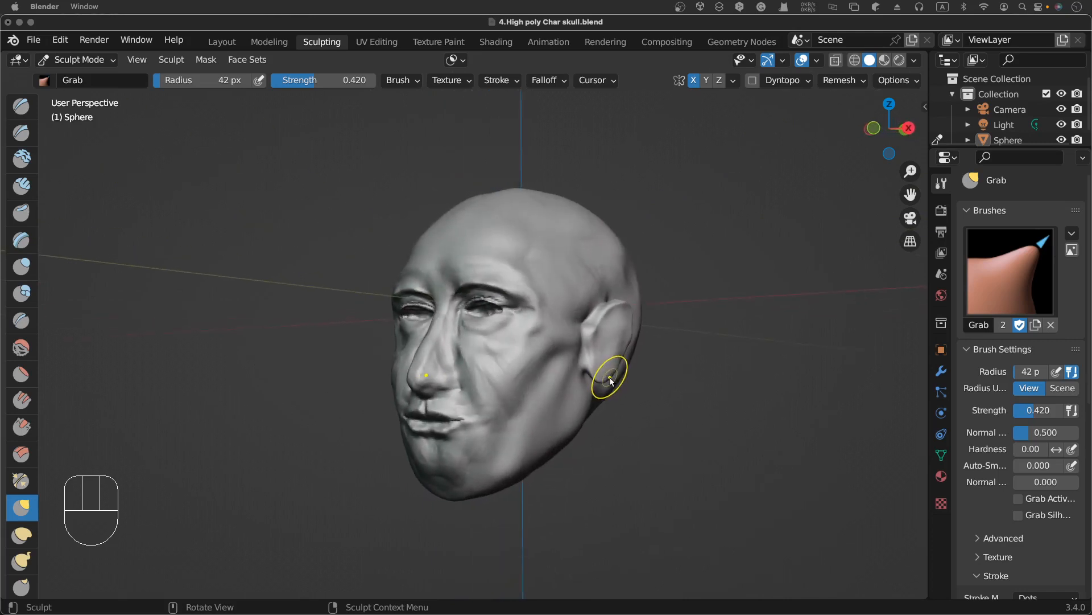
pyautogui.moveTo(612, 382); pyautogui.dragTo(611, 380, button='middle')
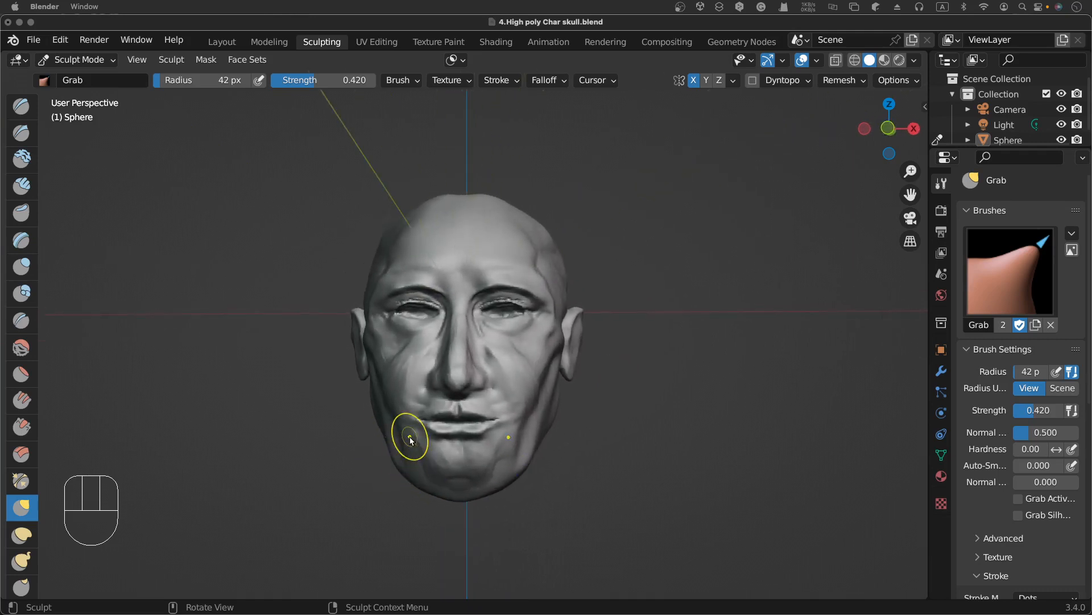
pyautogui.moveTo(437, 480); pyautogui.dragTo(411, 481, button='middle')
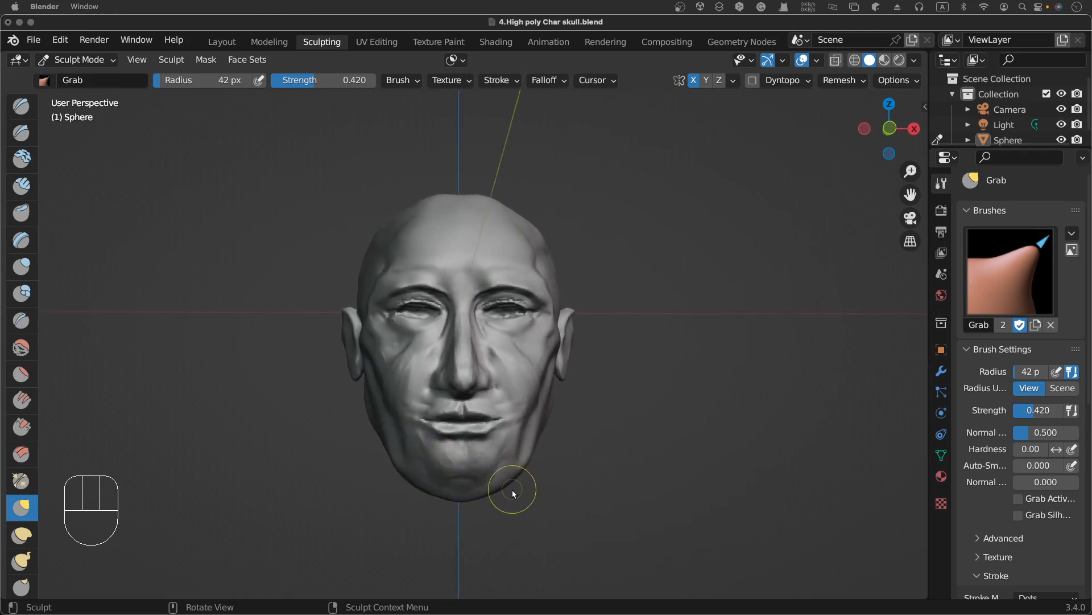
pyautogui.moveTo(506, 501); pyautogui.dragTo(463, 474, button='middle')
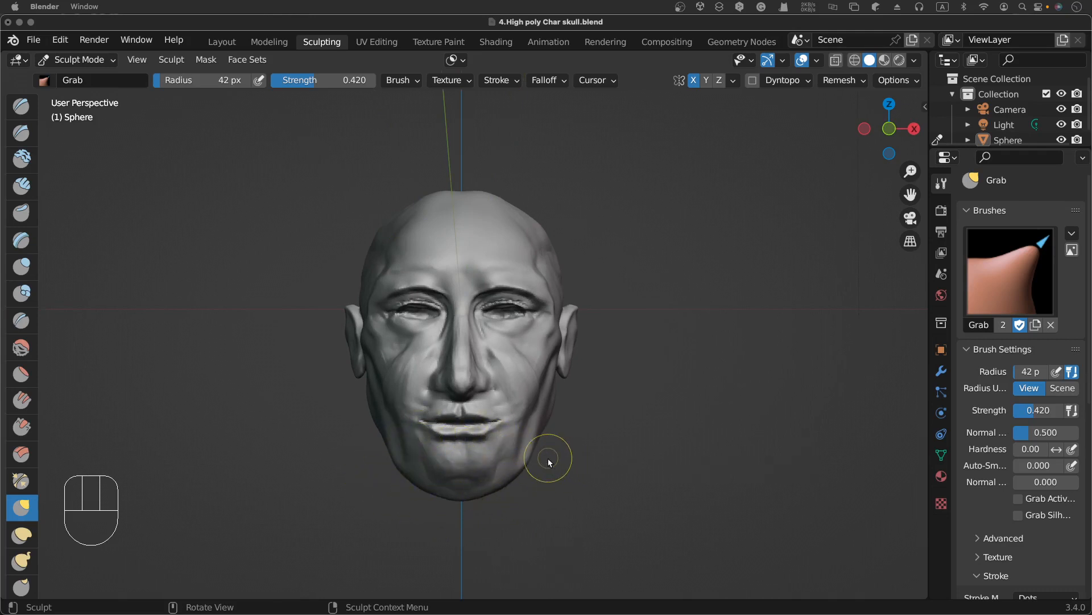
pyautogui.scroll(-2, 548, 459)
pyautogui.scroll(2, 548, 458)
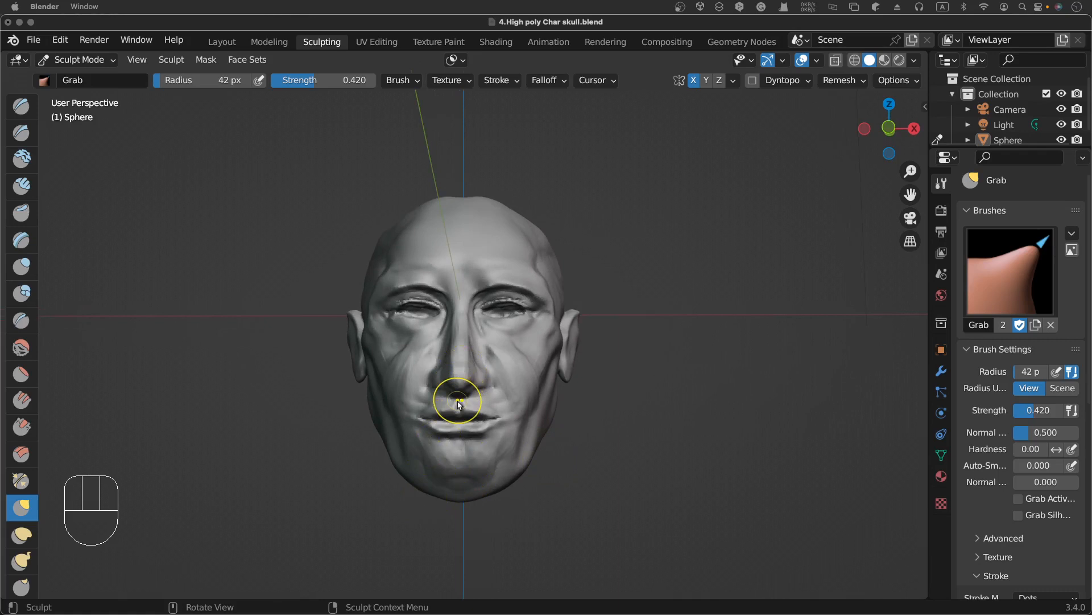
pyautogui.moveTo(628, 420); pyautogui.dragTo(635, 392)
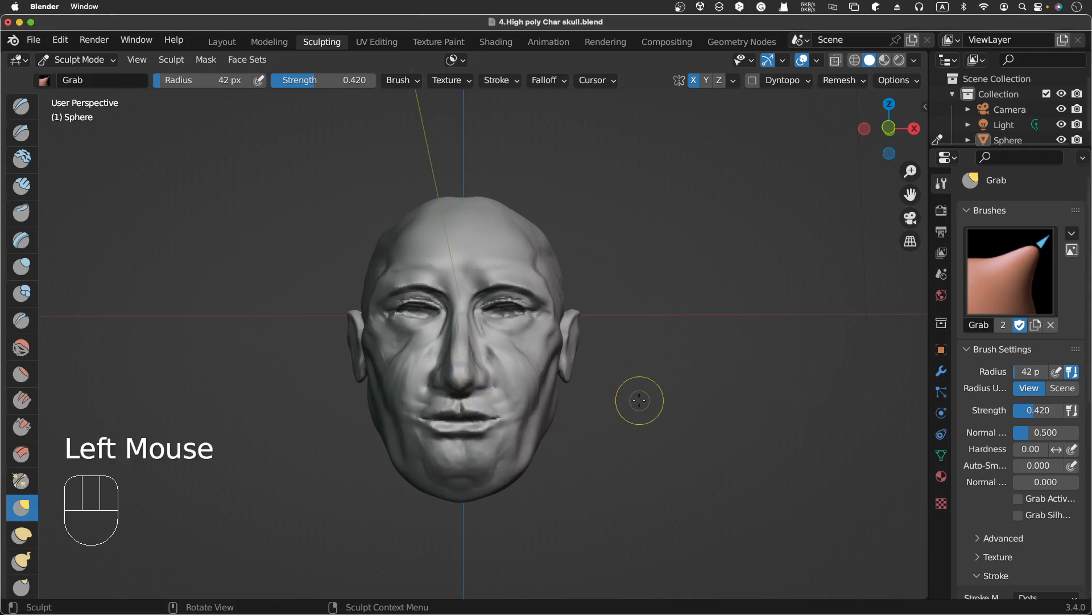
# Mask the forehead and cheeks from the front with the Mask brush at 145 px radius, and adjust the viewport shading
pyautogui.press('m')
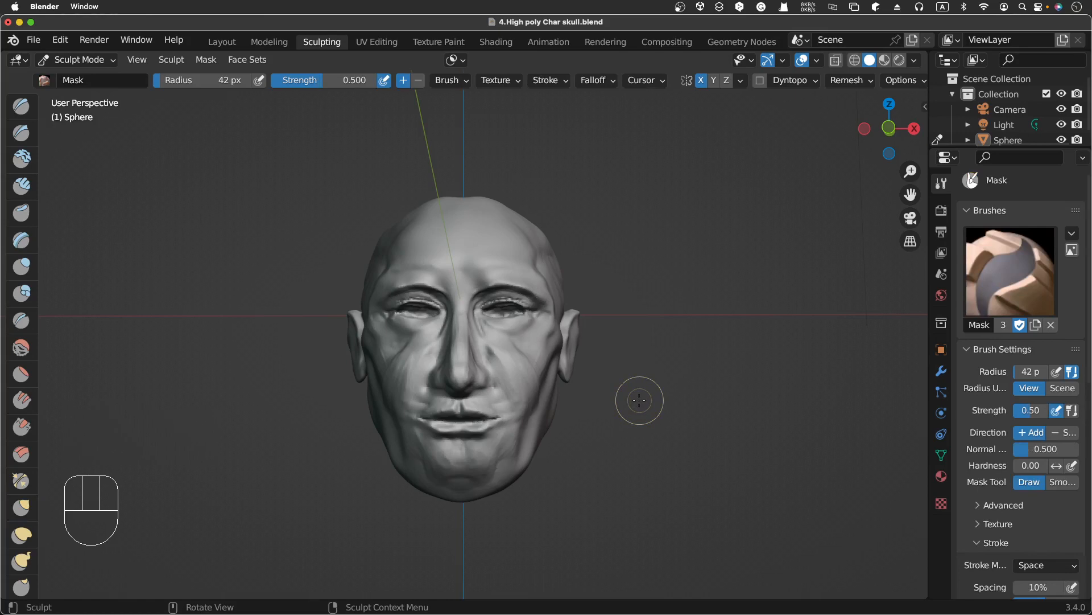
pyautogui.press('f')
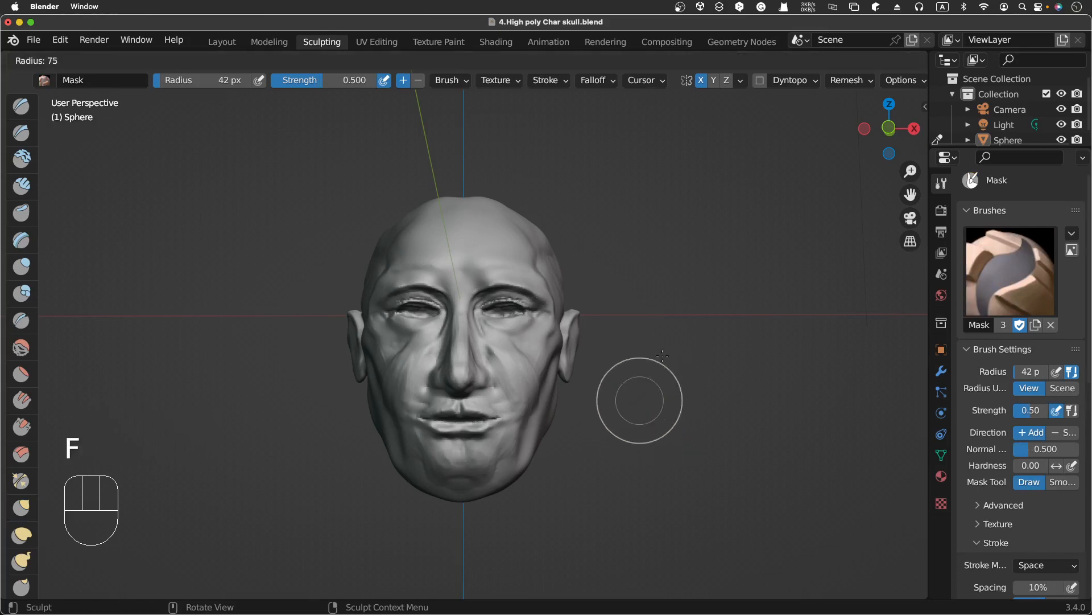
pyautogui.click(668, 327)
pyautogui.moveTo(439, 255)
pyautogui.mouseDown()
pyautogui.moveTo(436, 246)
pyautogui.moveTo(501, 307)
pyautogui.moveTo(438, 318)
pyautogui.moveTo(408, 344)
pyautogui.moveTo(455, 392)
pyautogui.moveTo(490, 360)
pyautogui.moveTo(522, 352)
pyautogui.mouseUp()
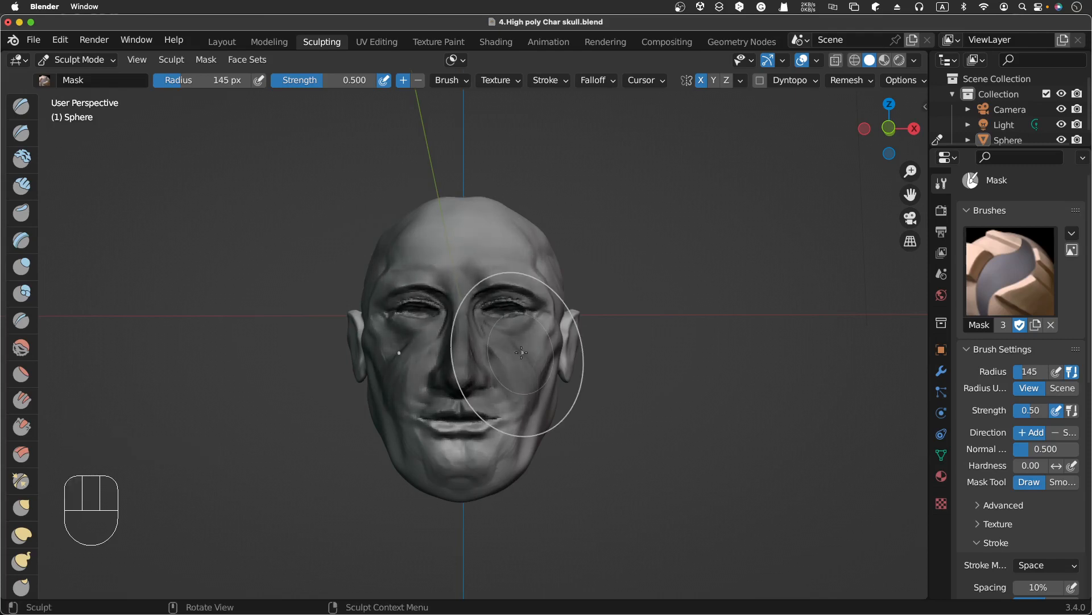
pyautogui.click(913, 61)
pyautogui.click(828, 363)
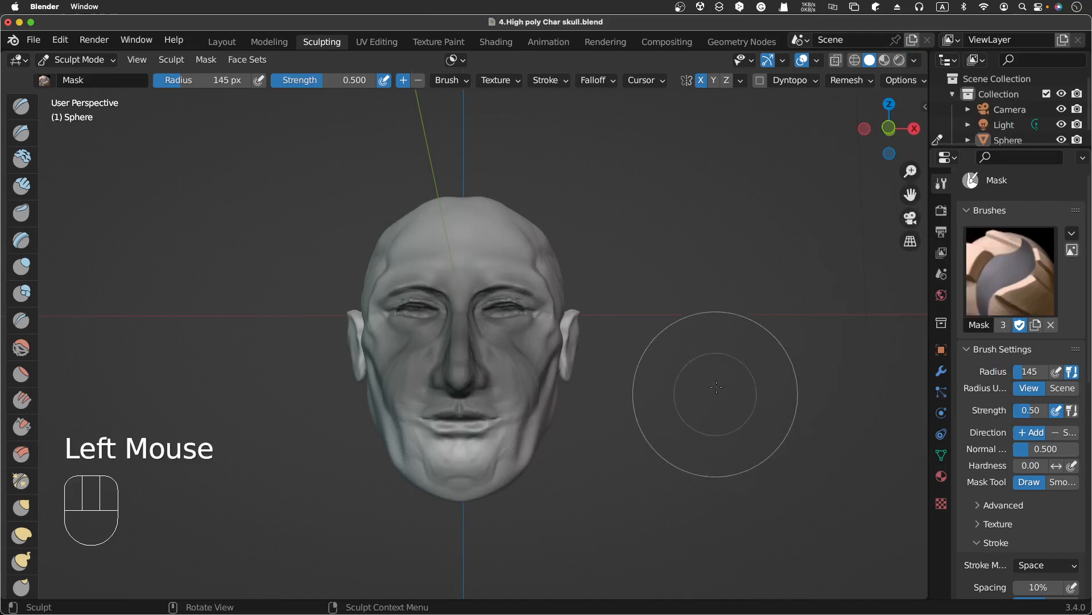
# Mask the side of the head around the temple and ear with the Mask brush at 256 px radius
pyautogui.moveTo(638, 273)
pyautogui.mouseDown(button='middle')
pyautogui.moveTo(611, 317)
pyautogui.moveTo(574, 316)
pyautogui.moveTo(548, 263)
pyautogui.mouseUp(button='middle')
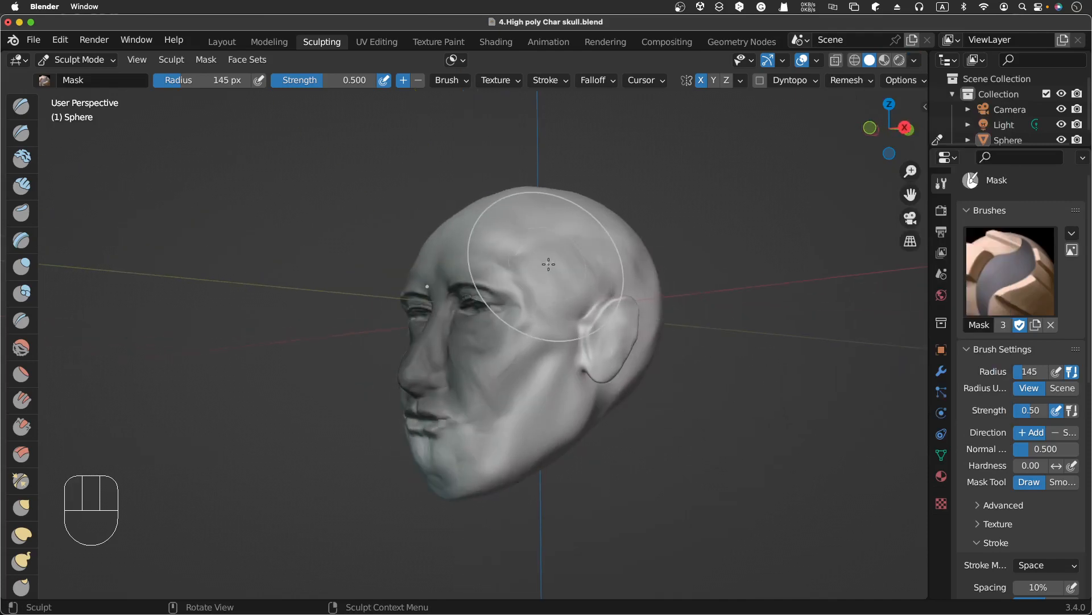
pyautogui.press('f')
pyautogui.click(608, 239)
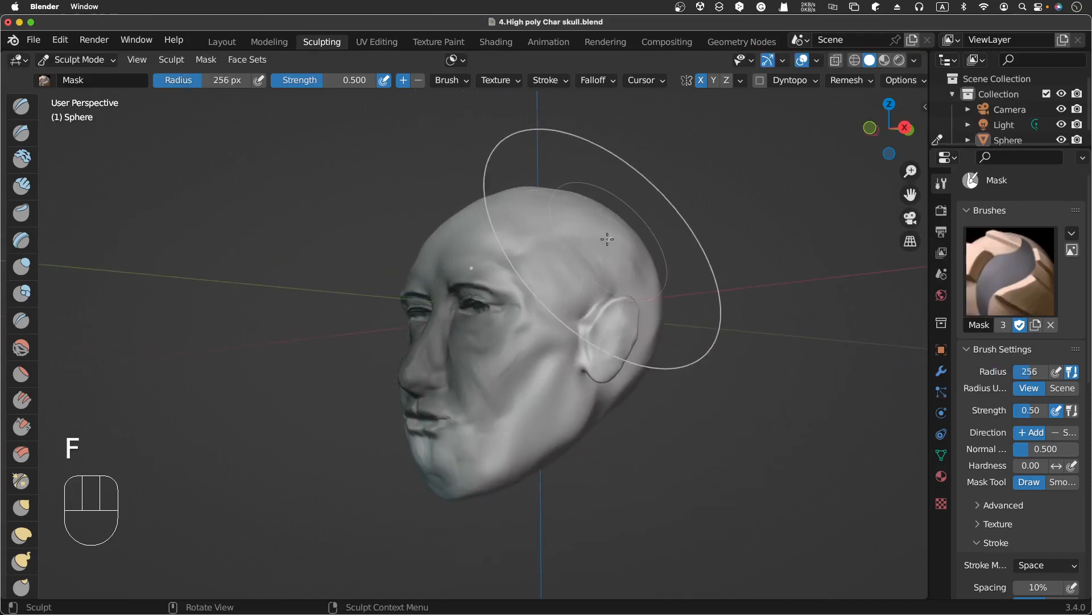
pyautogui.moveTo(560, 252)
pyautogui.mouseDown()
pyautogui.moveTo(540, 255)
pyautogui.moveTo(511, 318)
pyautogui.moveTo(609, 273)
pyautogui.moveTo(592, 341)
pyautogui.moveTo(597, 370)
pyautogui.moveTo(591, 351)
pyautogui.mouseUp()
# Mask the forehead, temple, cheek and ear area from the three-quarter view with the Mask brush at 213 px radius and 0.901 strength
pyautogui.press('f')
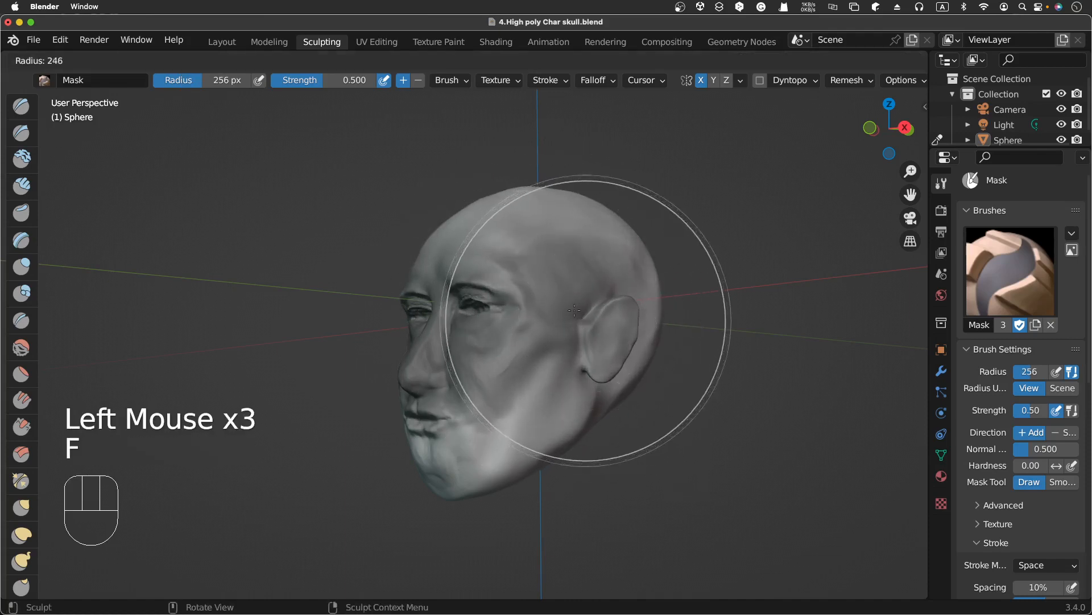
pyautogui.click(553, 311)
pyautogui.hotkey('shift', 'f')
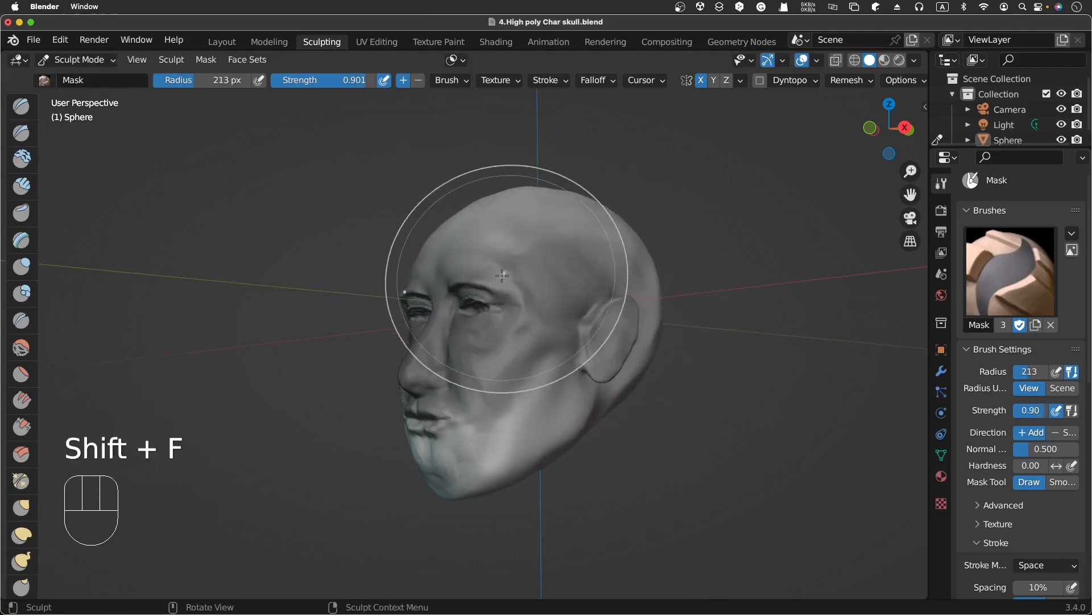
pyautogui.click(524, 281)
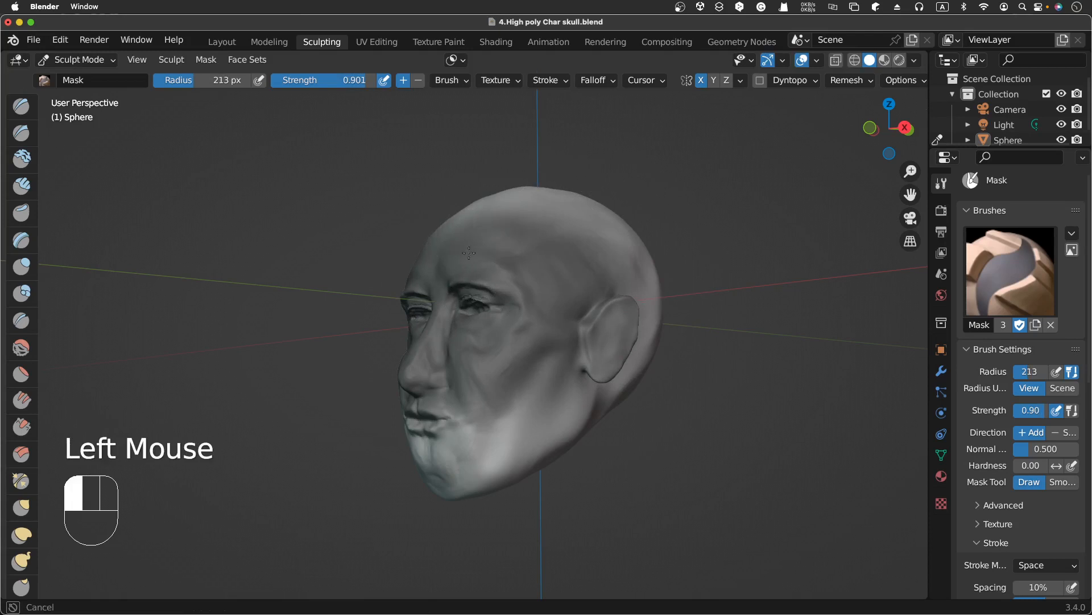
pyautogui.moveTo(469, 252); pyautogui.dragTo(492, 244)
pyautogui.moveTo(482, 336)
pyautogui.mouseDown()
pyautogui.moveTo(620, 347)
pyautogui.moveTo(634, 251)
pyautogui.moveTo(561, 205)
pyautogui.moveTo(534, 261)
pyautogui.mouseUp()
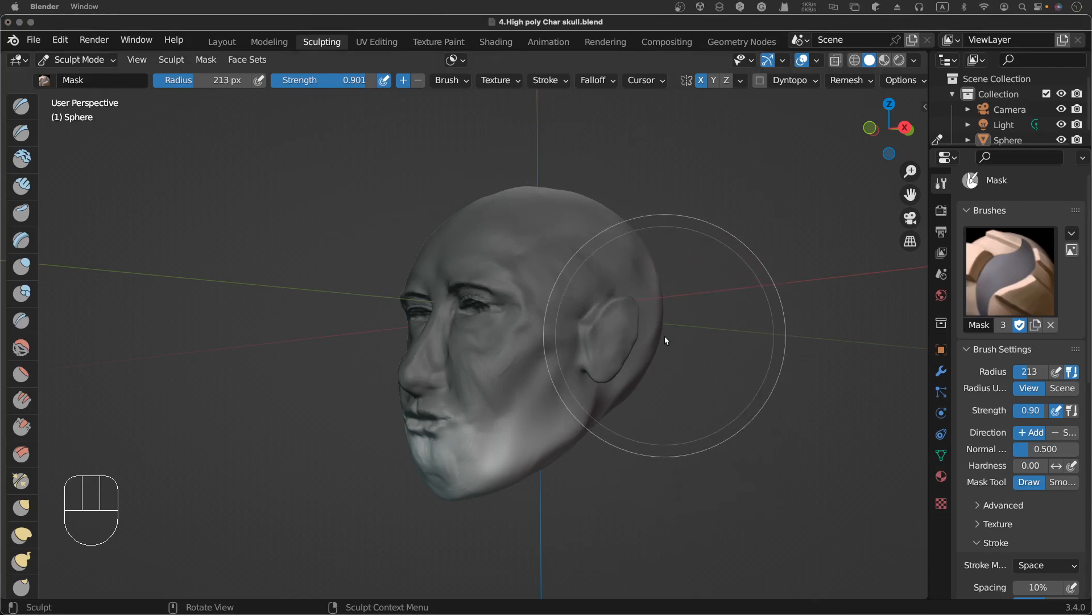
pyautogui.click(532, 208)
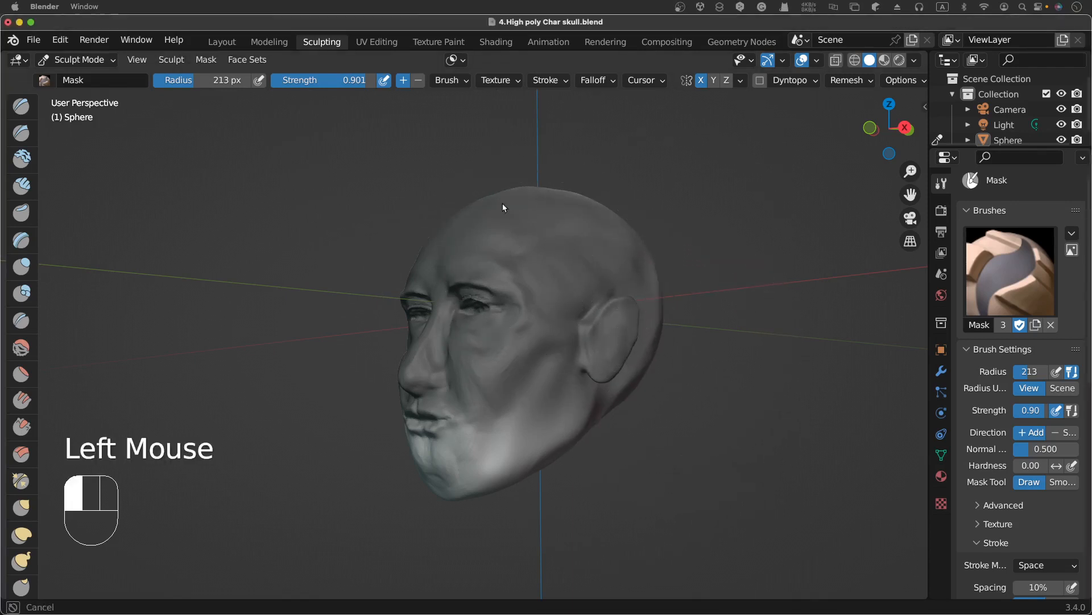
pyautogui.moveTo(551, 316); pyautogui.dragTo(487, 340)
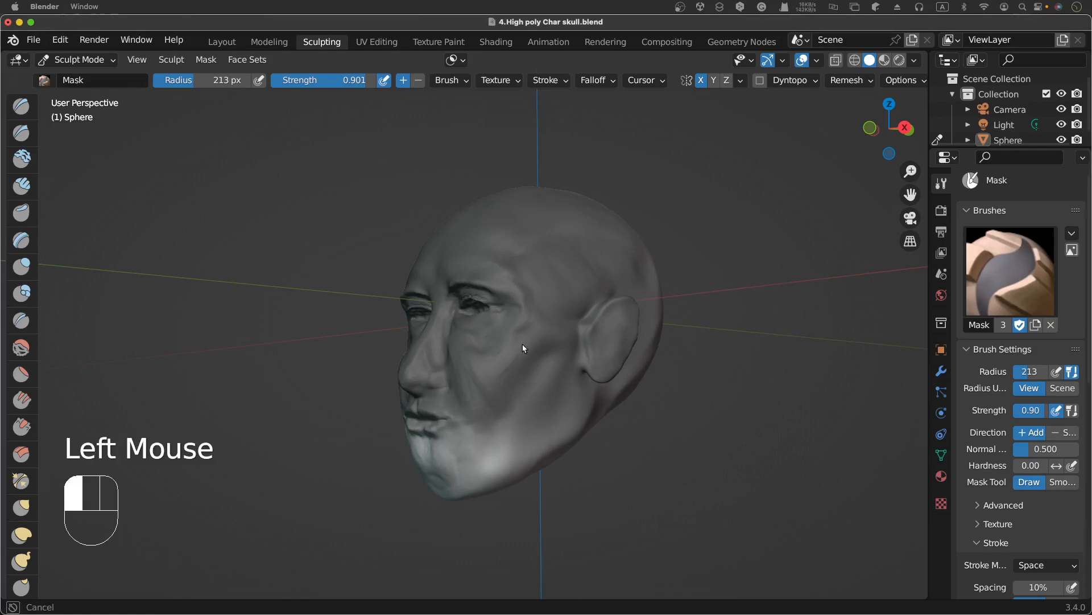
pyautogui.moveTo(643, 326); pyautogui.dragTo(571, 346)
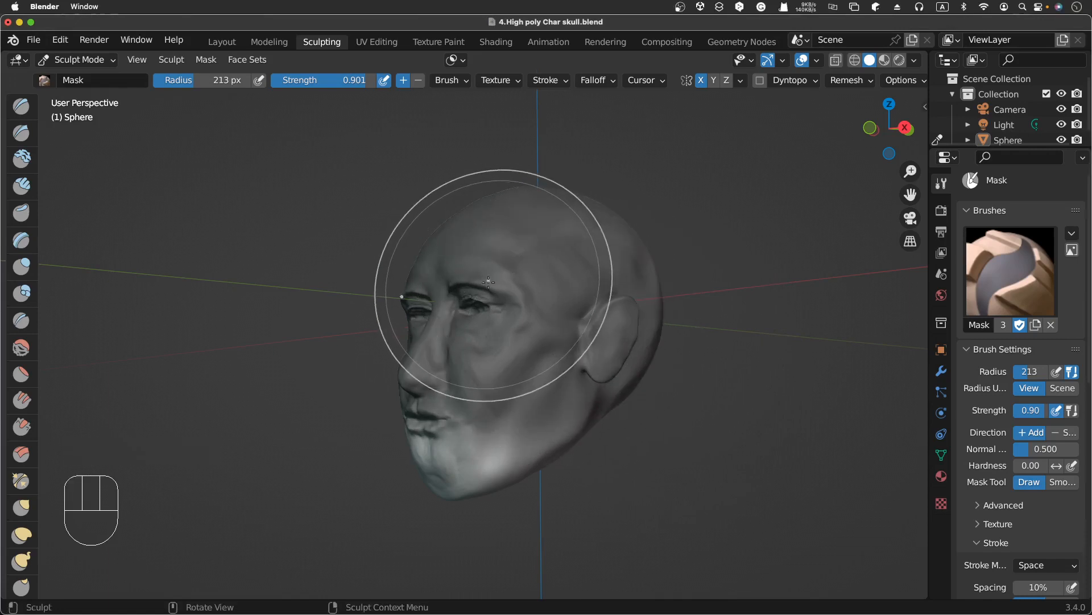
pyautogui.moveTo(495, 289)
pyautogui.mouseDown()
pyautogui.moveTo(515, 279)
pyautogui.moveTo(629, 280)
pyautogui.mouseUp()
# Extend the mask over the back of the skull and the area behind the ear, leaving the chin and jaw unmasked
pyautogui.hscroll(-10, 631, 280)
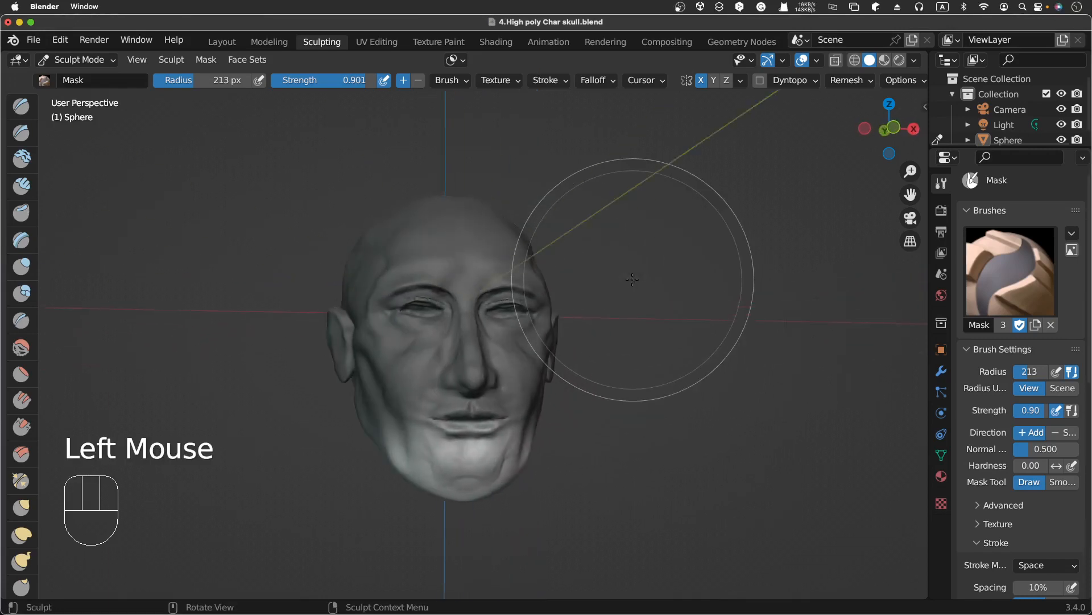
pyautogui.hscroll(-10, 631, 279)
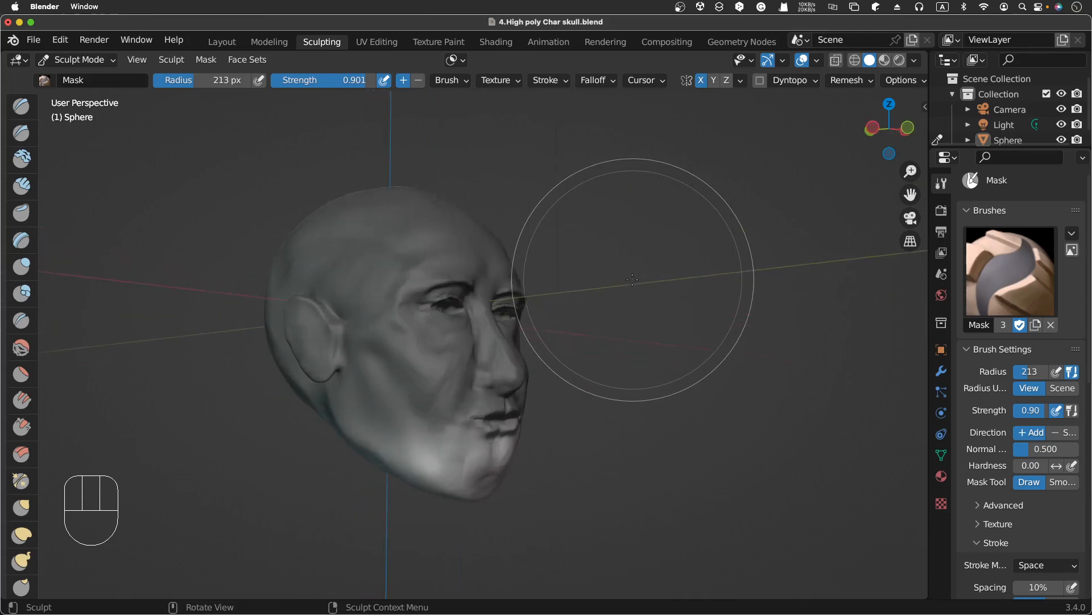
pyautogui.hscroll(-6, 631, 279)
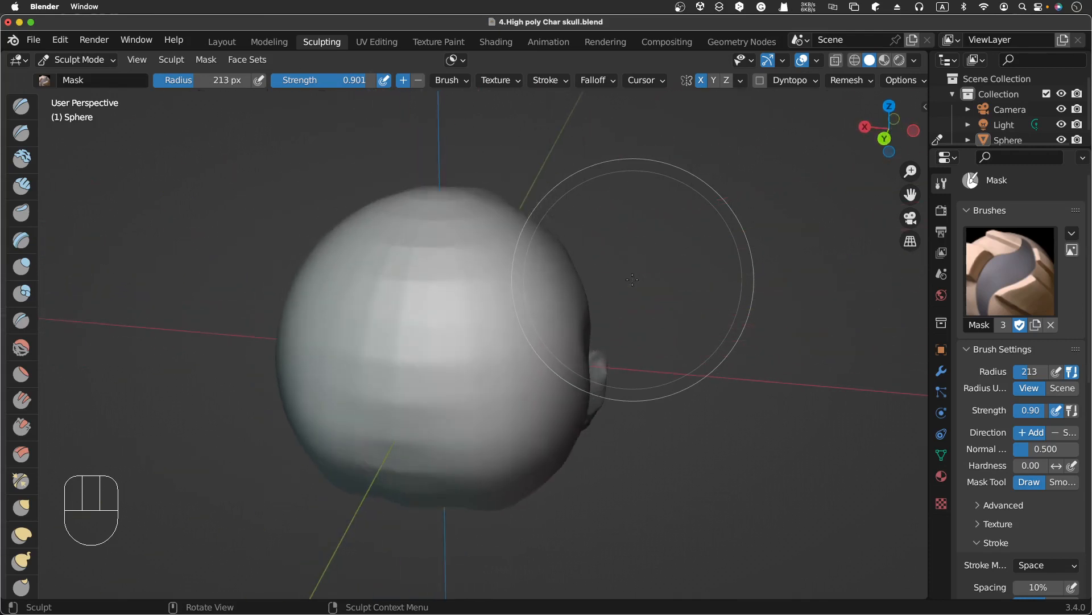
pyautogui.moveTo(407, 290)
pyautogui.mouseDown()
pyautogui.moveTo(406, 350)
pyautogui.moveTo(501, 319)
pyautogui.moveTo(512, 410)
pyautogui.moveTo(409, 444)
pyautogui.moveTo(388, 233)
pyautogui.moveTo(436, 207)
pyautogui.mouseUp()
pyautogui.hscroll(8, 437, 208)
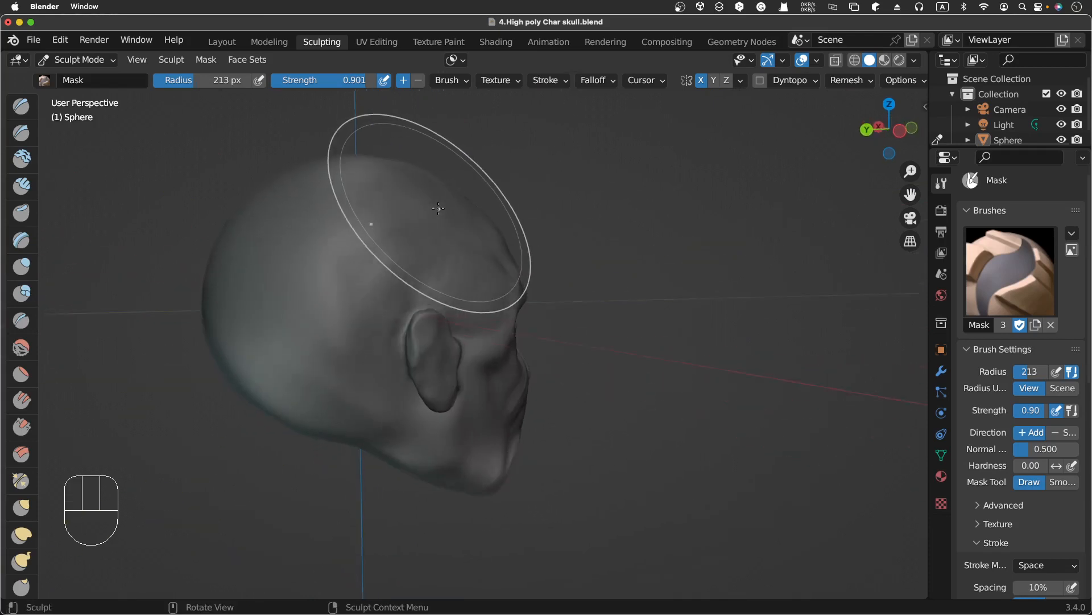
pyautogui.hscroll(-8, 438, 209)
pyautogui.hscroll(-3, 438, 208)
pyautogui.moveTo(331, 320)
pyautogui.mouseDown()
pyautogui.moveTo(401, 347)
pyautogui.moveTo(314, 320)
pyautogui.mouseUp()
pyautogui.moveTo(432, 262)
pyautogui.mouseDown()
pyautogui.moveTo(566, 229)
pyautogui.moveTo(647, 317)
pyautogui.moveTo(577, 320)
pyautogui.moveTo(628, 312)
pyautogui.mouseUp()
# Examine the mask coverage from the side of the head, keeping the Mask brush active
pyautogui.hscroll(-8, 566, 229)
pyautogui.scroll(-4, 566, 229)
pyautogui.hscroll(-4, 628, 312)
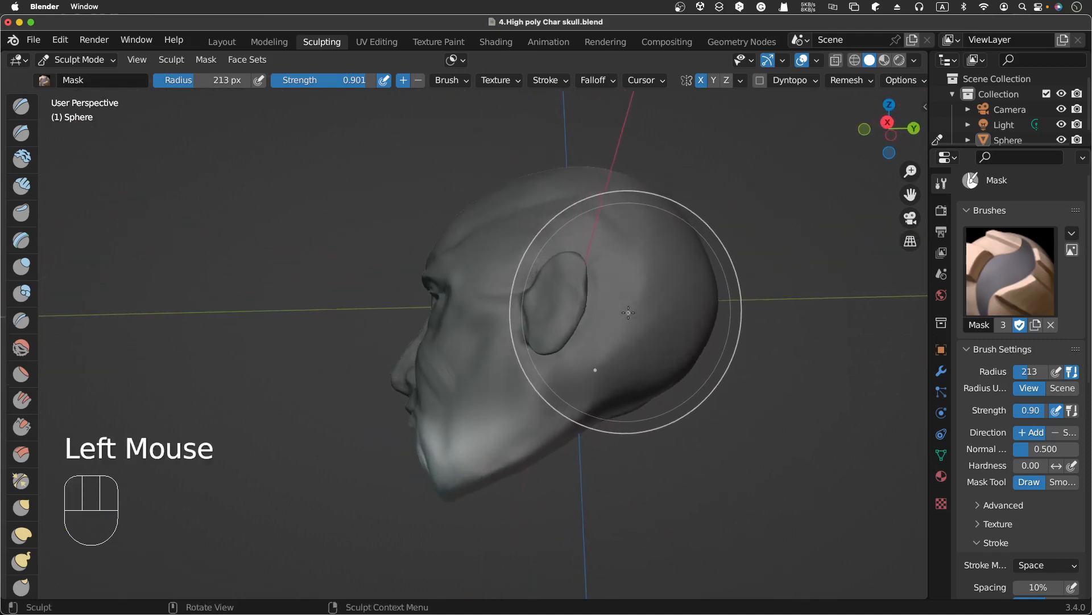
pyautogui.hscroll(-4, 629, 312)
pyautogui.hscroll(-6, 628, 312)
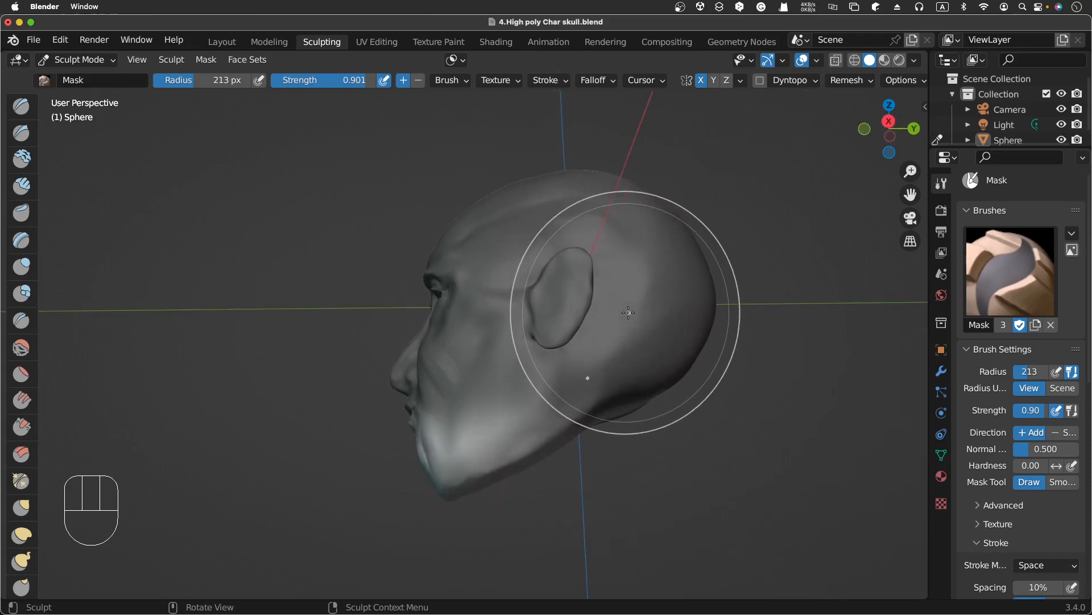
pyautogui.hscroll(-3, 628, 312)
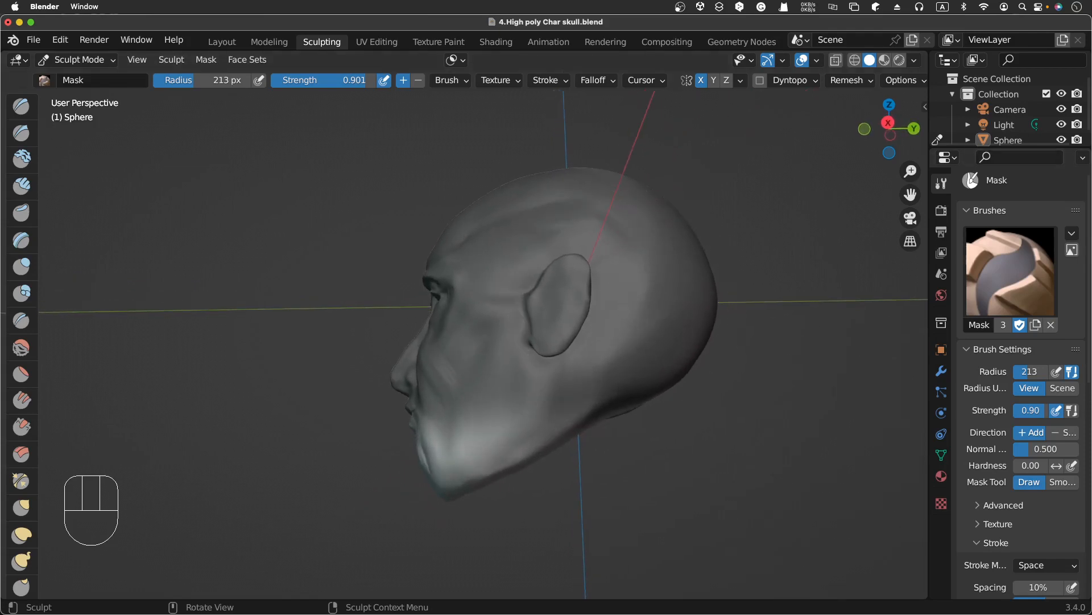
pyautogui.press('m')
pyautogui.press('m')
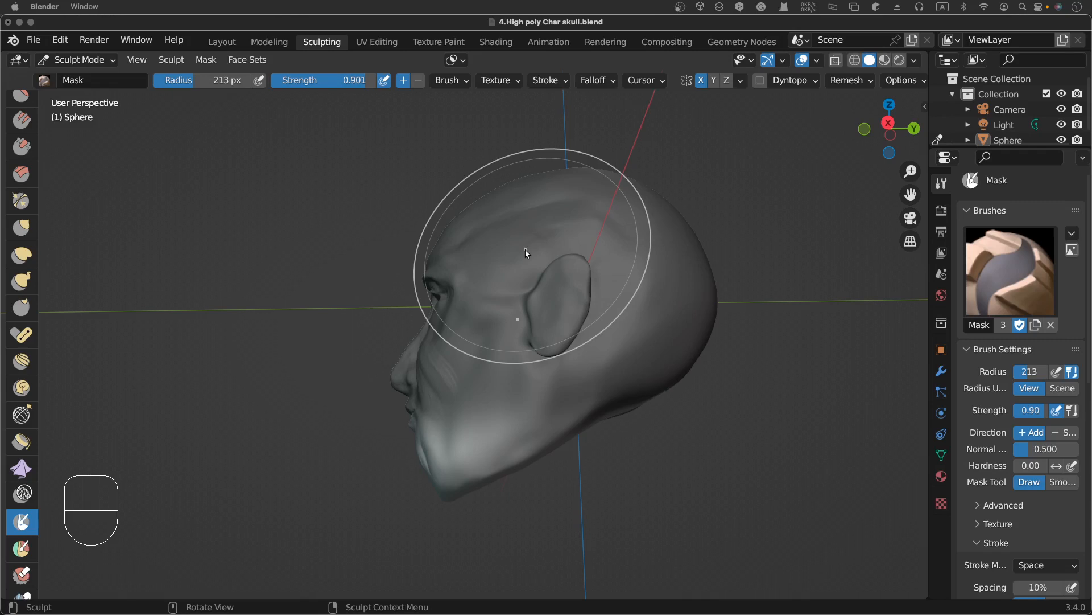
# Try to outline the upper head with a lasso mask from the side view
pyautogui.keyDown('ctrl'); pyautogui.keyDown('shift'); pyautogui.moveTo(381, 228); pyautogui.dragTo(381, 227); pyautogui.keyUp('shift'); pyautogui.keyUp('ctrl')
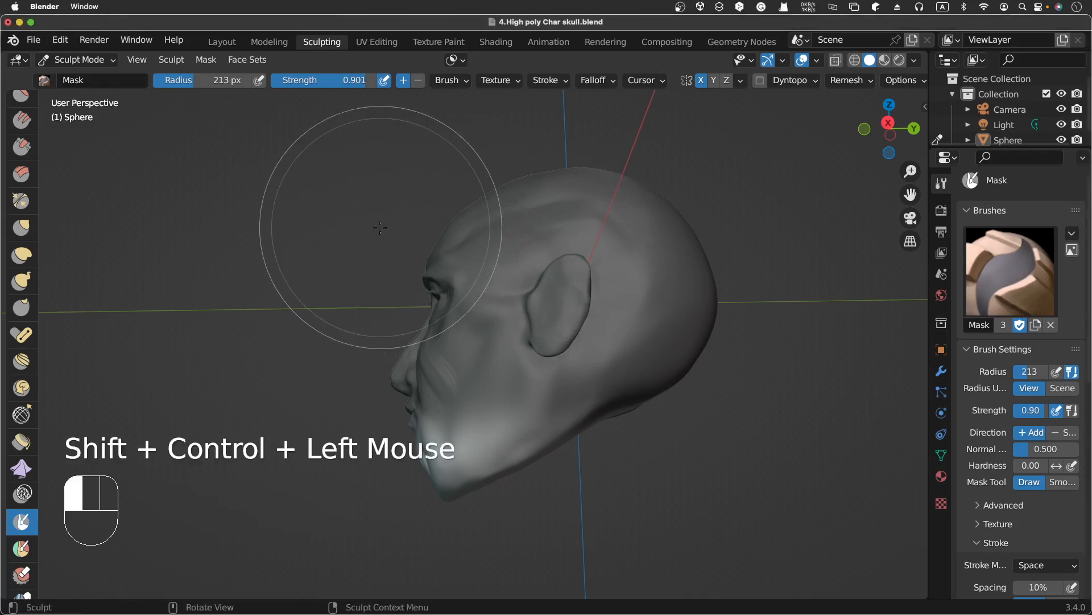
pyautogui.moveTo(356, 237); pyautogui.dragTo(356, 238)
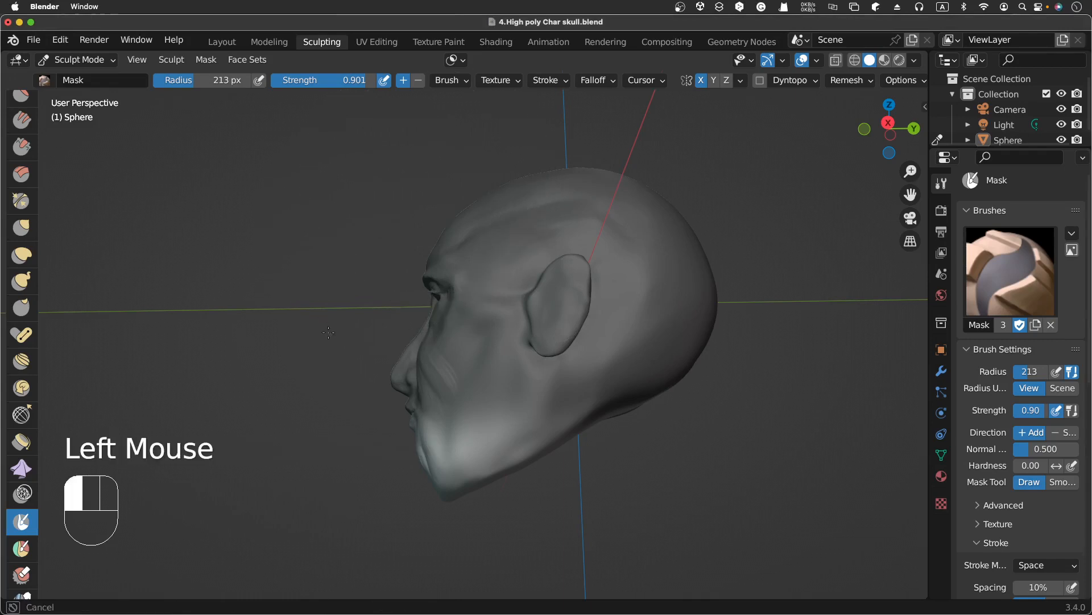
pyautogui.moveTo(384, 409); pyautogui.dragTo(394, 411)
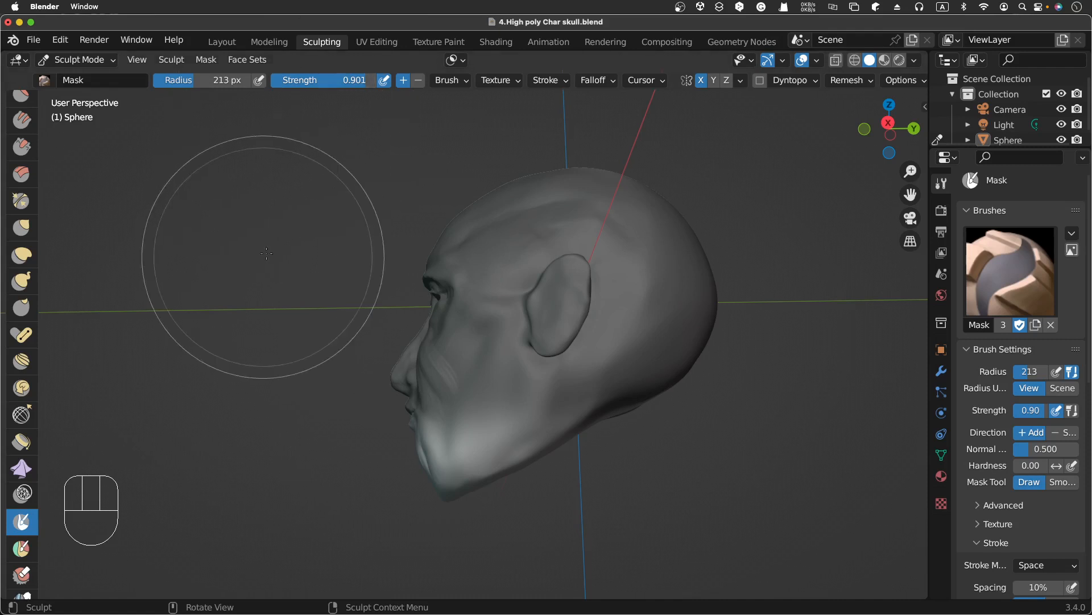
pyautogui.moveTo(293, 254); pyautogui.dragTo(293, 253)
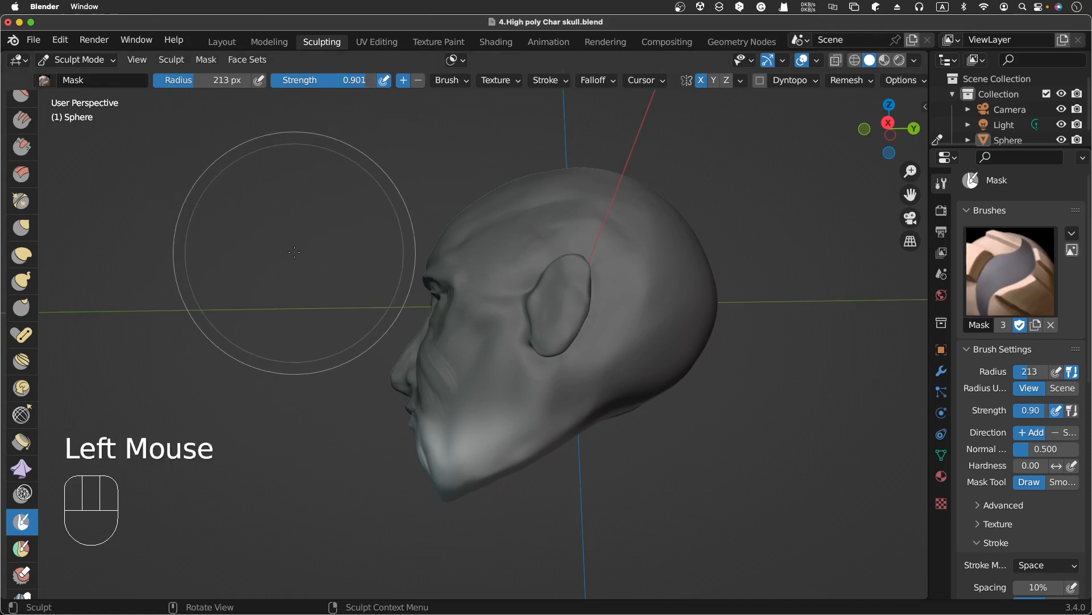
pyautogui.keyDown('ctrl'); pyautogui.keyDown('shift'); pyautogui.moveTo(297, 248); pyautogui.dragTo(297, 248); pyautogui.keyUp('shift'); pyautogui.keyUp('ctrl')
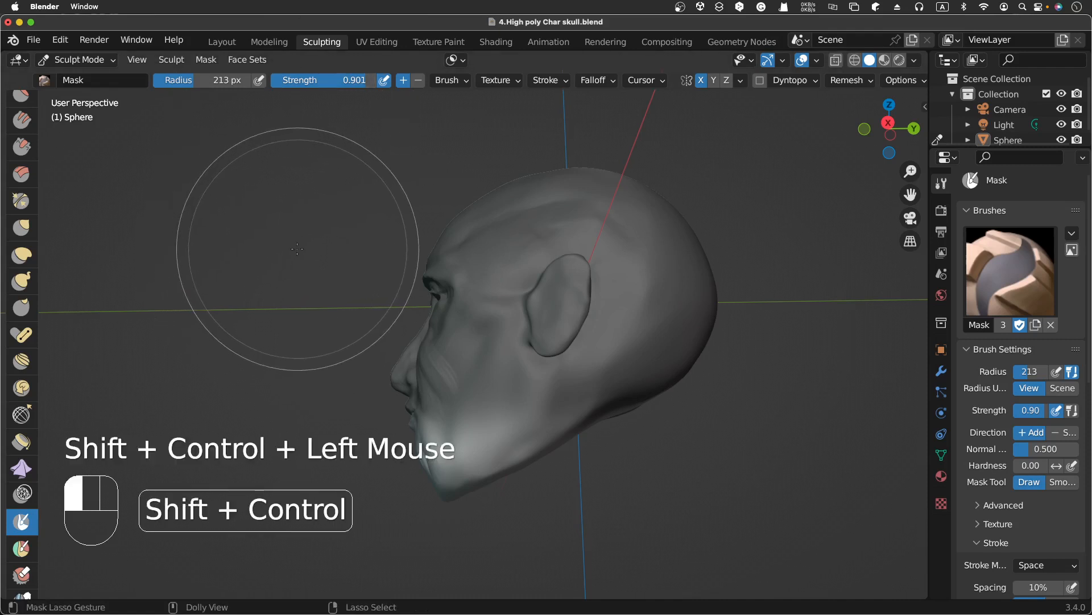
pyautogui.moveTo(391, 210); pyautogui.dragTo(429, 199)
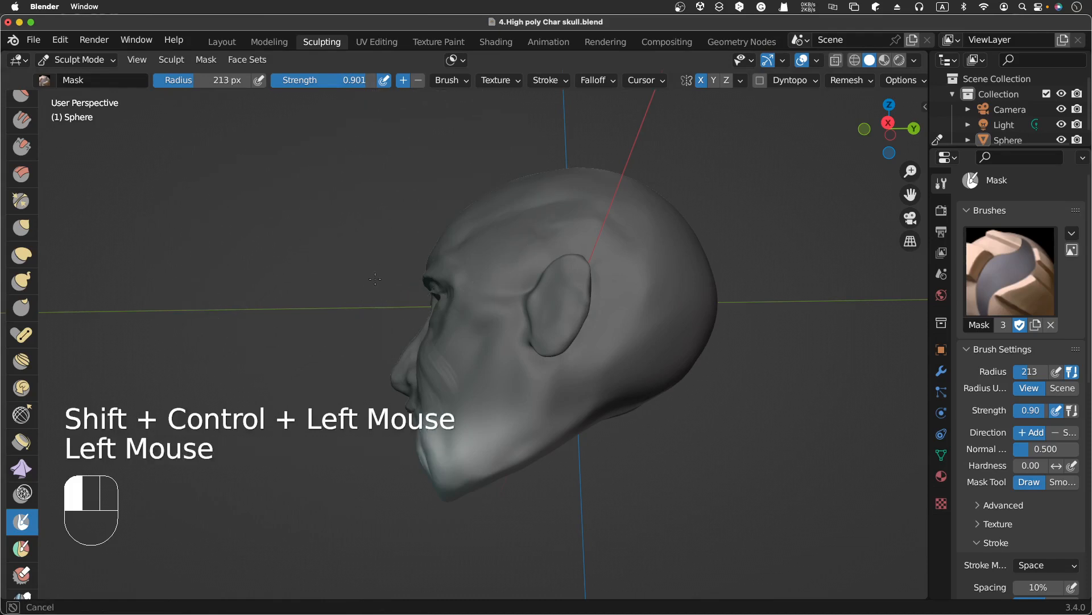
pyautogui.moveTo(385, 394); pyautogui.dragTo(590, 427)
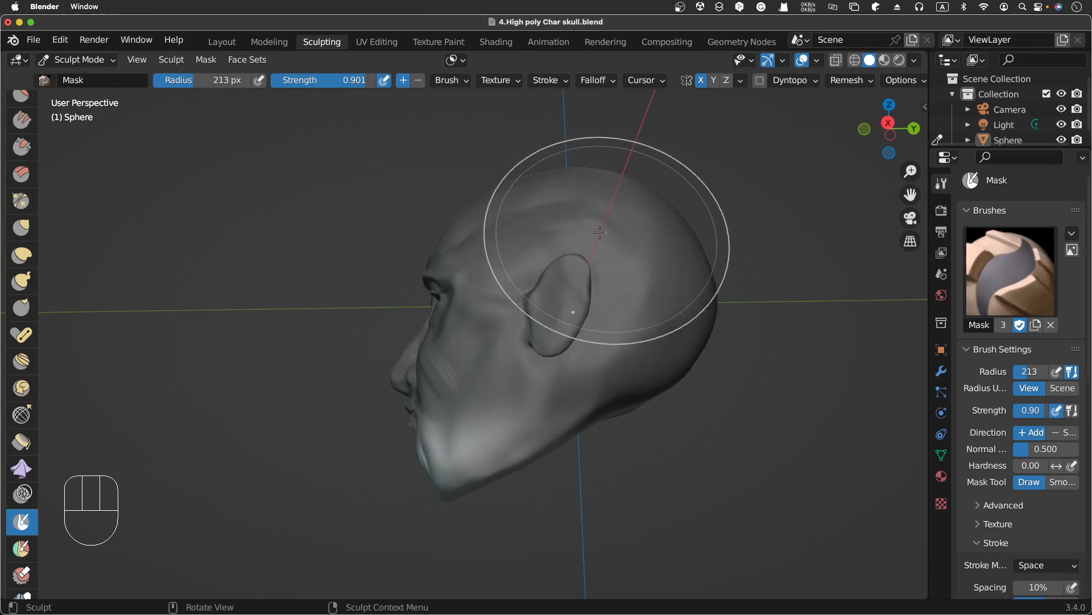
pyautogui.keyDown('shift'); pyautogui.keyDown('super'); pyautogui.click(422, 228); pyautogui.keyUp('super'); pyautogui.keyUp('shift')
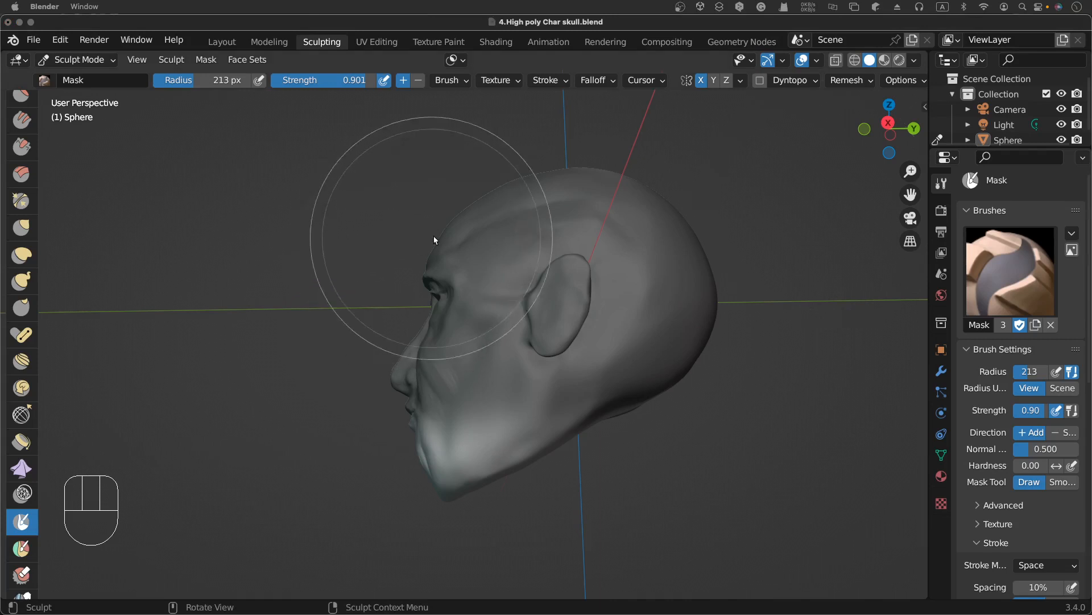
# Lasso-mask everything above the jawline from the side view, then check the mask edge from the front and side
pyautogui.moveTo(418, 190)
pyautogui.keyDown('ctrl'); pyautogui.keyDown('shift'); pyautogui.mouseDown()
pyautogui.moveTo(378, 197)
pyautogui.moveTo(371, 274)
pyautogui.moveTo(371, 356)
pyautogui.moveTo(407, 424)
pyautogui.moveTo(472, 406)
pyautogui.moveTo(575, 430)
pyautogui.moveTo(757, 404)
pyautogui.moveTo(782, 163)
pyautogui.moveTo(574, 117)
pyautogui.moveTo(381, 176)
pyautogui.moveTo(378, 188)
pyautogui.mouseUp(); pyautogui.keyUp('shift'); pyautogui.keyUp('ctrl')
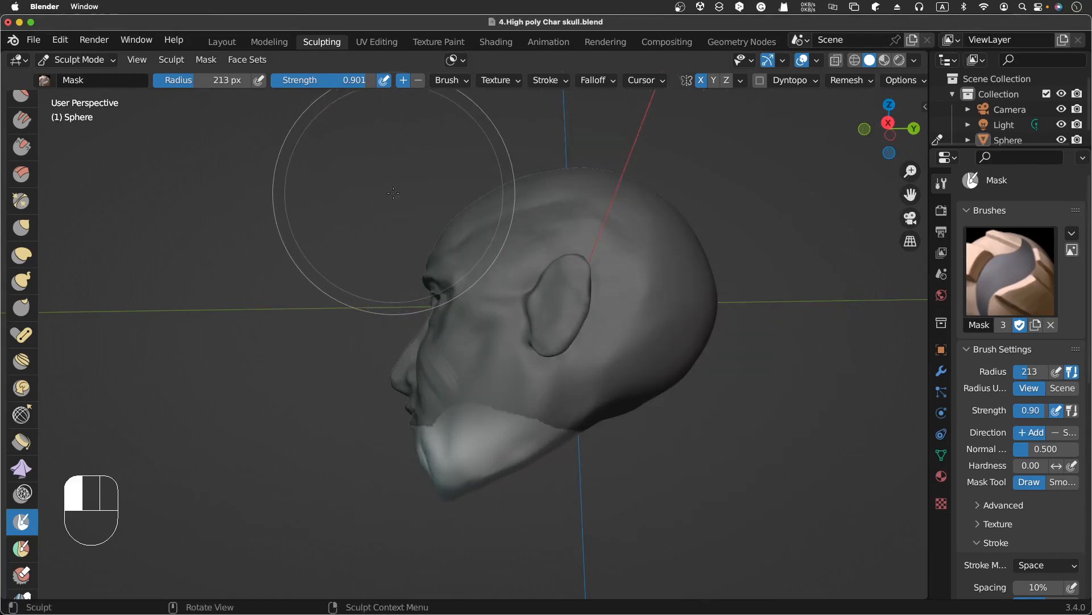
pyautogui.moveTo(312, 214); pyautogui.dragTo(512, 267, button='middle')
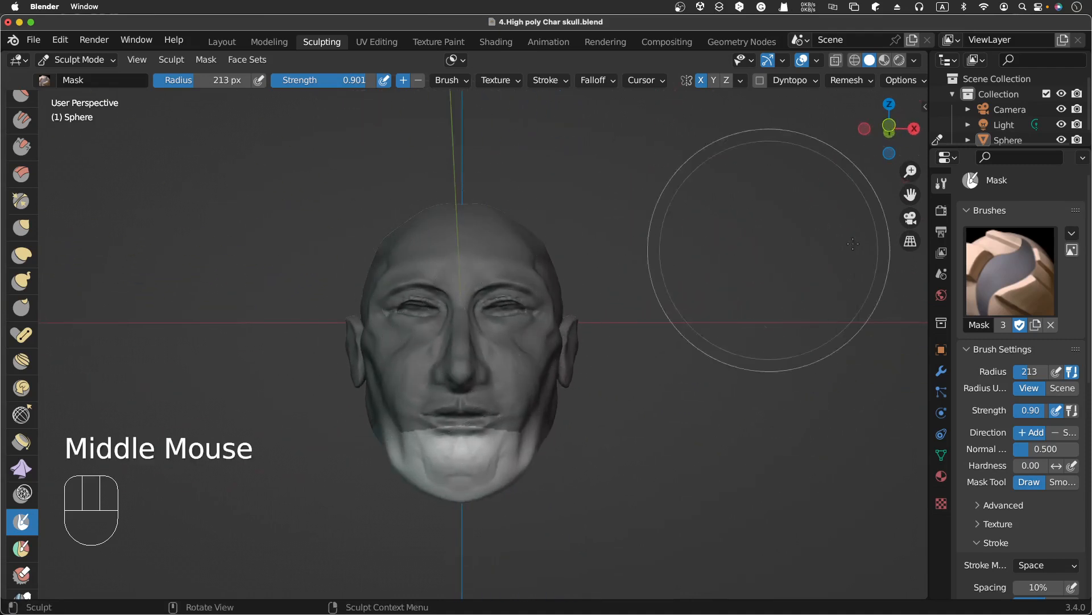
pyautogui.moveTo(743, 207)
pyautogui.mouseDown(button='middle')
pyautogui.moveTo(727, 242)
pyautogui.moveTo(649, 237)
pyautogui.mouseUp(button='middle')
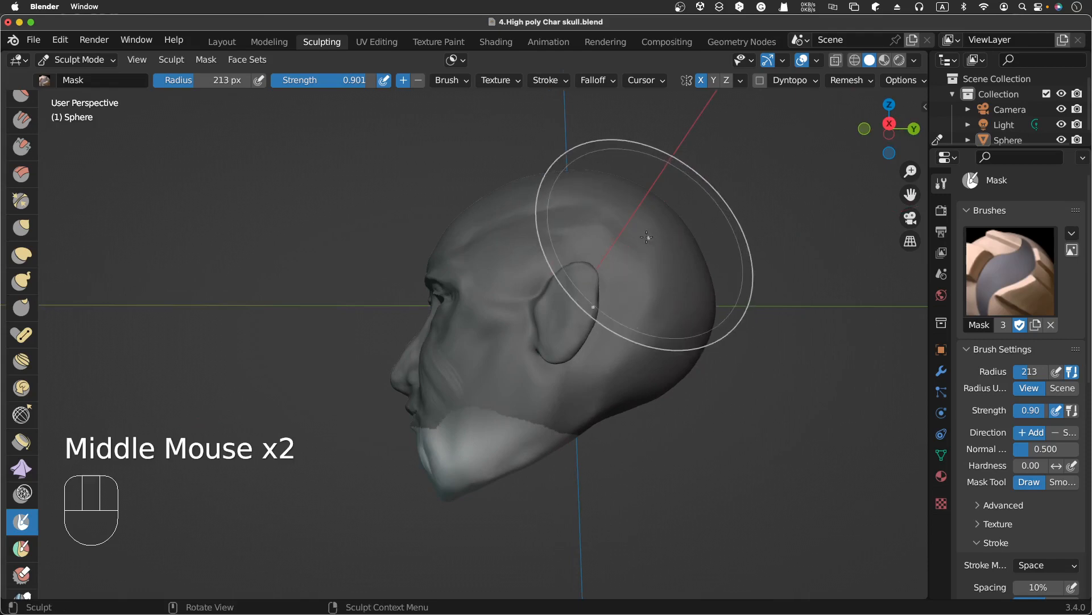
pyautogui.moveTo(526, 156)
pyautogui.keyDown('shift'); pyautogui.keyDown('super'); pyautogui.mouseDown()
pyautogui.moveTo(452, 179)
pyautogui.moveTo(376, 373)
pyautogui.moveTo(399, 424)
pyautogui.moveTo(428, 425)
pyautogui.moveTo(472, 455)
pyautogui.moveTo(524, 426)
pyautogui.moveTo(756, 391)
pyautogui.moveTo(571, 133)
pyautogui.moveTo(529, 142)
pyautogui.moveTo(526, 153)
pyautogui.mouseUp(); pyautogui.keyUp('super'); pyautogui.keyUp('shift')
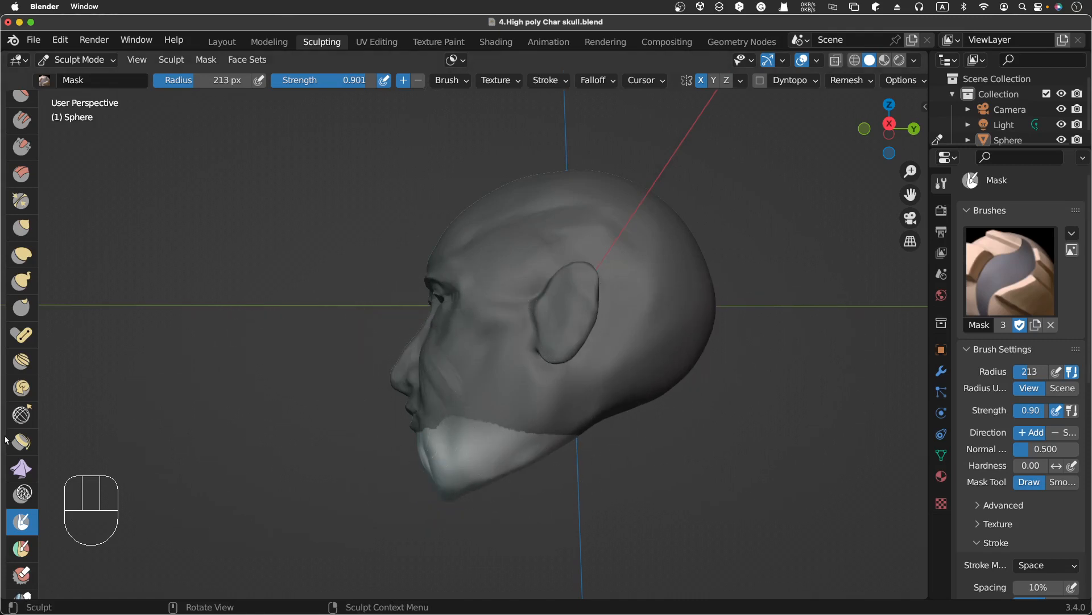
# Activate the Move transform tool for shifting the unmasked chin and jaw
pyautogui.scroll(8, 8, 439)
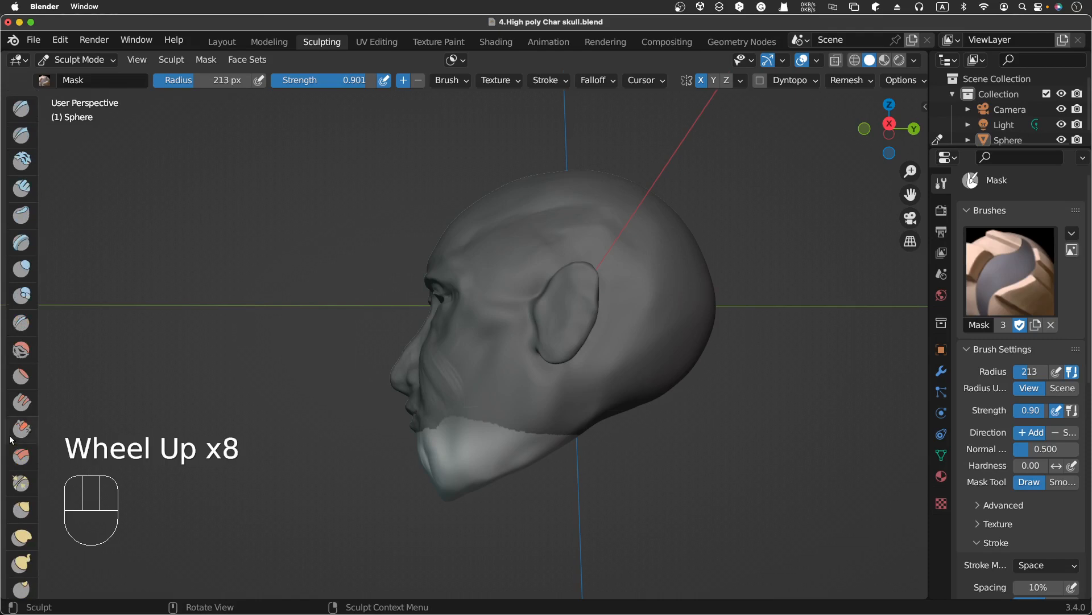
pyautogui.scroll(2, 11, 439)
pyautogui.scroll(-7, 12, 439)
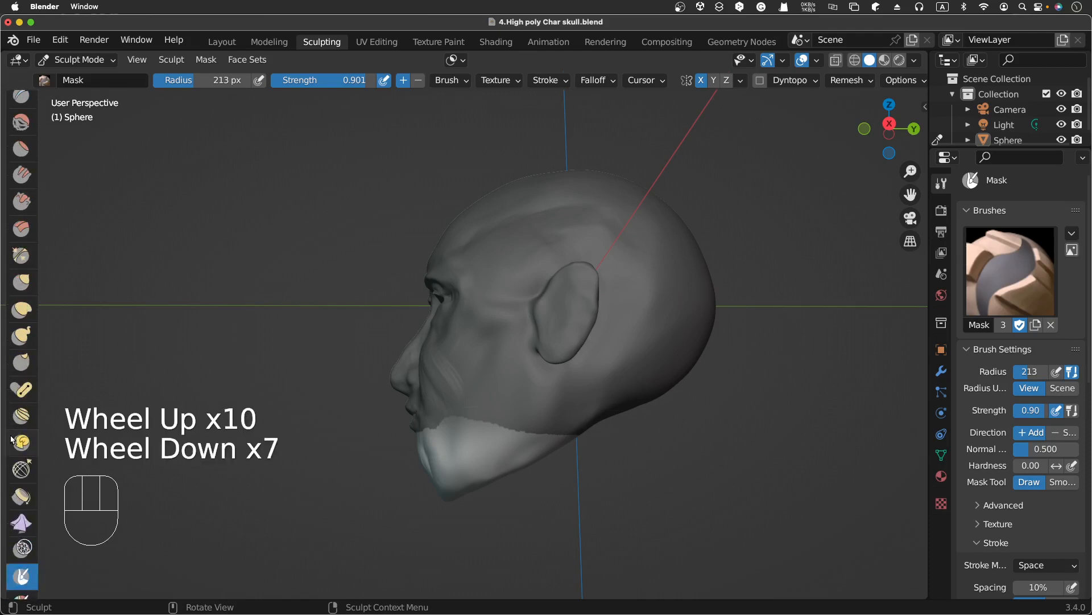
pyautogui.scroll(-1, 11, 439)
pyautogui.scroll(9, 11, 439)
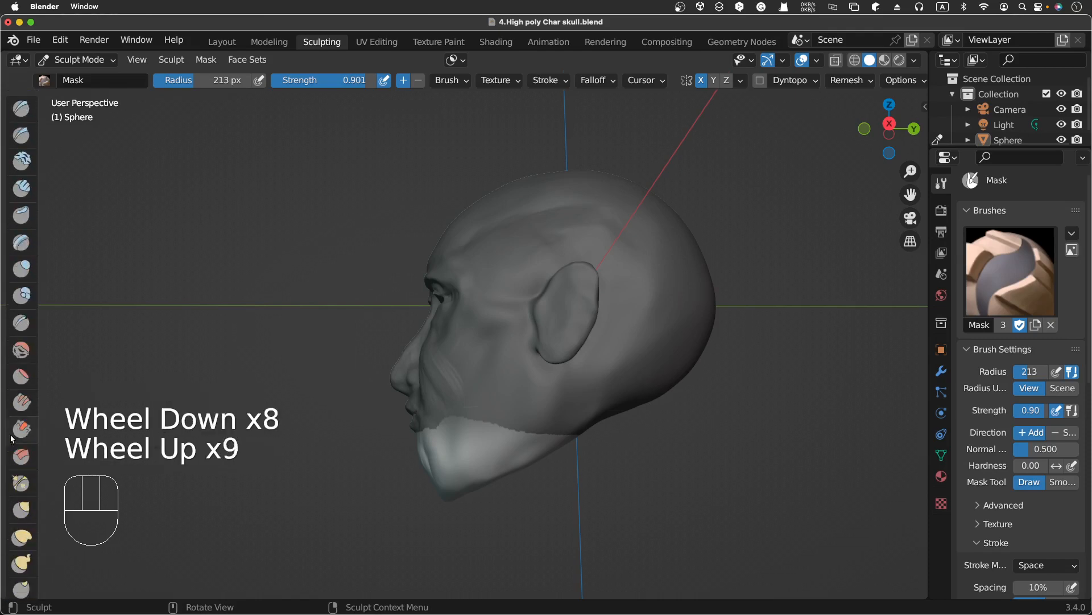
pyautogui.scroll(2, 11, 439)
pyautogui.scroll(-10, 11, 439)
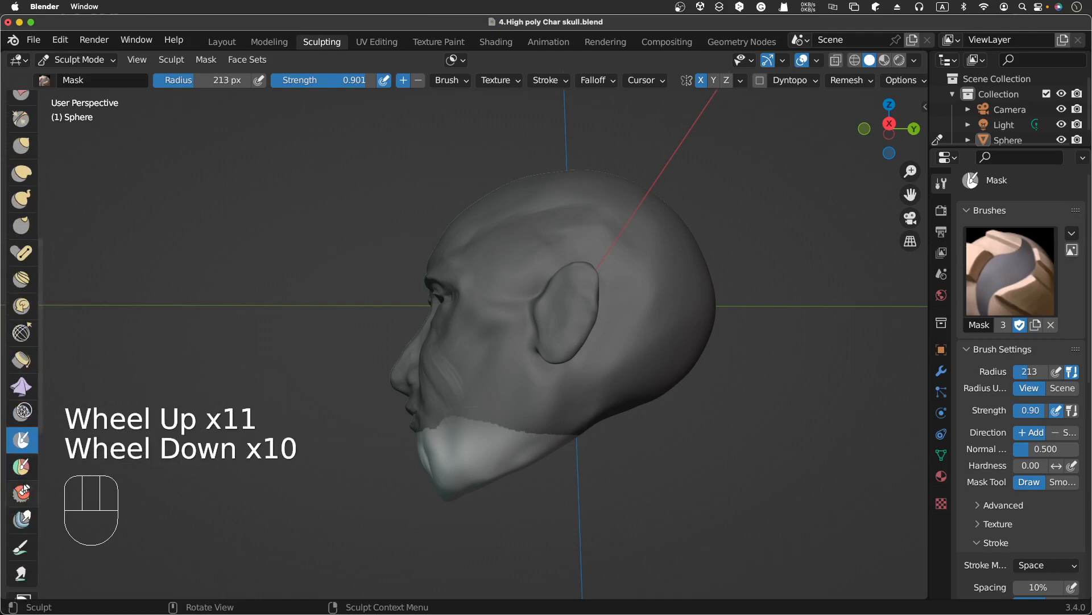
pyautogui.scroll(-6, 24, 488)
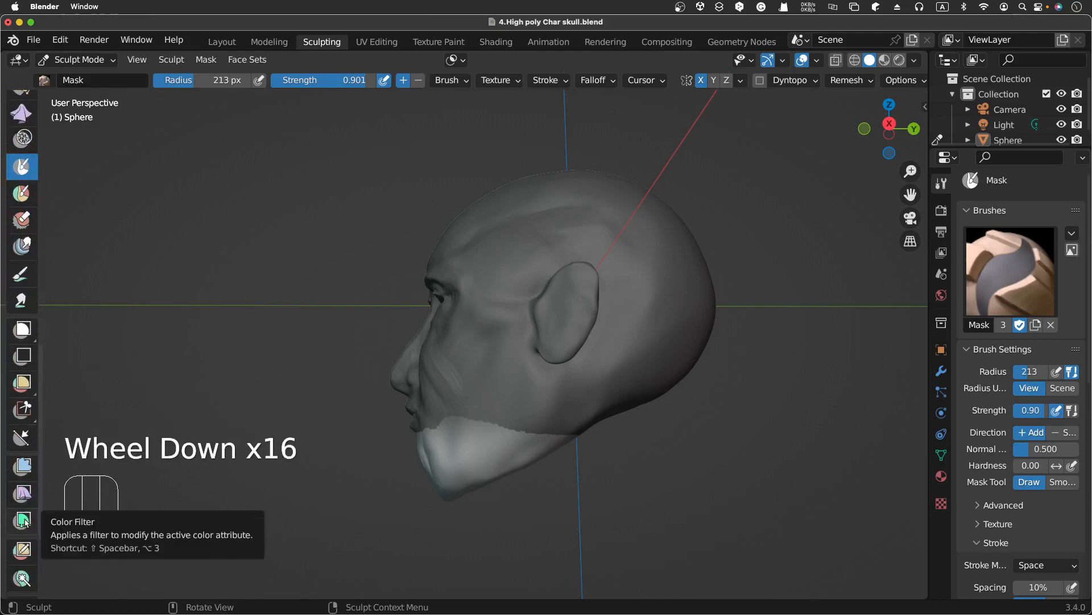
pyautogui.scroll(-3, 24, 522)
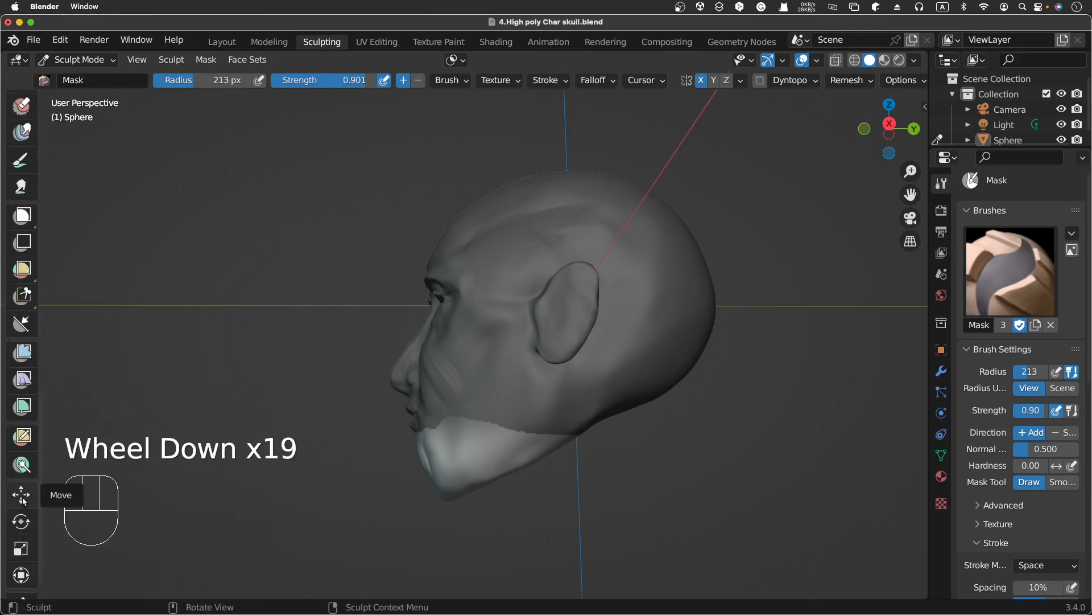
pyautogui.click(23, 498)
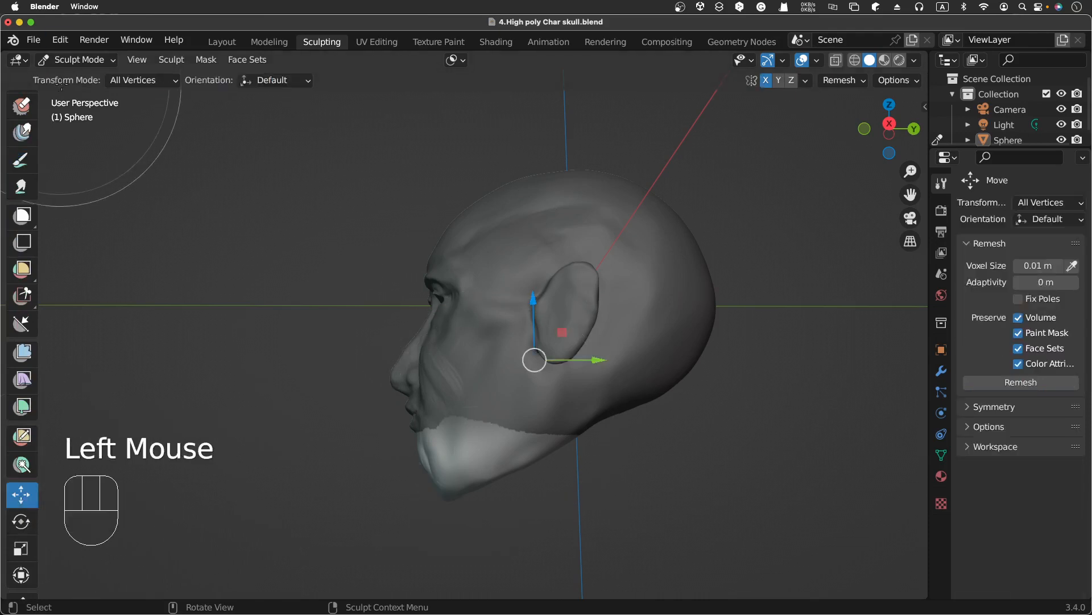
# Set the sculpt transform pivot to the mask border
pyautogui.click(172, 59)
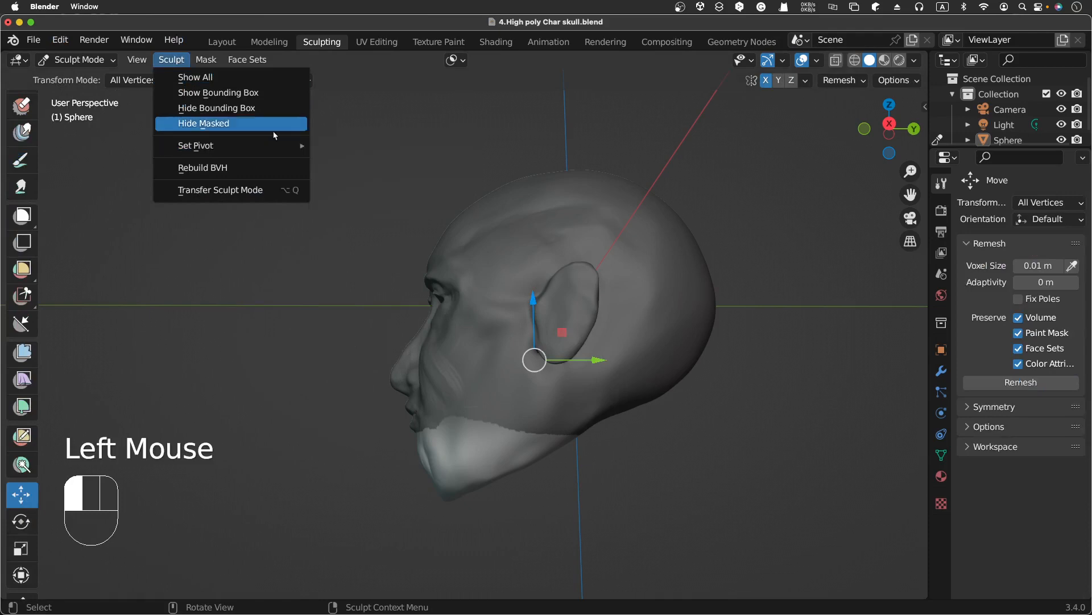
pyautogui.moveTo(284, 146)
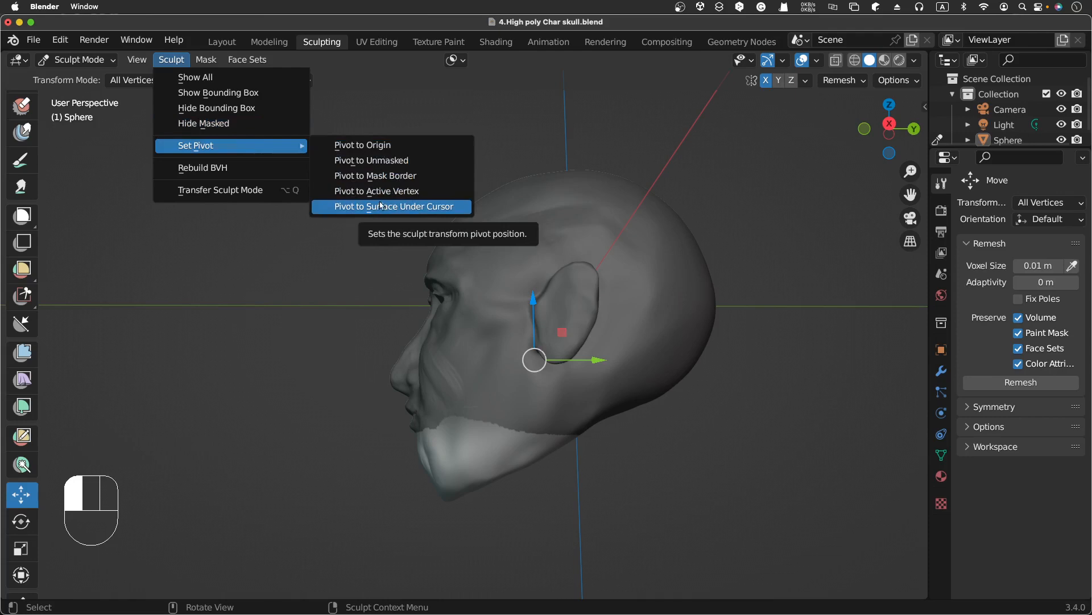
pyautogui.click(392, 177)
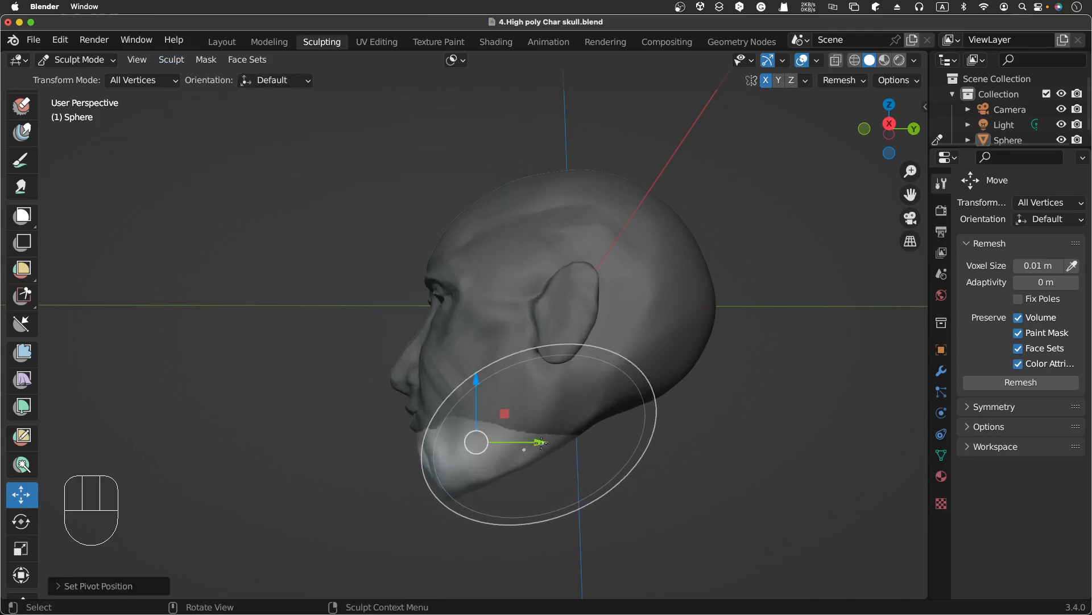
# Move the unmasked chin and jaw up along the Z axis by about 0.024 m, shortening the lower face
pyautogui.click(477, 379)
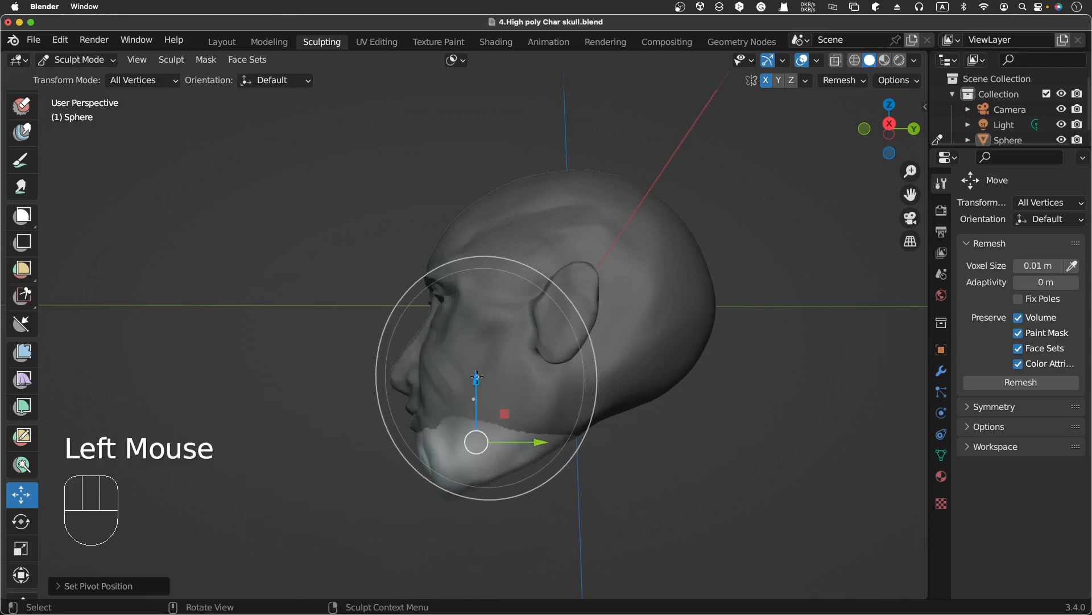
pyautogui.click(477, 378)
pyautogui.moveTo(476, 384)
pyautogui.mouseDown()
pyautogui.moveTo(476, 374)
pyautogui.moveTo(477, 383)
pyautogui.mouseUp()
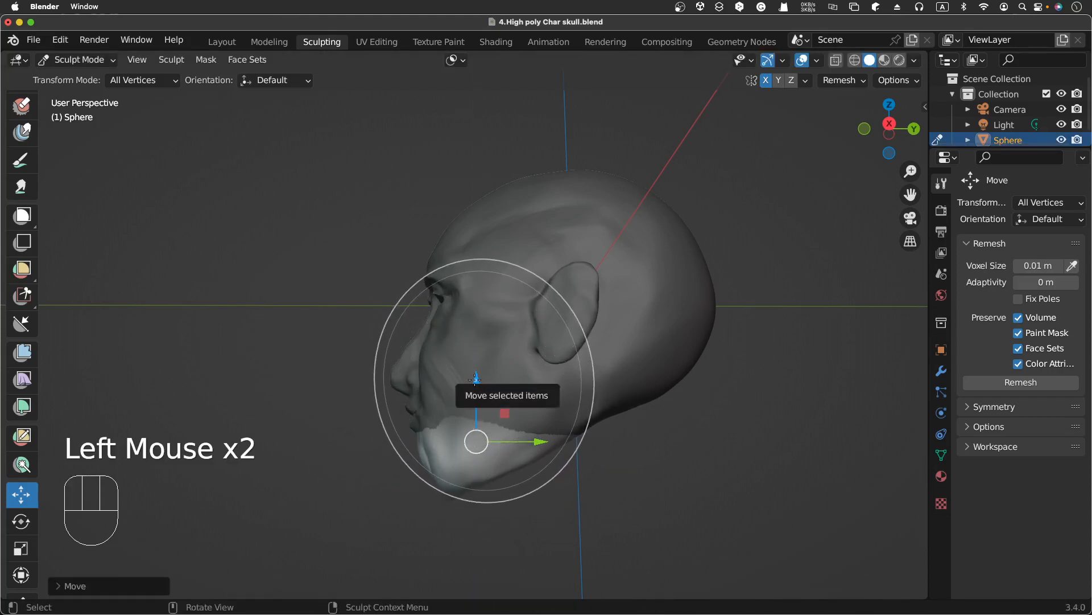
pyautogui.moveTo(592, 475); pyautogui.dragTo(149, 453, button='middle')
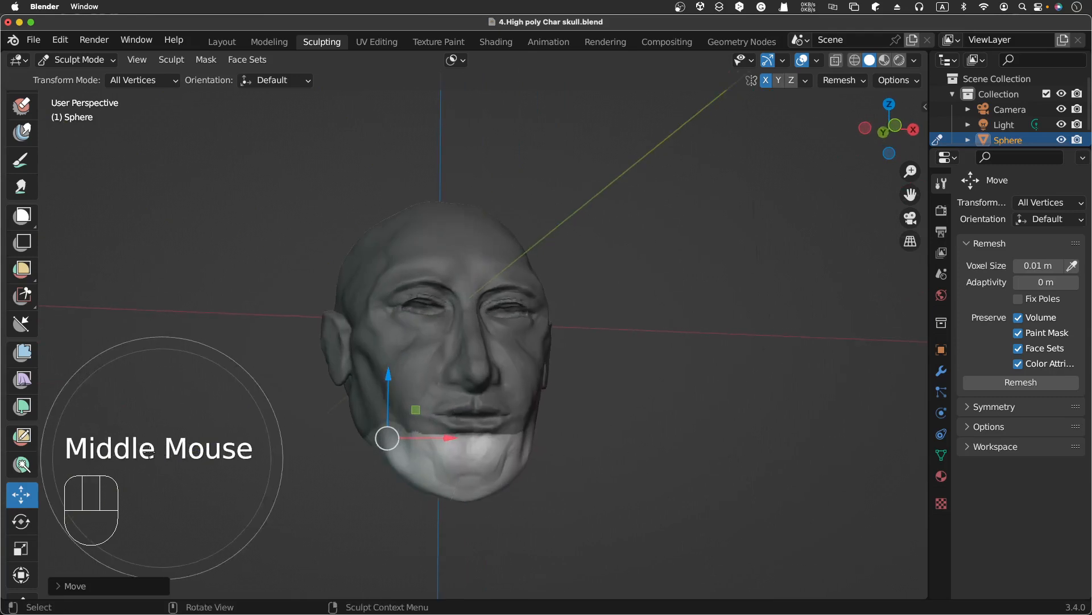
pyautogui.click(388, 376)
pyautogui.moveTo(388, 375); pyautogui.dragTo(393, 369)
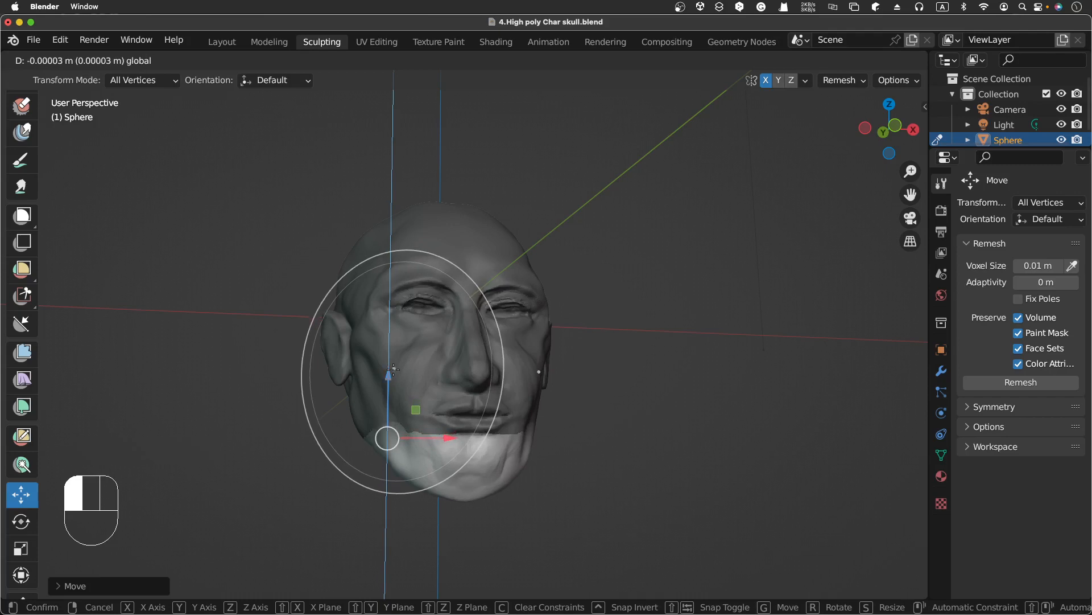
pyautogui.moveTo(393, 369)
pyautogui.mouseDown()
pyautogui.moveTo(394, 384)
pyautogui.moveTo(394, 366)
pyautogui.mouseUp()
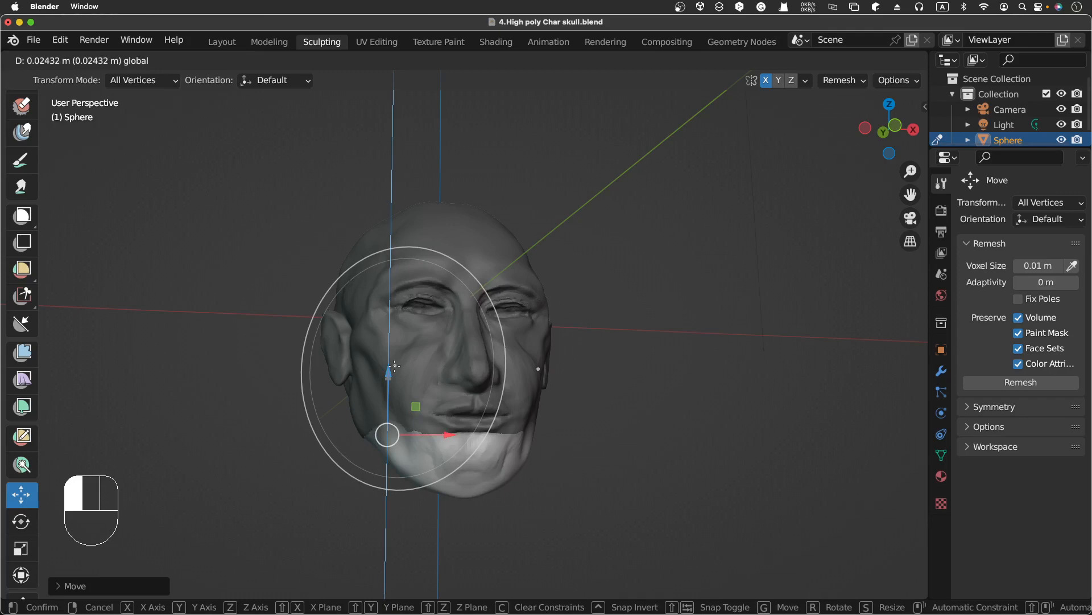
pyautogui.moveTo(395, 366); pyautogui.dragTo(395, 366)
pyautogui.moveTo(559, 462)
pyautogui.mouseDown(button='middle')
pyautogui.moveTo(492, 476)
pyautogui.moveTo(543, 471)
pyautogui.moveTo(526, 474)
pyautogui.mouseUp(button='middle')
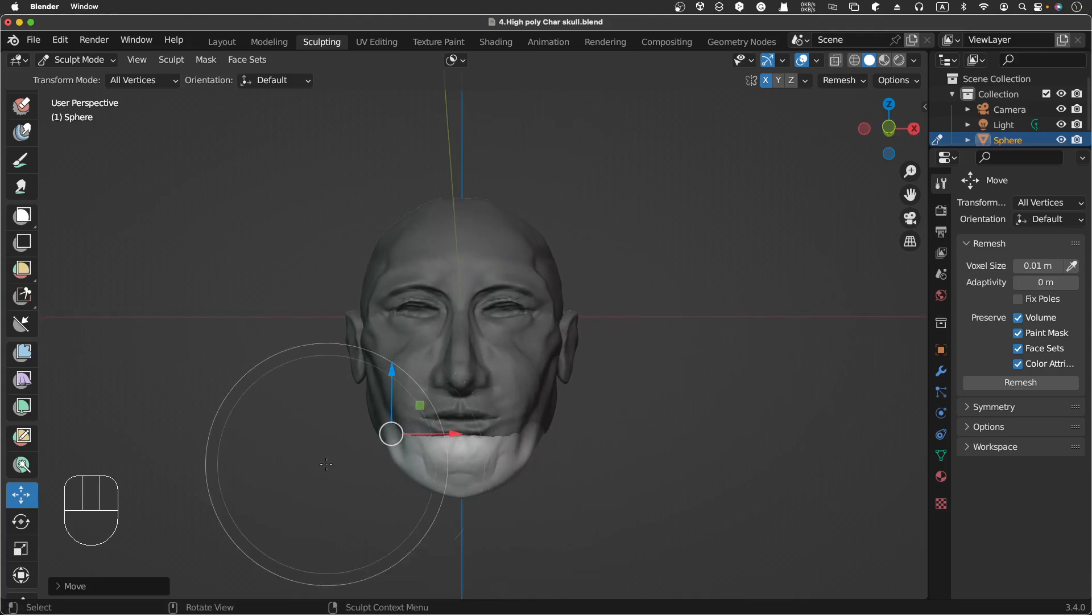
pyautogui.press('Return')
pyautogui.press('\\')
pyautogui.press('[')
pyautogui.press(']')
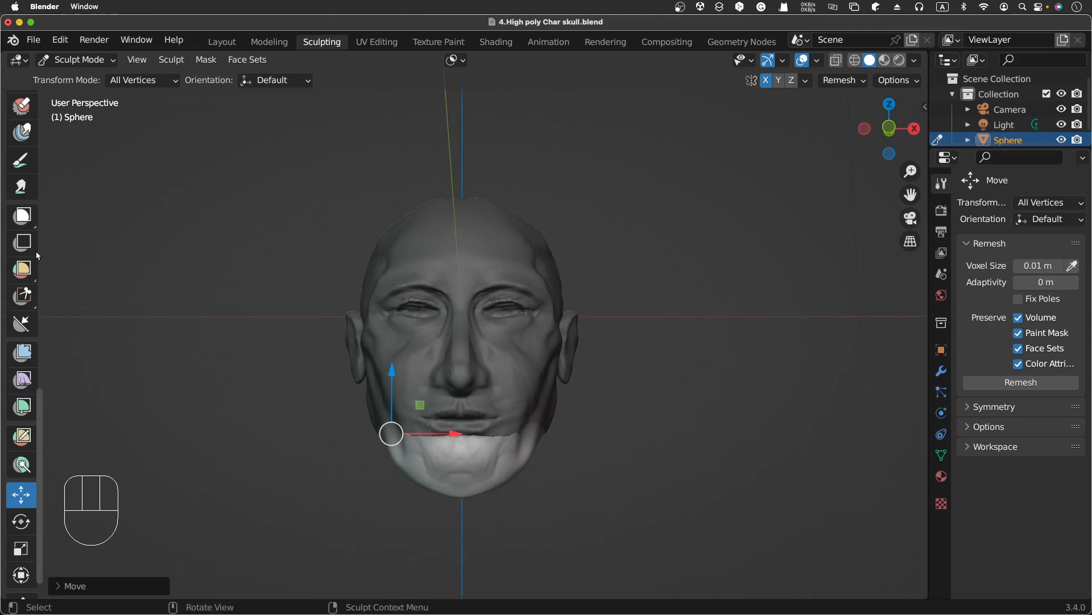
# Switch to the Grab brush and reduce its radius to 77 px
pyautogui.scroll(10, 21, 245)
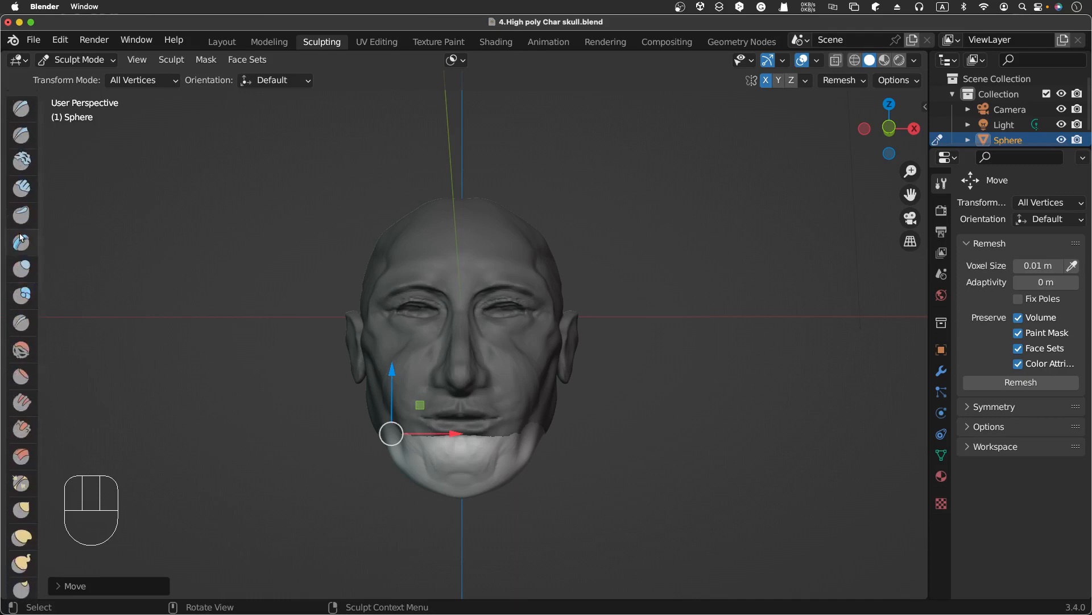
pyautogui.click(26, 516)
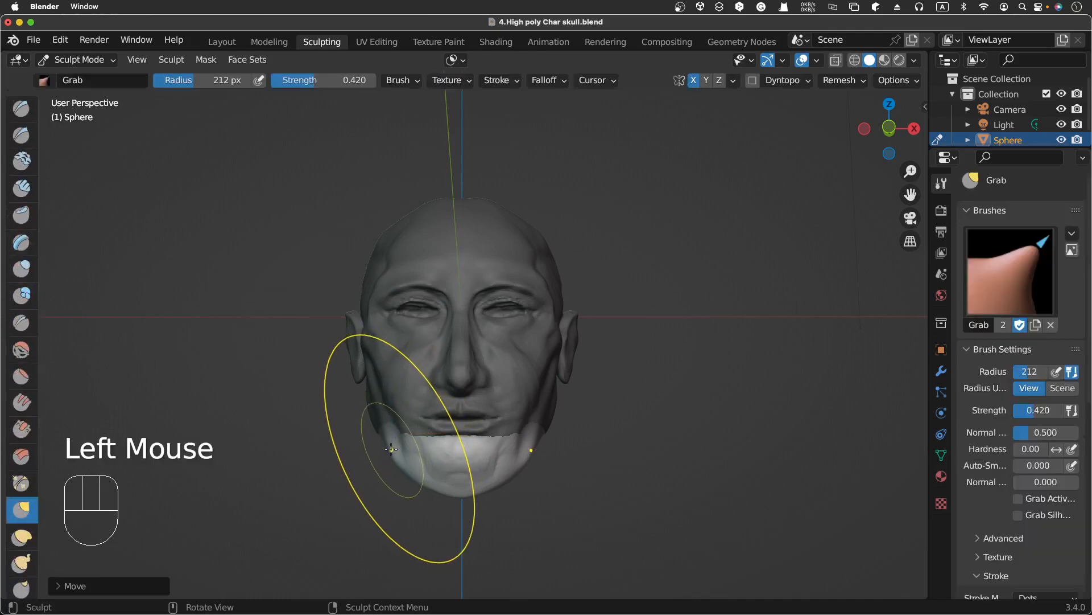
pyautogui.press('f')
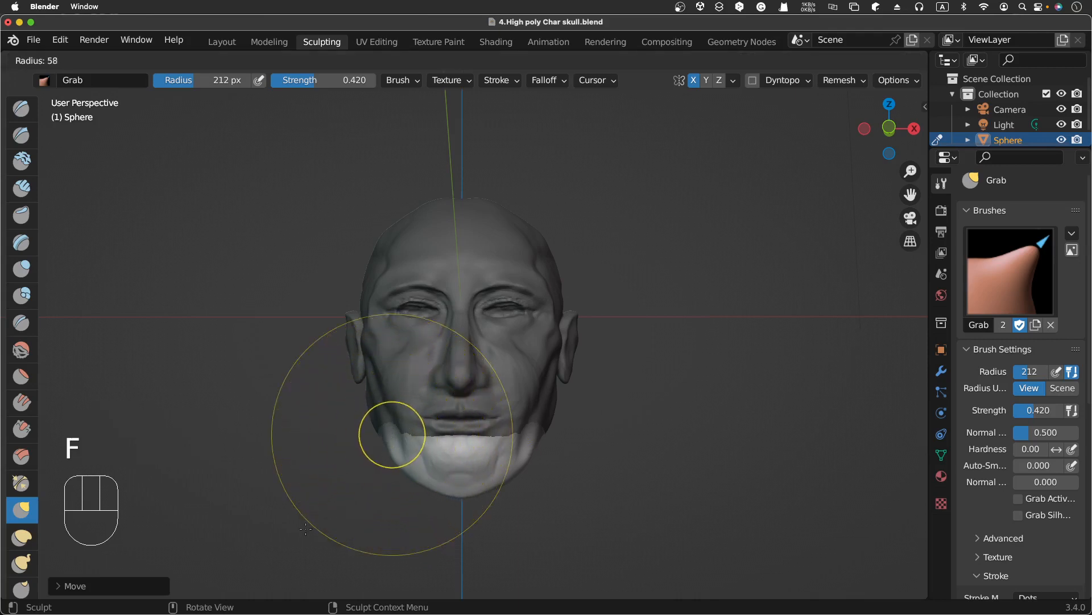
pyautogui.click(315, 522)
# Grab the jaw sides and the underside of the chin from the front view to taper the jaw and shorten the chin
pyautogui.moveTo(398, 447)
pyautogui.mouseDown()
pyautogui.moveTo(445, 489)
pyautogui.moveTo(449, 478)
pyautogui.mouseUp()
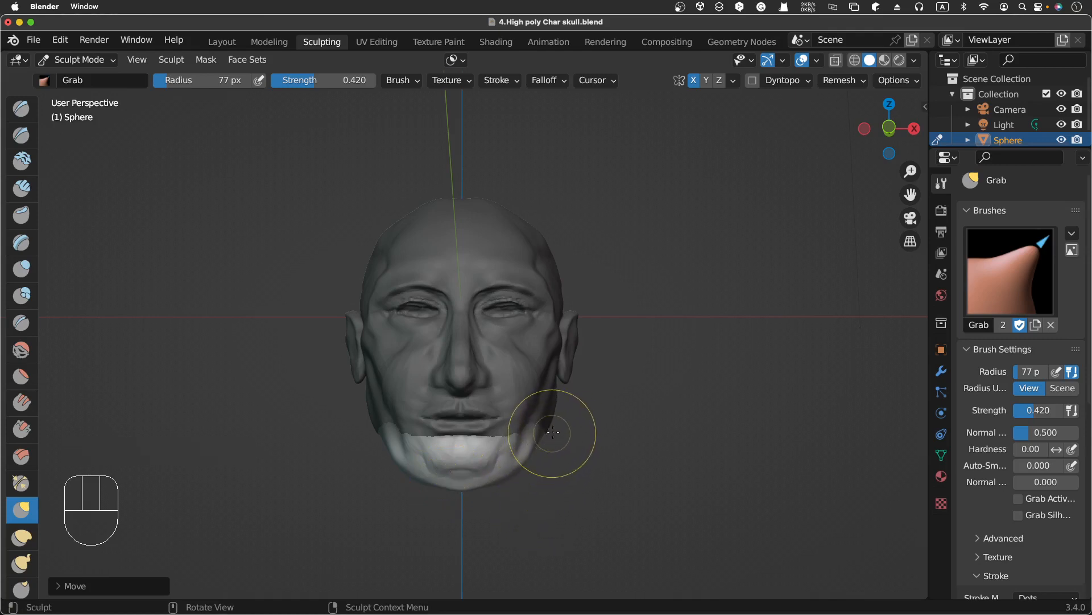
pyautogui.moveTo(553, 435); pyautogui.dragTo(537, 441)
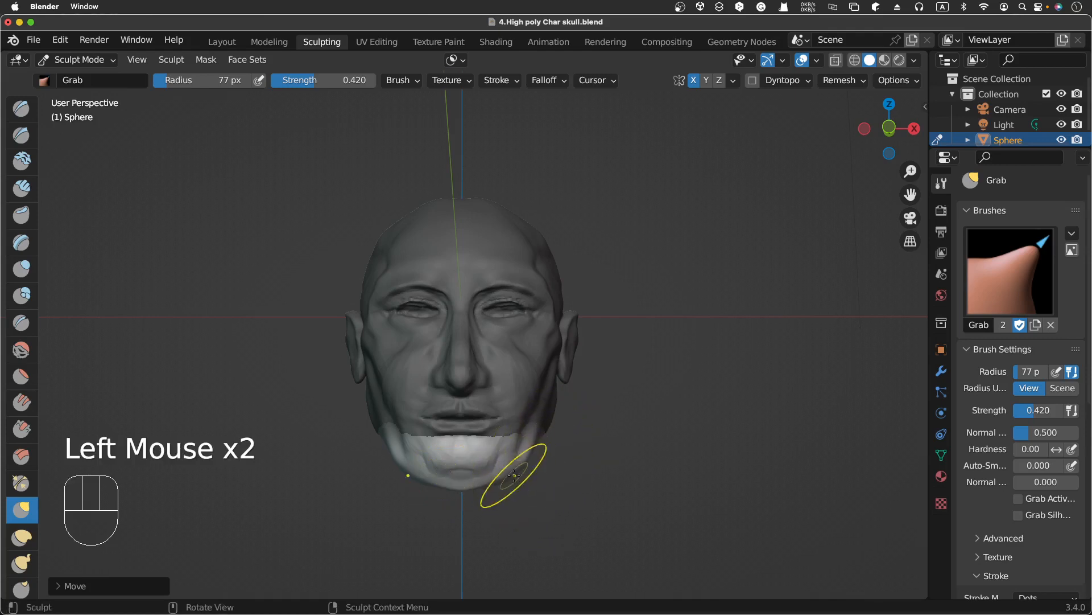
pyautogui.moveTo(509, 477)
pyautogui.mouseDown()
pyautogui.moveTo(465, 481)
pyautogui.moveTo(530, 455)
pyautogui.moveTo(483, 488)
pyautogui.mouseUp()
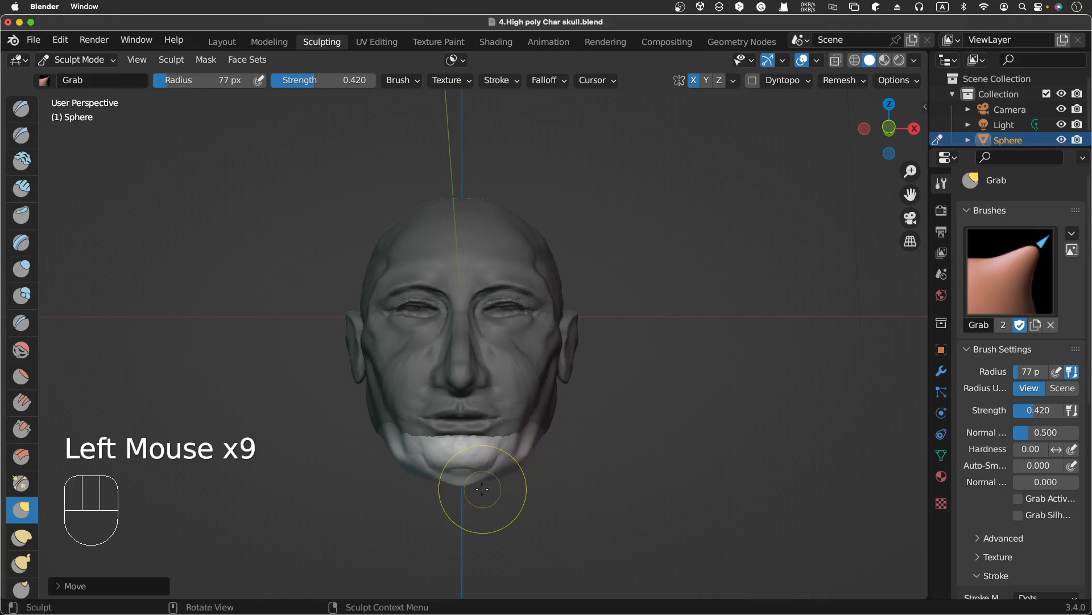
pyautogui.hscroll(5, 773, 461)
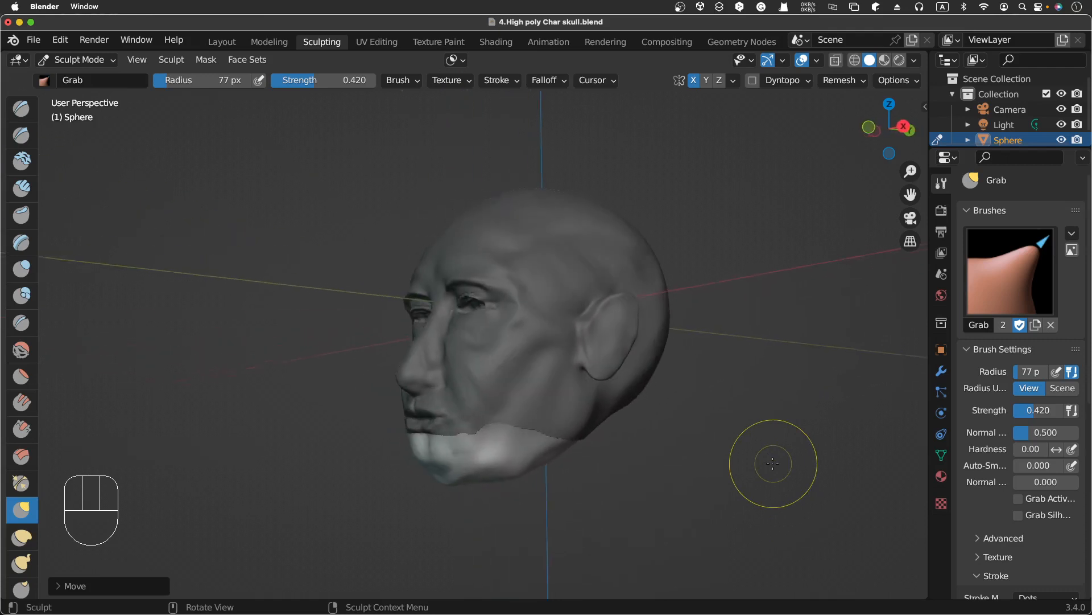
pyautogui.hscroll(-5, 773, 462)
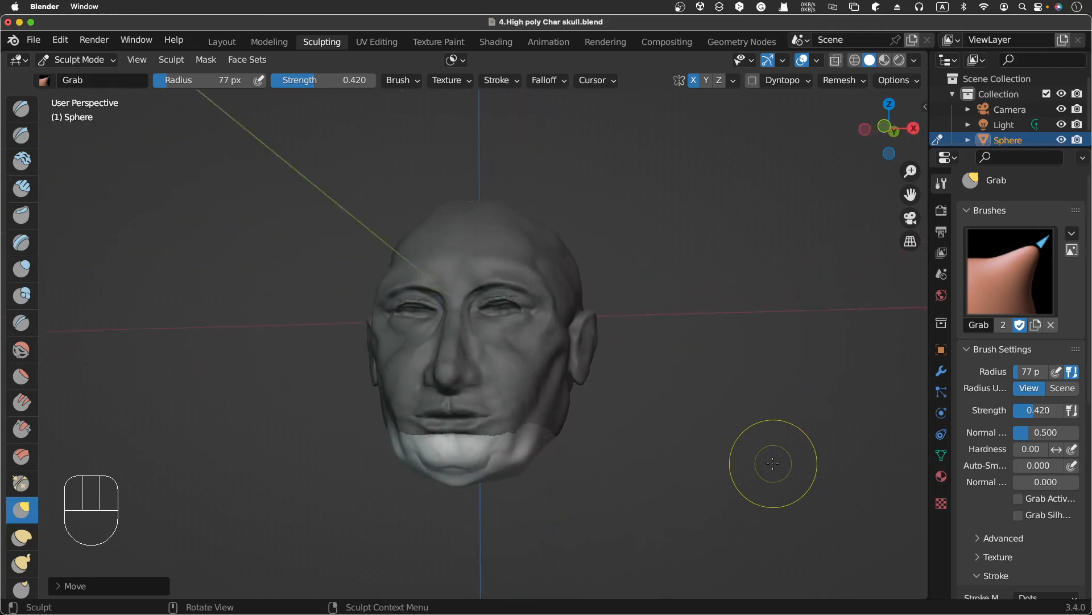
pyautogui.hscroll(-2, 773, 462)
pyautogui.moveTo(470, 479)
pyautogui.mouseDown()
pyautogui.moveTo(516, 452)
pyautogui.moveTo(488, 468)
pyautogui.moveTo(500, 471)
pyautogui.mouseUp()
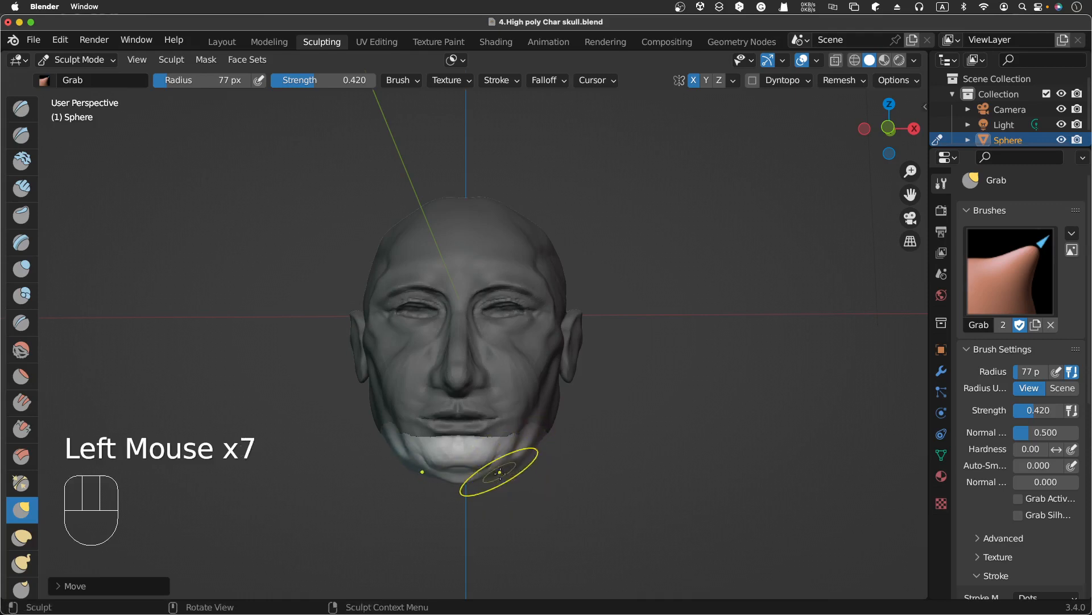
# Check the reshaped jaw from the front and three-quarter views, then clear the mask from the whole head
pyautogui.hscroll(1, 503, 477)
pyautogui.hscroll(-3, 501, 475)
pyautogui.hscroll(-10, 500, 473)
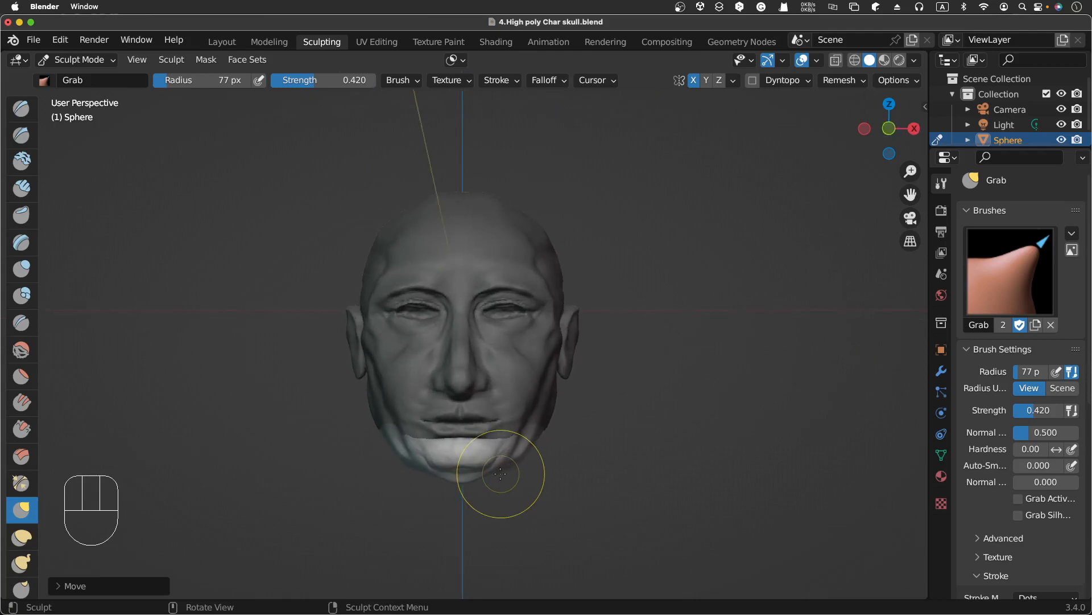
pyautogui.hscroll(8, 500, 473)
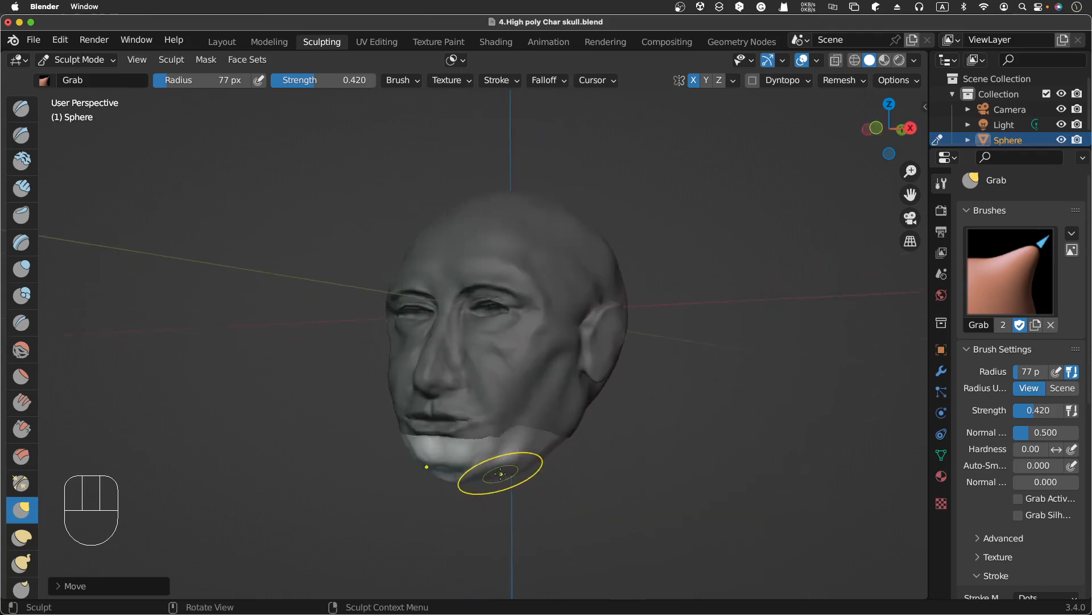
pyautogui.hscroll(3, 500, 473)
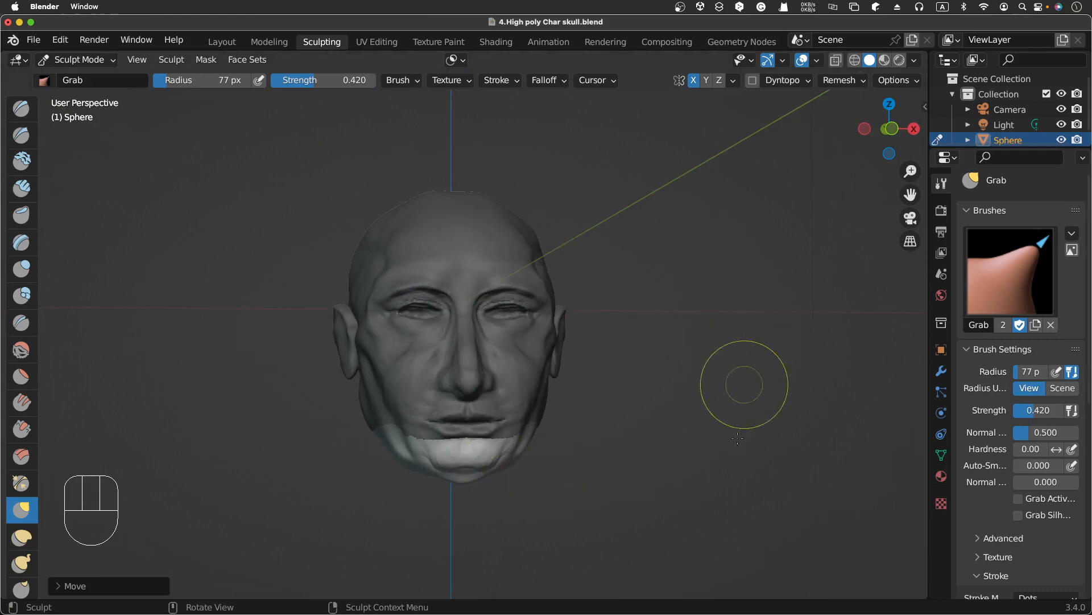
pyautogui.click(730, 505)
pyautogui.hotkey('alt', 'm')
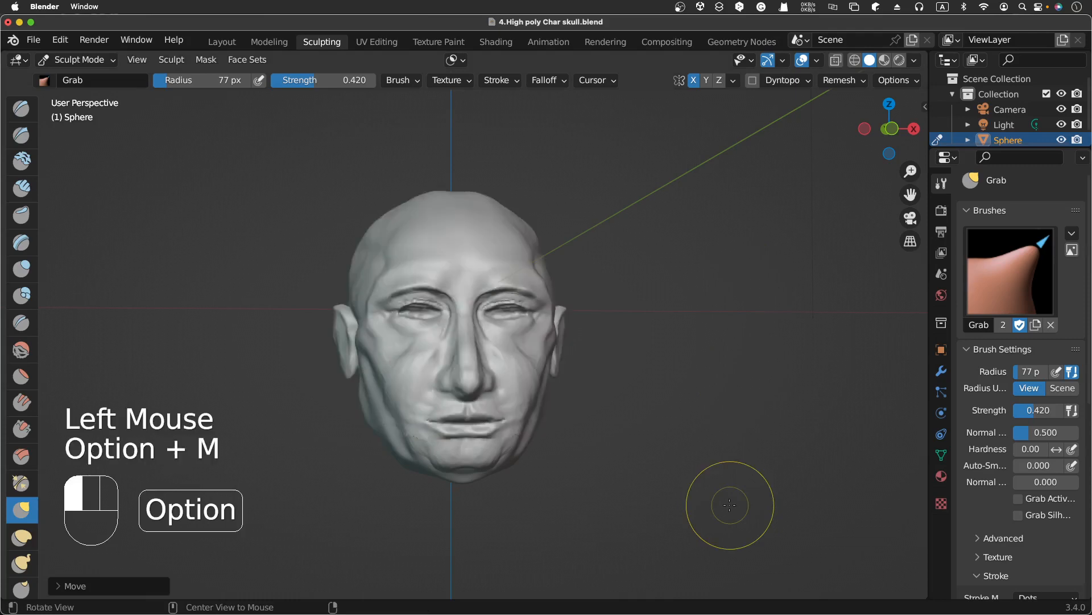
# Use the Smooth brush to soften the mask-border seam along the side of the jaw below the ear
pyautogui.hscroll(3, 707, 499)
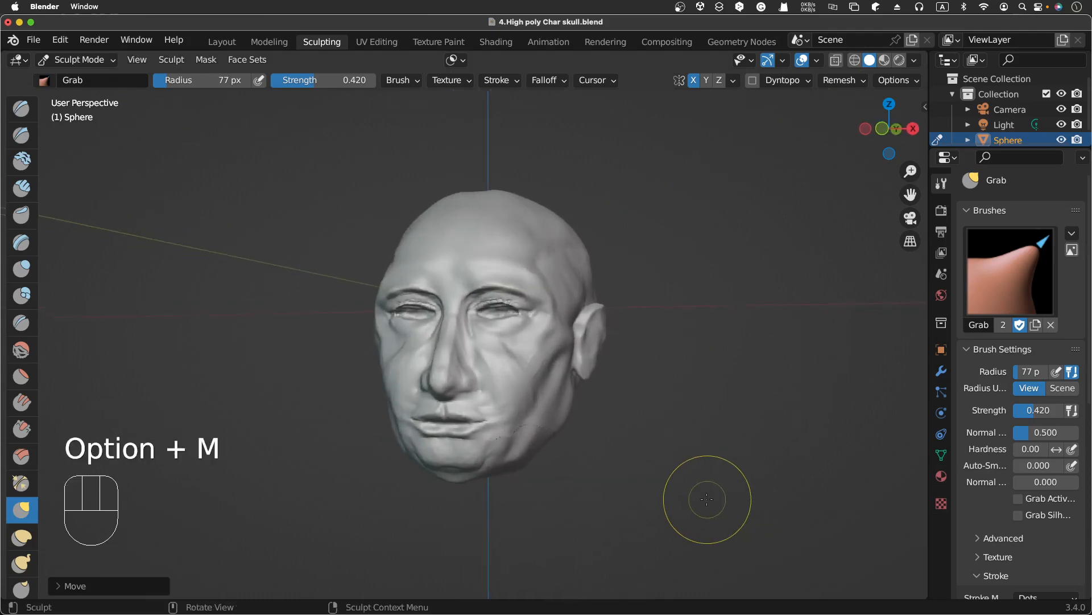
pyautogui.hscroll(-5, 706, 499)
pyautogui.hscroll(-5, 707, 499)
pyautogui.scroll(-4, 707, 499)
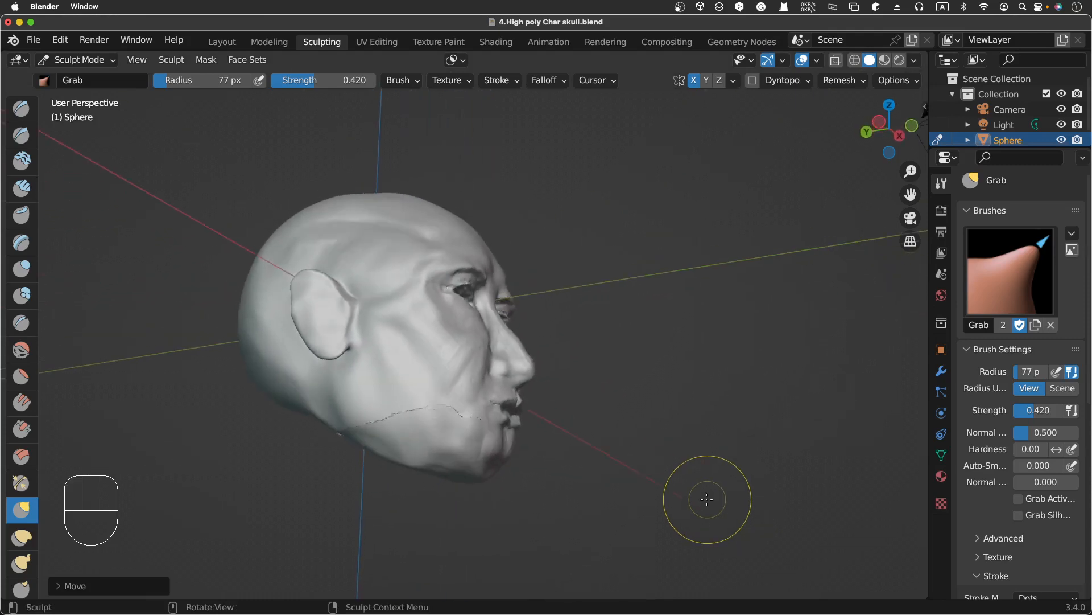
pyautogui.scroll(6, 707, 499)
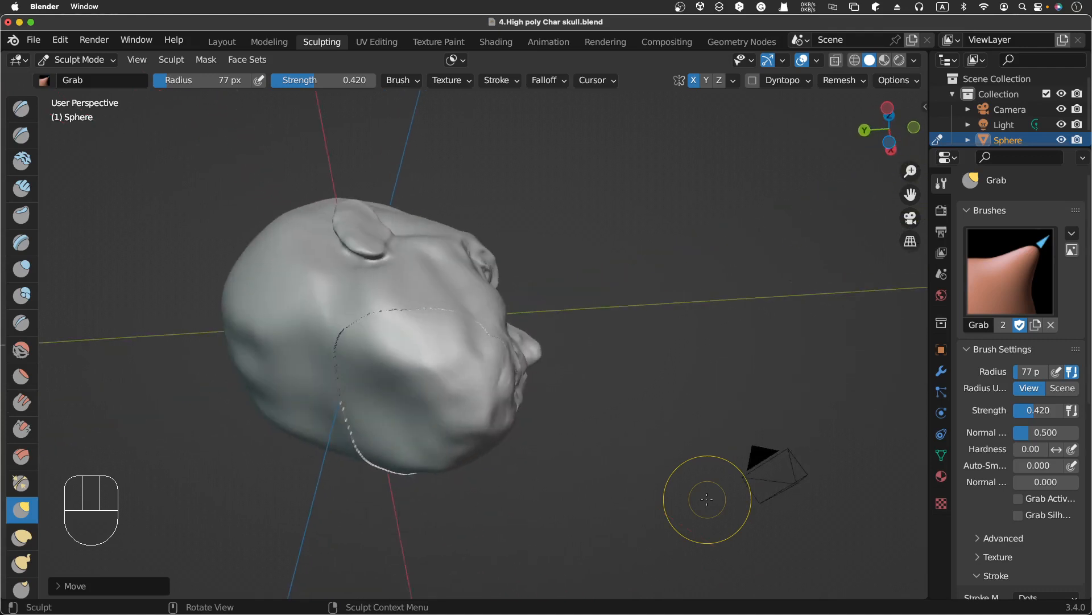
pyautogui.scroll(-3, 436, 297)
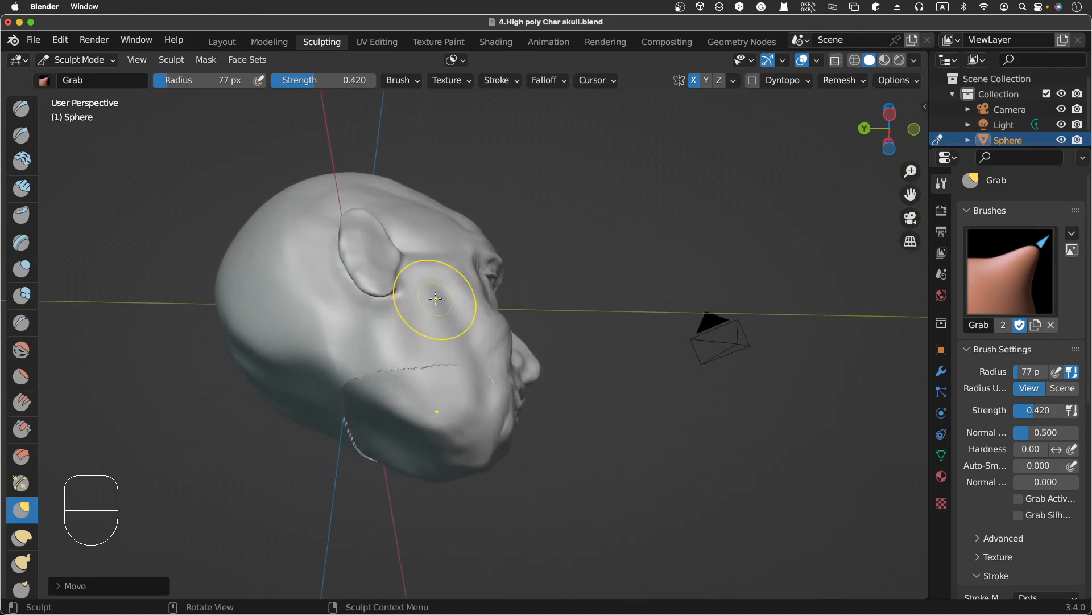
pyautogui.click(22, 350)
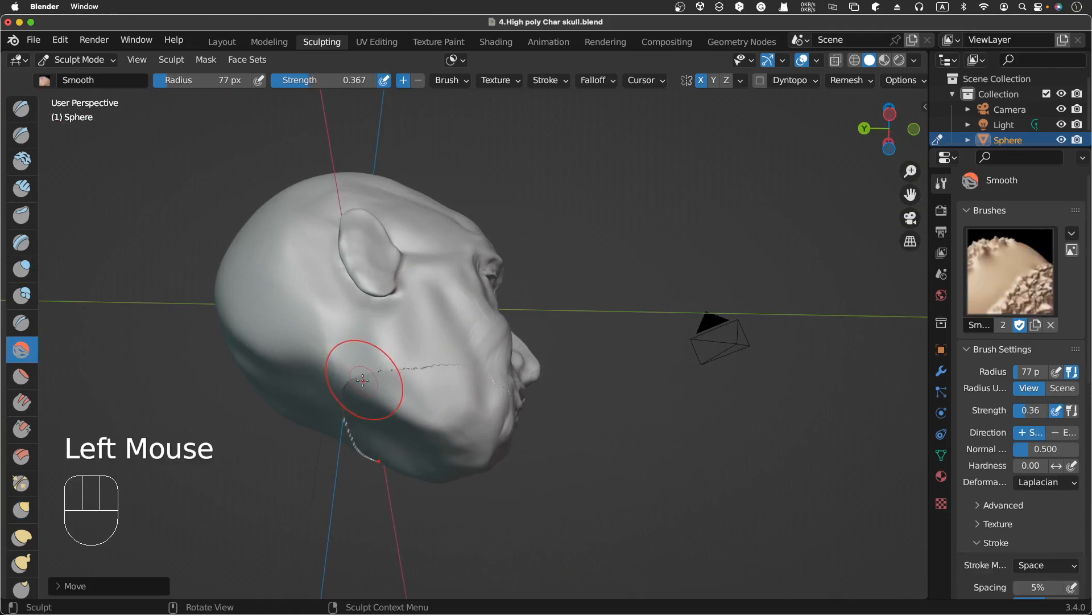
pyautogui.moveTo(362, 380); pyautogui.dragTo(388, 373)
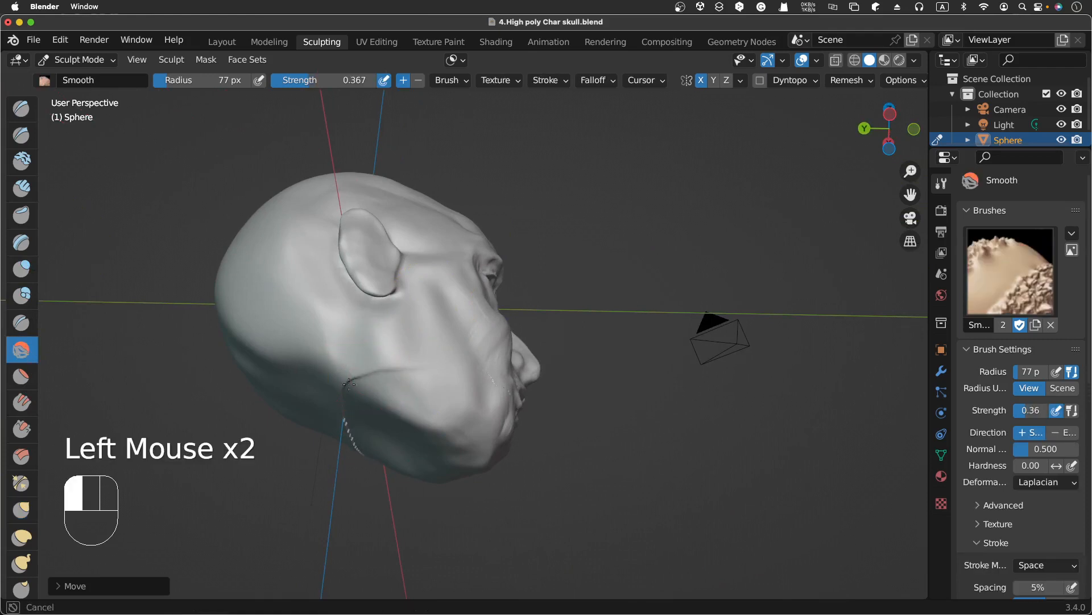
# Smooth the remaining mask-border seam across the underside of the head behind the jaw
pyautogui.moveTo(349, 384)
pyautogui.mouseDown(button='middle')
pyautogui.moveTo(366, 366)
pyautogui.moveTo(361, 275)
pyautogui.moveTo(346, 326)
pyautogui.mouseUp(button='middle')
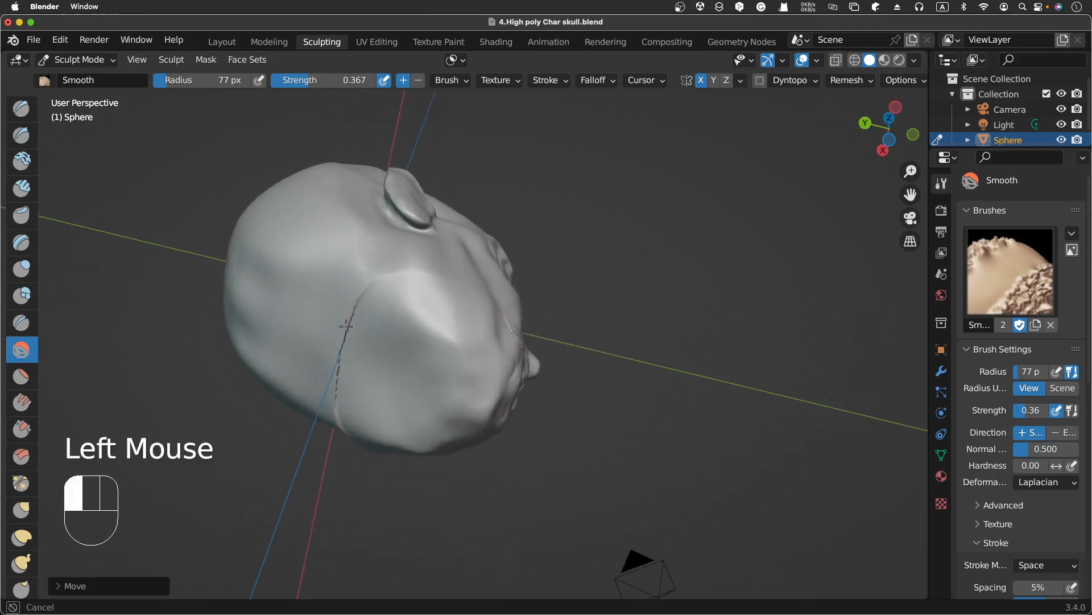
pyautogui.moveTo(339, 360); pyautogui.dragTo(348, 420)
pyautogui.moveTo(356, 438)
pyautogui.mouseDown(button='middle')
pyautogui.moveTo(336, 401)
pyautogui.moveTo(353, 402)
pyautogui.mouseUp(button='middle')
pyautogui.moveTo(354, 402); pyautogui.dragTo(400, 380)
pyautogui.moveTo(400, 380); pyautogui.dragTo(353, 261, button='middle')
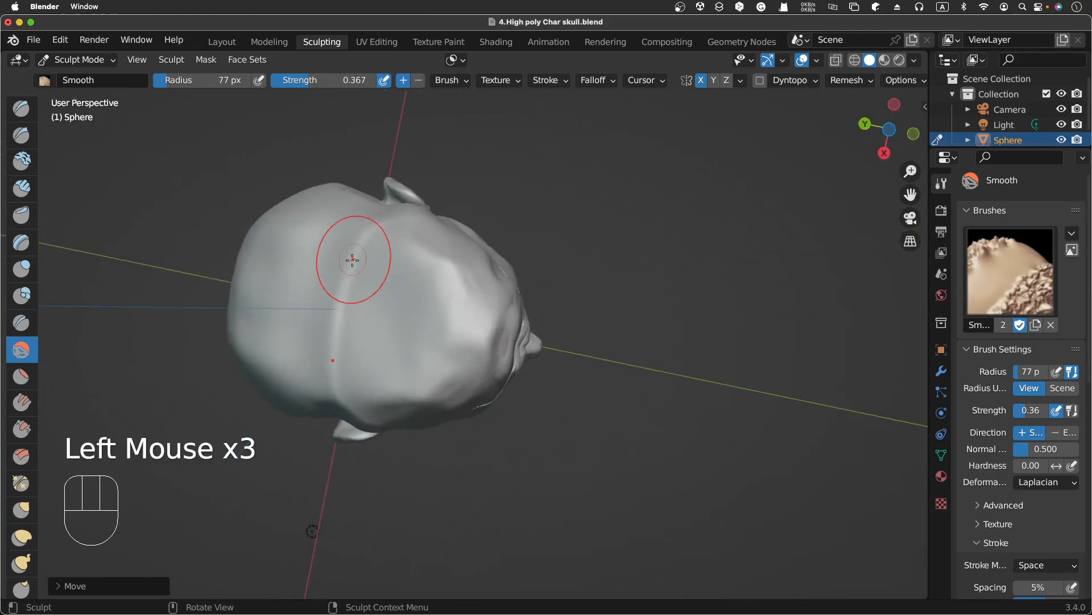
pyautogui.moveTo(353, 261); pyautogui.dragTo(339, 339)
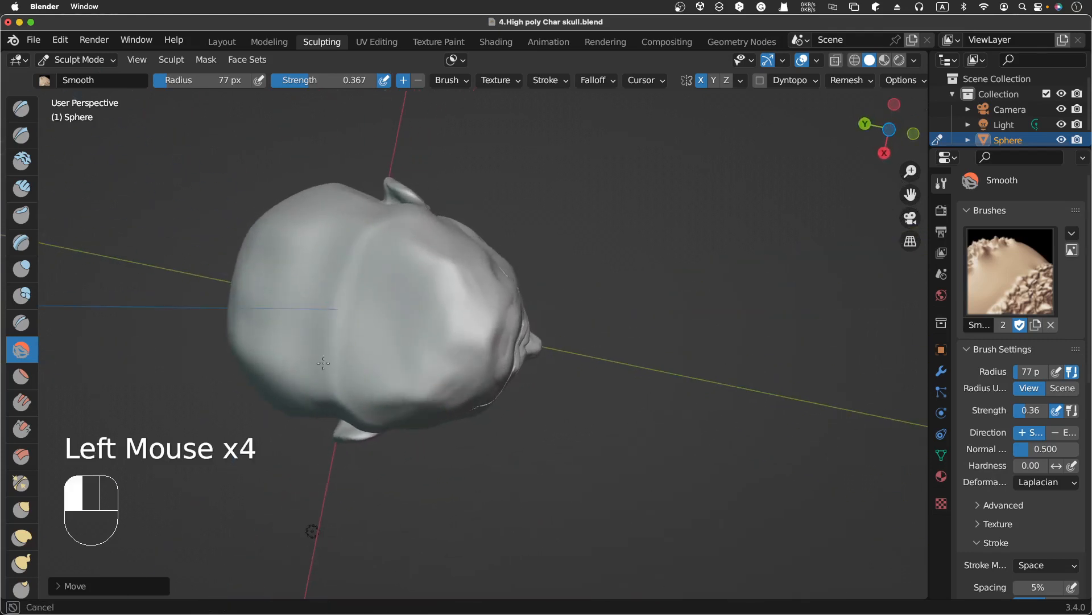
pyautogui.moveTo(362, 260); pyautogui.dragTo(341, 378)
pyautogui.moveTo(341, 378)
pyautogui.mouseDown(button='middle')
pyautogui.moveTo(342, 366)
pyautogui.moveTo(346, 375)
pyautogui.mouseUp(button='middle')
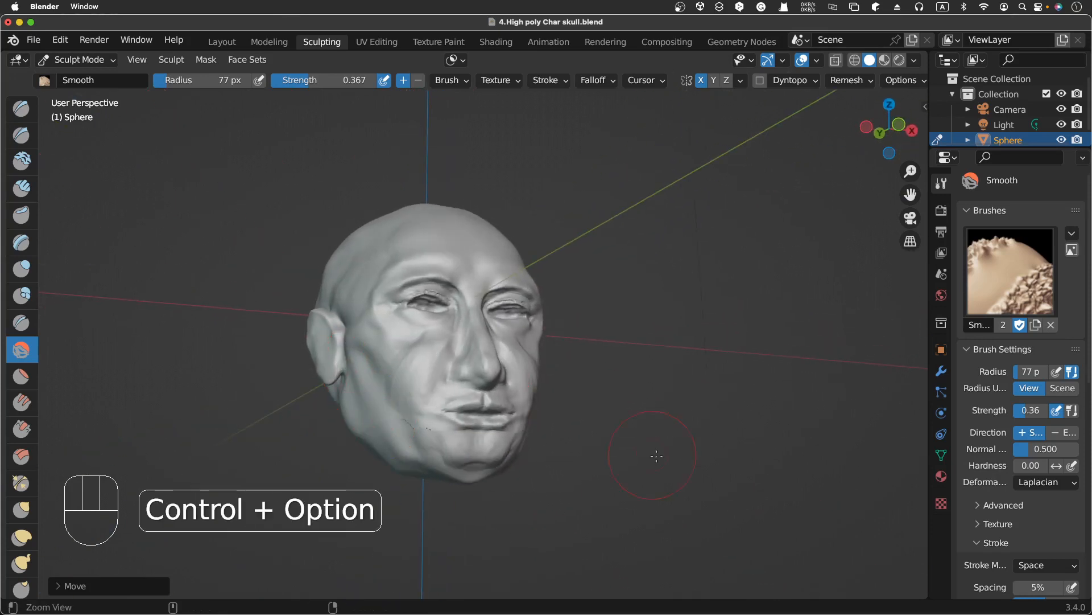
# Smooth the jagged seam remnants on the lower cheeks beside the mouth corners
pyautogui.keyDown('ctrl'); pyautogui.moveTo(384, 415); pyautogui.dragTo(656, 399, button='middle'); pyautogui.keyUp('ctrl')
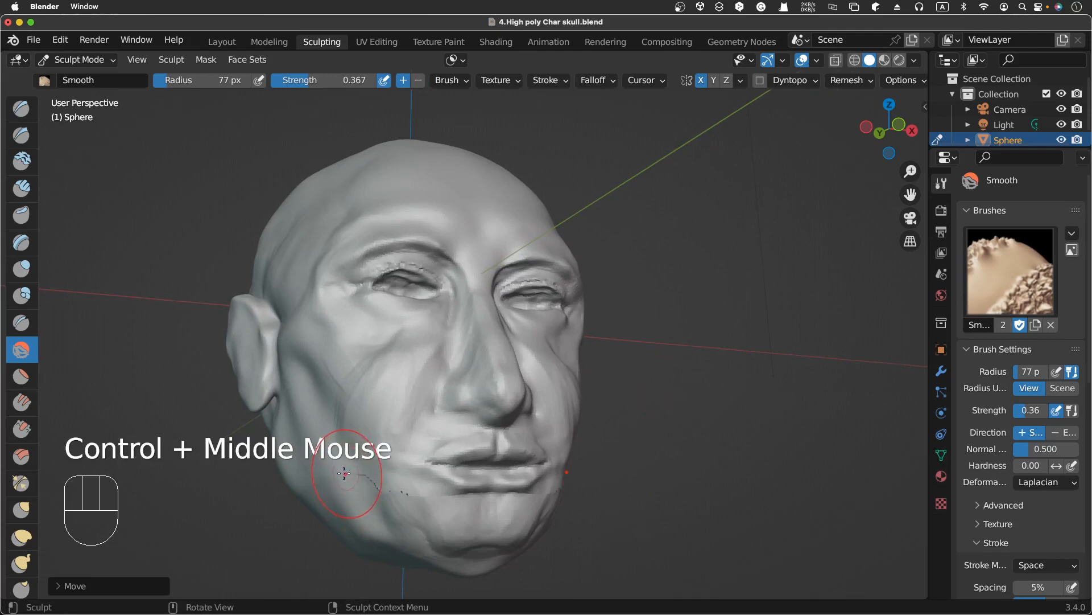
pyautogui.moveTo(344, 473); pyautogui.dragTo(415, 493)
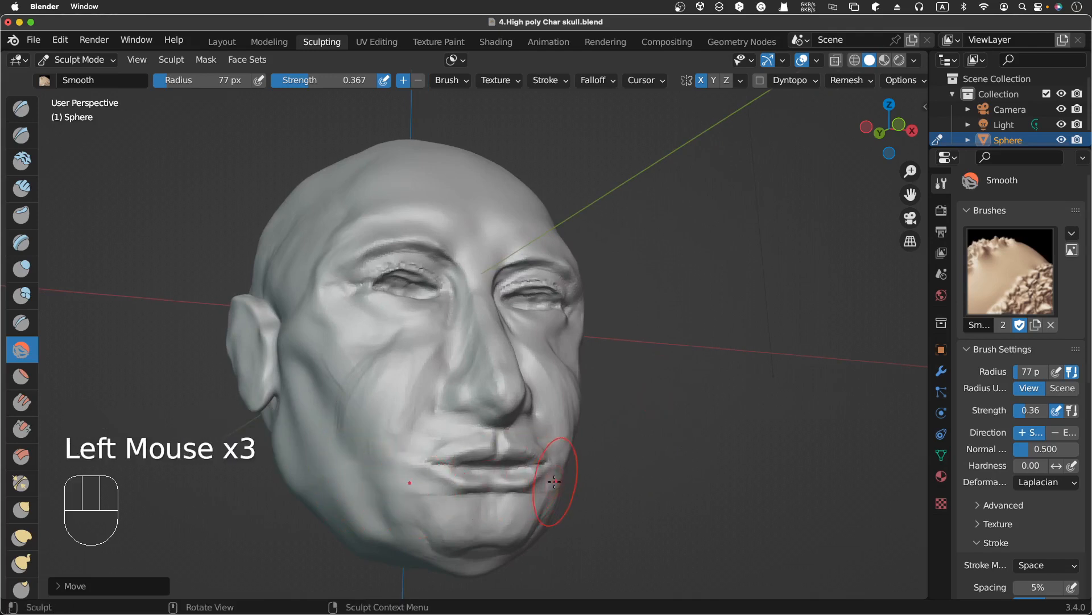
pyautogui.moveTo(554, 481); pyautogui.dragTo(453, 488, button='middle')
pyautogui.moveTo(432, 493); pyautogui.dragTo(409, 494)
pyautogui.moveTo(421, 496); pyautogui.dragTo(483, 504)
# Inspect the smoothed seam area from the front, the side and below the jaw
pyautogui.hscroll(3, 555, 487)
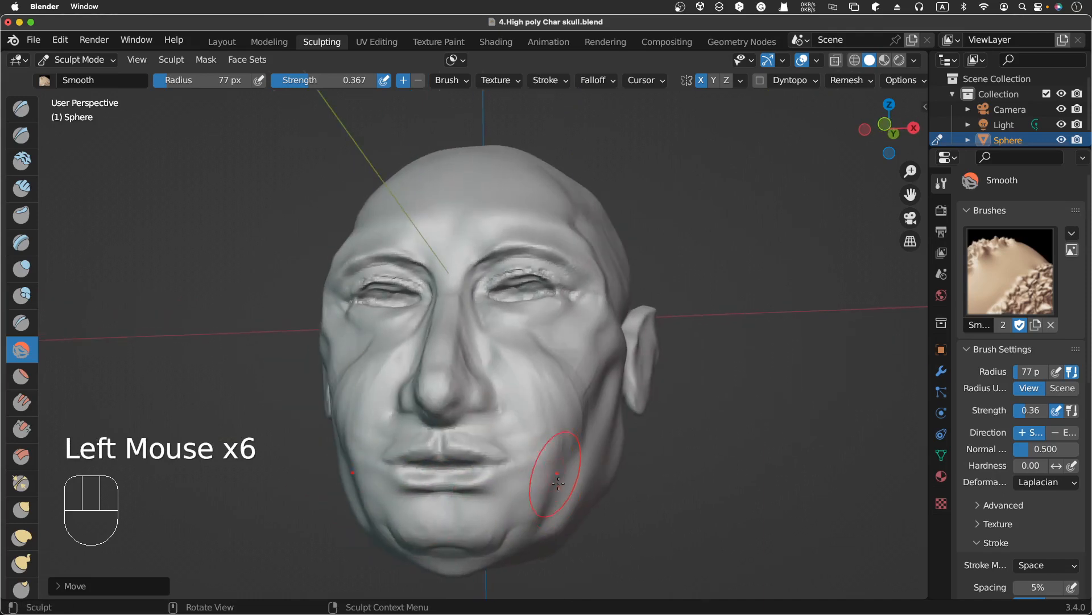
pyautogui.hscroll(2, 524, 529)
pyautogui.hscroll(-4, 528, 536)
pyautogui.hscroll(3, 543, 525)
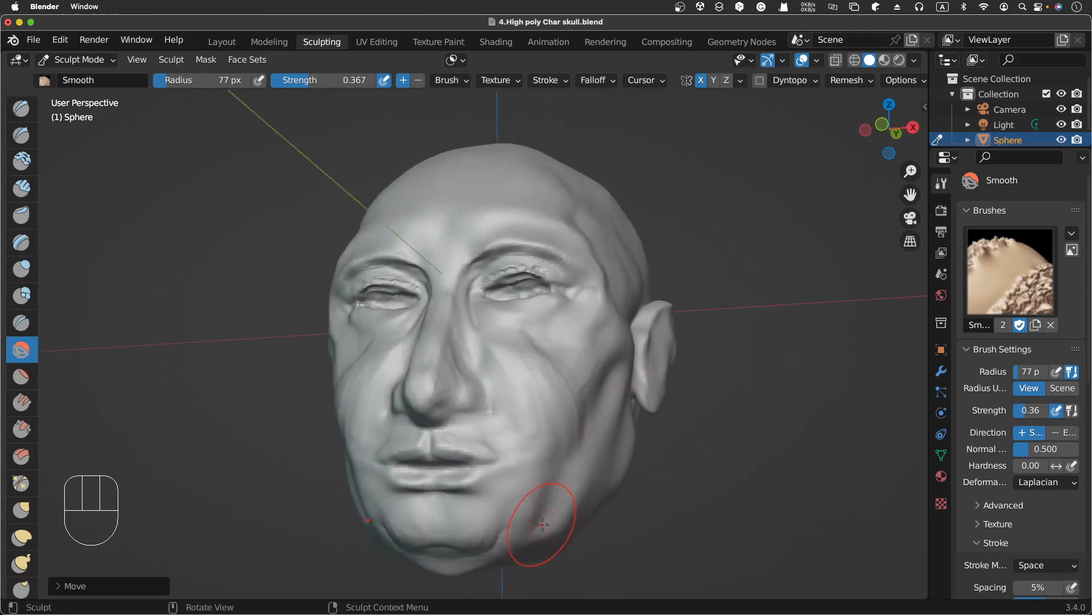
pyautogui.hscroll(4, 542, 500)
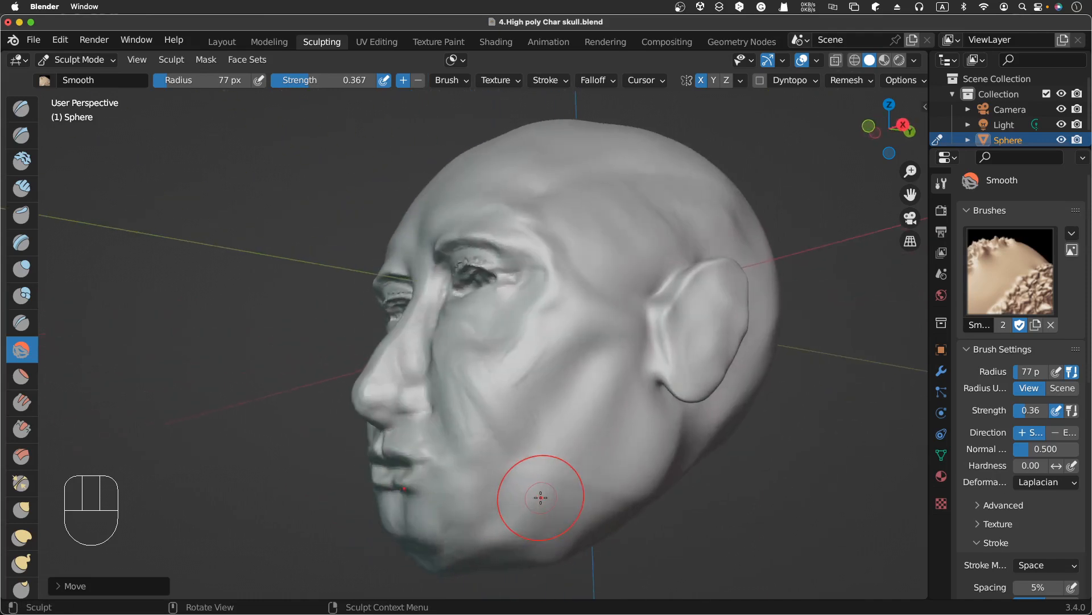
pyautogui.scroll(-5, 540, 497)
pyautogui.hscroll(2, 540, 497)
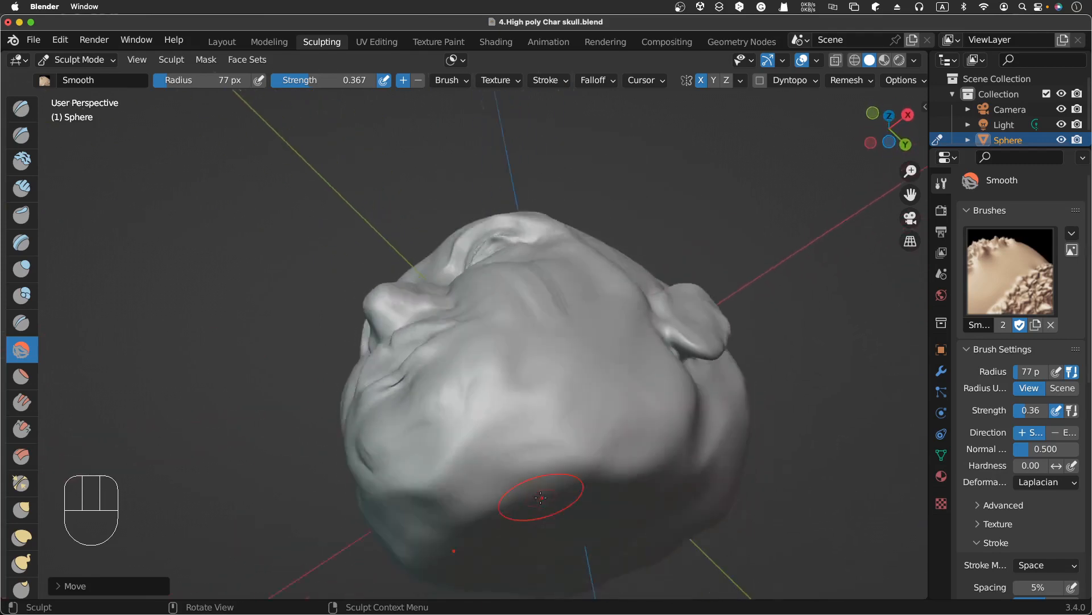
pyautogui.scroll(5, 540, 497)
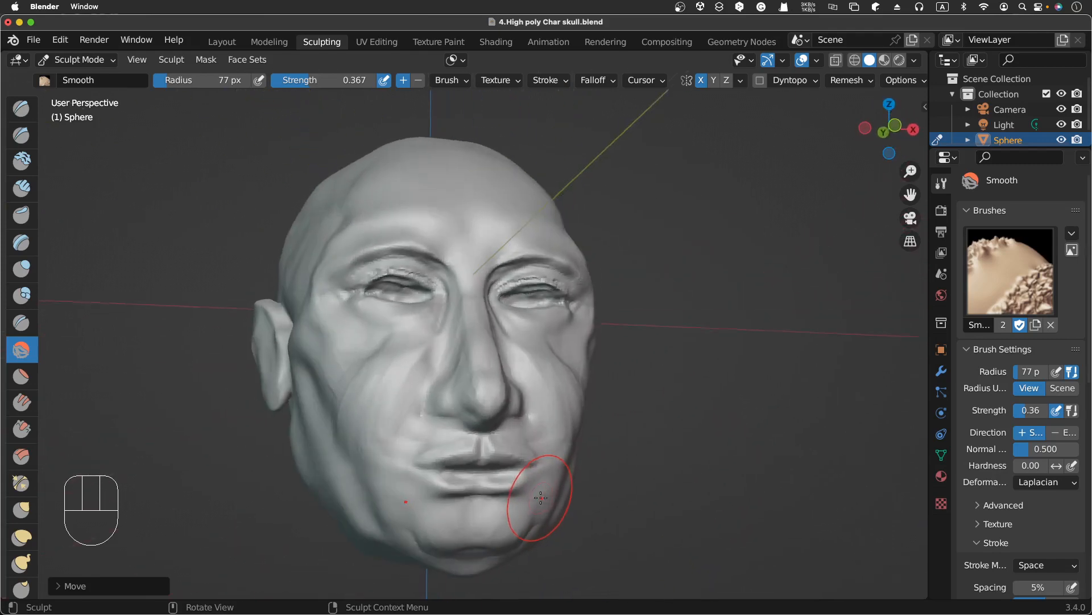
pyautogui.hscroll(-2, 541, 498)
# Switch to the Grab brush, enlarge its radius to 93 px, and adjust the lower sides of the jaw
pyautogui.click(32, 519)
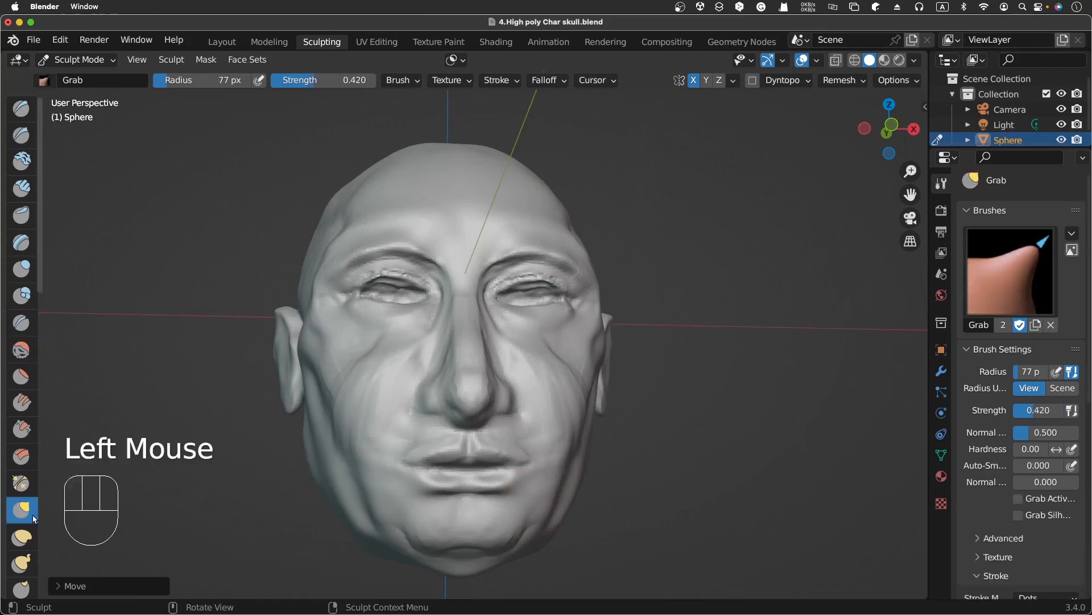
pyautogui.moveTo(549, 526); pyautogui.dragTo(551, 522)
pyautogui.press('f')
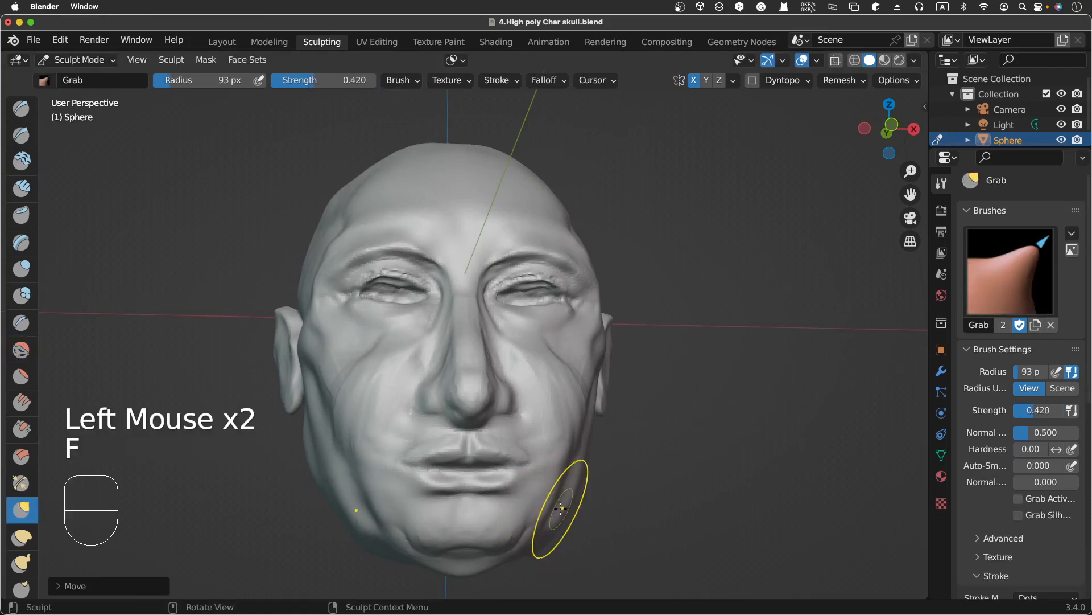
pyautogui.click(555, 518)
pyautogui.moveTo(554, 518); pyautogui.dragTo(560, 534)
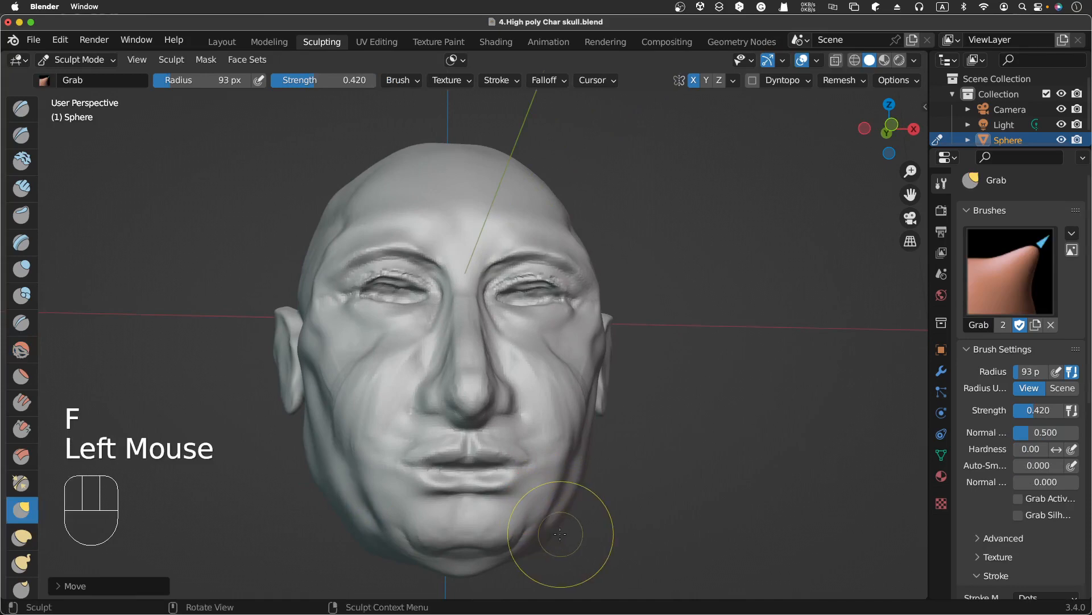
# Refine the jaw sides and push the bottom of the chin slightly upward with the Grab brush from the front
pyautogui.scroll(3, 561, 533)
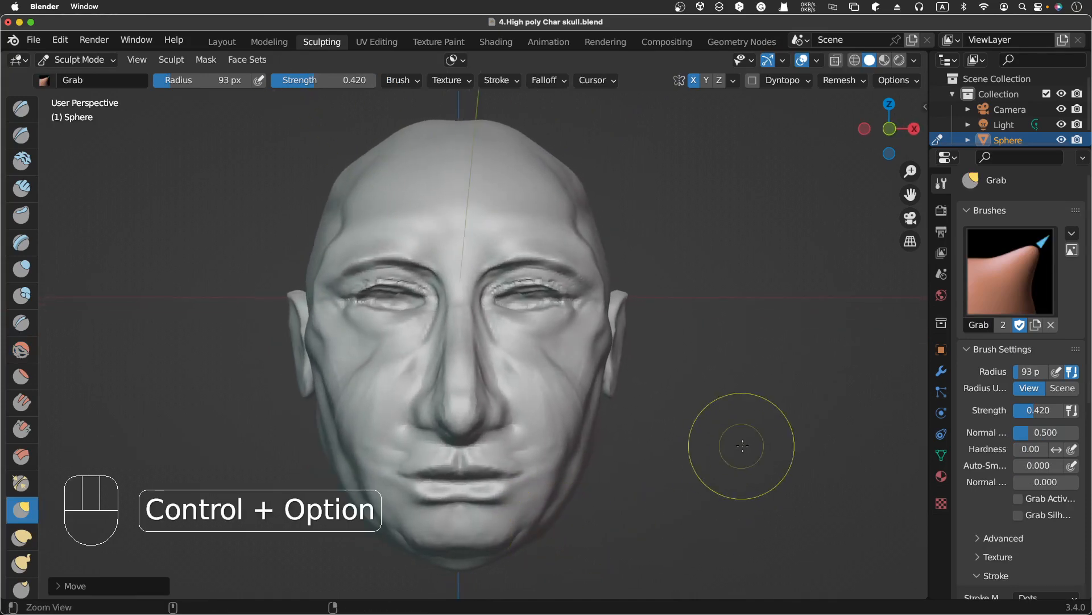
pyautogui.keyDown('ctrl'); pyautogui.moveTo(780, 446); pyautogui.dragTo(682, 495, button='middle'); pyautogui.keyUp('ctrl')
pyautogui.moveTo(519, 466)
pyautogui.mouseDown()
pyautogui.moveTo(529, 484)
pyautogui.moveTo(515, 476)
pyautogui.moveTo(549, 452)
pyautogui.mouseUp()
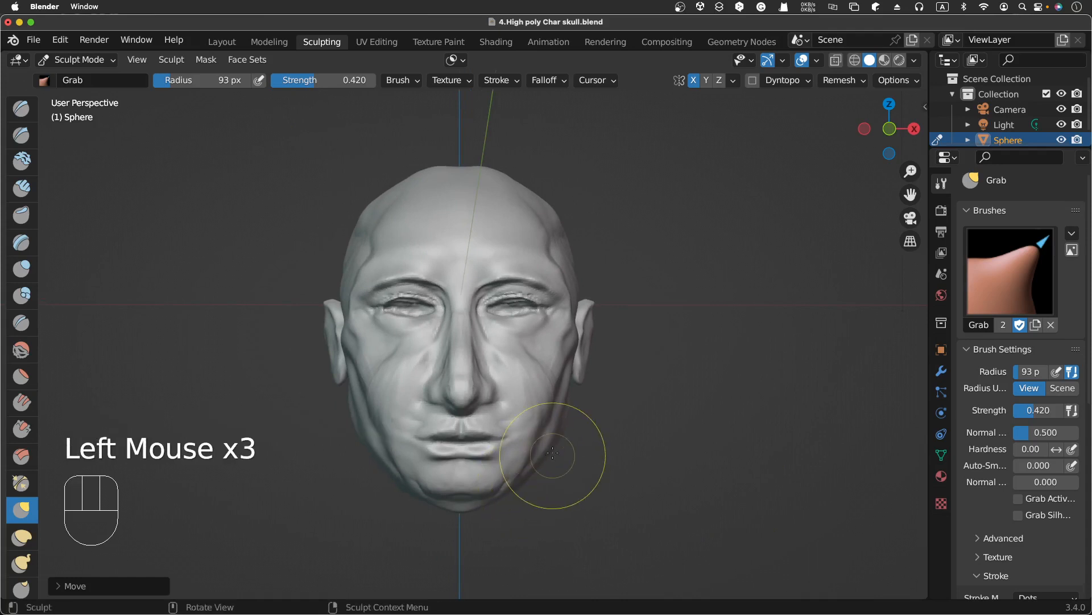
pyautogui.moveTo(570, 411); pyautogui.dragTo(574, 421)
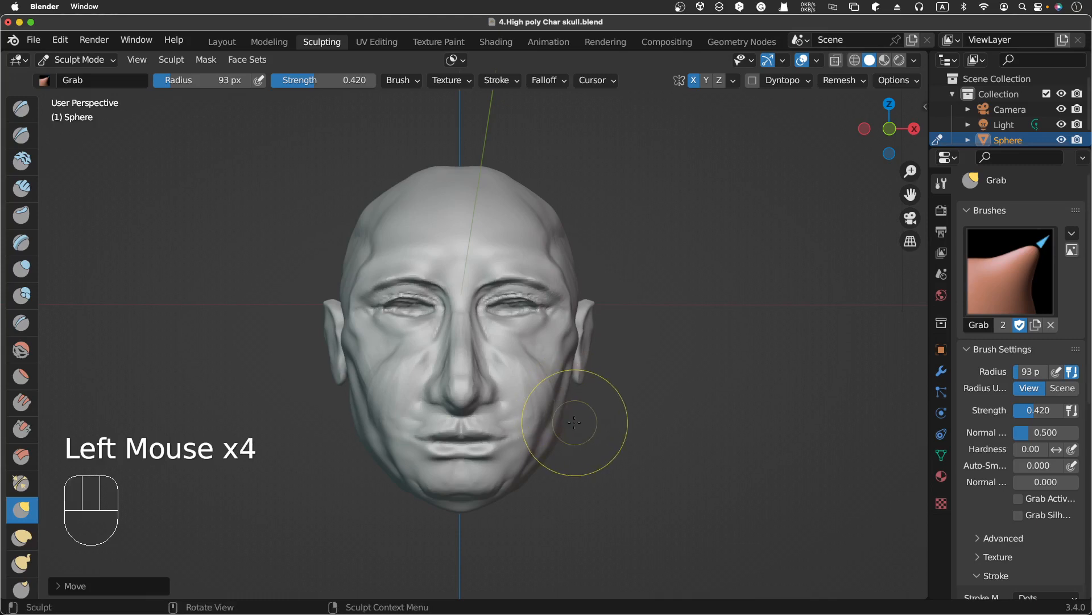
pyautogui.moveTo(456, 483)
pyautogui.mouseDown()
pyautogui.moveTo(458, 496)
pyautogui.moveTo(410, 462)
pyautogui.mouseUp()
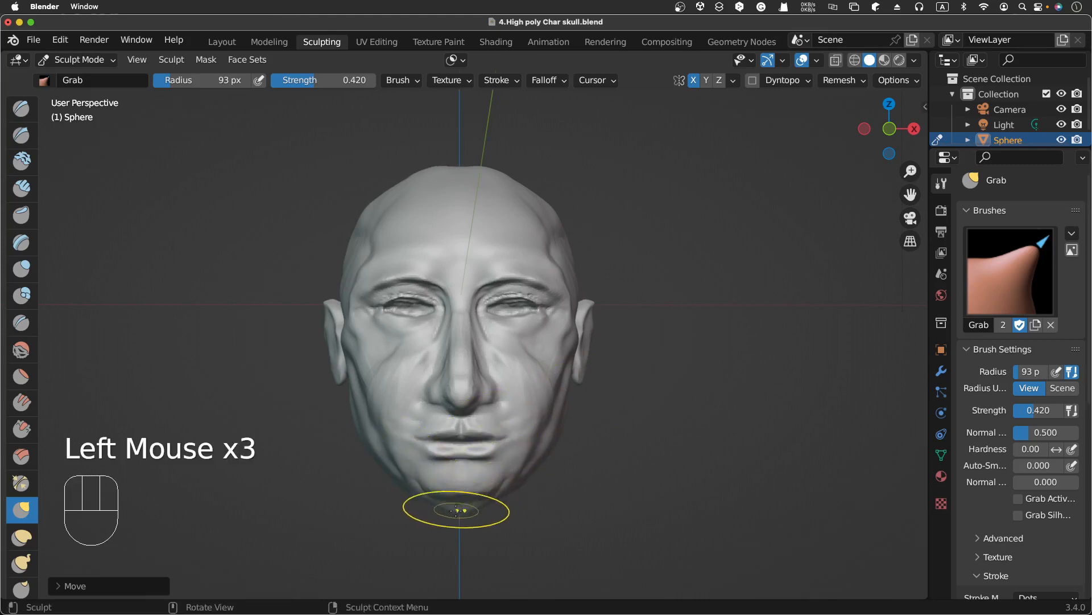
pyautogui.moveTo(456, 510); pyautogui.dragTo(458, 498)
# Grab the underside of the chin and the jawline from a three-quarter side view to refine the jaw contour
pyautogui.hscroll(10, 457, 497)
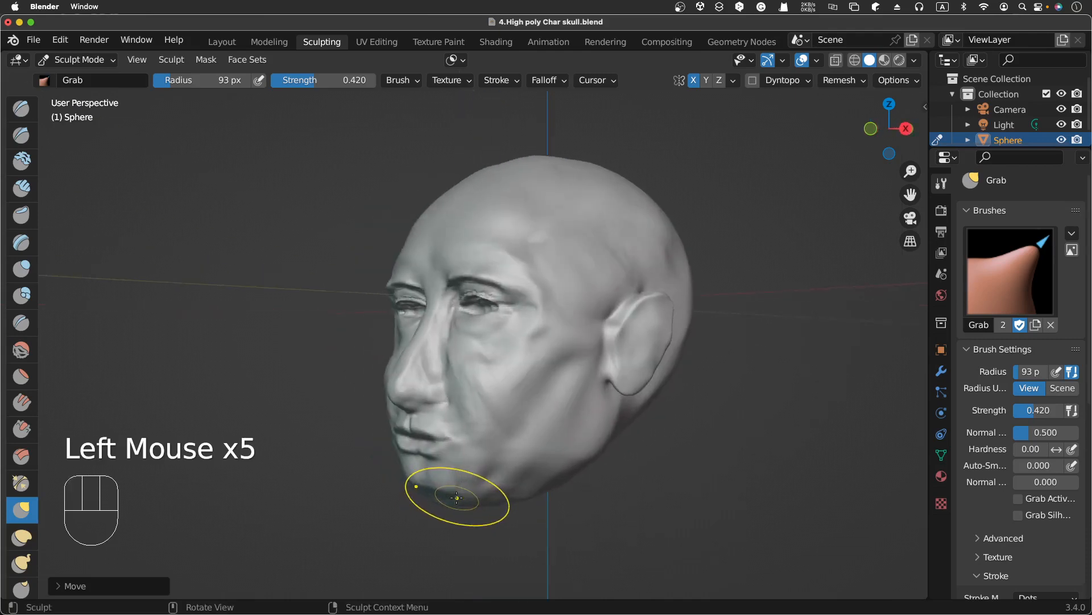
pyautogui.hscroll(-6, 456, 497)
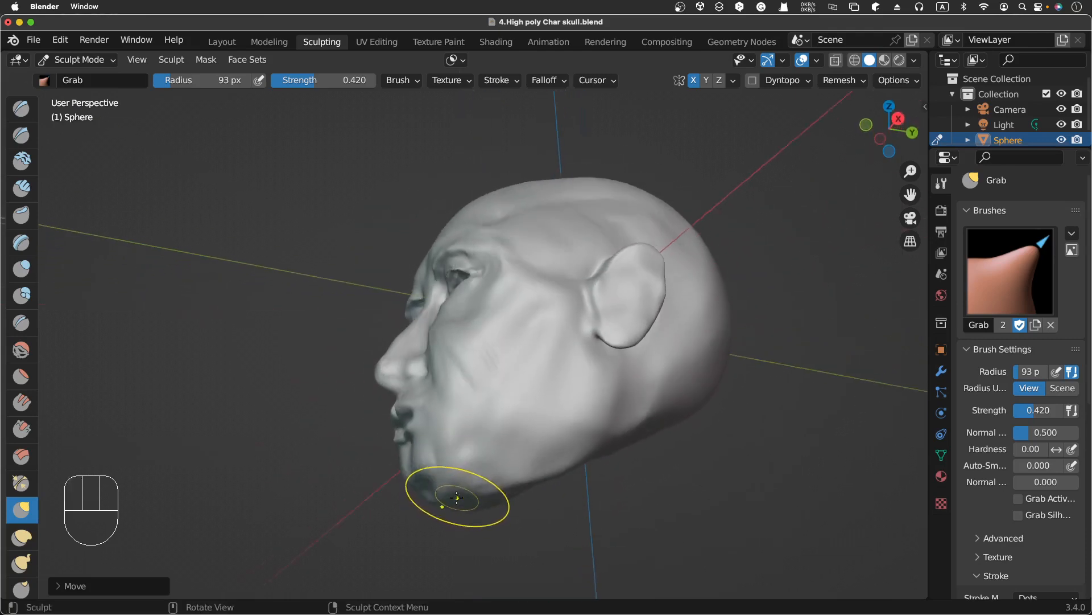
pyautogui.moveTo(432, 495)
pyautogui.mouseDown()
pyautogui.moveTo(433, 485)
pyautogui.moveTo(430, 496)
pyautogui.moveTo(457, 498)
pyautogui.mouseUp()
pyautogui.moveTo(481, 507); pyautogui.dragTo(483, 502)
pyautogui.moveTo(497, 501); pyautogui.dragTo(494, 479)
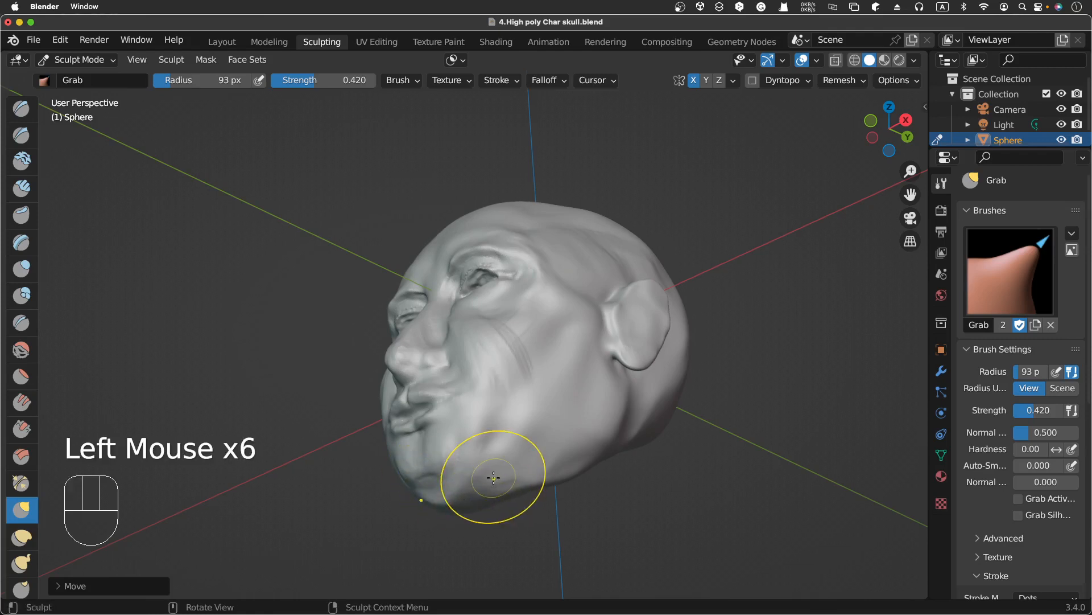
# Adjust the chin and lower jawline profile with the Grab brush in the right orthographic view
pyautogui.scroll(5, 493, 477)
pyautogui.hscroll(3, 493, 477)
pyautogui.press('KP_3')
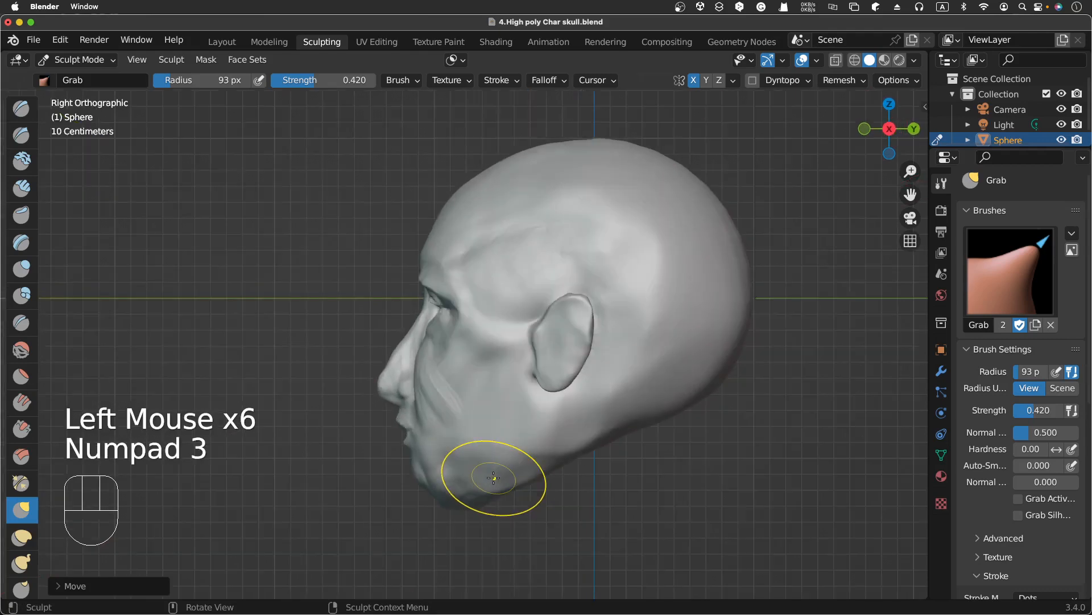
pyautogui.moveTo(485, 506); pyautogui.dragTo(430, 488)
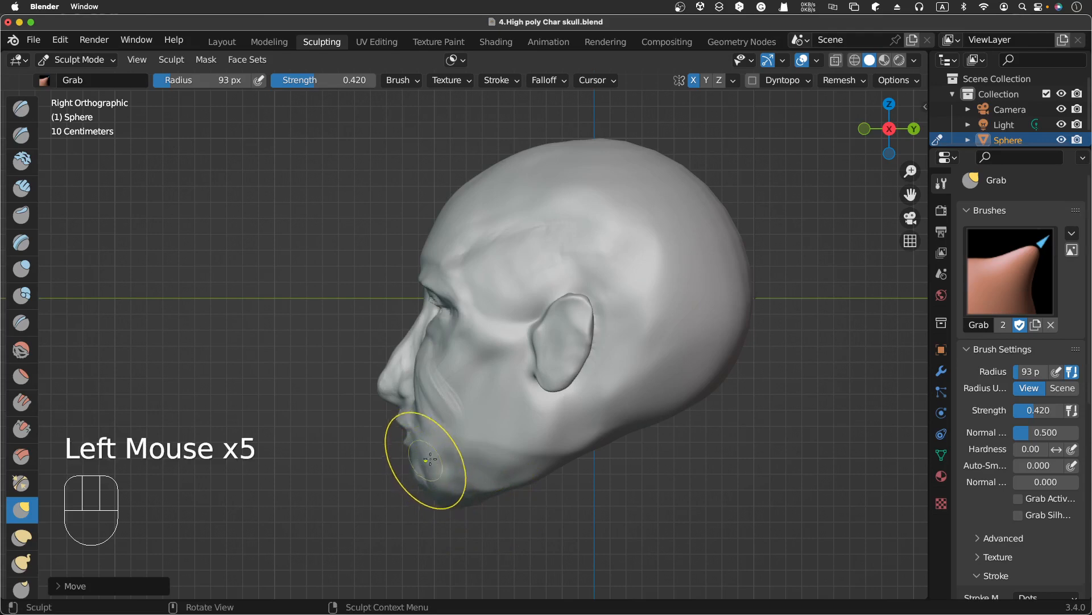
pyautogui.moveTo(532, 476); pyautogui.dragTo(523, 482)
pyautogui.moveTo(514, 483); pyautogui.dragTo(512, 491)
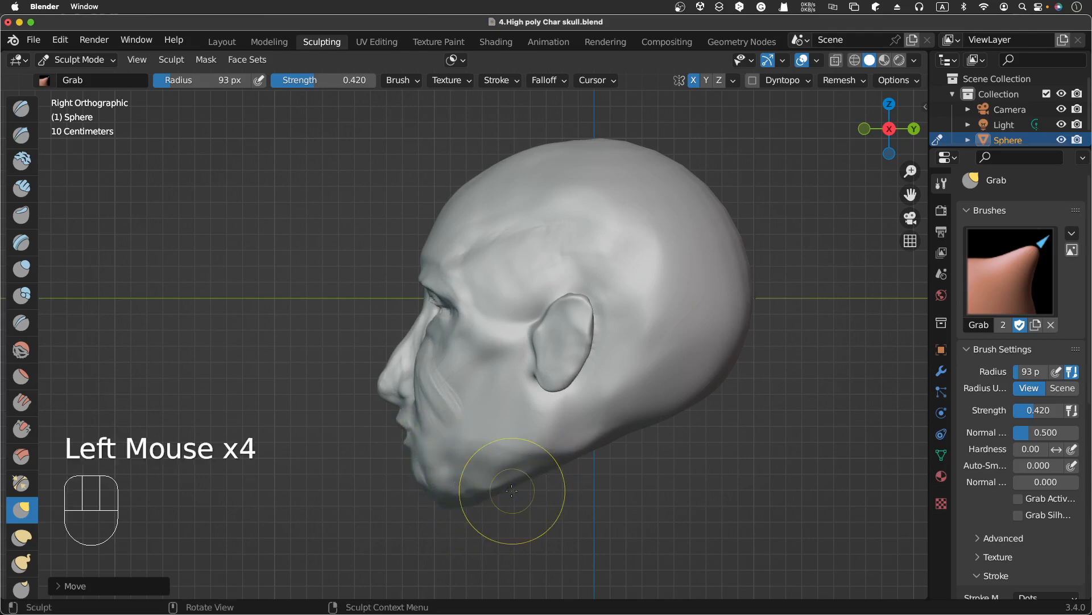
# Check the proportions of the reshaped jaw and chin from front and three-quarter views
pyautogui.hscroll(-10, 513, 491)
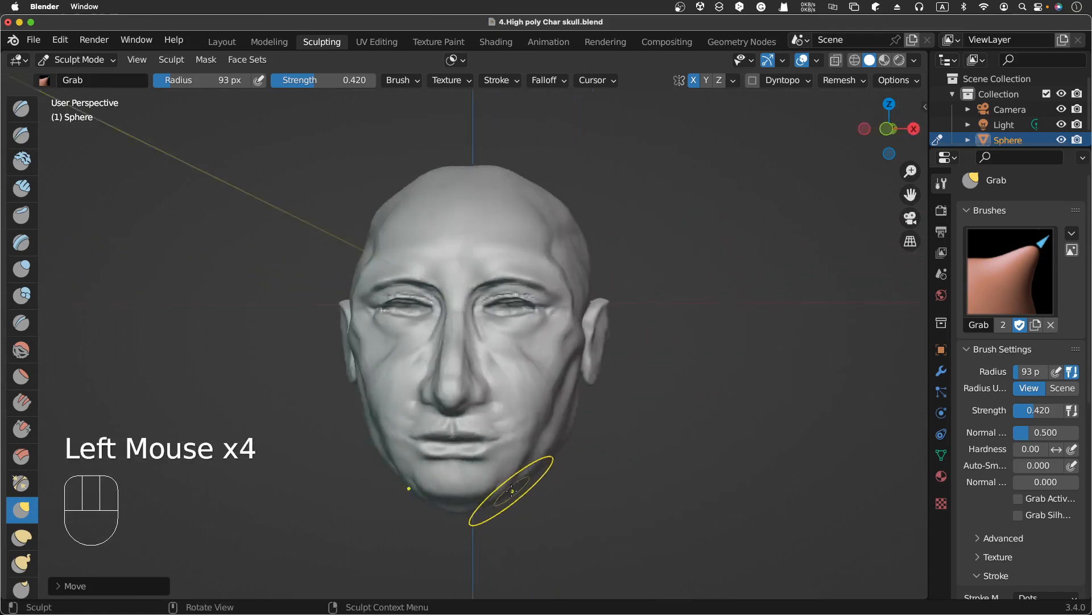
pyautogui.hscroll(-3, 512, 490)
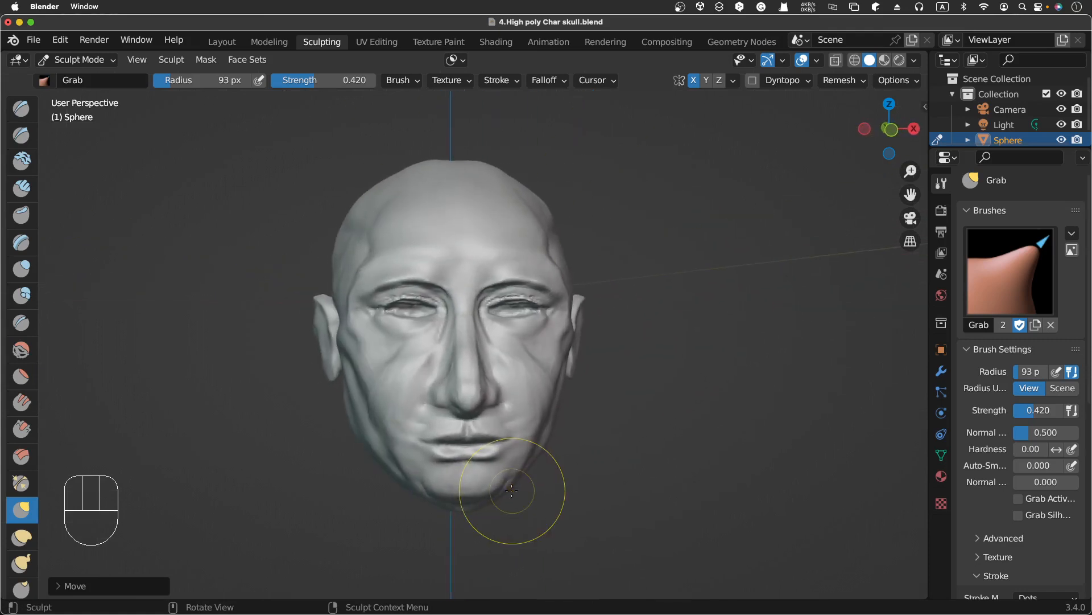
pyautogui.hscroll(-2, 512, 490)
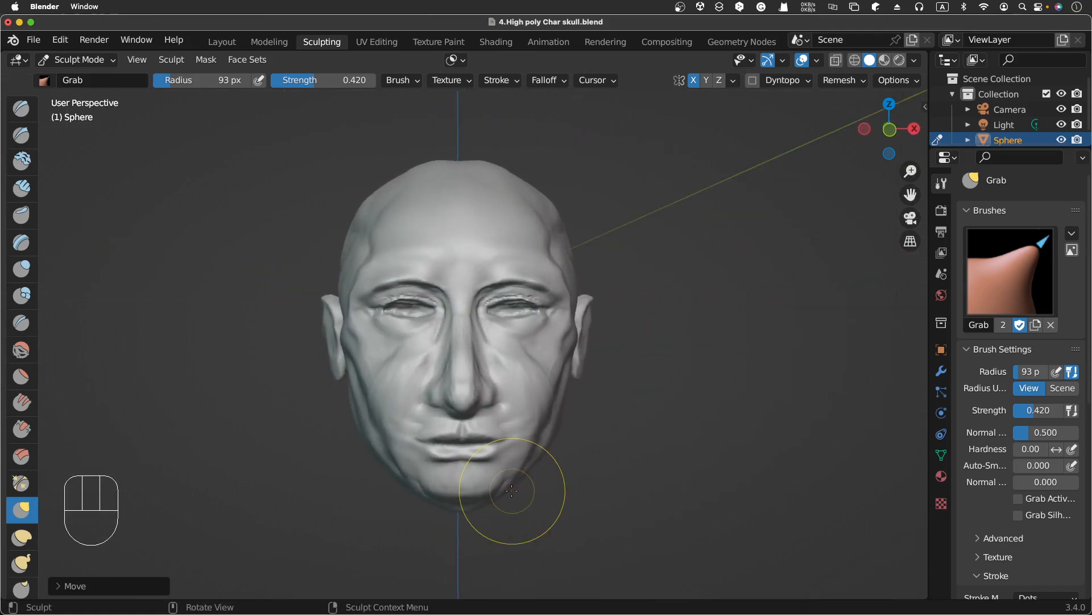
pyautogui.hscroll(-5, 512, 490)
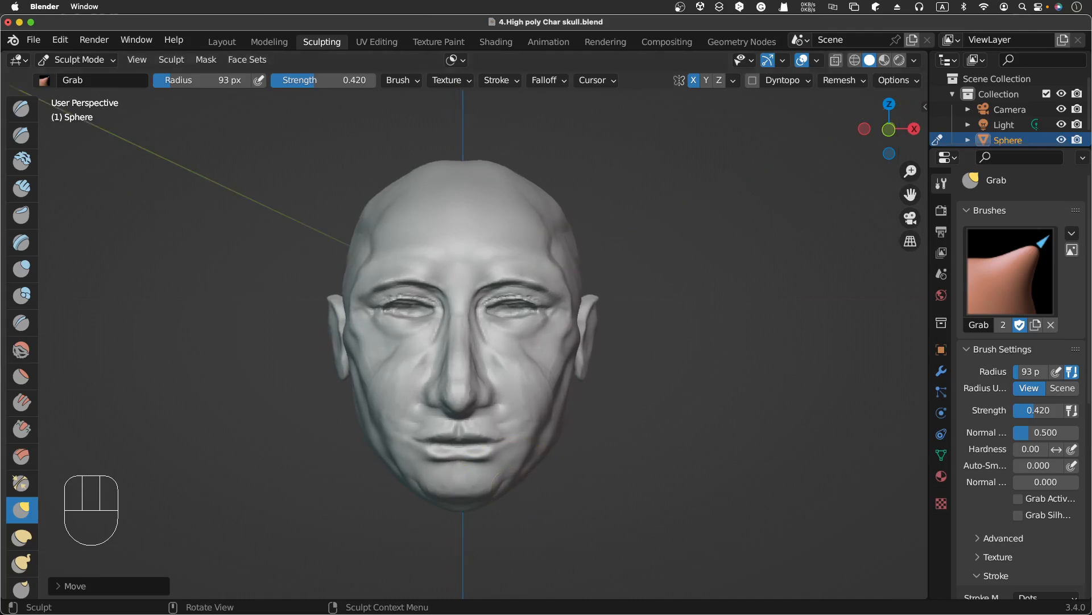
pyautogui.hscroll(-3, 512, 490)
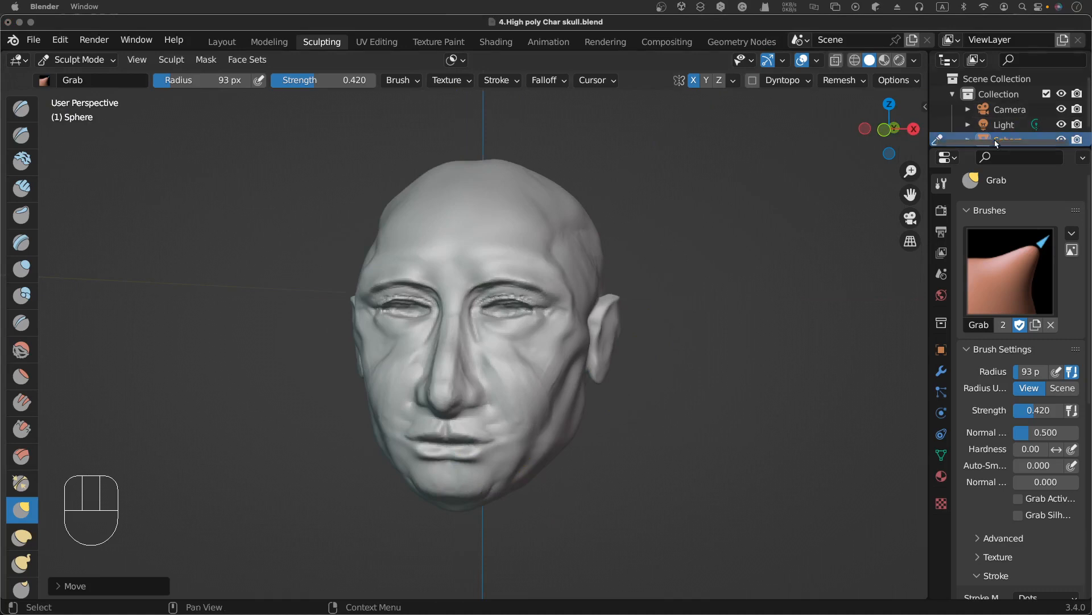
# Face the head to the front and switch from the Grab brush to the Mask brush
pyautogui.click(728, 352)
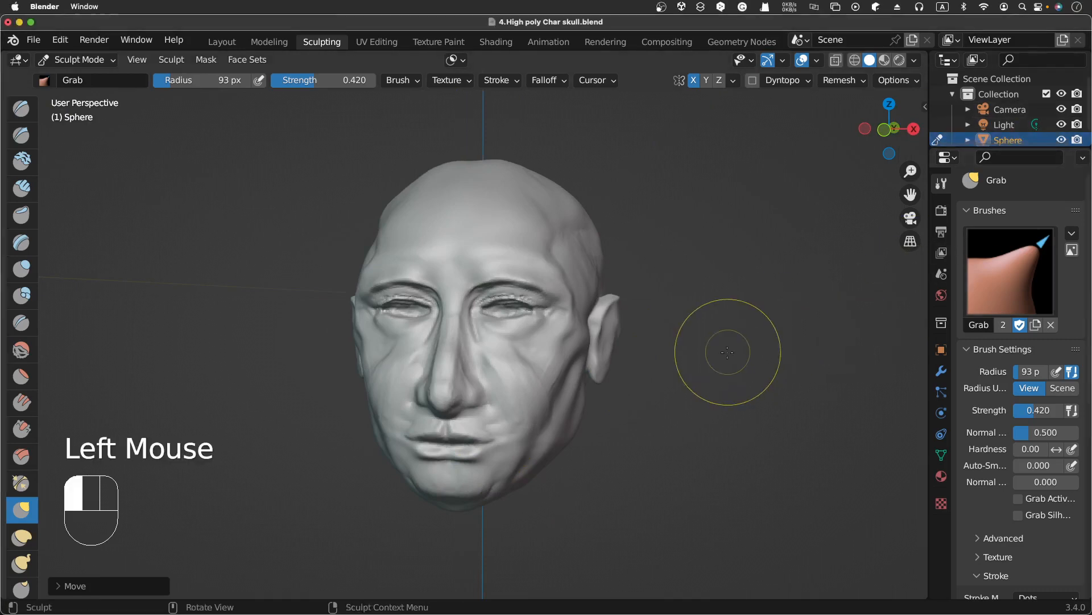
pyautogui.hscroll(-5, 734, 346)
pyautogui.hscroll(-3, 733, 345)
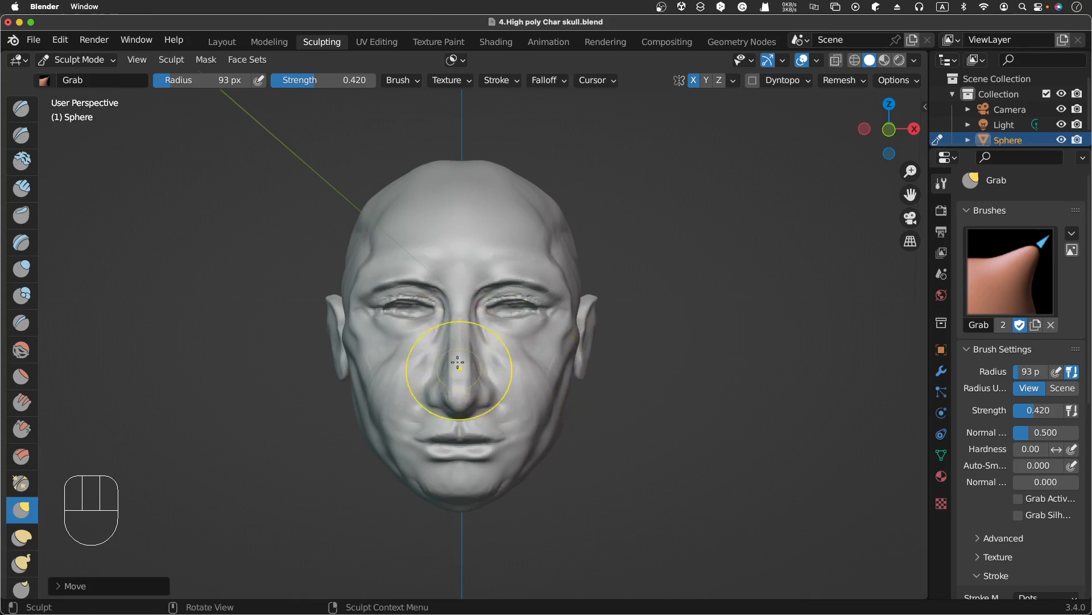
pyautogui.moveTo(457, 357); pyautogui.dragTo(444, 356)
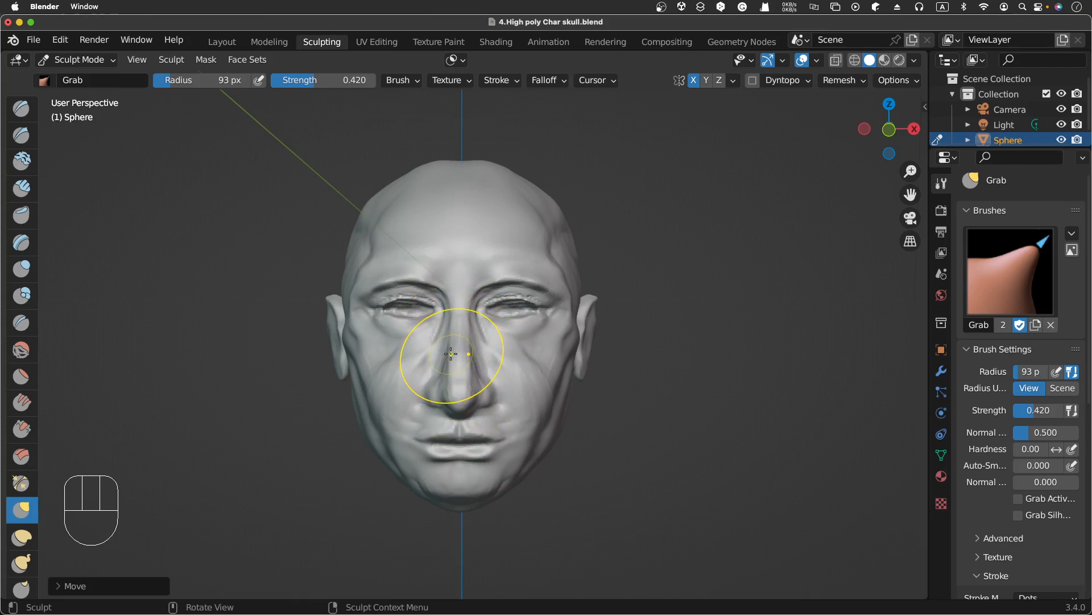
pyautogui.press('m')
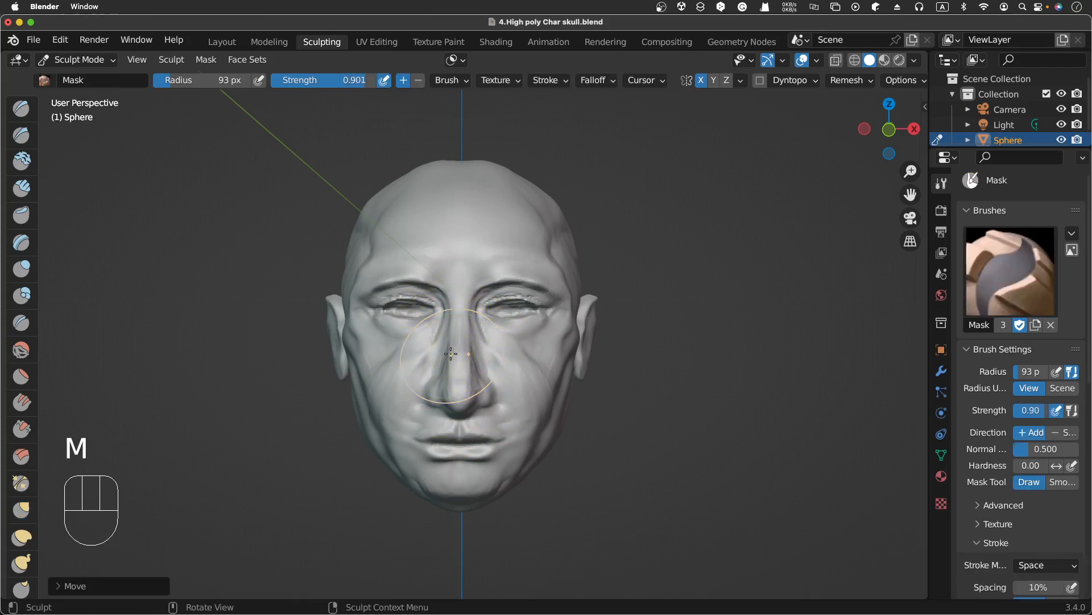
pyautogui.click(458, 324)
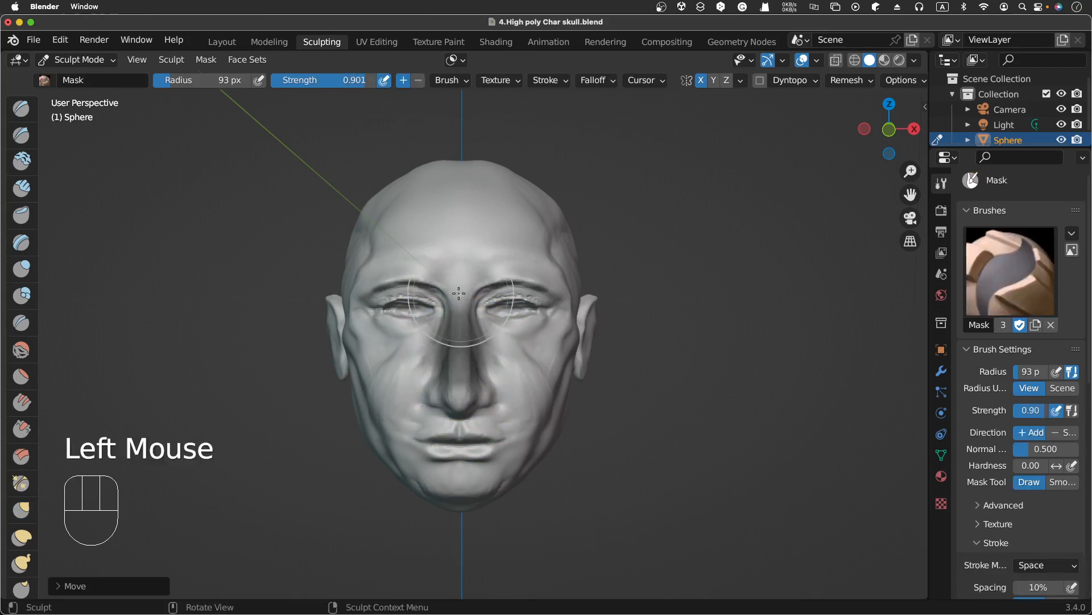
pyautogui.click(459, 325)
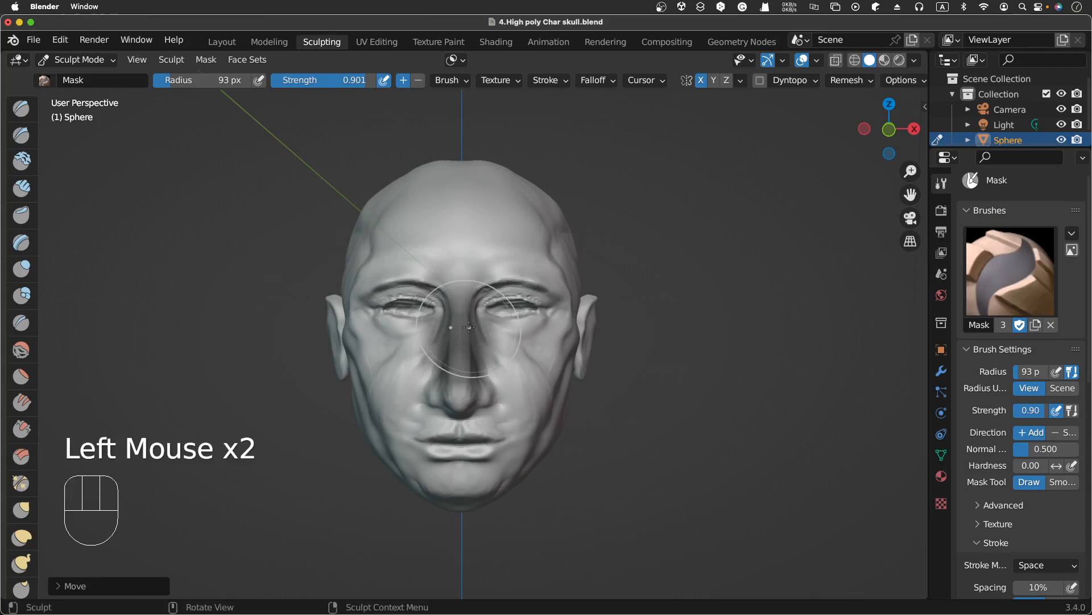
pyautogui.press('super+z')
pyautogui.press('super+z')
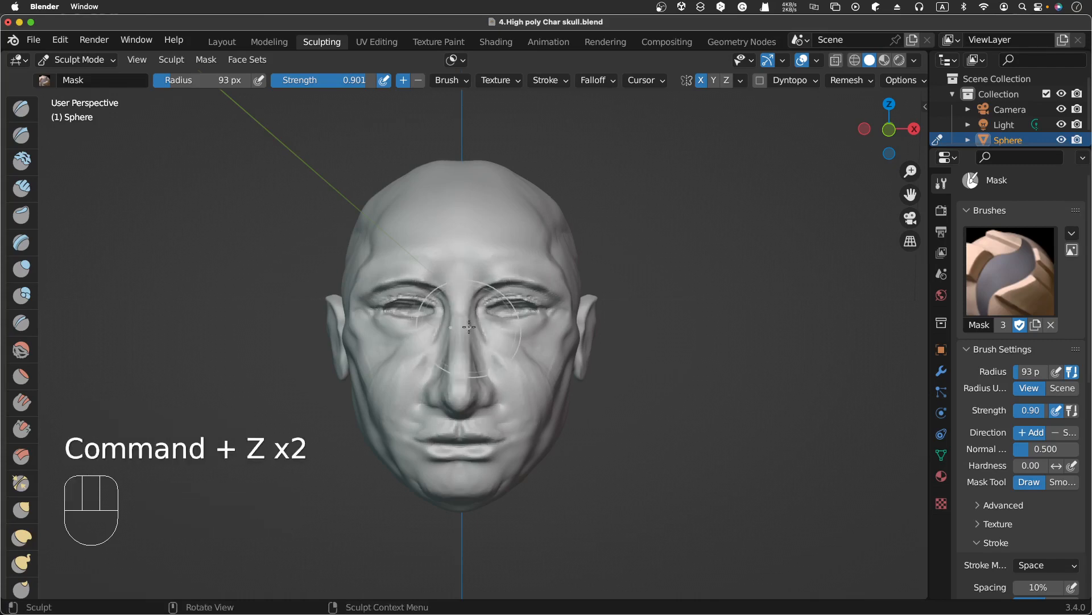
# Mask the nose from bridge to nostrils with the Mask brush at a 38 px radius, and invert the mask
pyautogui.press('f')
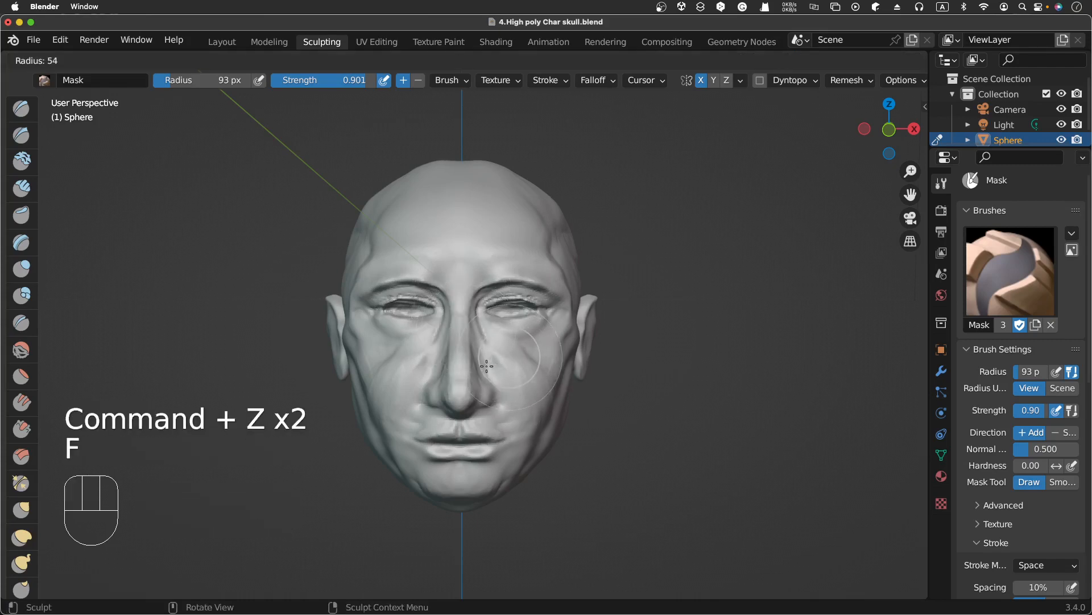
pyautogui.click(487, 366)
pyautogui.moveTo(466, 329)
pyautogui.mouseDown()
pyautogui.moveTo(461, 382)
pyautogui.moveTo(472, 397)
pyautogui.moveTo(443, 397)
pyautogui.moveTo(462, 333)
pyautogui.mouseUp()
pyautogui.click(443, 398)
pyautogui.click(441, 403)
pyautogui.press('f')
pyautogui.click(459, 346)
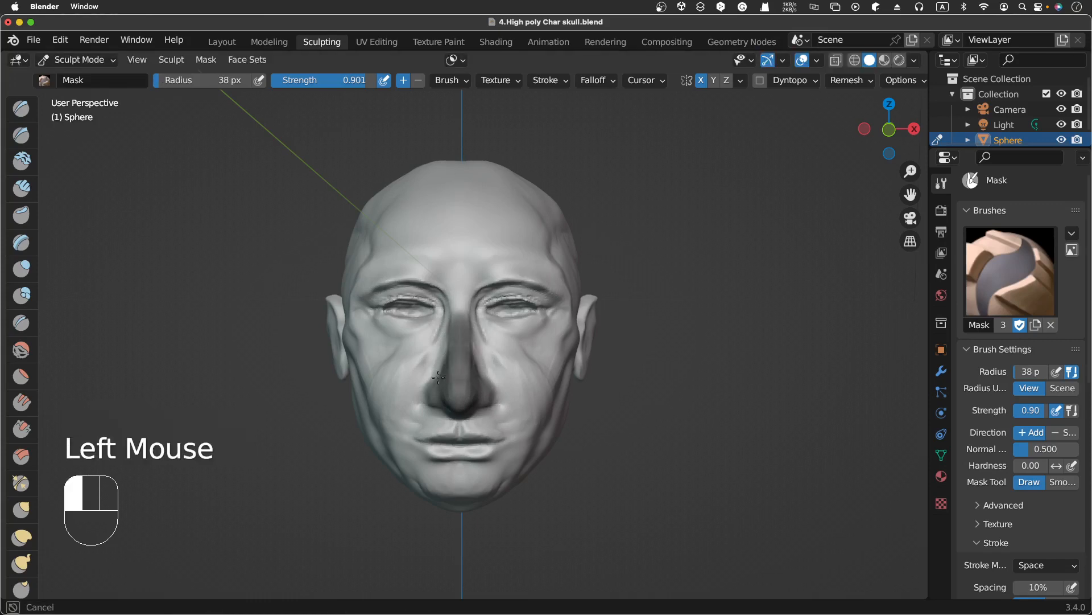
pyautogui.moveTo(438, 377)
pyautogui.mouseDown()
pyautogui.moveTo(456, 344)
pyautogui.moveTo(493, 381)
pyautogui.mouseUp()
pyautogui.click(459, 342)
pyautogui.click(487, 390)
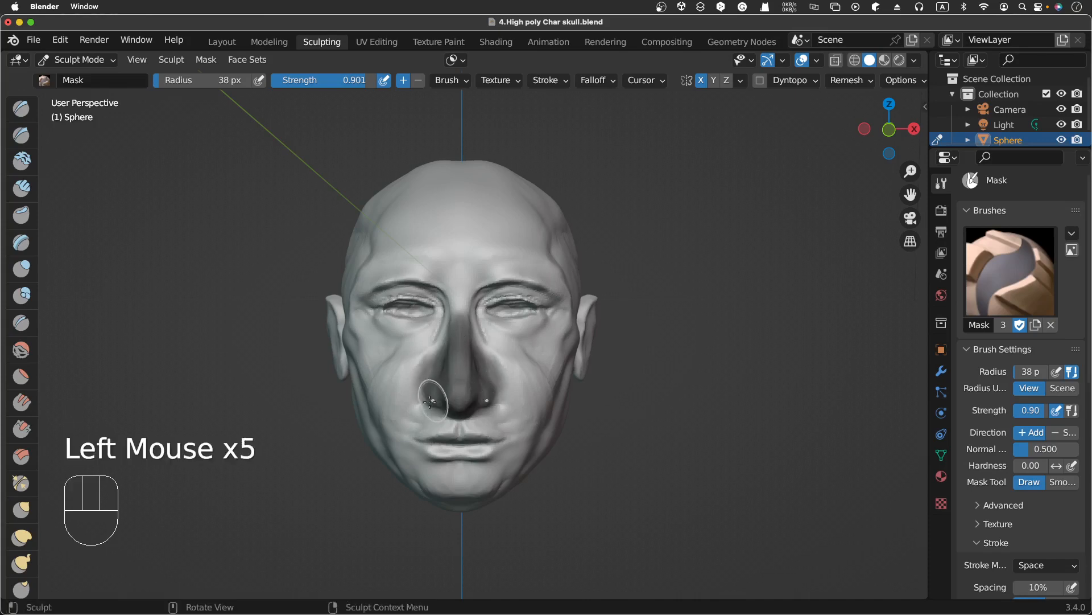
pyautogui.moveTo(433, 399)
pyautogui.mouseDown()
pyautogui.moveTo(441, 404)
pyautogui.moveTo(491, 346)
pyautogui.mouseUp()
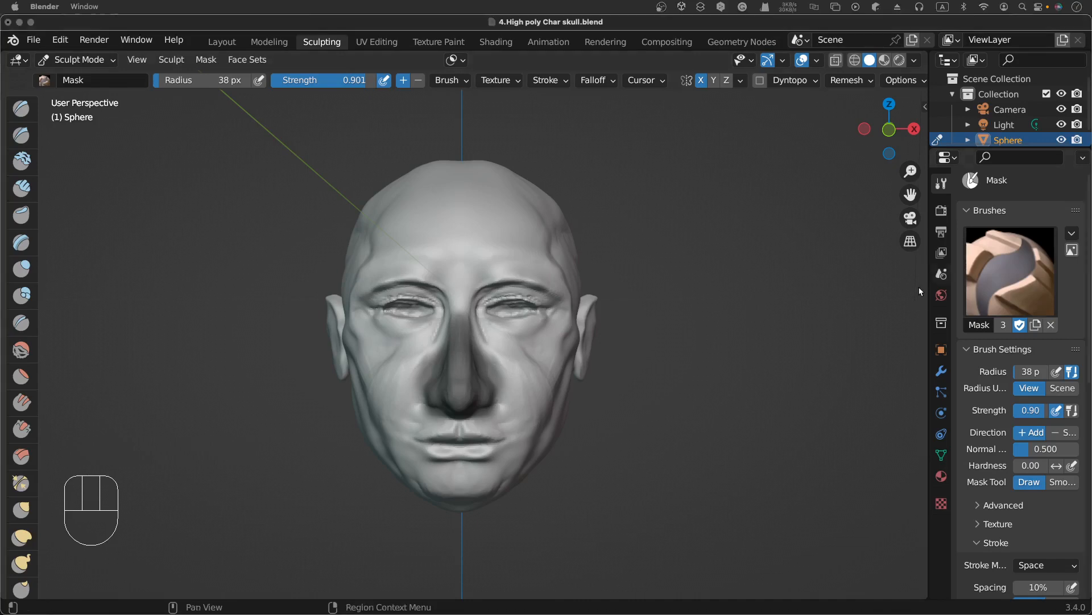
pyautogui.click(657, 324)
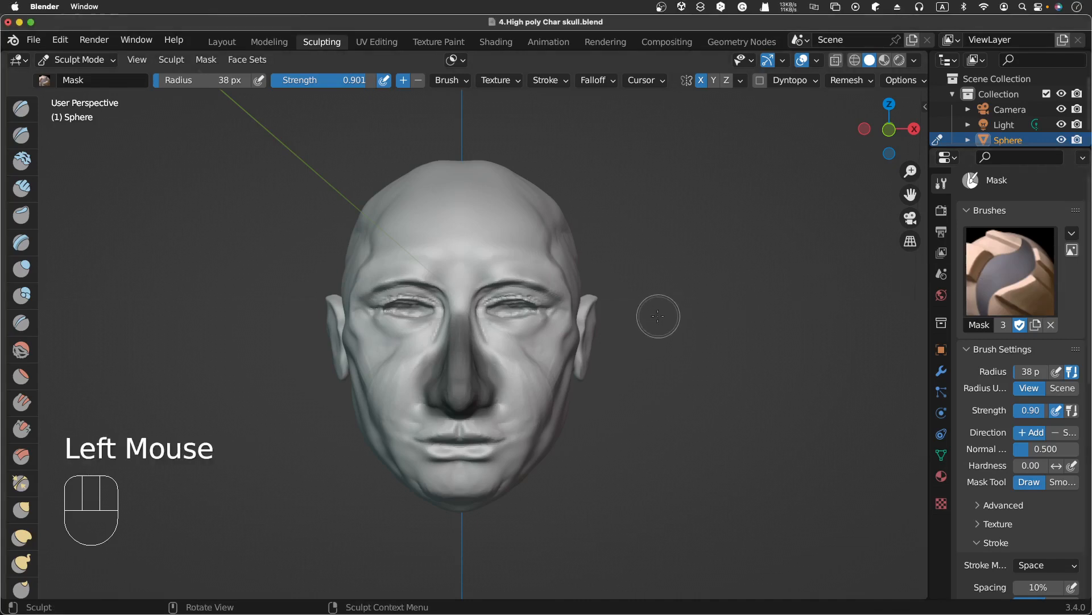
pyautogui.hotkey('ctrl', 'i')
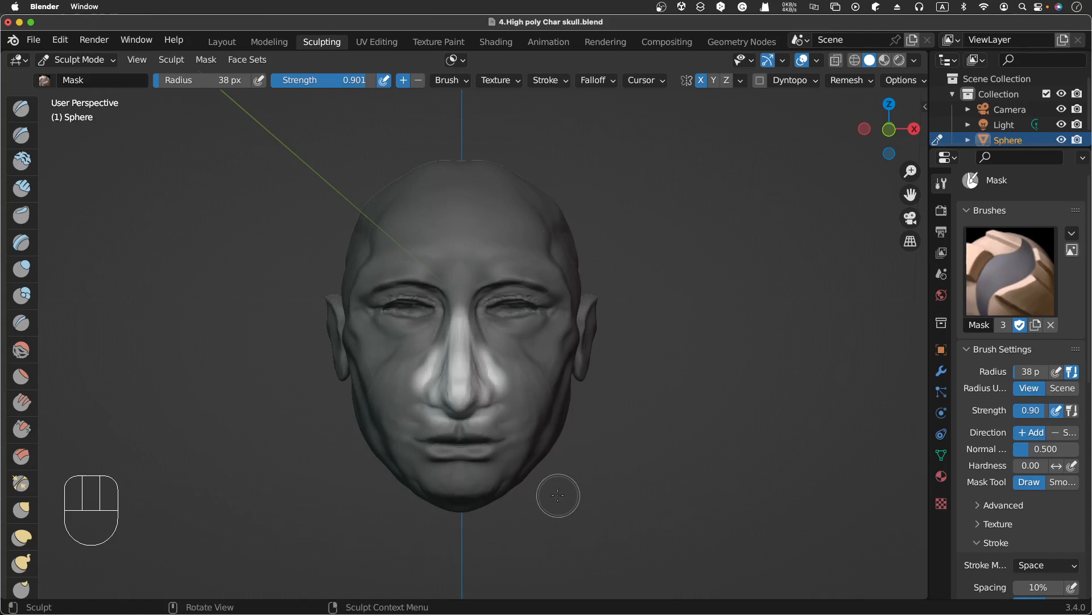
# Reshape the unmasked nose tip and bridge from the front with the Grab brush at radius 233 px and strength 0.367
pyautogui.click(21, 509)
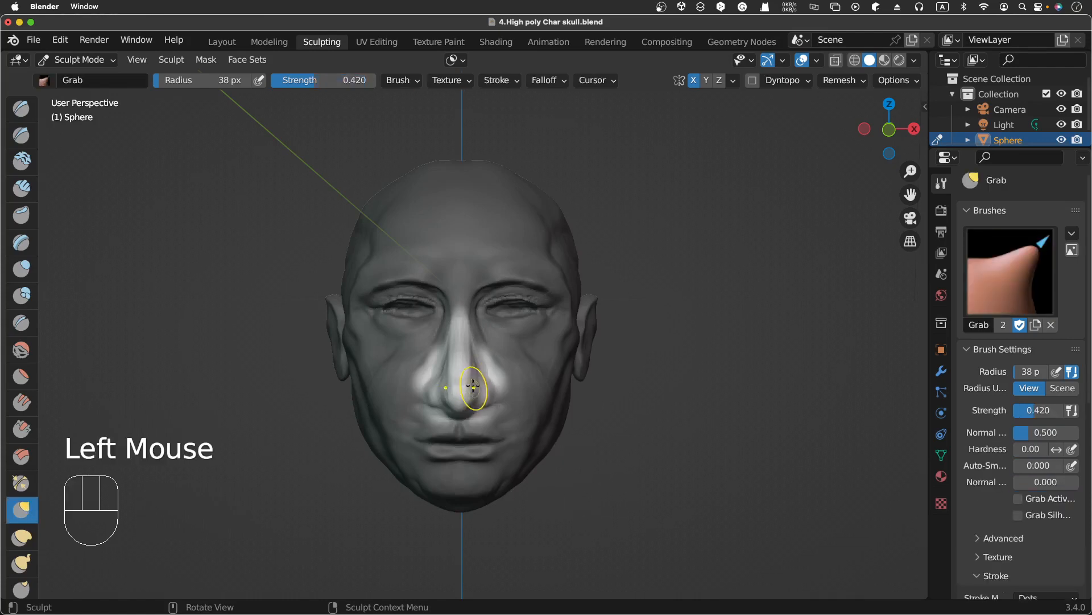
pyautogui.moveTo(475, 378); pyautogui.dragTo(452, 386)
pyautogui.press('f')
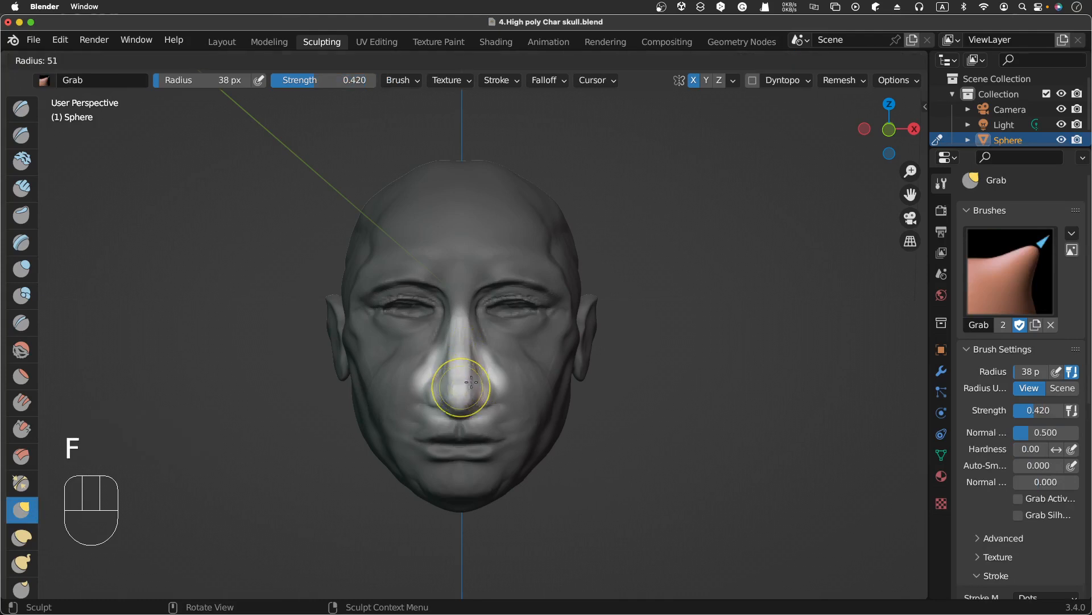
pyautogui.click(540, 362)
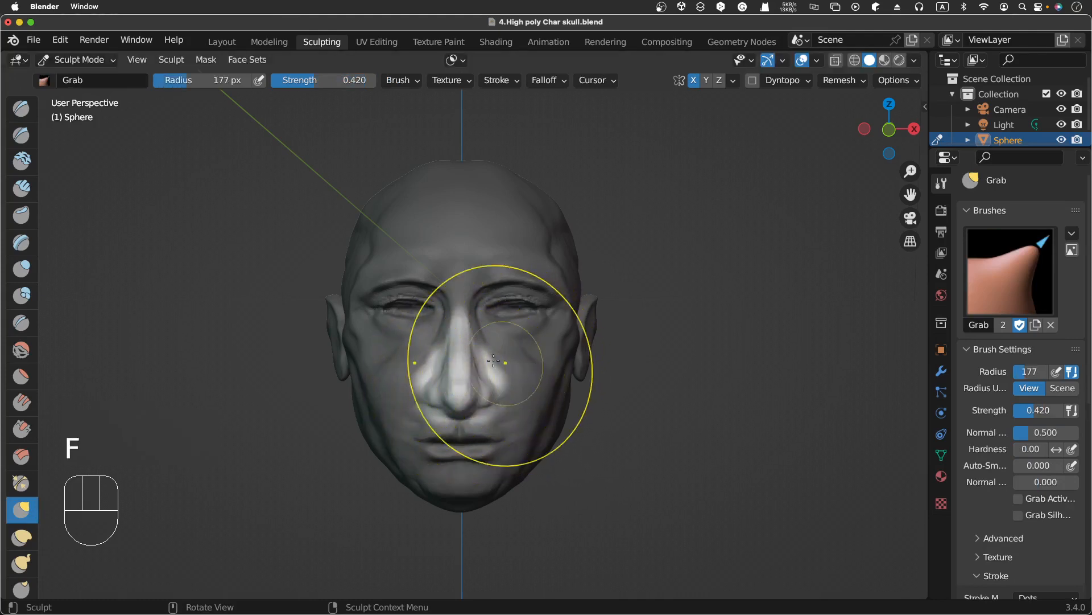
pyautogui.press('f')
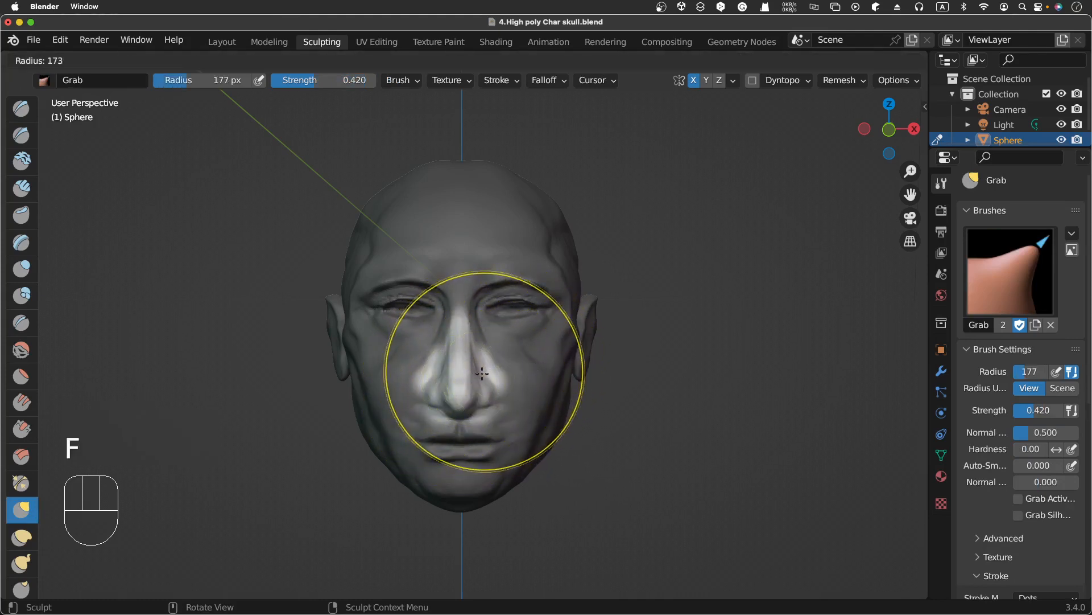
pyautogui.click(513, 366)
pyautogui.hotkey('shift', 'f')
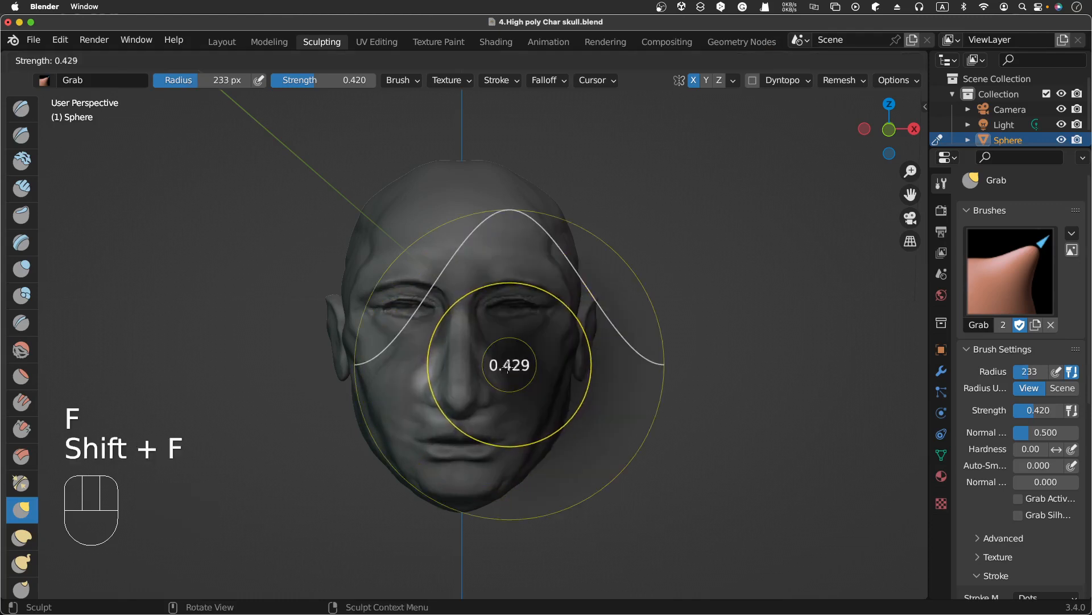
pyautogui.click(501, 378)
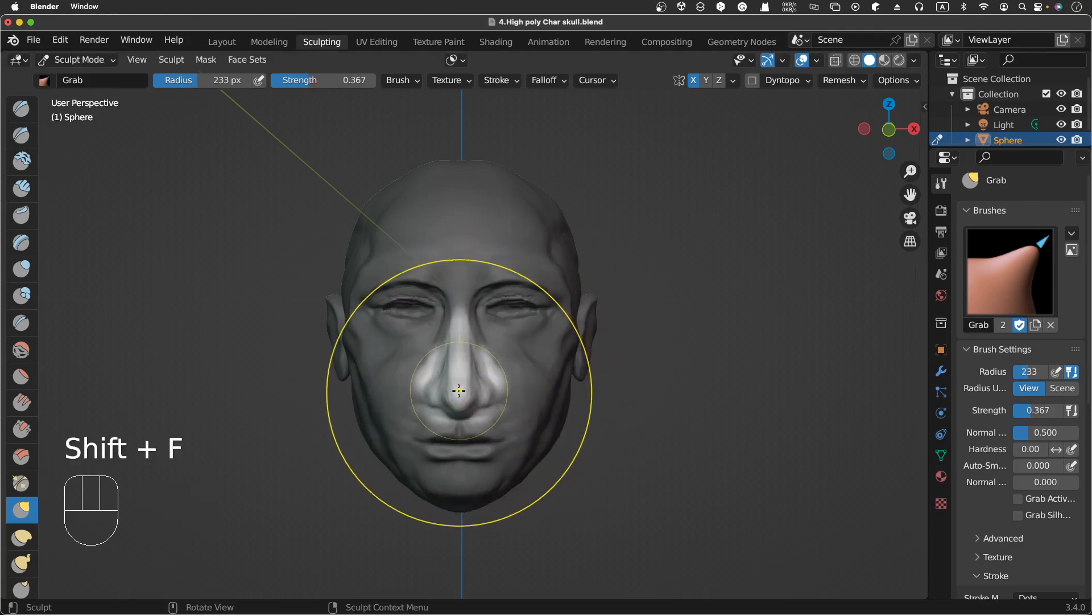
pyautogui.moveTo(460, 395); pyautogui.dragTo(459, 388)
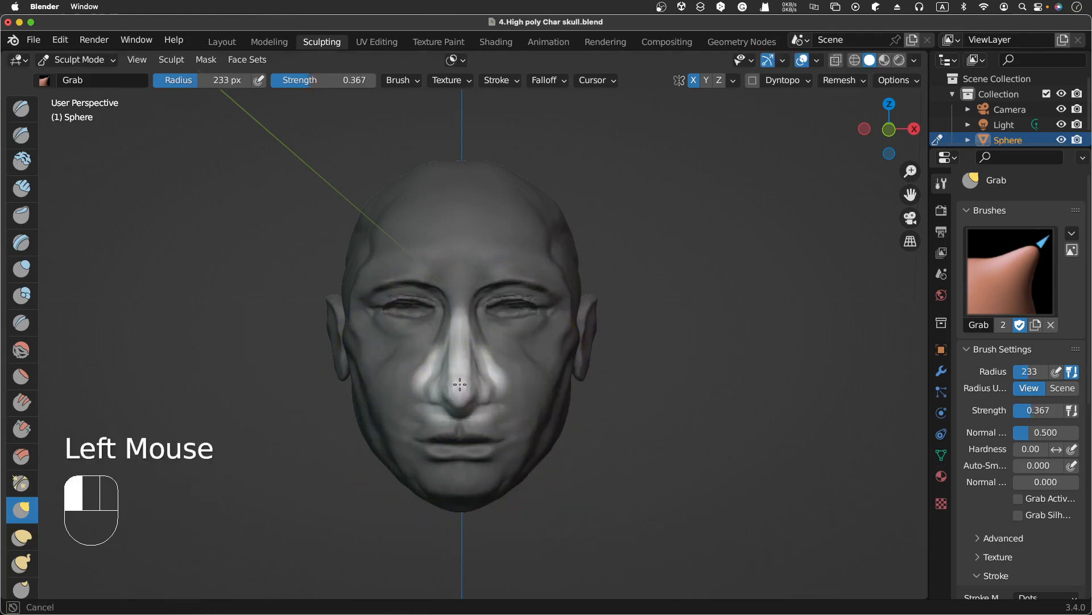
pyautogui.moveTo(459, 380); pyautogui.dragTo(460, 405)
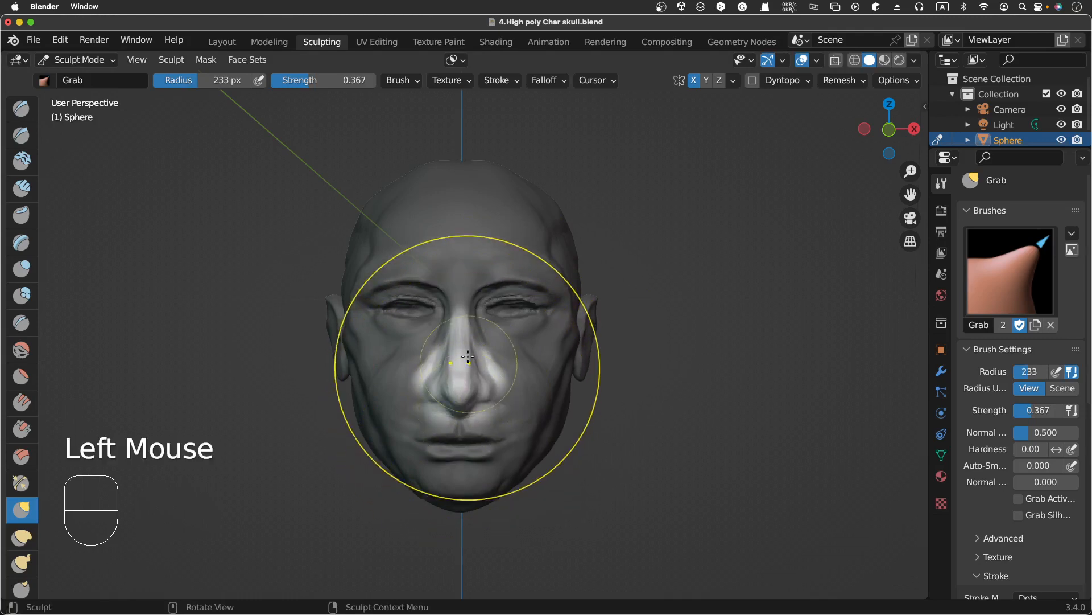
pyautogui.moveTo(460, 353); pyautogui.dragTo(461, 318)
pyautogui.moveTo(460, 331); pyautogui.dragTo(451, 349)
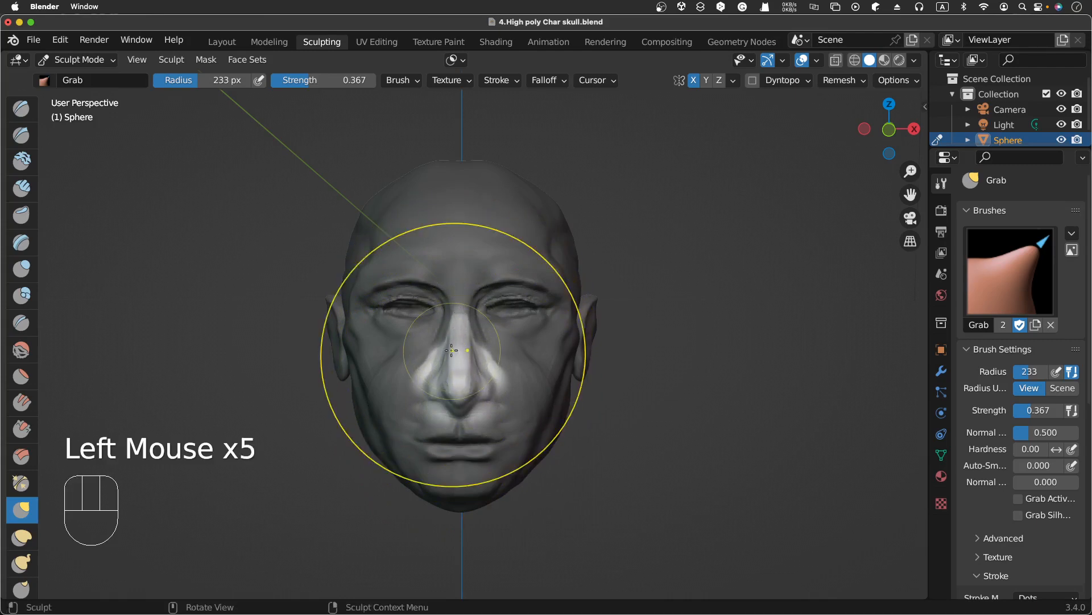
# Review the nose from the side, refine its tip with Grab from the front, and clear the mask
pyautogui.hscroll(-10, 451, 350)
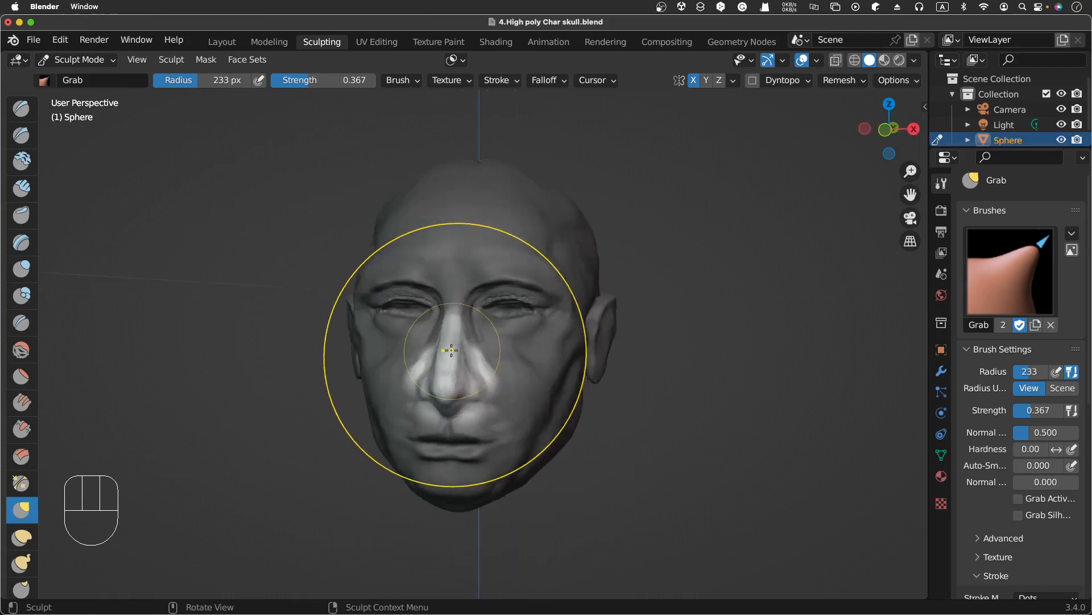
pyautogui.hscroll(-10, 451, 349)
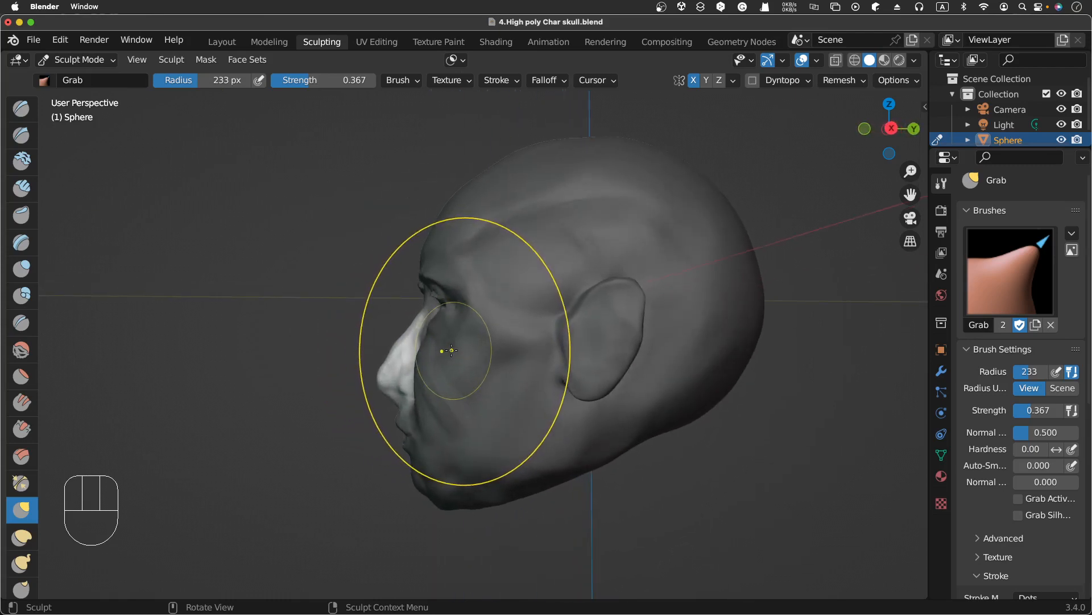
pyautogui.hscroll(8, 452, 349)
pyautogui.hscroll(5, 452, 350)
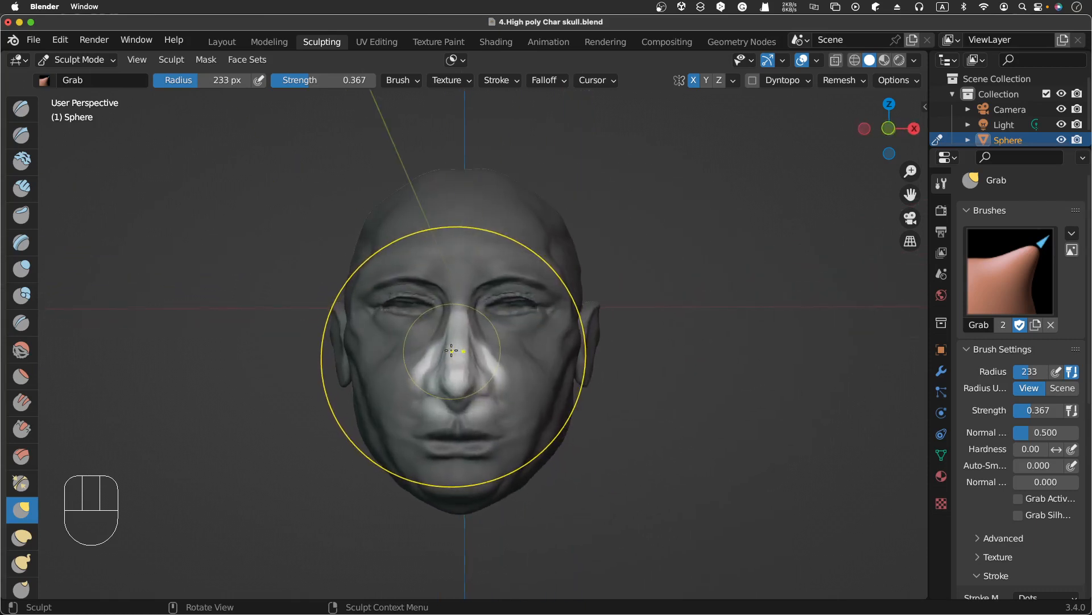
pyautogui.scroll(2, 451, 349)
pyautogui.moveTo(466, 389); pyautogui.dragTo(453, 376)
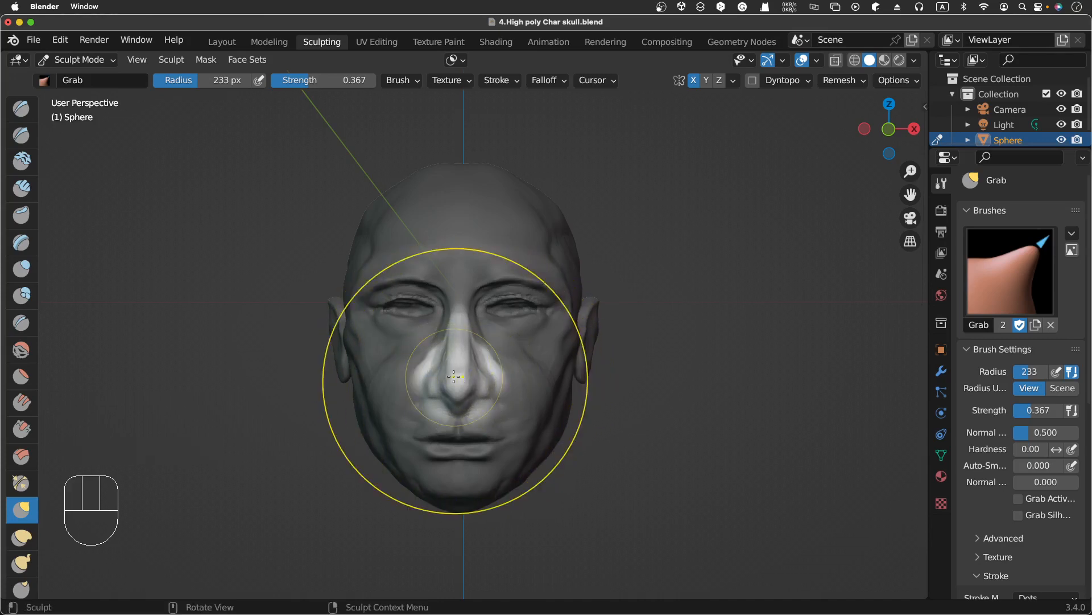
pyautogui.hotkey('alt', 'm')
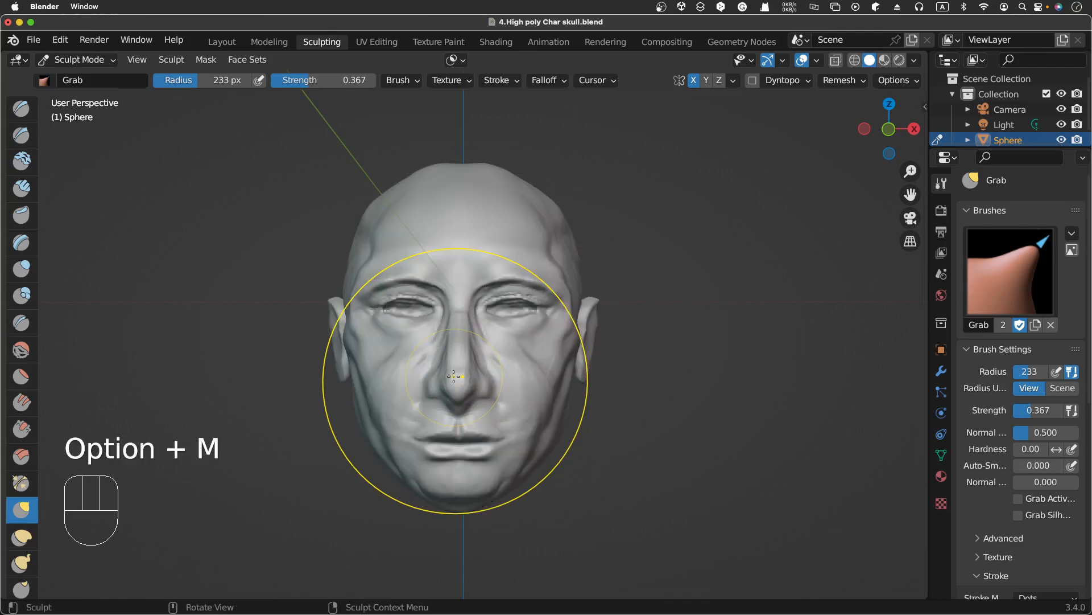
# Carve the nostrils on the underside of the nose using the Draw brush in subtract mode at a 28 px radius
pyautogui.hscroll(5, 393, 364)
pyautogui.hscroll(-5, 392, 365)
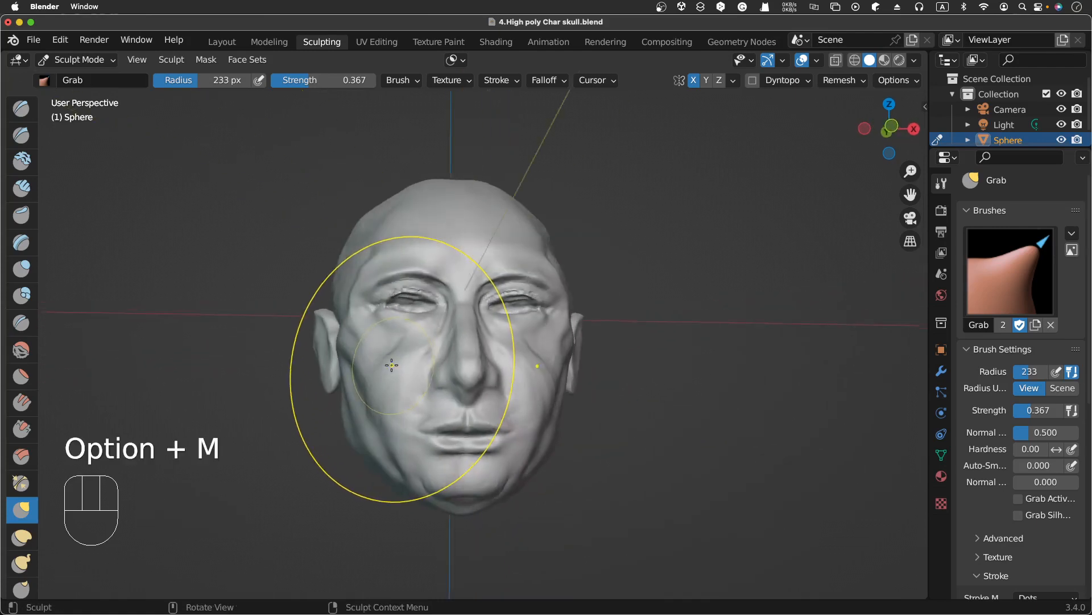
pyautogui.scroll(-3, 393, 364)
pyautogui.hscroll(-3, 391, 365)
pyautogui.hscroll(5, 392, 365)
pyautogui.hscroll(-2, 392, 365)
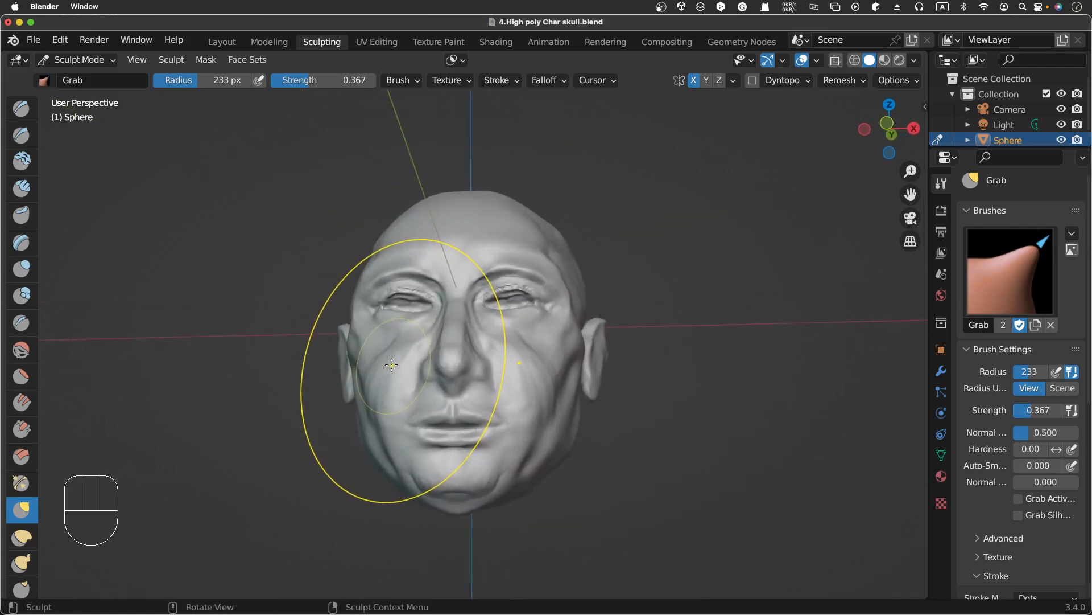
pyautogui.click(21, 108)
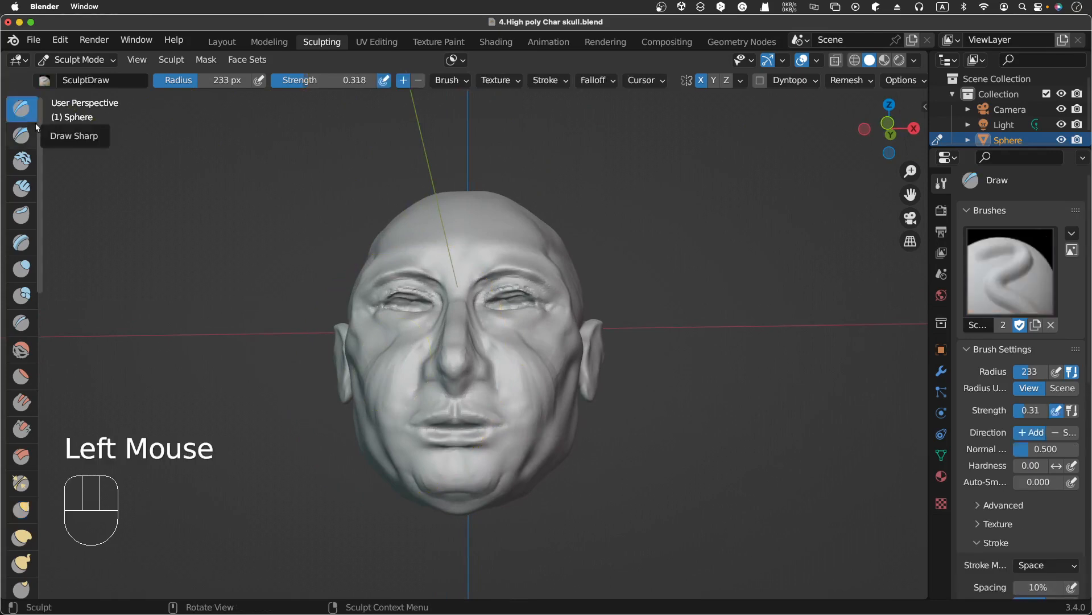
pyautogui.press('f')
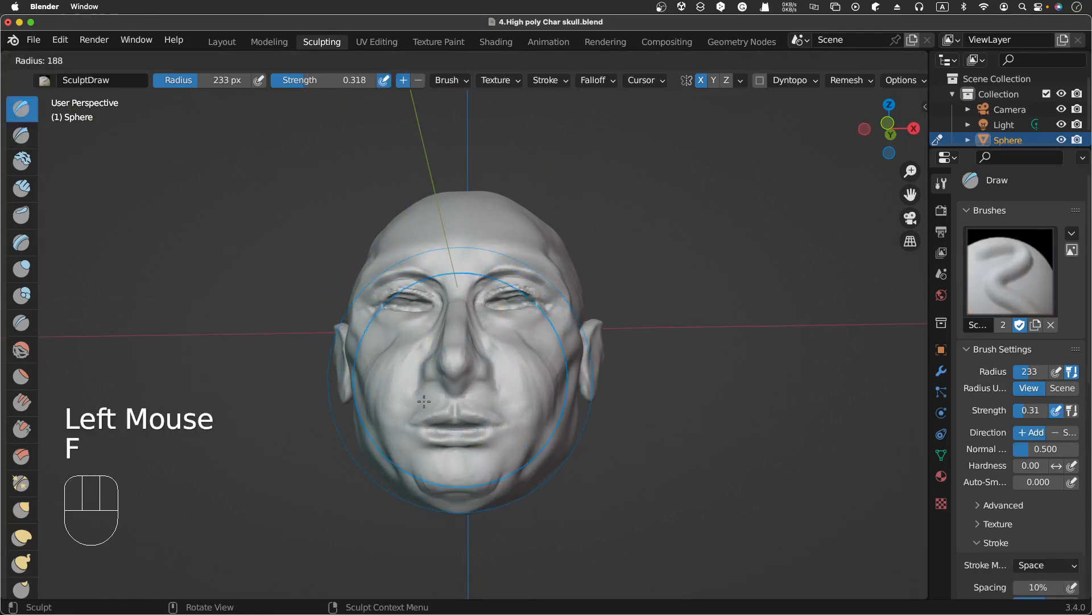
pyautogui.click(342, 500)
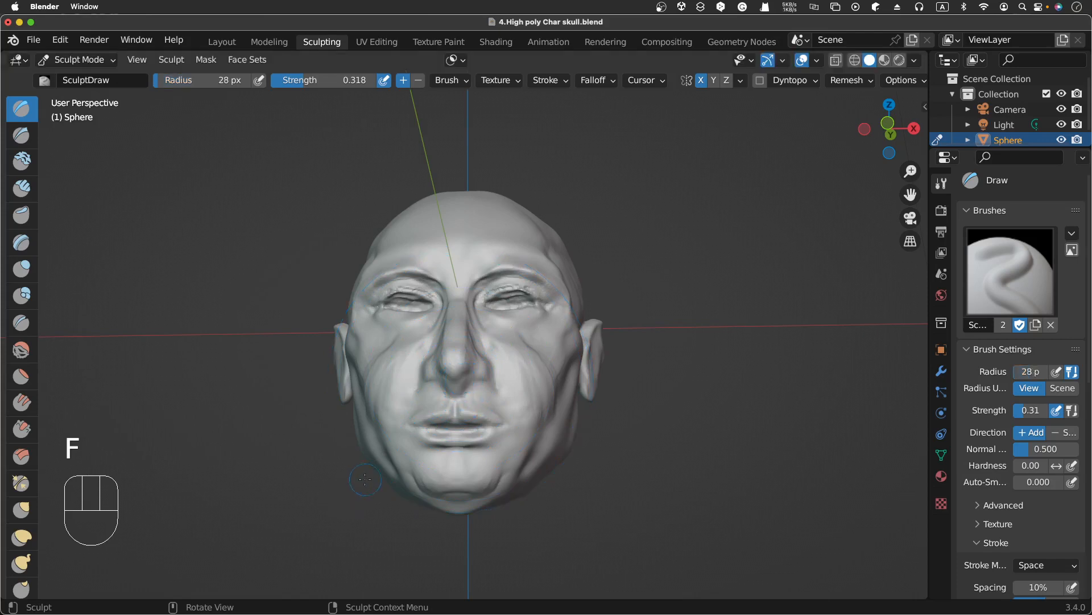
pyautogui.keyDown('ctrl'); pyautogui.click(464, 389); pyautogui.keyUp('ctrl')
pyautogui.keyDown('ctrl'); pyautogui.click(476, 385); pyautogui.keyUp('ctrl')
pyautogui.keyDown('ctrl'); pyautogui.click(477, 385); pyautogui.keyUp('ctrl')
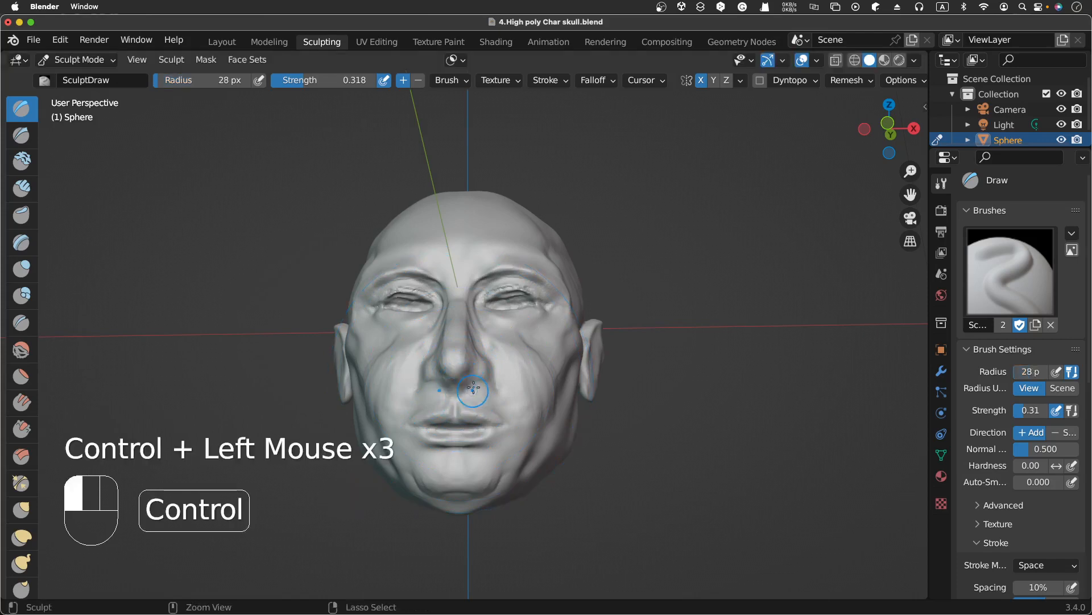
# Build up the area under the nose tip and the nostril wings with additive Draw strokes
pyautogui.click(453, 385)
pyautogui.click(487, 367)
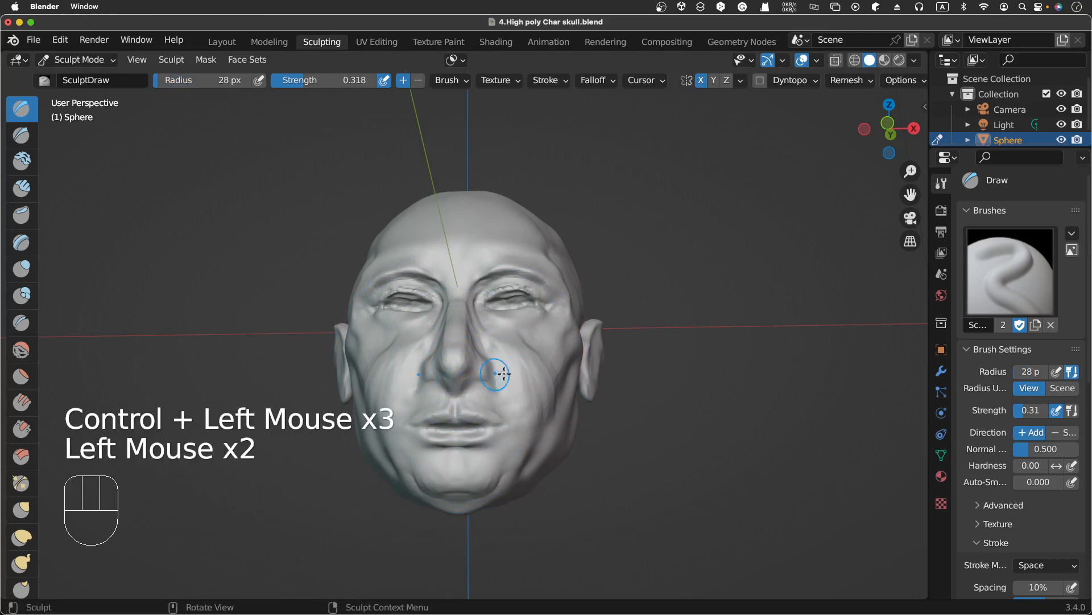
pyautogui.click(483, 372)
pyautogui.hscroll(8, 479, 374)
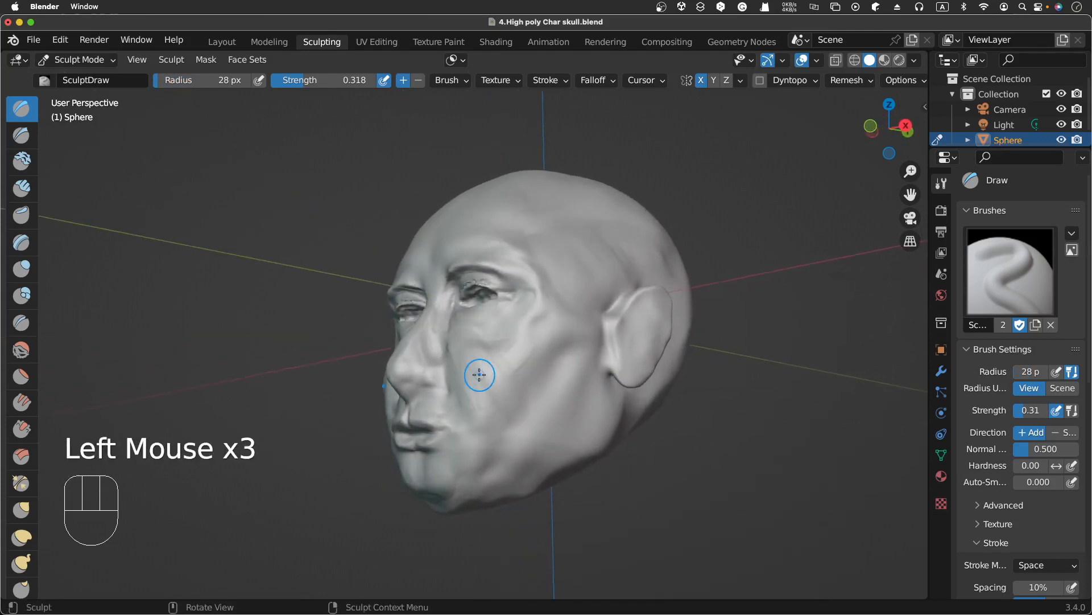
# Build up the side of the nose and nostril wing with 28 px additive Draw strokes, then undo the last two strokes
pyautogui.hscroll(-5, 479, 374)
pyautogui.hscroll(-3, 479, 374)
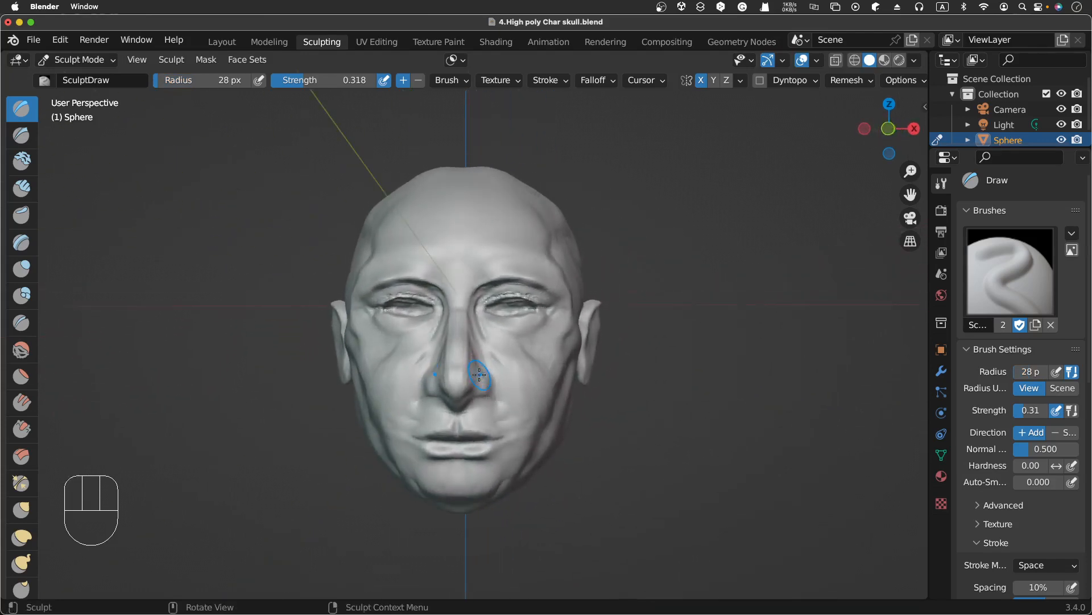
pyautogui.scroll(2, 479, 375)
pyautogui.hscroll(-2, 479, 374)
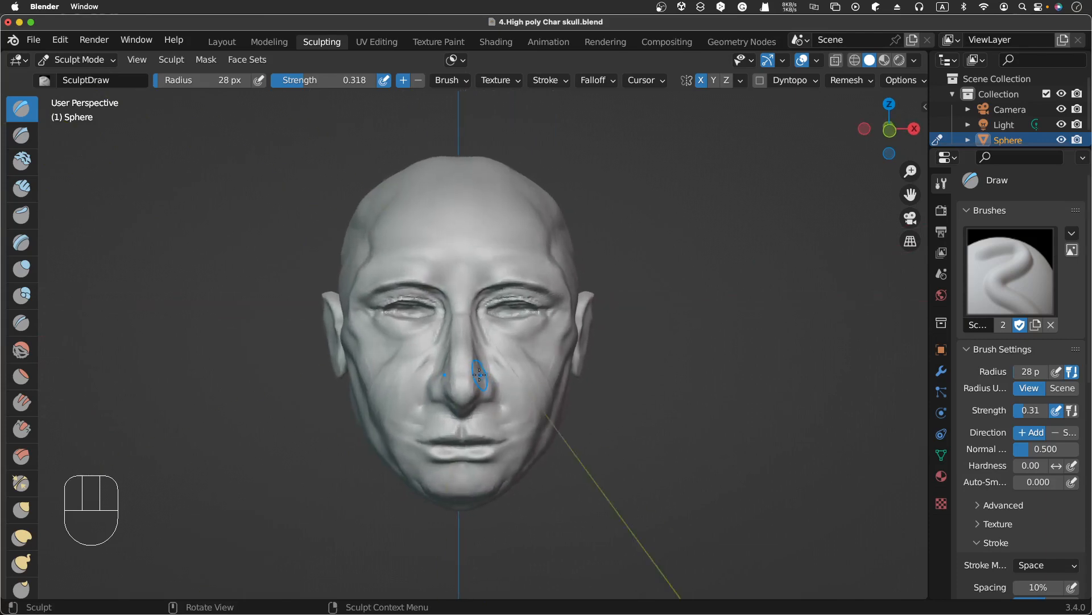
pyautogui.scroll(-1, 479, 374)
pyautogui.hscroll(-1, 479, 375)
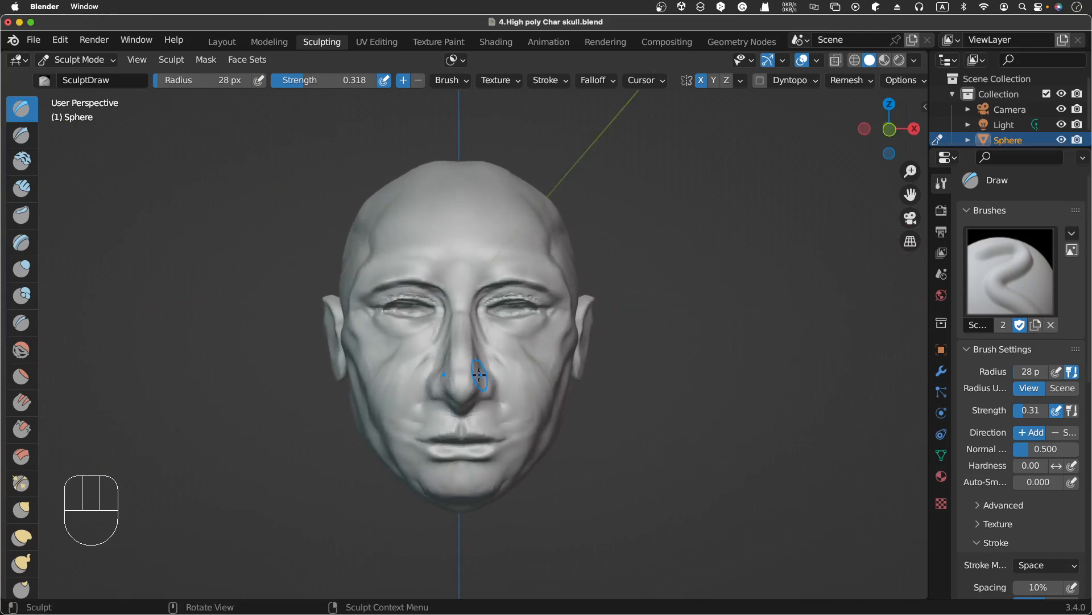
pyautogui.hscroll(-2, 479, 374)
pyautogui.moveTo(426, 375); pyautogui.dragTo(436, 359)
pyautogui.moveTo(424, 384); pyautogui.dragTo(436, 360)
pyautogui.moveTo(425, 385); pyautogui.dragTo(442, 348)
pyautogui.moveTo(432, 378); pyautogui.dragTo(448, 342)
pyautogui.press('super+z')
pyautogui.press('super+z')
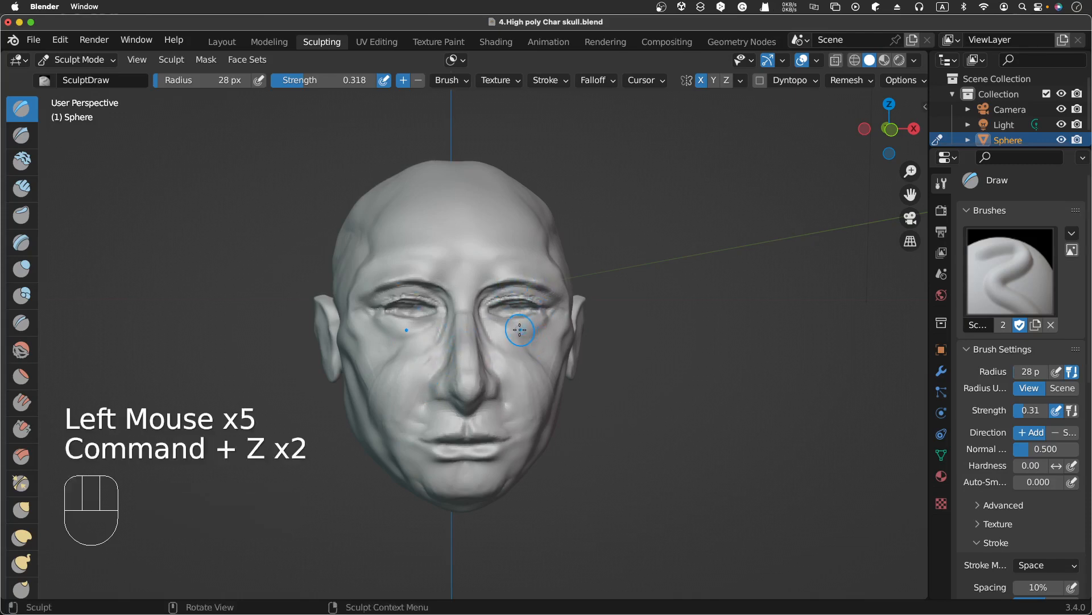
# Add volume to the cheeks, nose sides and bridge using Clay Strips at radius 28 px and strength 0.224
pyautogui.click(22, 188)
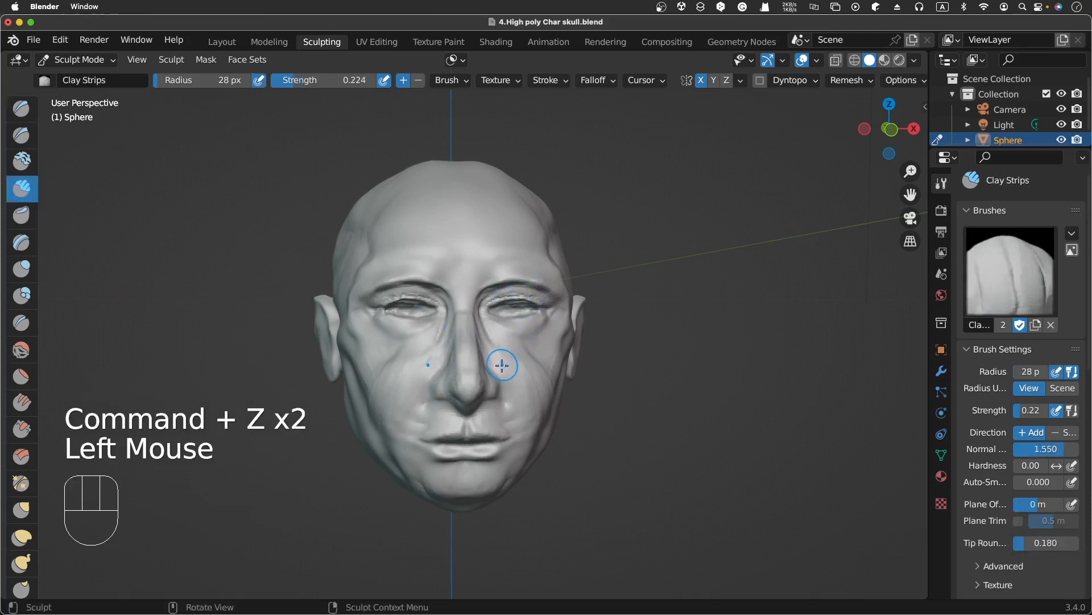
pyautogui.moveTo(451, 340)
pyautogui.mouseDown()
pyautogui.moveTo(471, 332)
pyautogui.moveTo(517, 364)
pyautogui.mouseUp()
pyautogui.hscroll(3, 502, 319)
pyautogui.moveTo(509, 361); pyautogui.dragTo(537, 377)
pyautogui.moveTo(521, 376)
pyautogui.mouseDown()
pyautogui.moveTo(537, 382)
pyautogui.moveTo(526, 381)
pyautogui.mouseUp()
pyautogui.moveTo(528, 382); pyautogui.dragTo(521, 384)
pyautogui.moveTo(523, 385)
pyautogui.mouseDown()
pyautogui.moveTo(512, 377)
pyautogui.moveTo(482, 393)
pyautogui.moveTo(466, 363)
pyautogui.mouseUp()
pyautogui.click(472, 369)
pyautogui.click(474, 371)
pyautogui.click(460, 328)
pyautogui.click(459, 327)
pyautogui.click(459, 327)
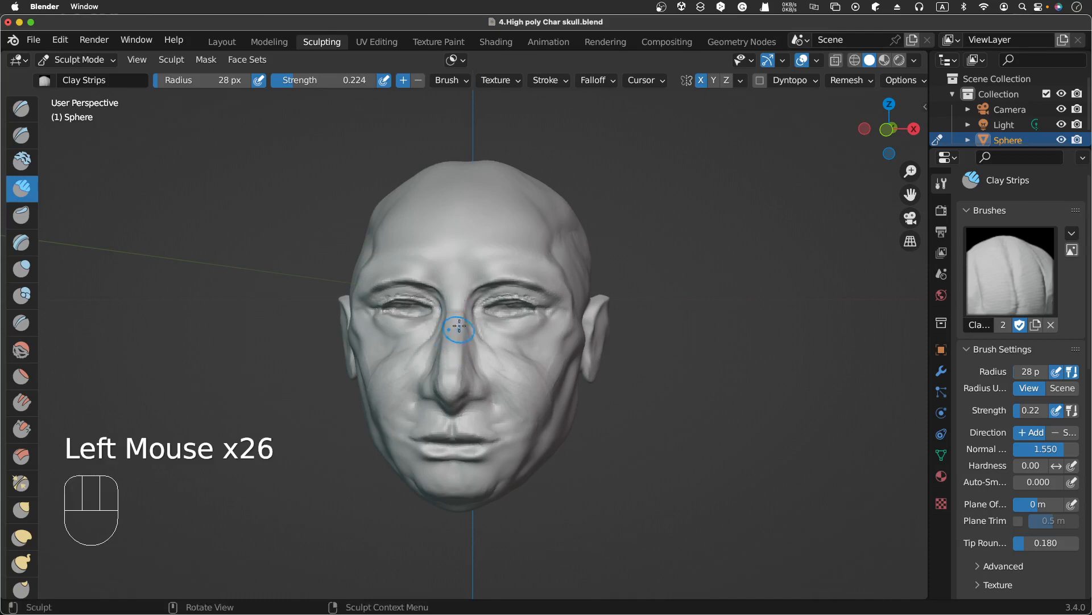
# Deepen the nostrils on the underside of the nose with subtractive Draw strokes at a 17 px radius
pyautogui.hscroll(8, 459, 325)
pyautogui.hscroll(-7, 459, 325)
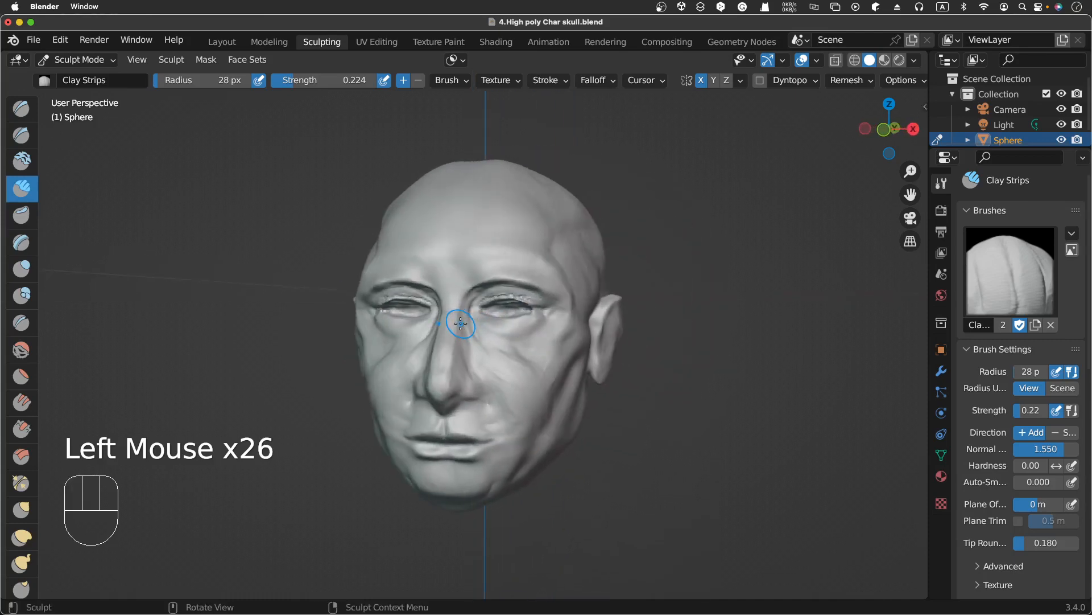
pyautogui.scroll(-2, 461, 361)
pyautogui.scroll(-7, 524, 364)
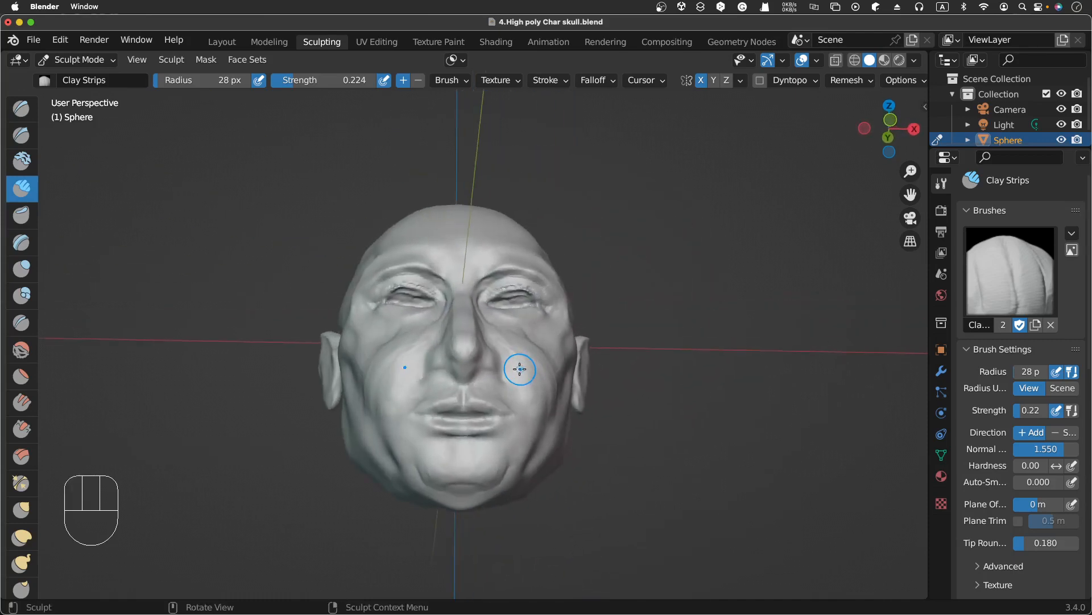
pyautogui.hscroll(-2, 519, 369)
pyautogui.click(21, 109)
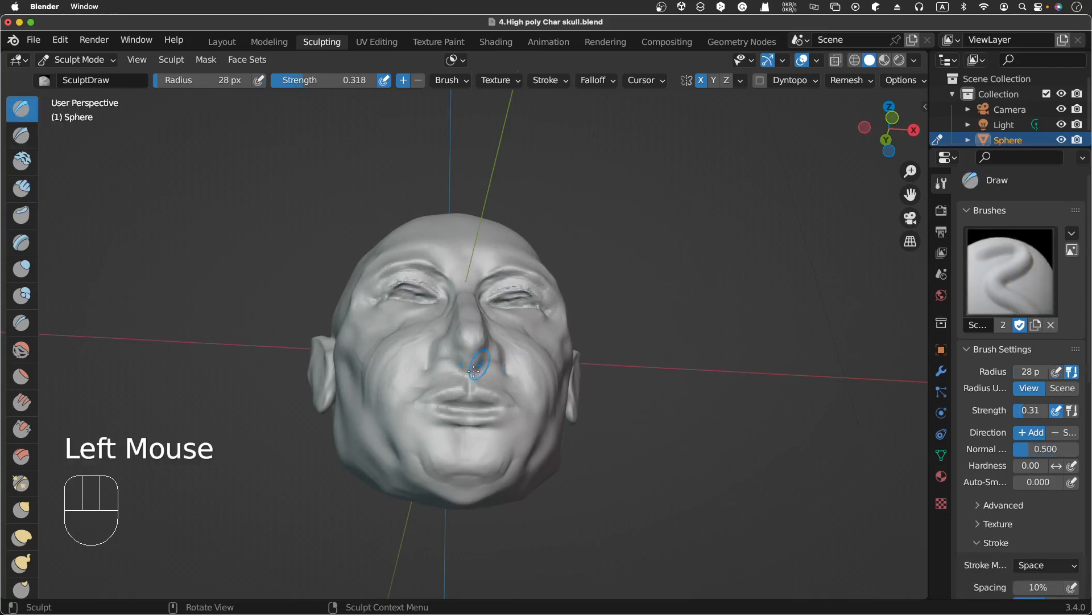
pyautogui.press('f')
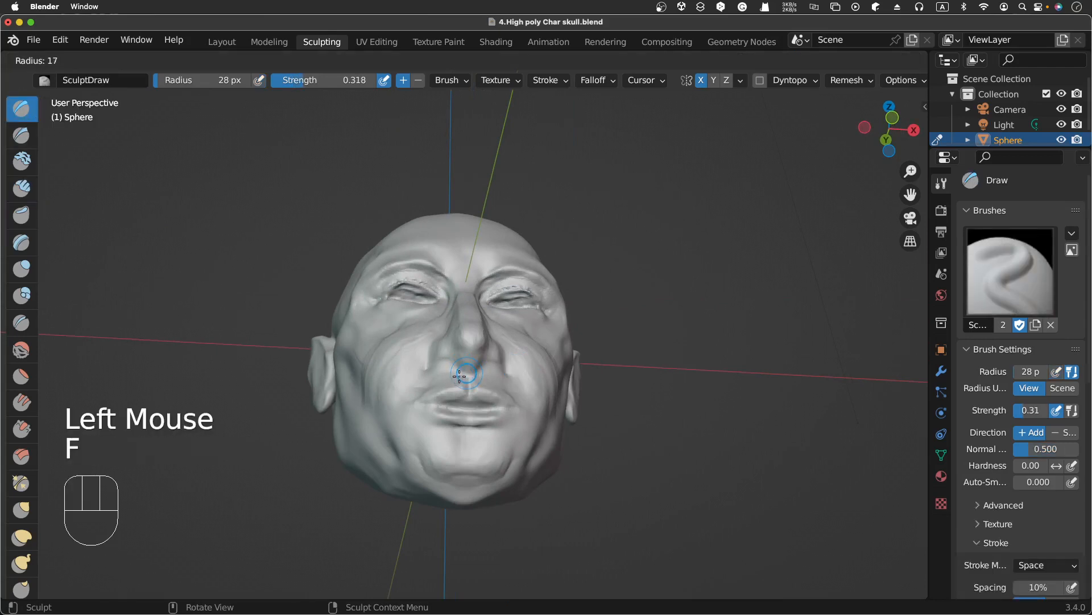
pyautogui.click(460, 371)
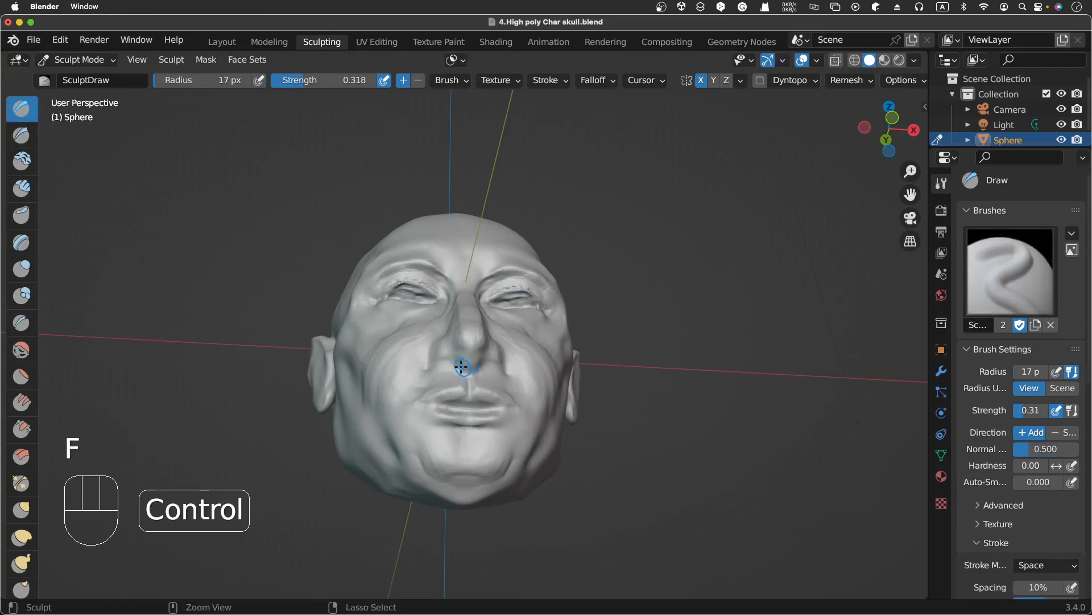
pyautogui.keyDown('ctrl'); pyautogui.moveTo(467, 373); pyautogui.dragTo(442, 364); pyautogui.keyUp('ctrl')
pyautogui.keyDown('ctrl'); pyautogui.click(449, 367); pyautogui.keyUp('ctrl')
pyautogui.keyDown('ctrl'); pyautogui.moveTo(455, 367); pyautogui.dragTo(495, 368); pyautogui.keyUp('ctrl')
pyautogui.hscroll(2, 513, 358)
pyautogui.hscroll(-10, 513, 358)
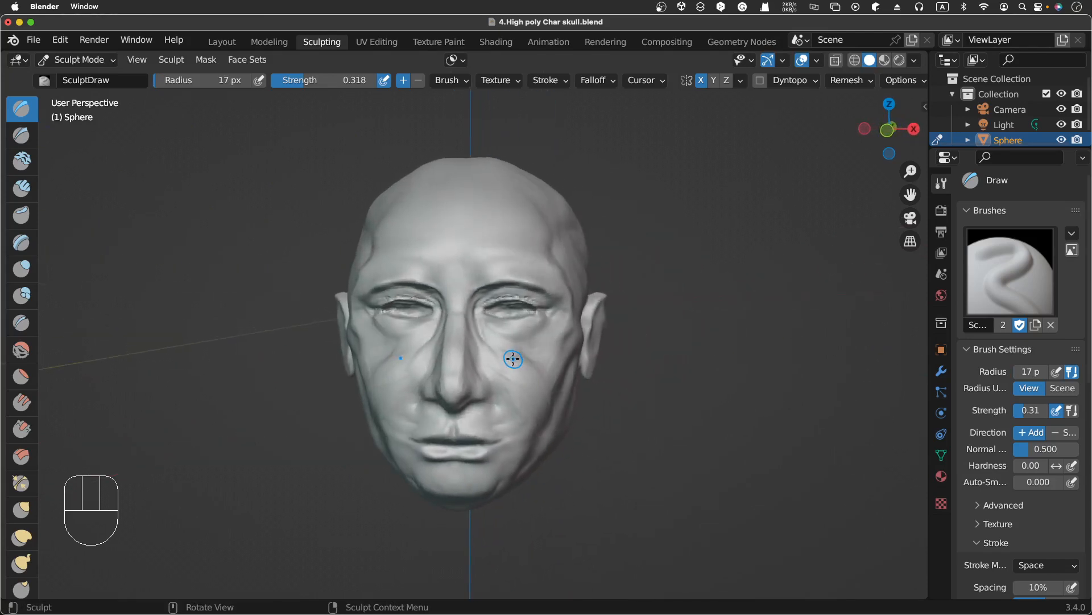
# Smooth the nostril wings and the area between nose and upper lip with the Smooth brush at a 48 px radius
pyautogui.hscroll(10, 512, 358)
pyautogui.hscroll(-10, 513, 359)
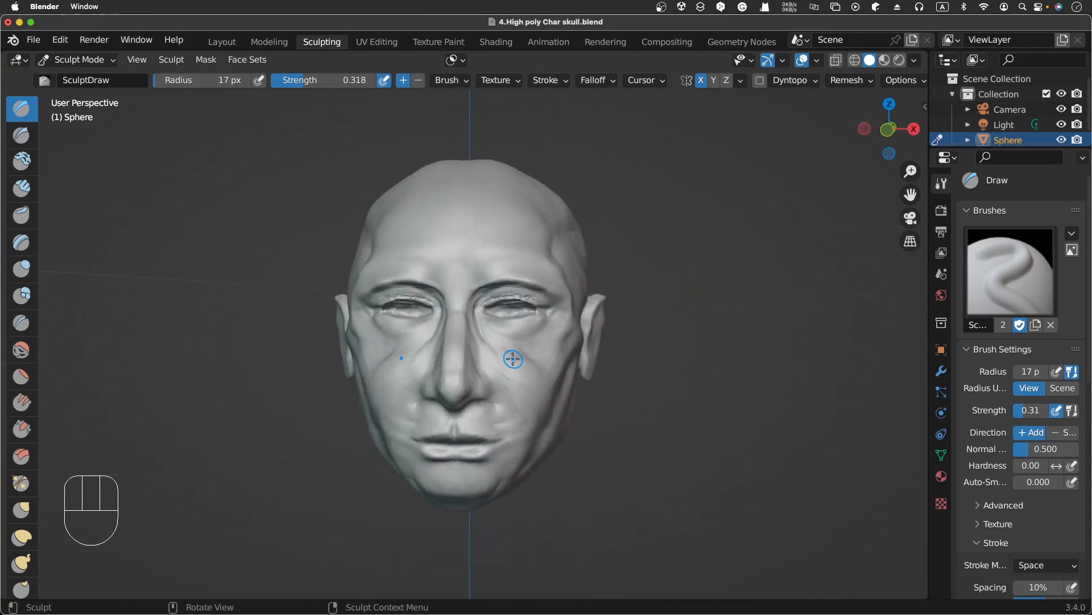
pyautogui.hscroll(-3, 513, 358)
pyautogui.hscroll(5, 512, 358)
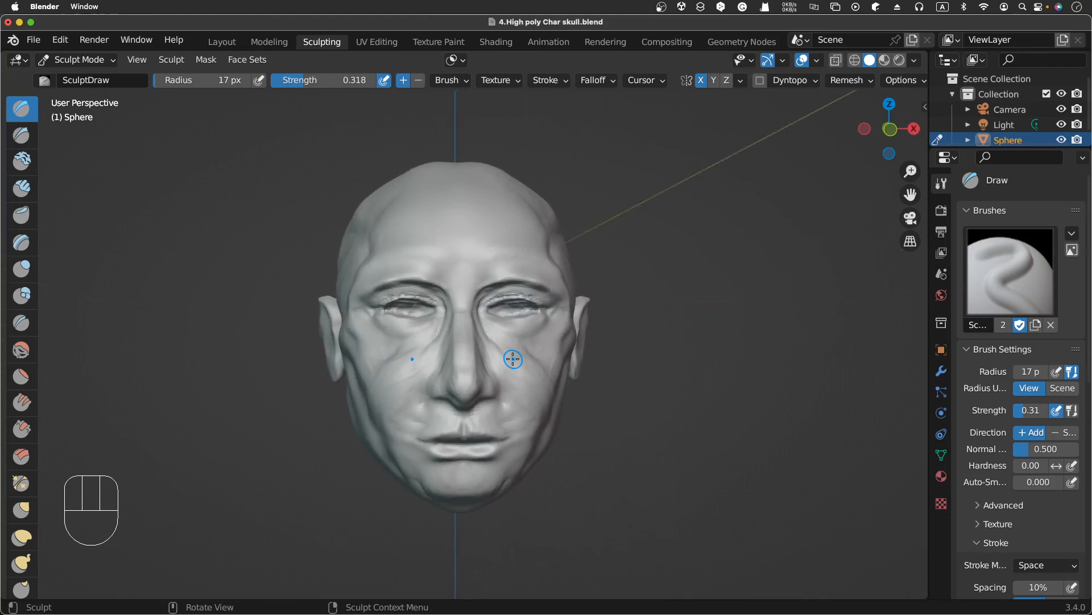
pyautogui.hscroll(-5, 513, 359)
pyautogui.click(22, 349)
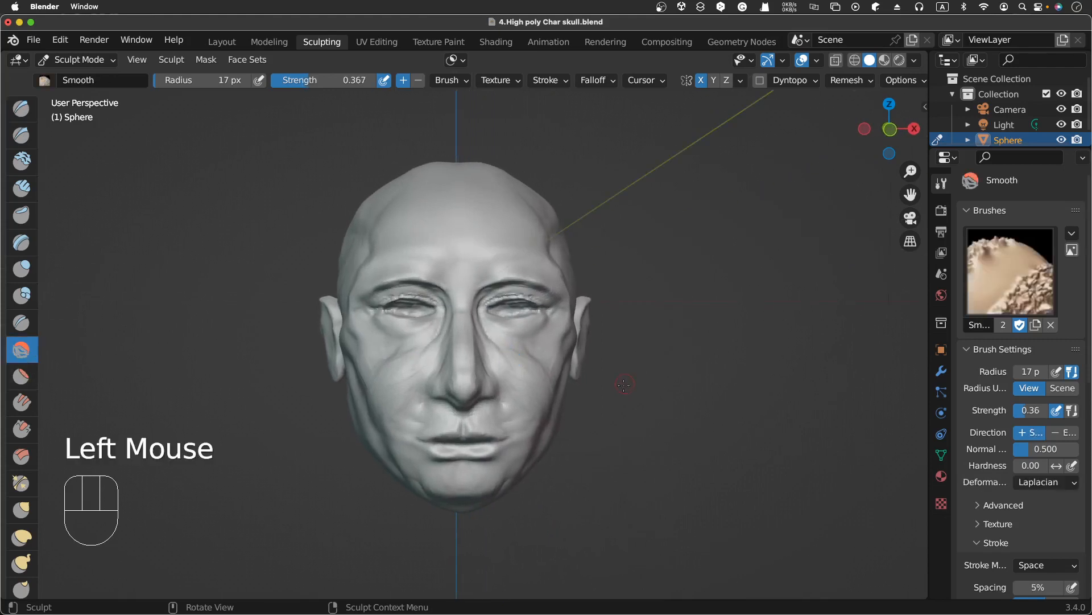
pyautogui.press('f')
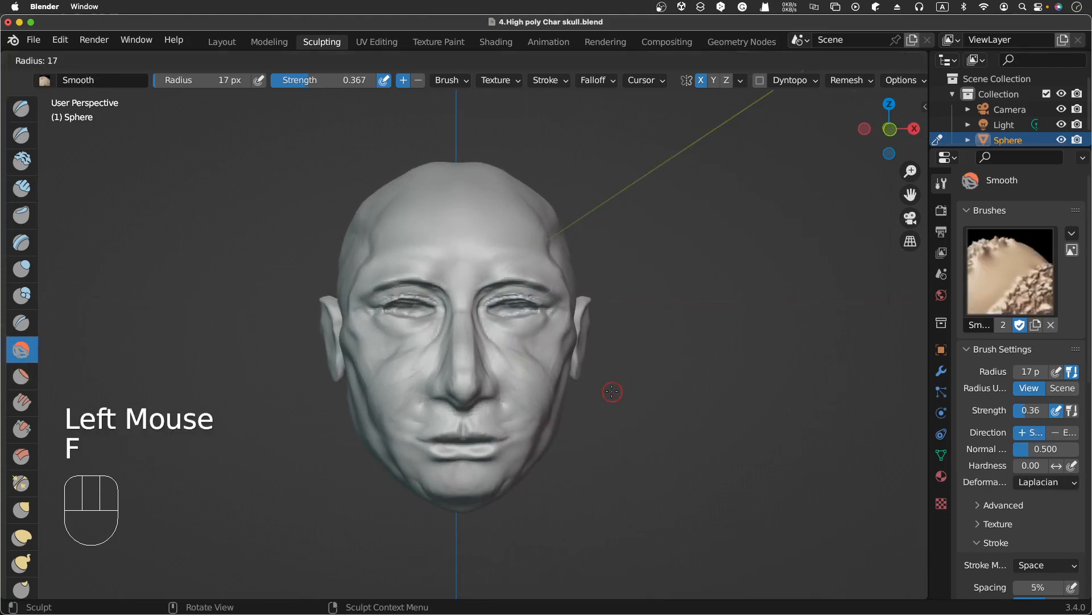
pyautogui.click(625, 386)
pyautogui.moveTo(429, 409); pyautogui.dragTo(496, 401)
pyautogui.moveTo(501, 402); pyautogui.dragTo(527, 405)
pyautogui.moveTo(445, 377); pyautogui.dragTo(443, 381)
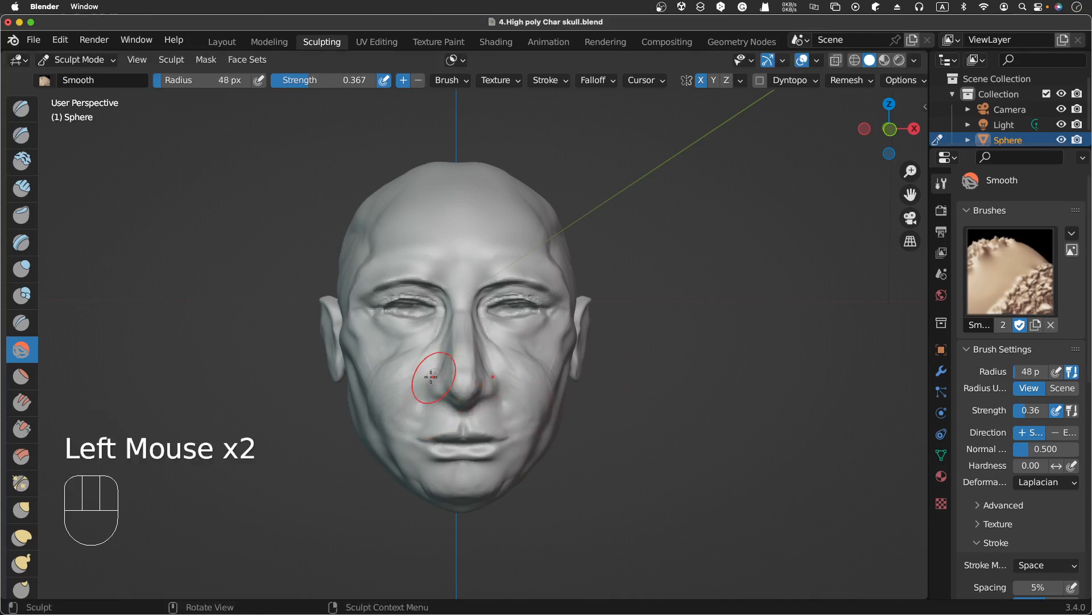
# Examine the smoothed nose and cheeks from three-quarter and frontal angles
pyautogui.hscroll(5, 514, 362)
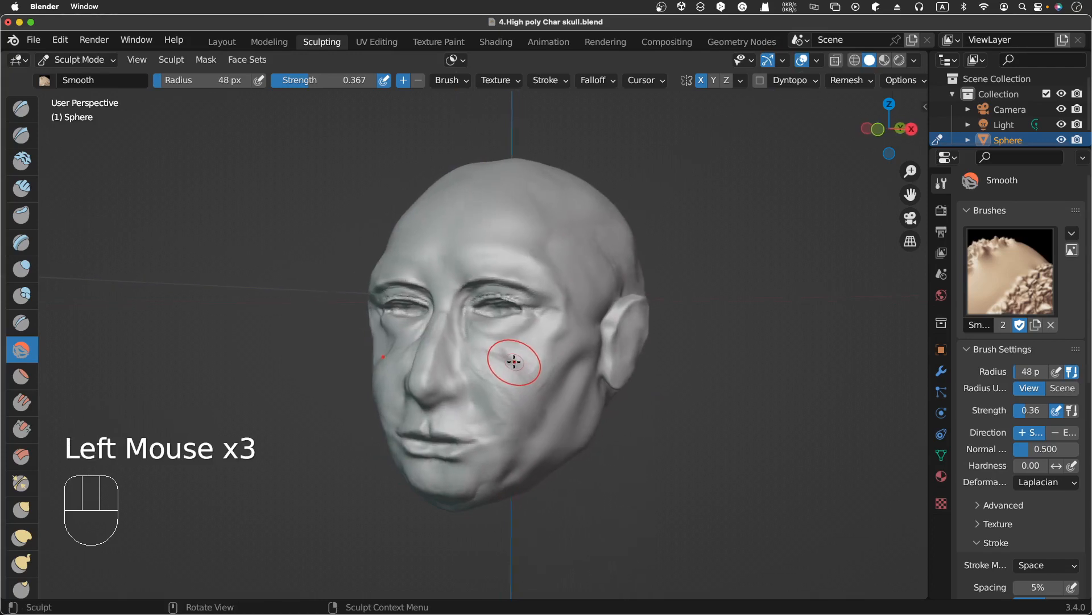
pyautogui.hscroll(-3, 514, 361)
pyautogui.hscroll(3, 514, 361)
pyautogui.hscroll(-5, 513, 362)
pyautogui.hscroll(-3, 514, 361)
pyautogui.hscroll(2, 514, 361)
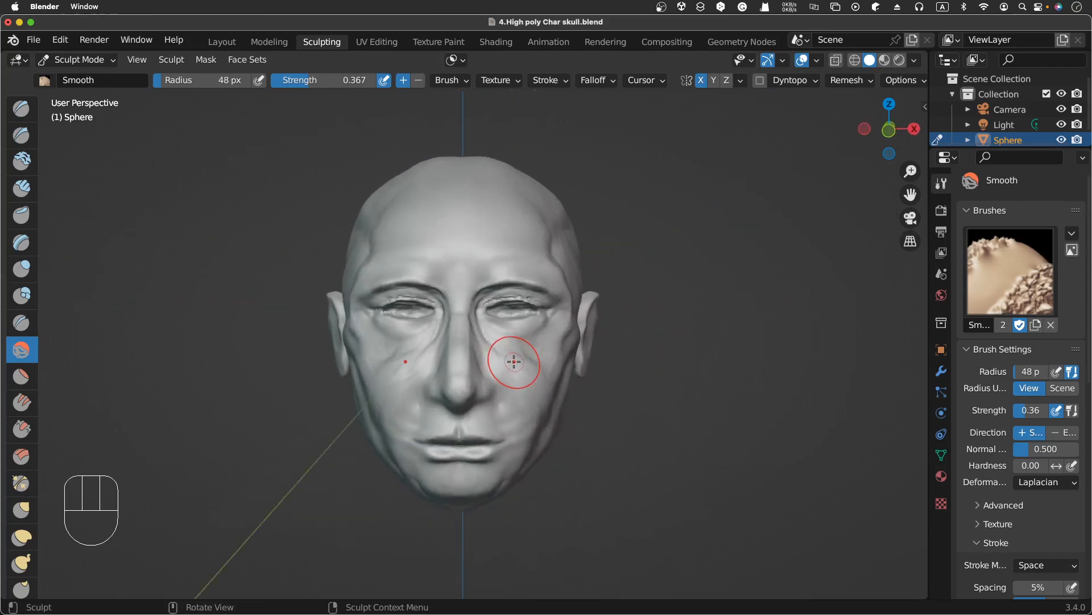
pyautogui.hscroll(-1, 514, 362)
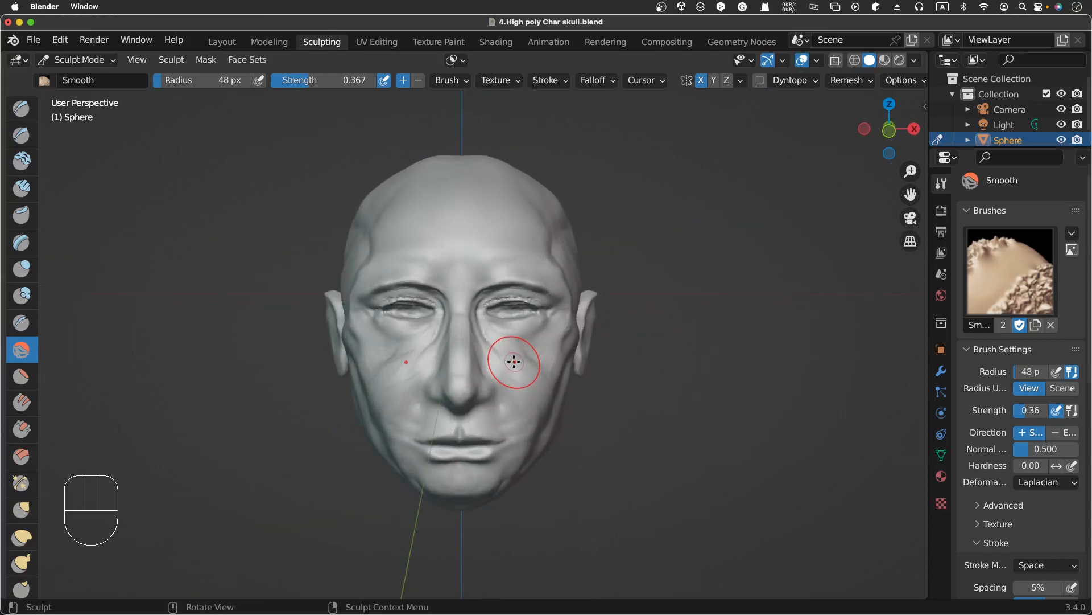
pyautogui.scroll(-3, 514, 361)
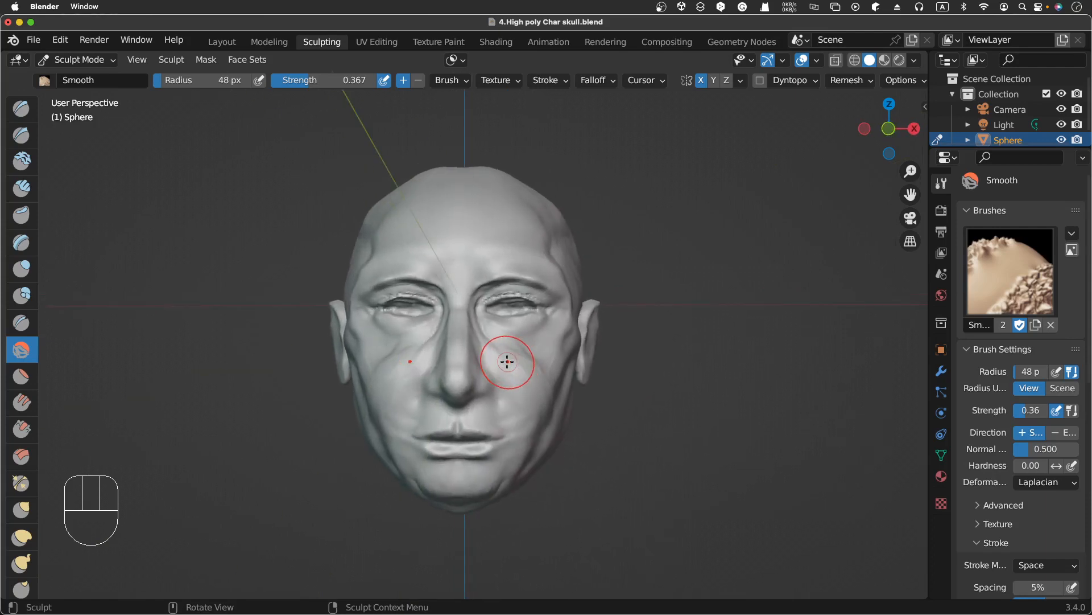
# Check the head in the right, top, camera and front views, then switch the front view to perspective
pyautogui.press('KP_3')
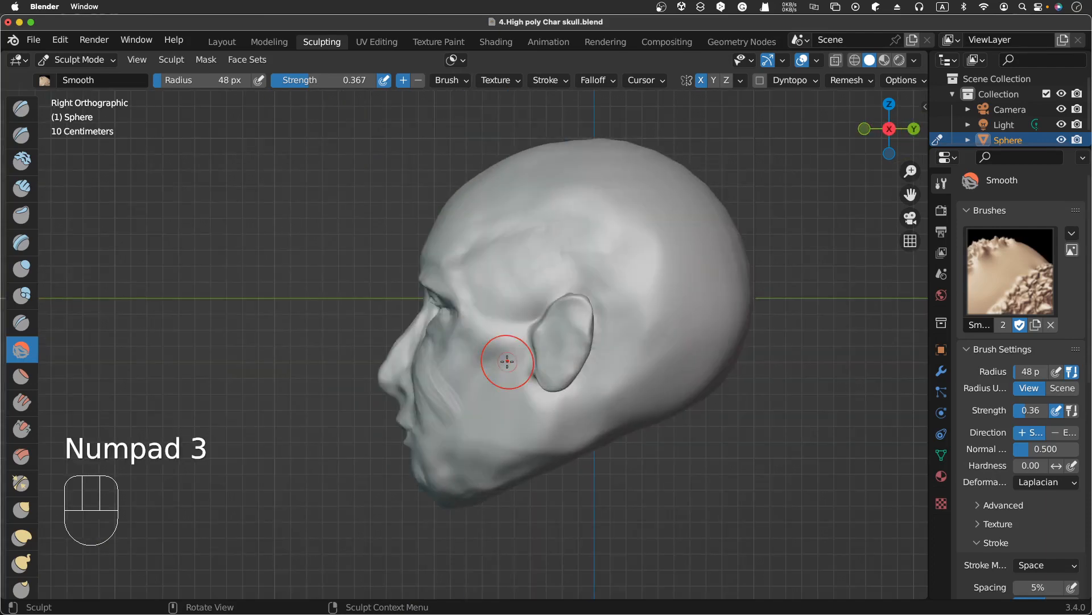
pyautogui.press('KP_7')
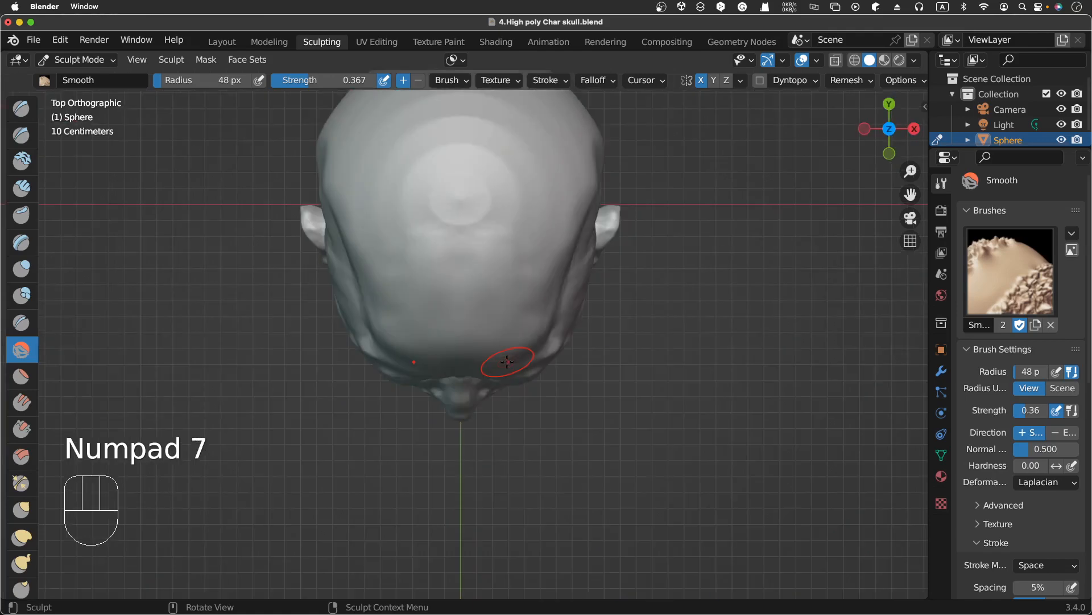
pyautogui.press('KP_0')
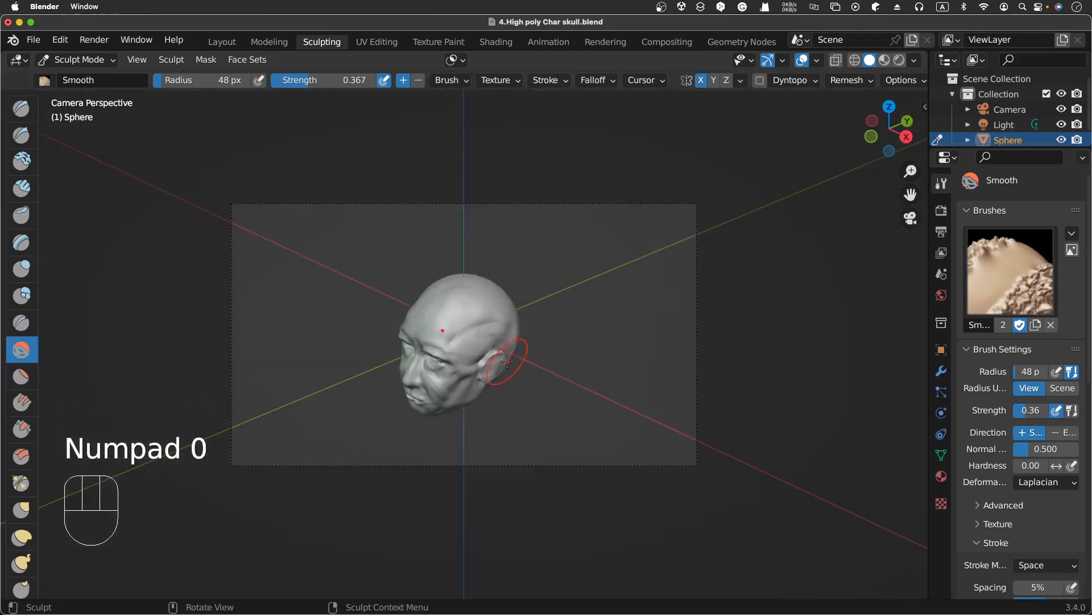
pyautogui.press('KP_1')
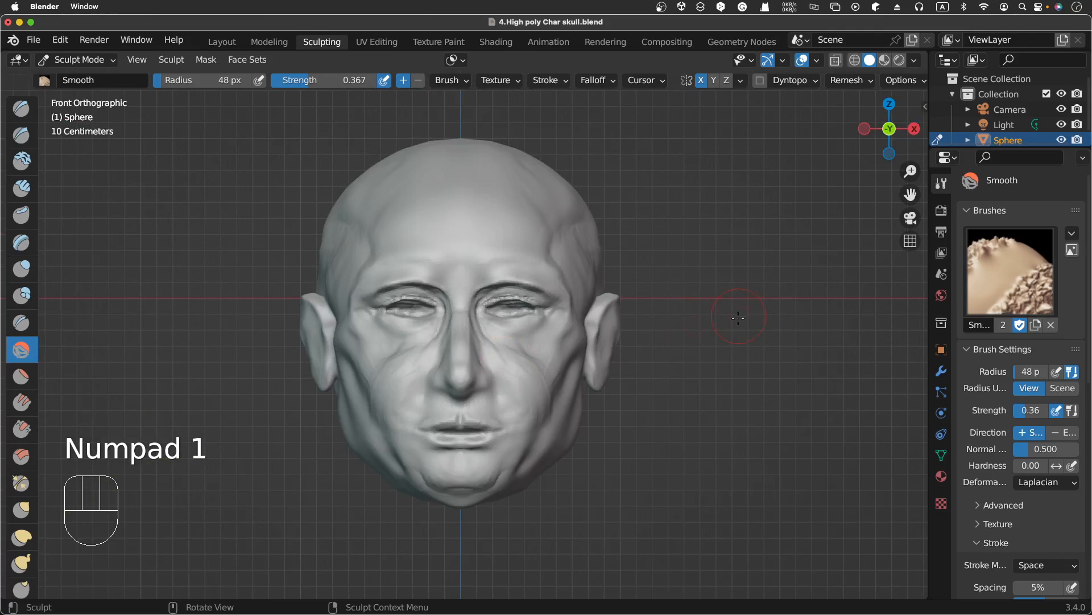
pyautogui.moveTo(507, 362); pyautogui.dragTo(738, 318, button='middle')
pyautogui.press('KP_1')
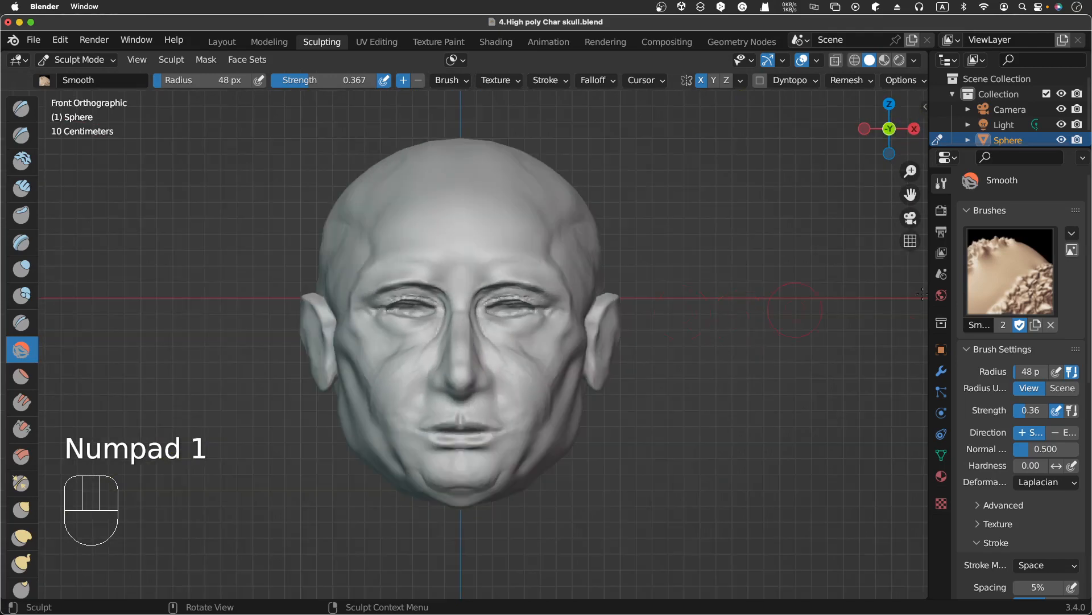
pyautogui.click(910, 242)
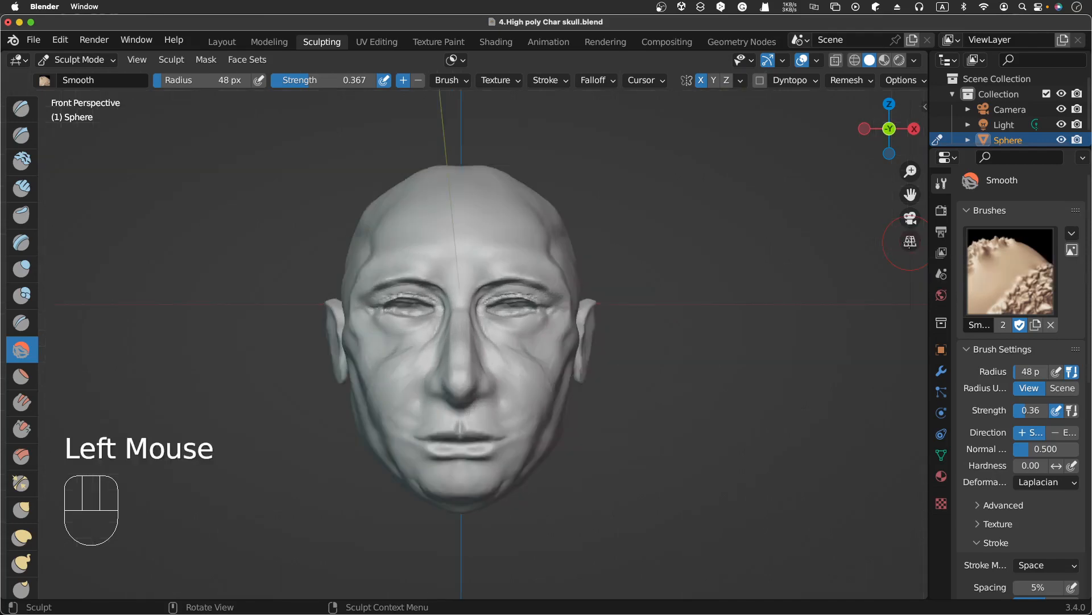
# Review the overall facial proportions in perspective from the three-quarter side and the front
pyautogui.hscroll(5, 799, 318)
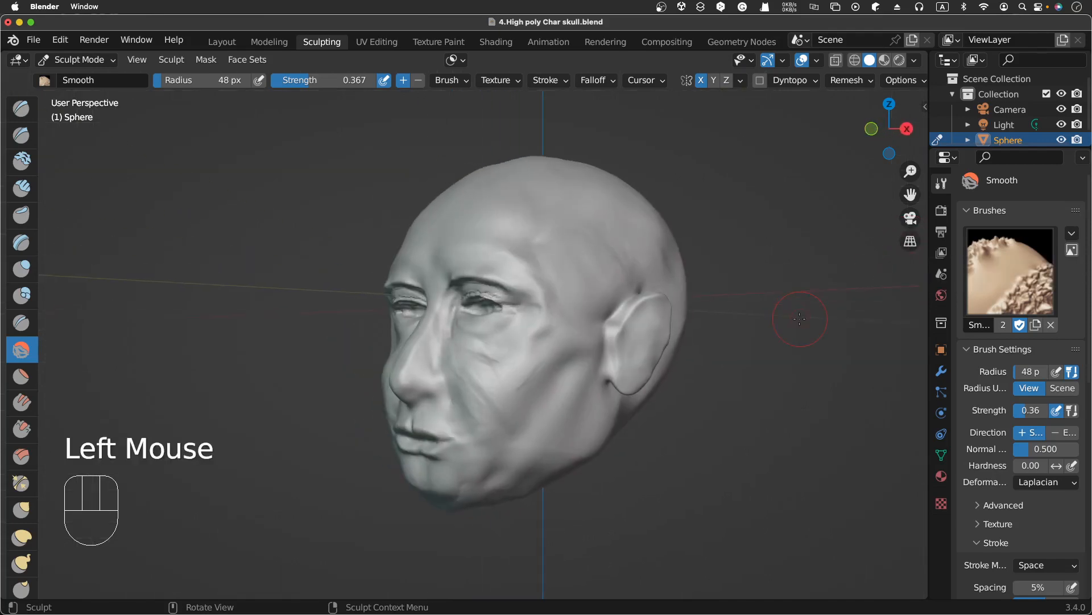
pyautogui.hscroll(-4, 799, 318)
pyautogui.hscroll(-3, 800, 318)
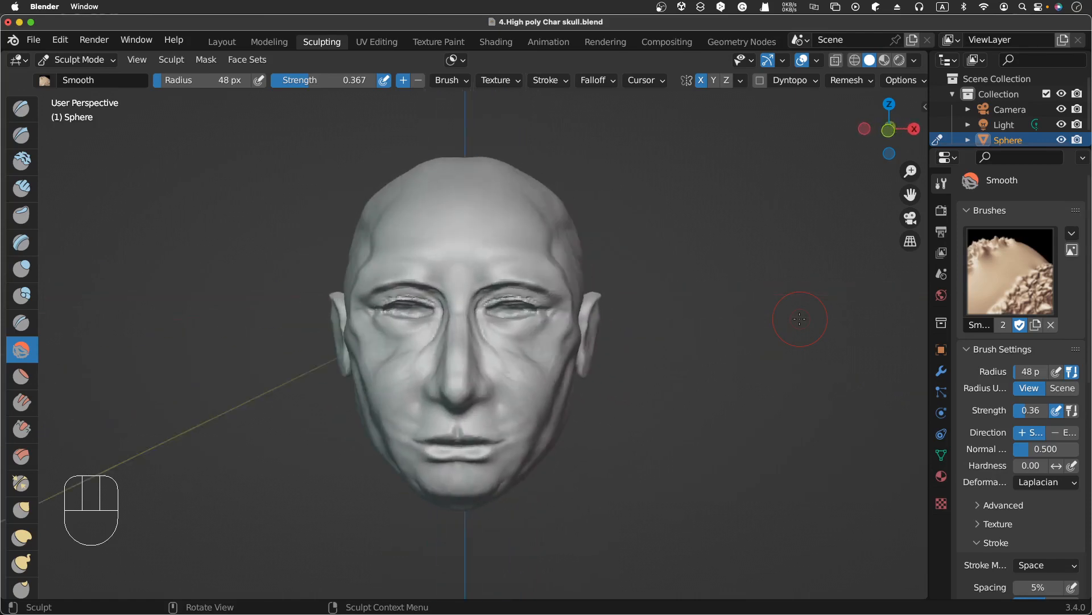
pyautogui.scroll(2, 799, 318)
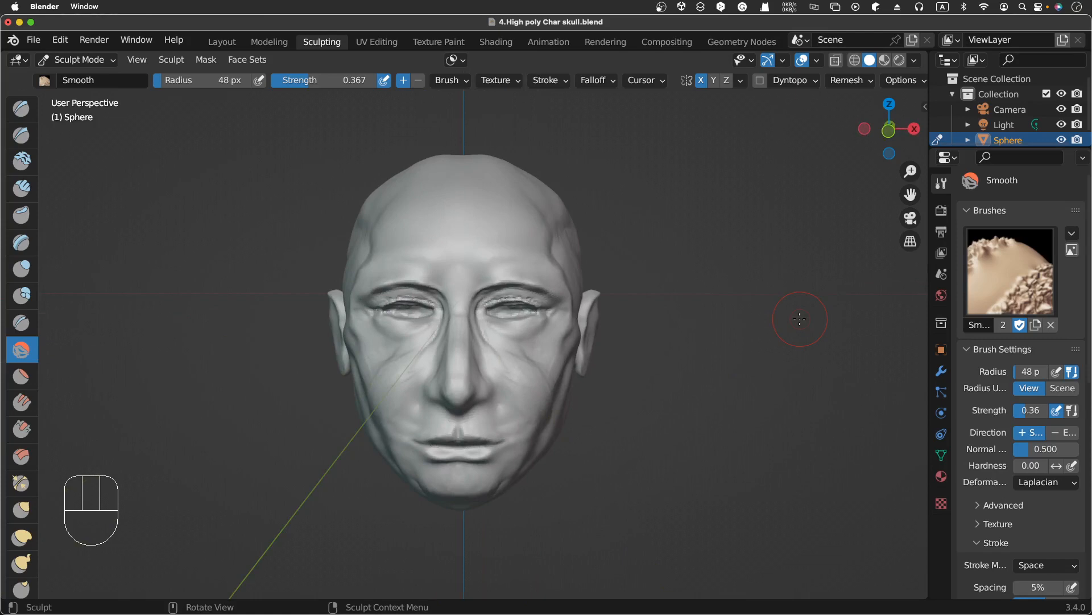
pyautogui.hscroll(-2, 794, 316)
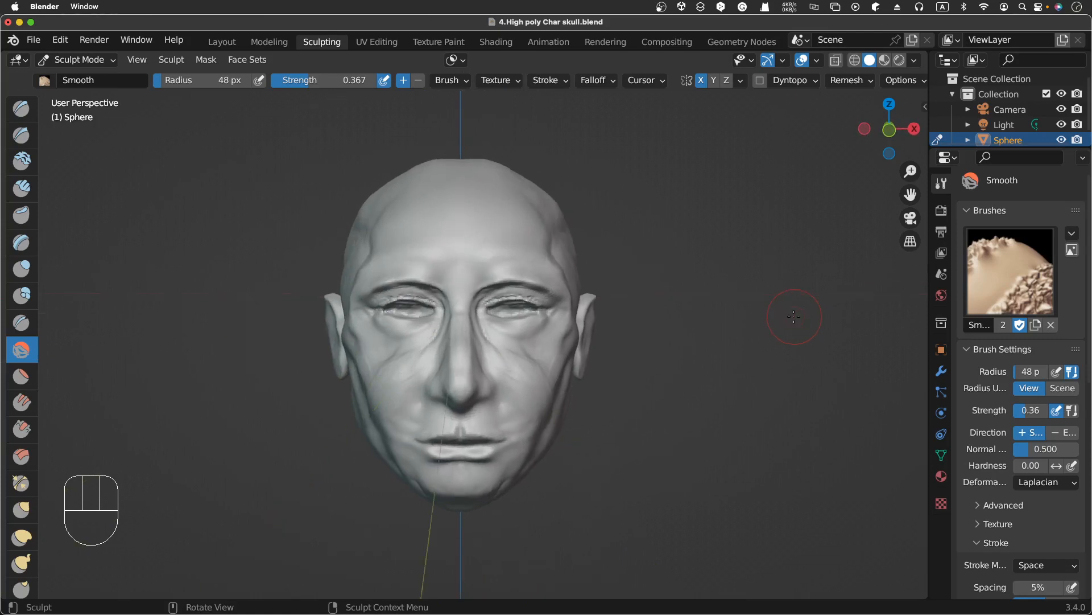
pyautogui.hscroll(4, 794, 317)
pyautogui.hscroll(-3, 794, 316)
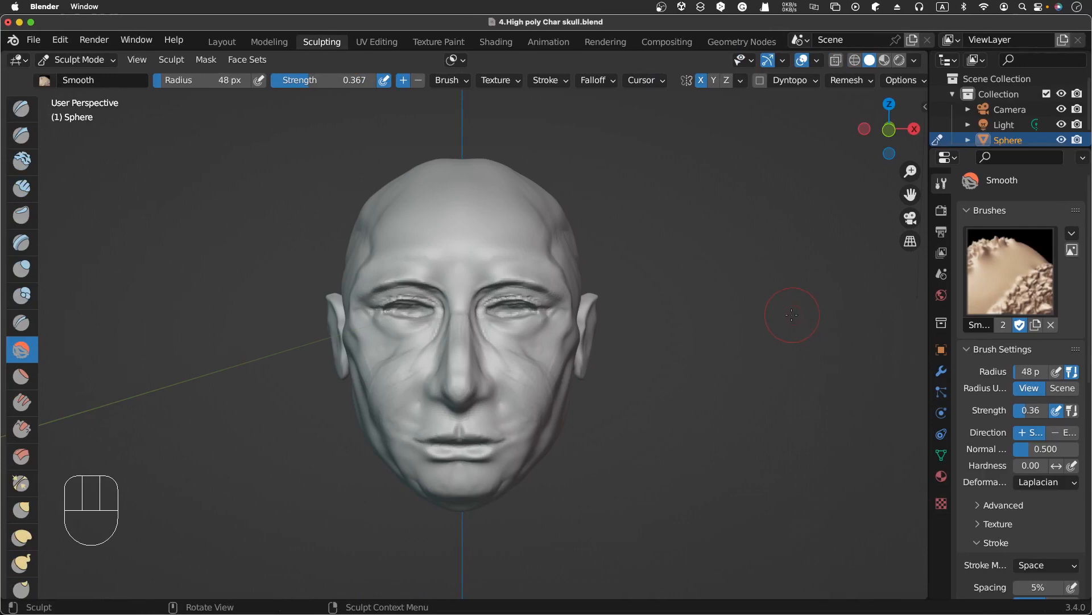
pyautogui.press('shift')
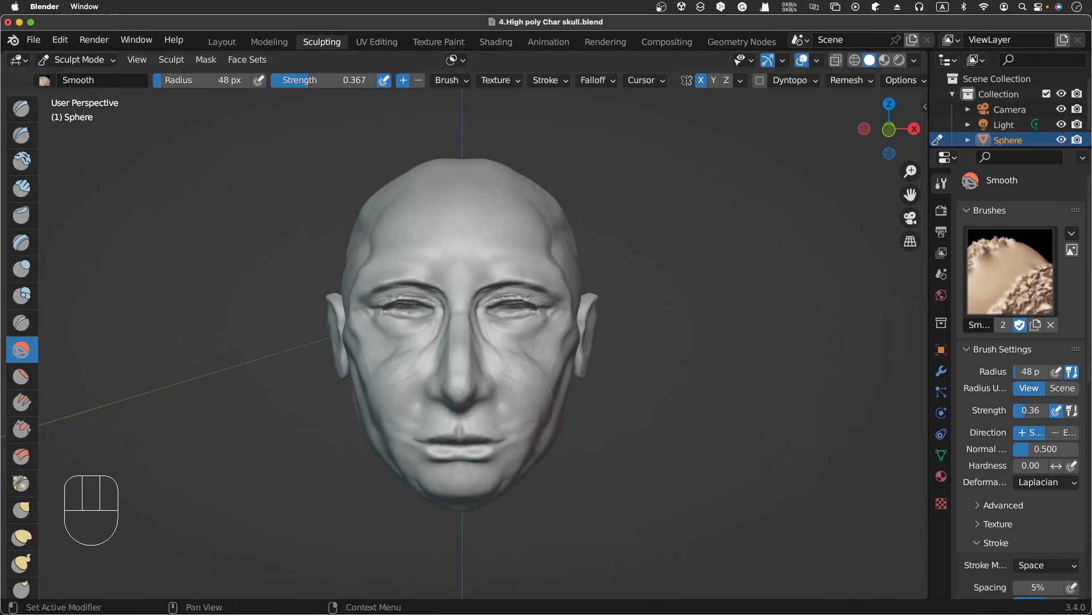